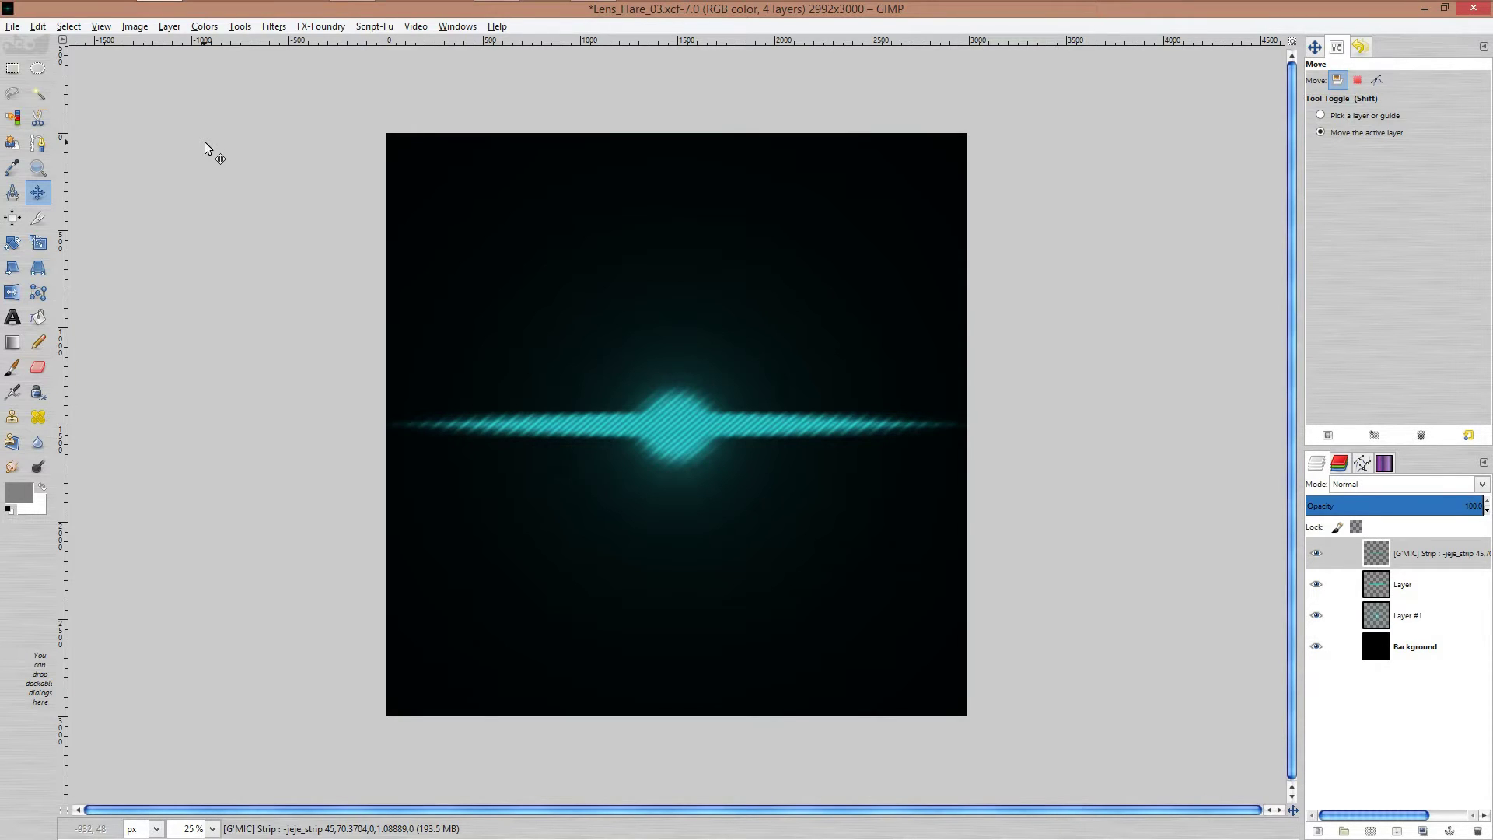
Open the Lens Flare filter settings twice, closing each time without applying a flare
click(264, 26)
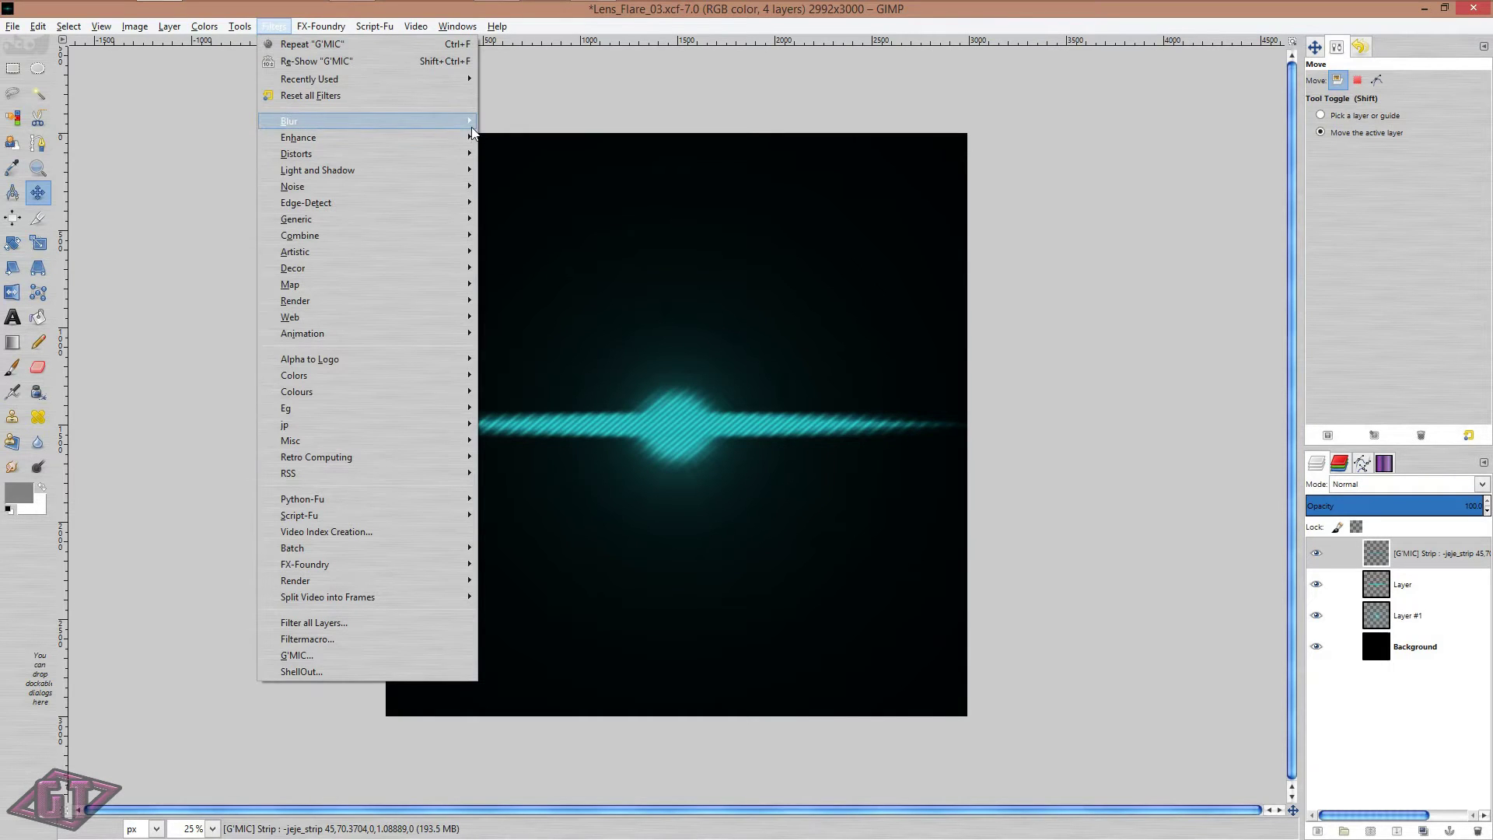
mouse_move(445, 125)
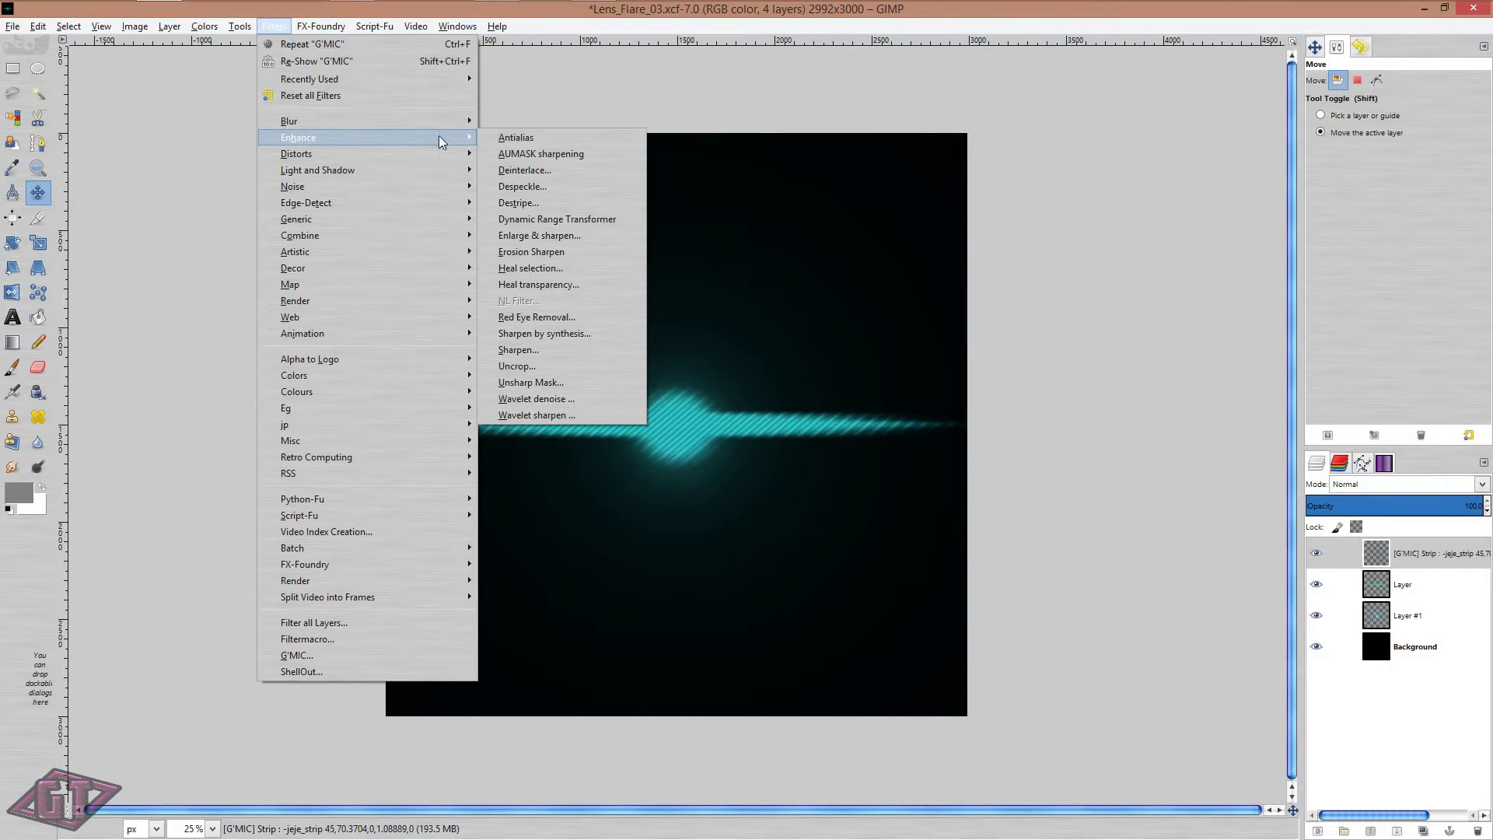
mouse_move(455, 174)
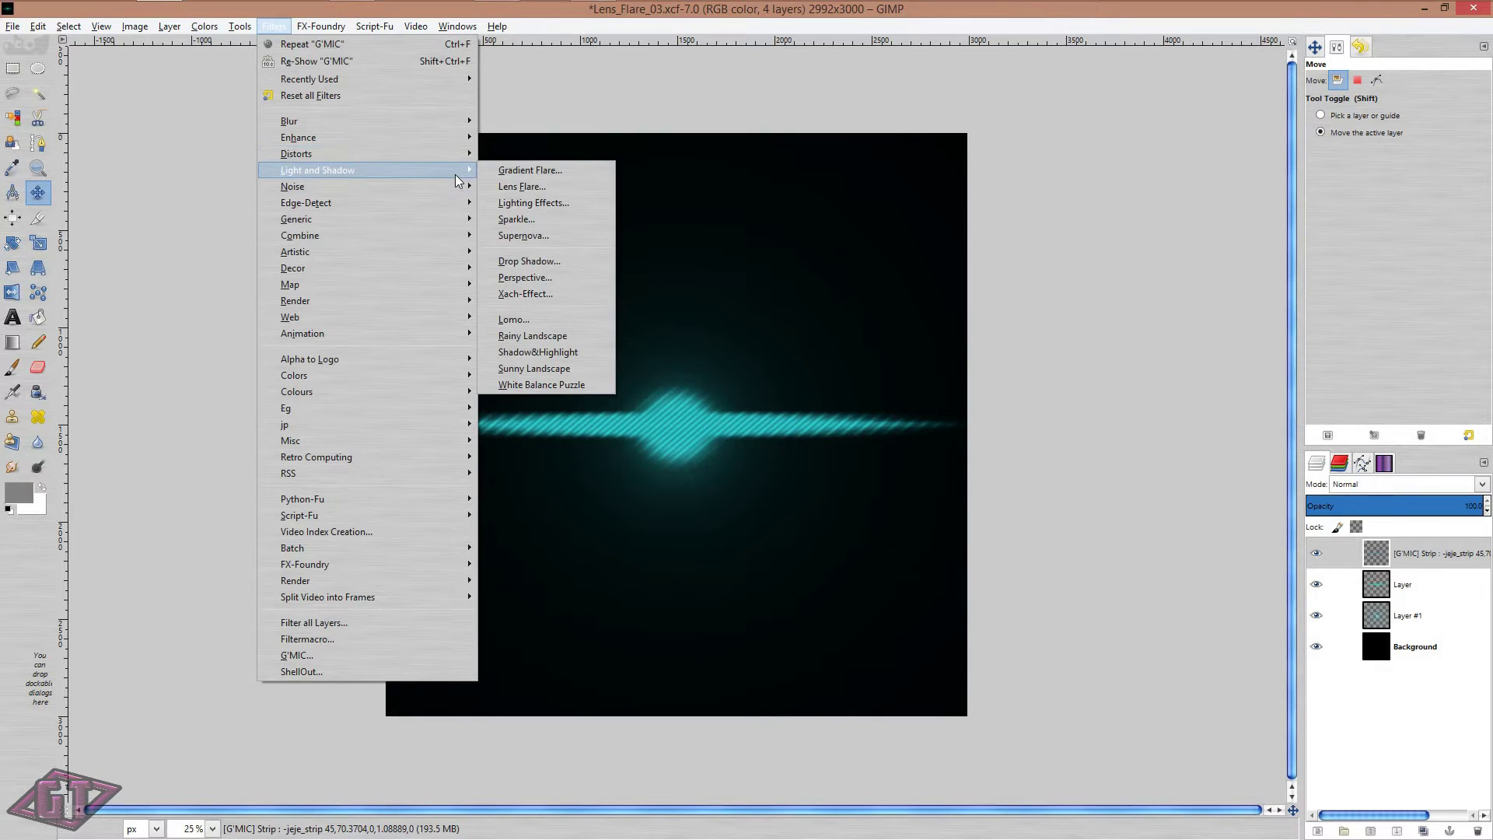
click(510, 186)
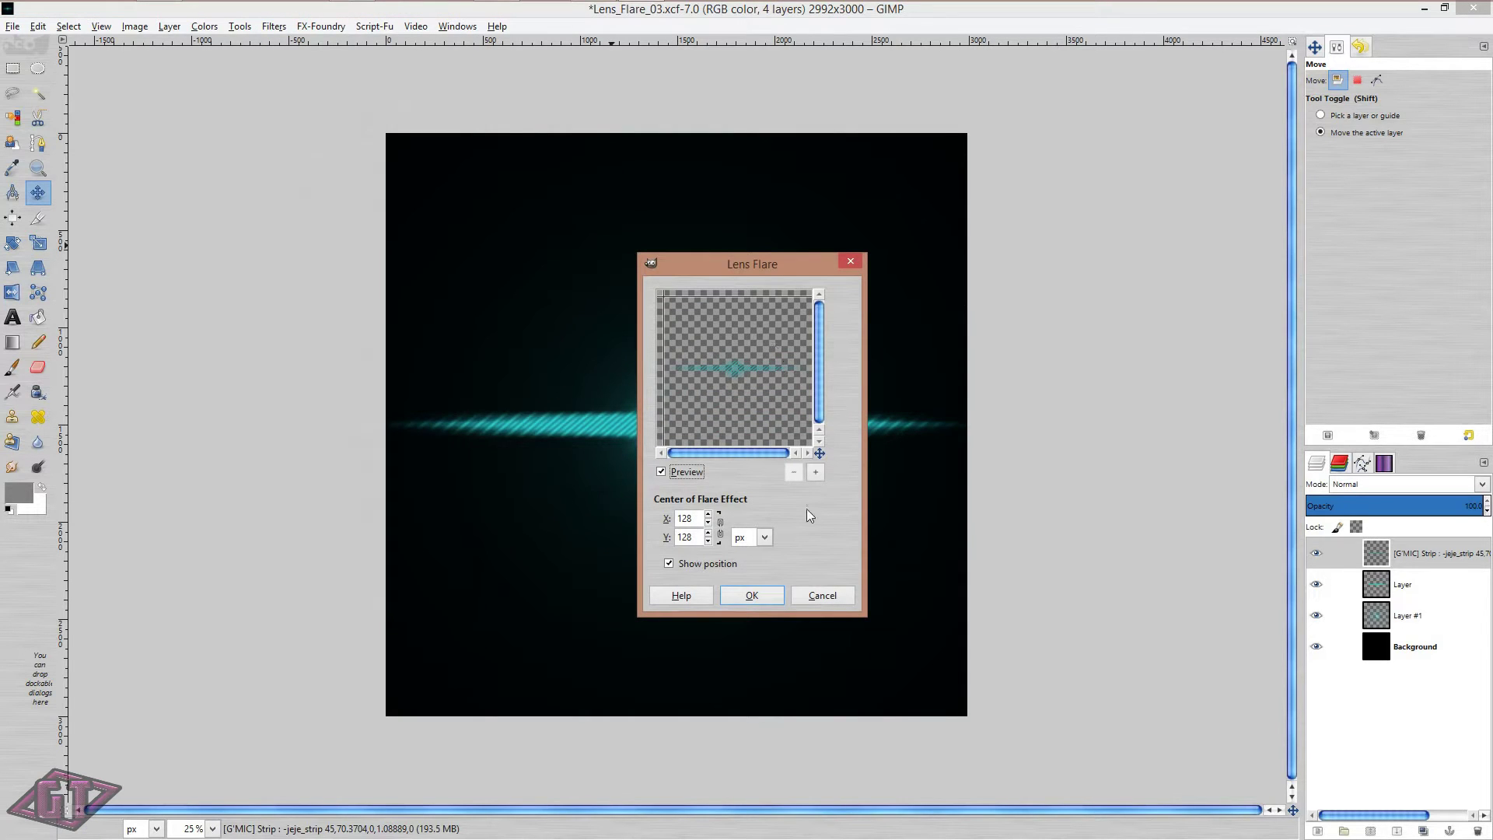
click(823, 596)
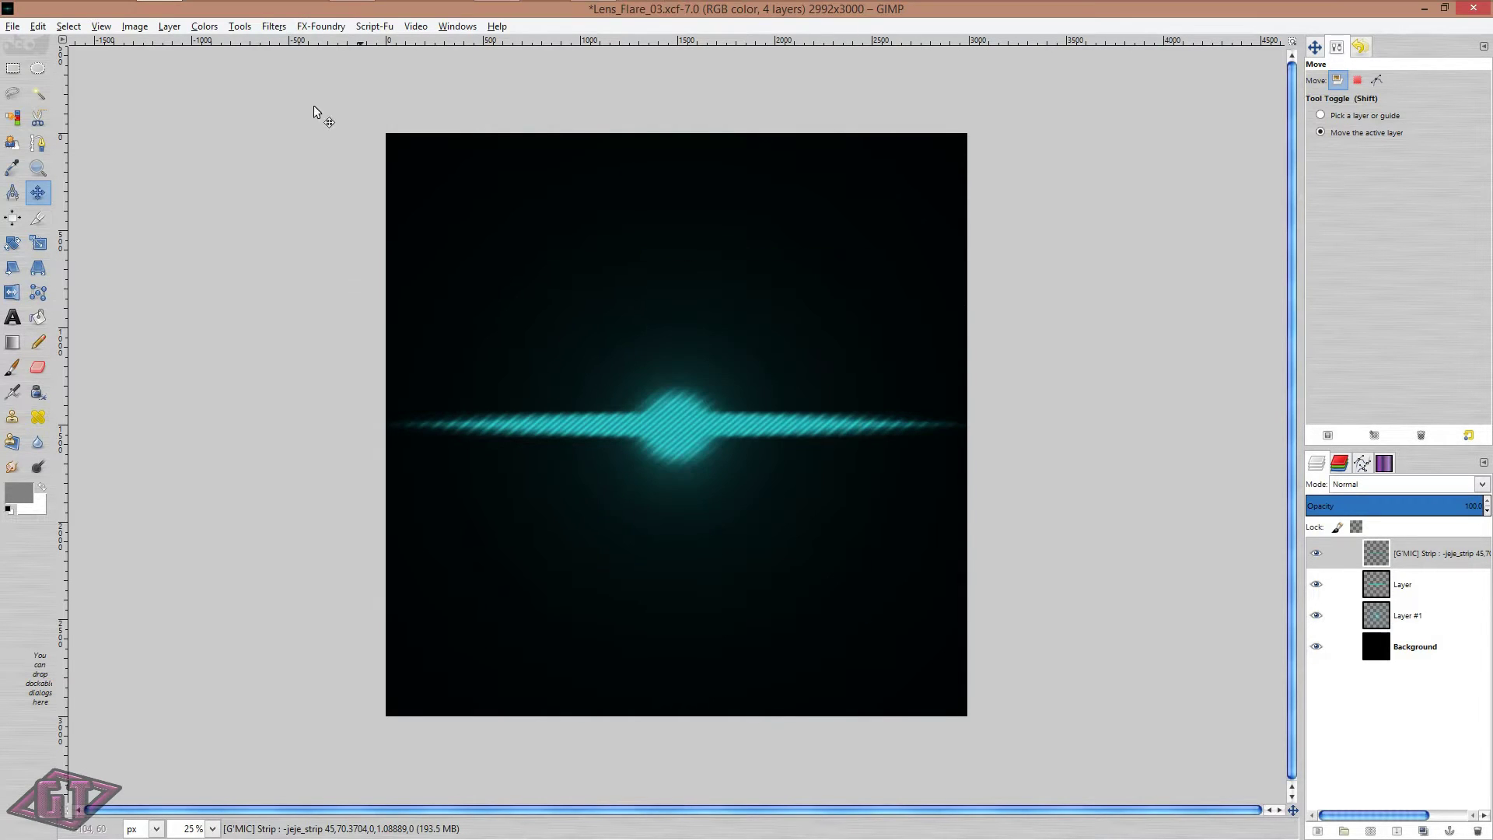
click(272, 26)
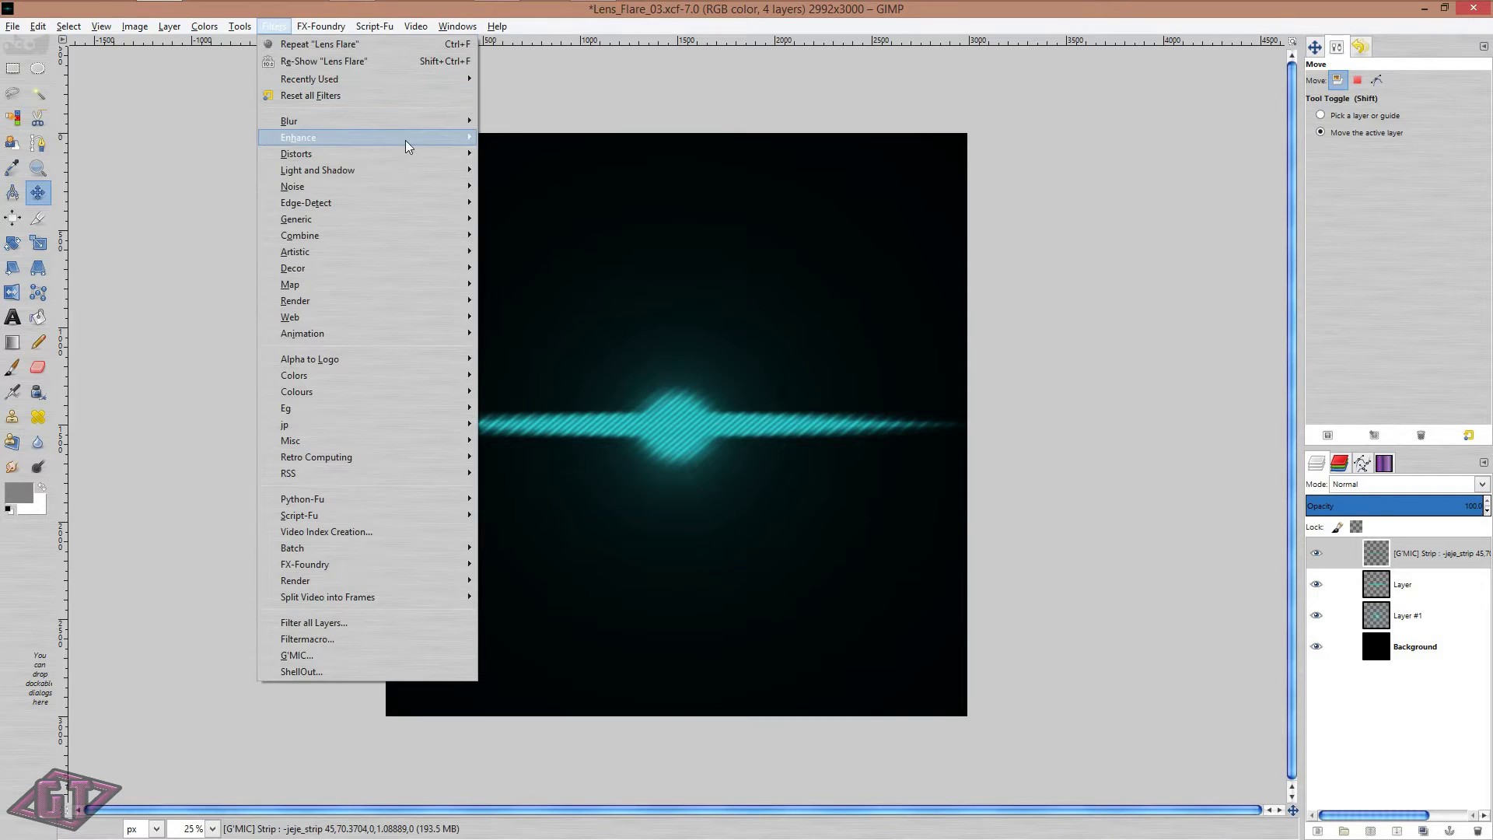
mouse_move(449, 165)
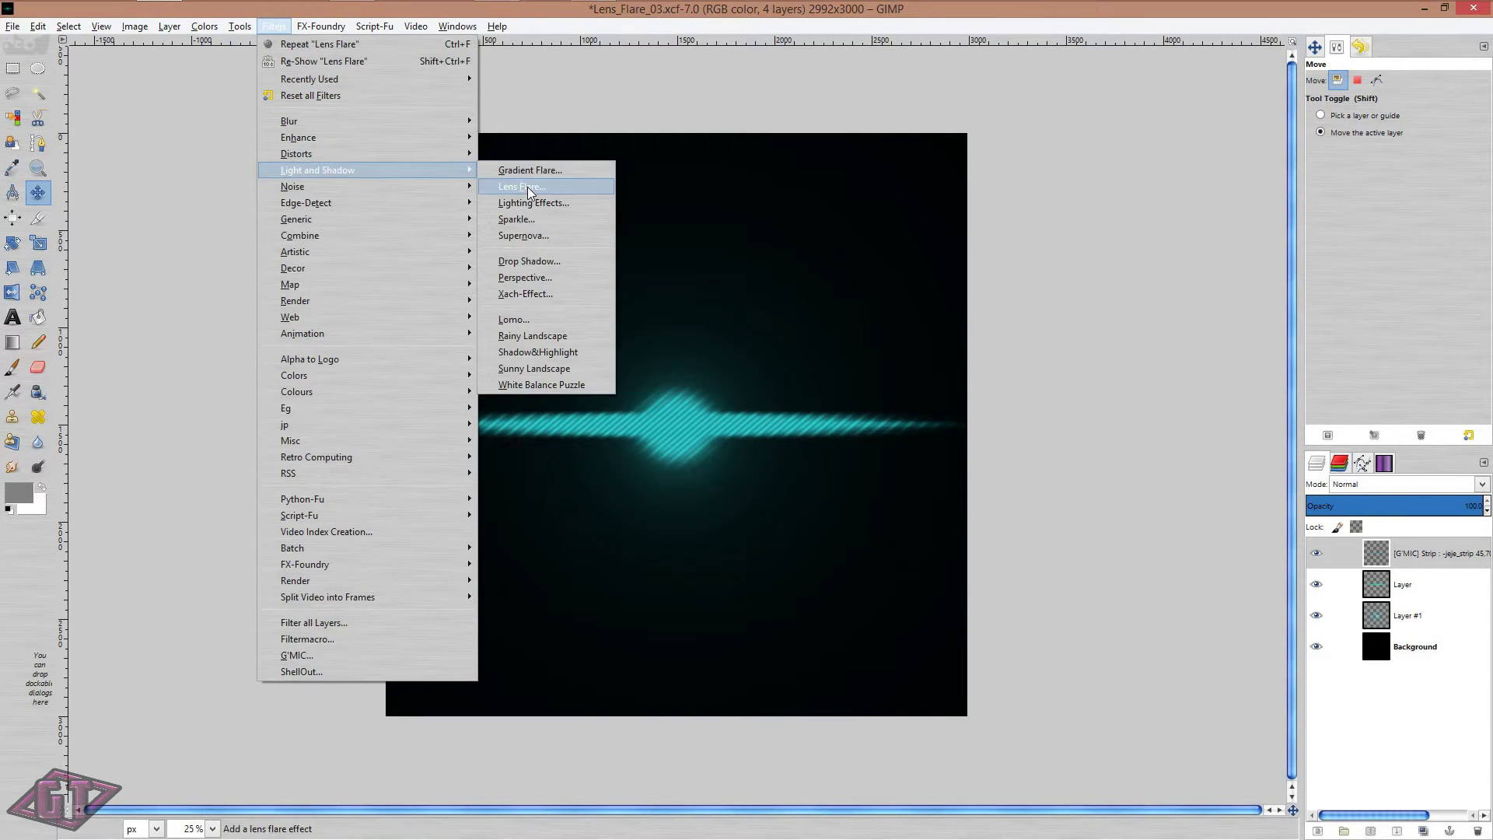
click(527, 186)
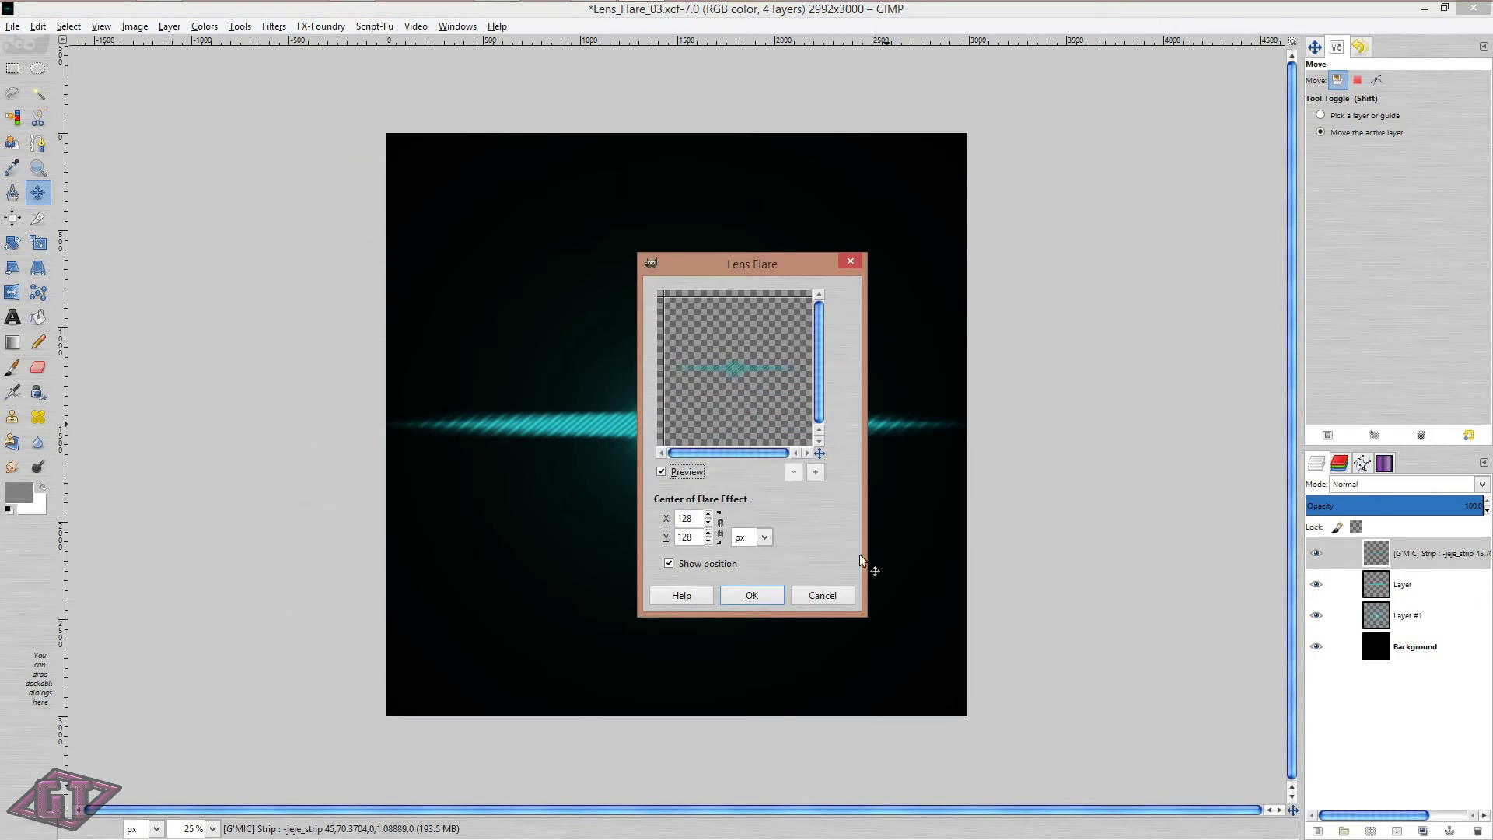
click(823, 595)
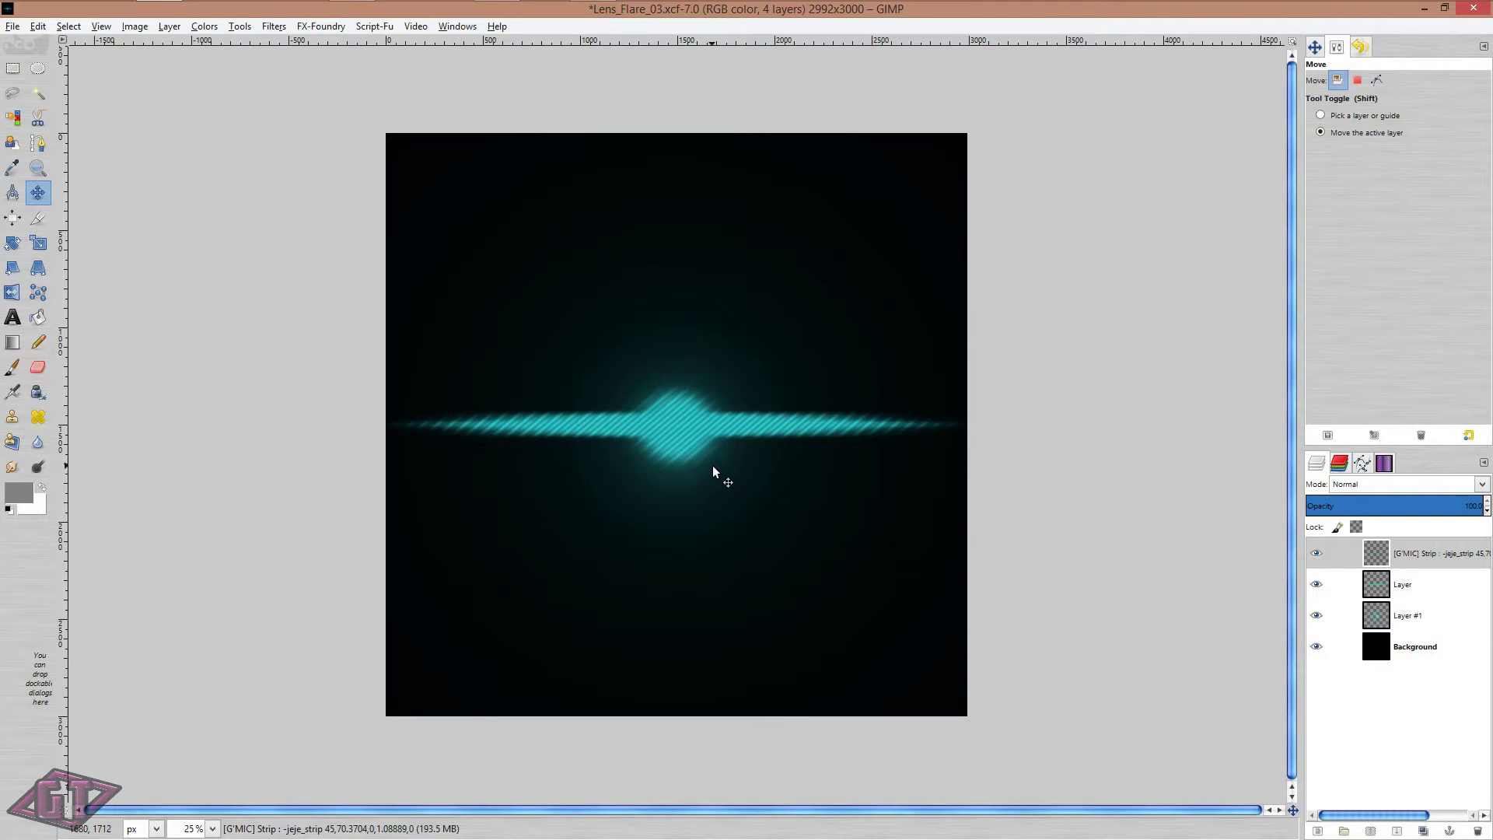
Zoom in and back out on the flare, then bring Windows Photo Viewer forward
scroll(703, 460, up, 2)
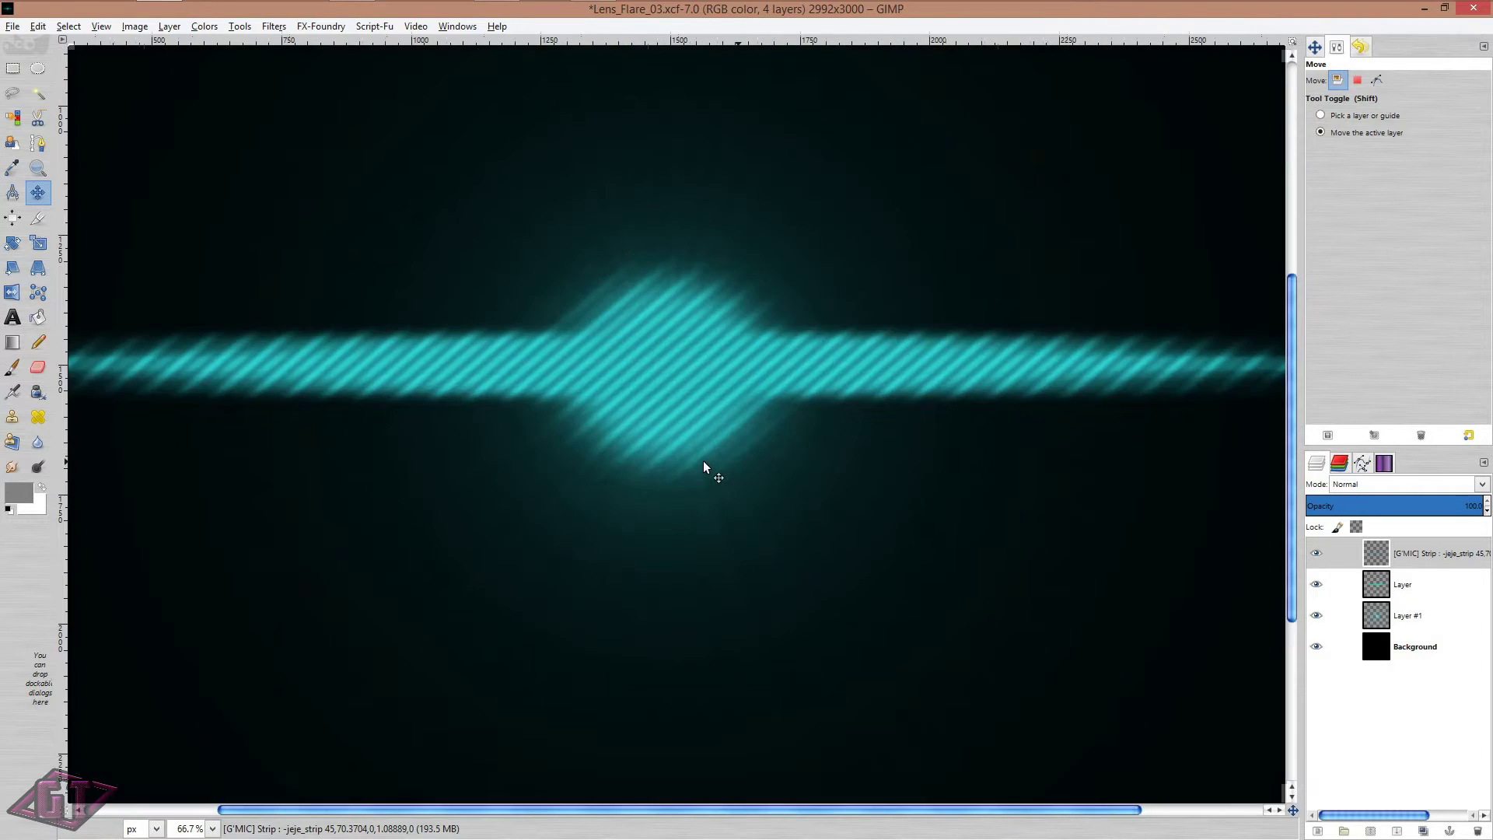
scroll(703, 460, down, 1)
scroll(703, 460, down, 1)
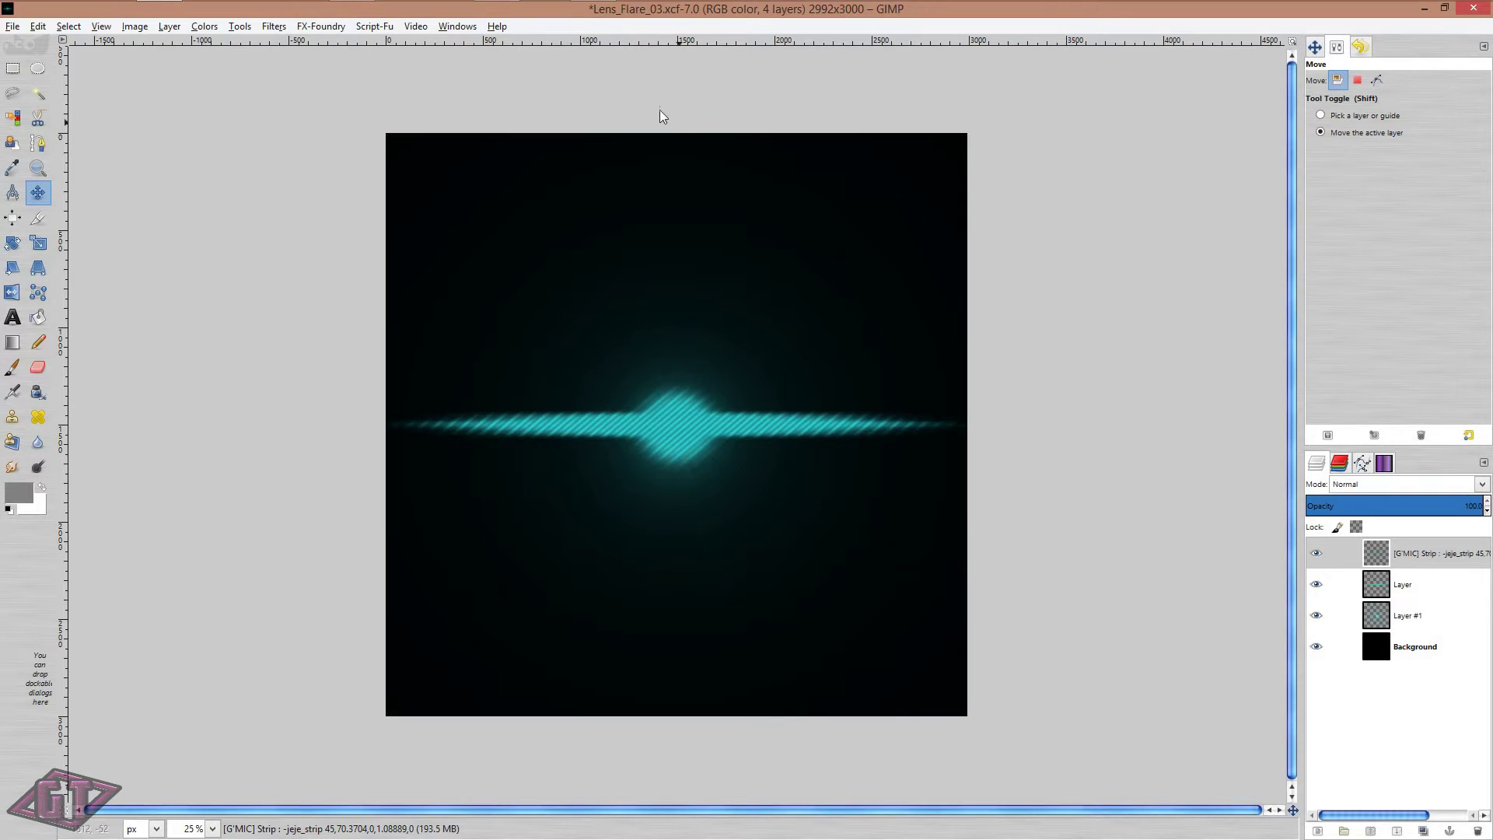
mouse_move(624, 16)
Browse the reference flare images through 03 Preview, then minimize Photo Viewer
click(593, 109)
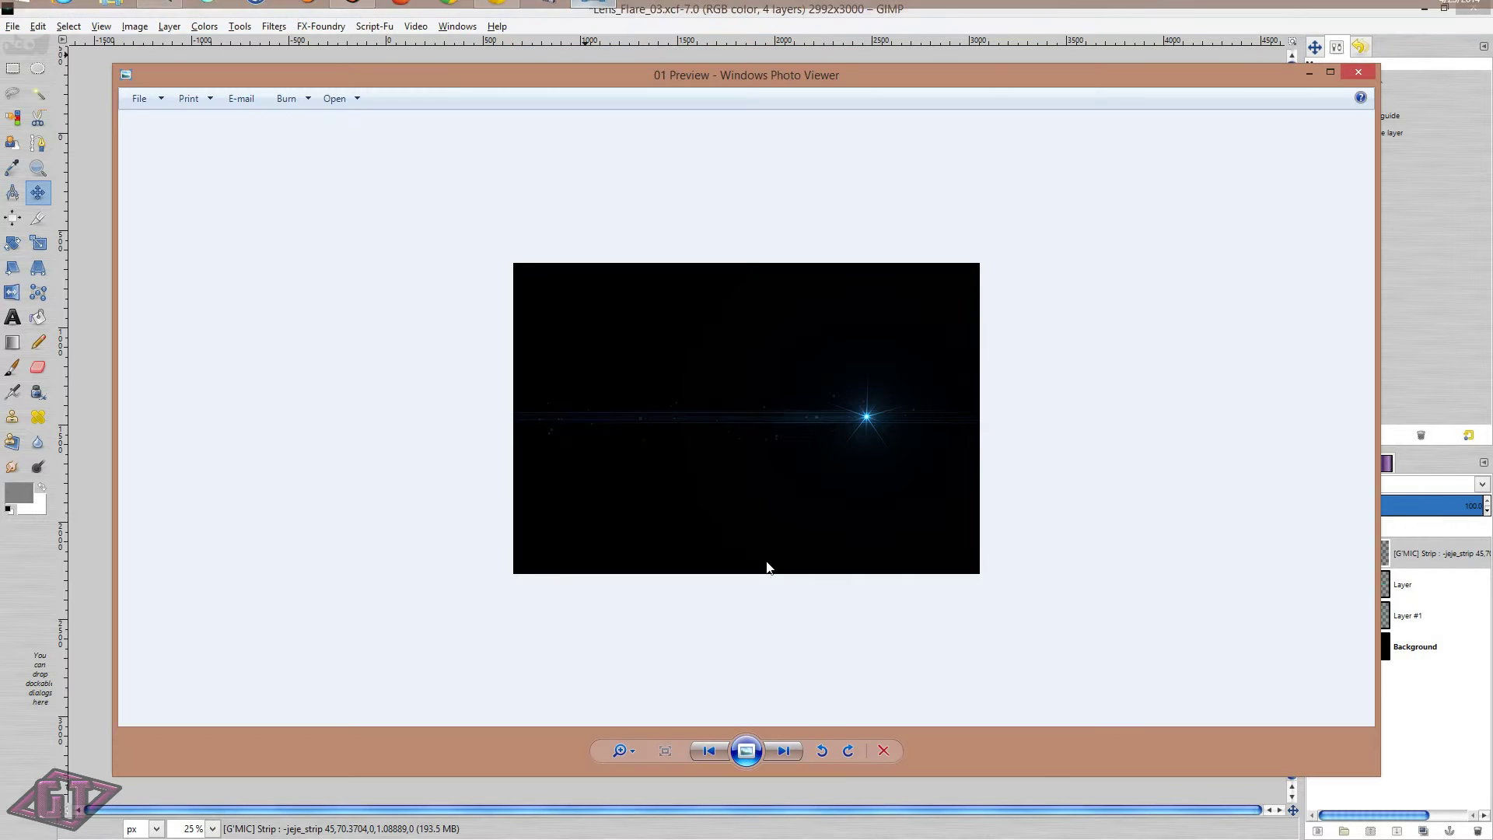
click(784, 750)
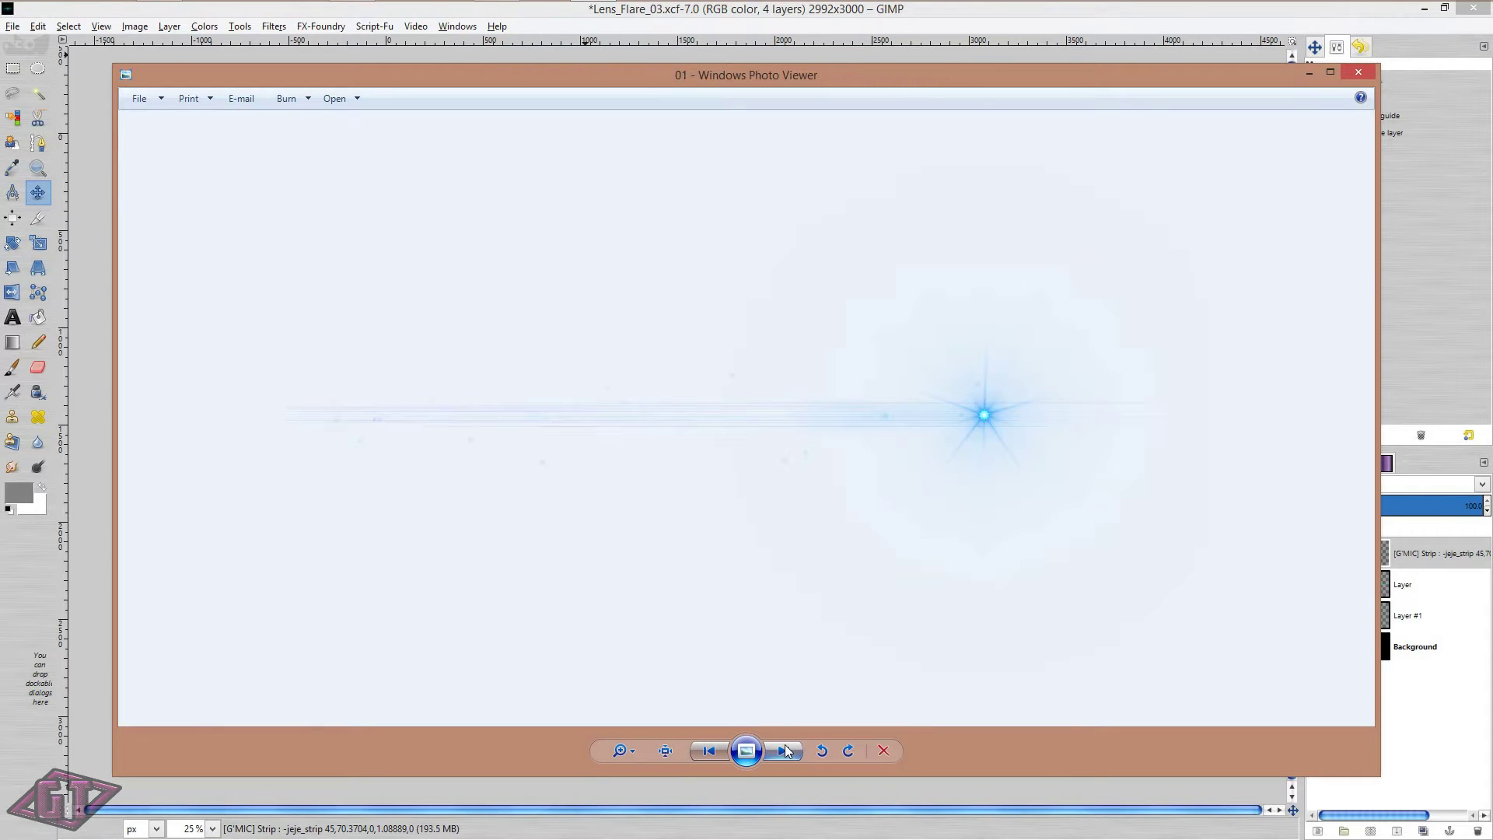
click(786, 750)
click(786, 750)
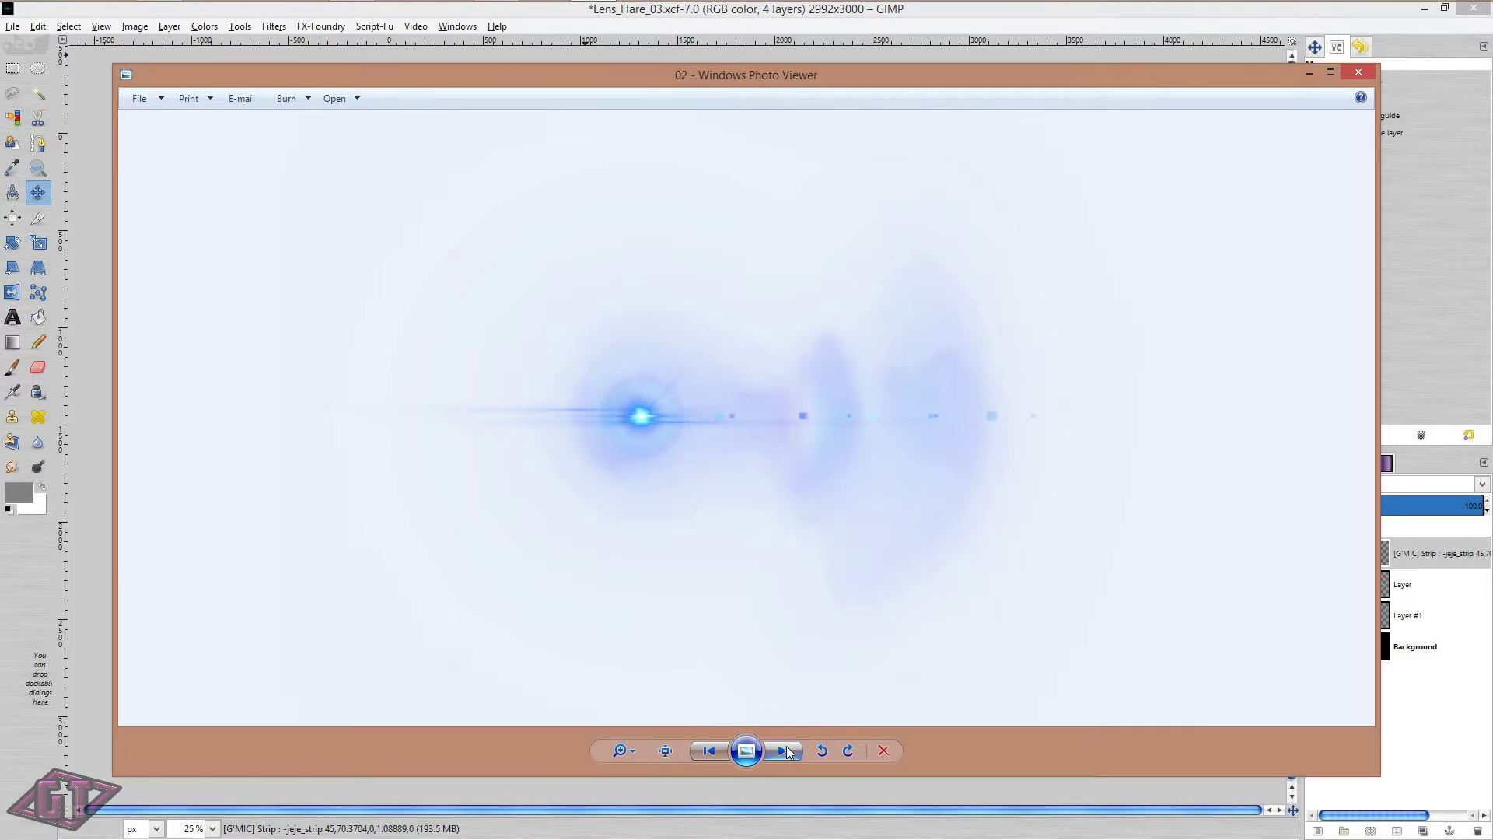
click(785, 750)
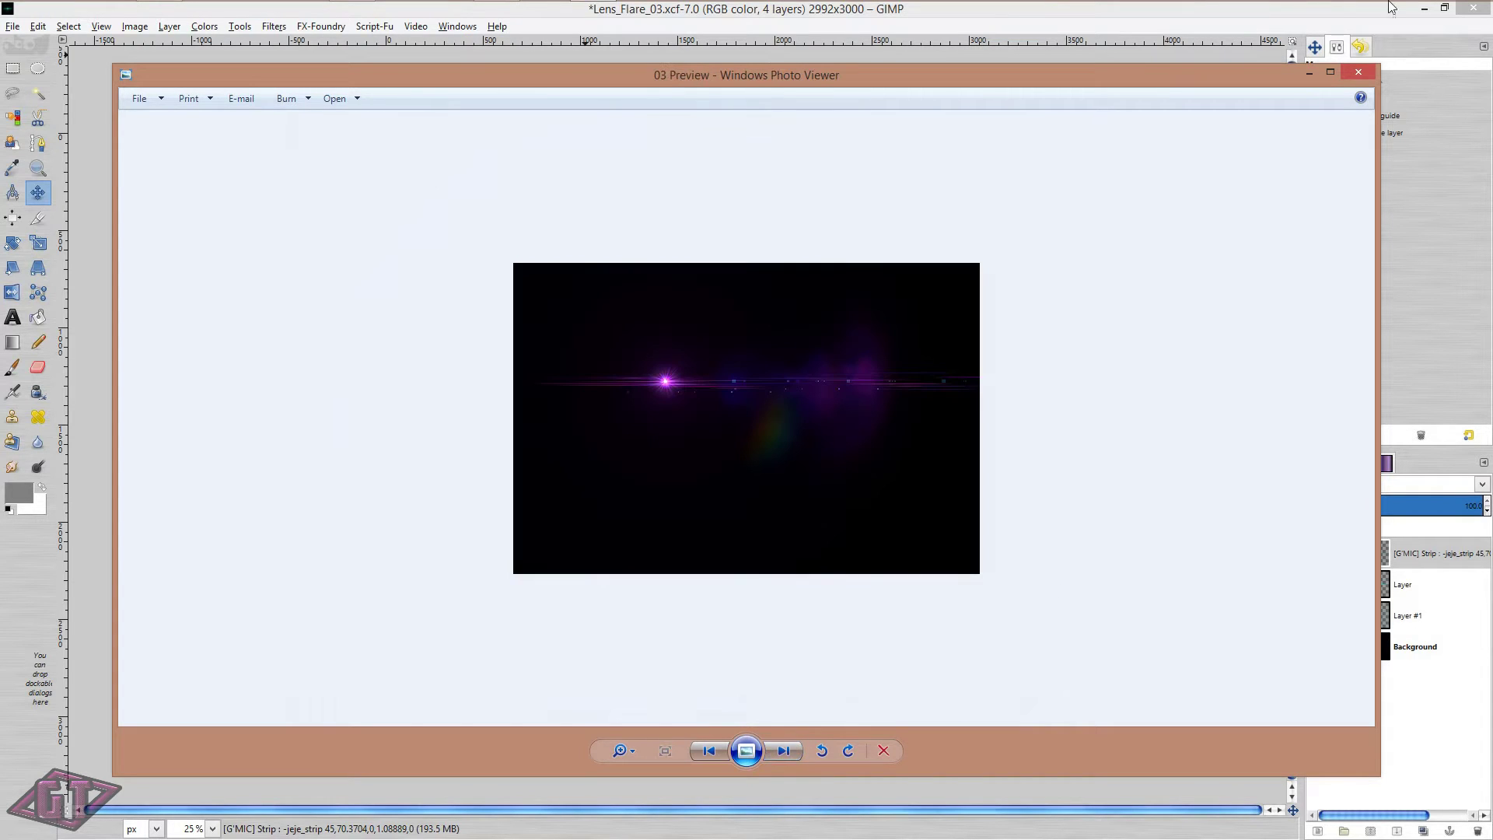
click(1311, 73)
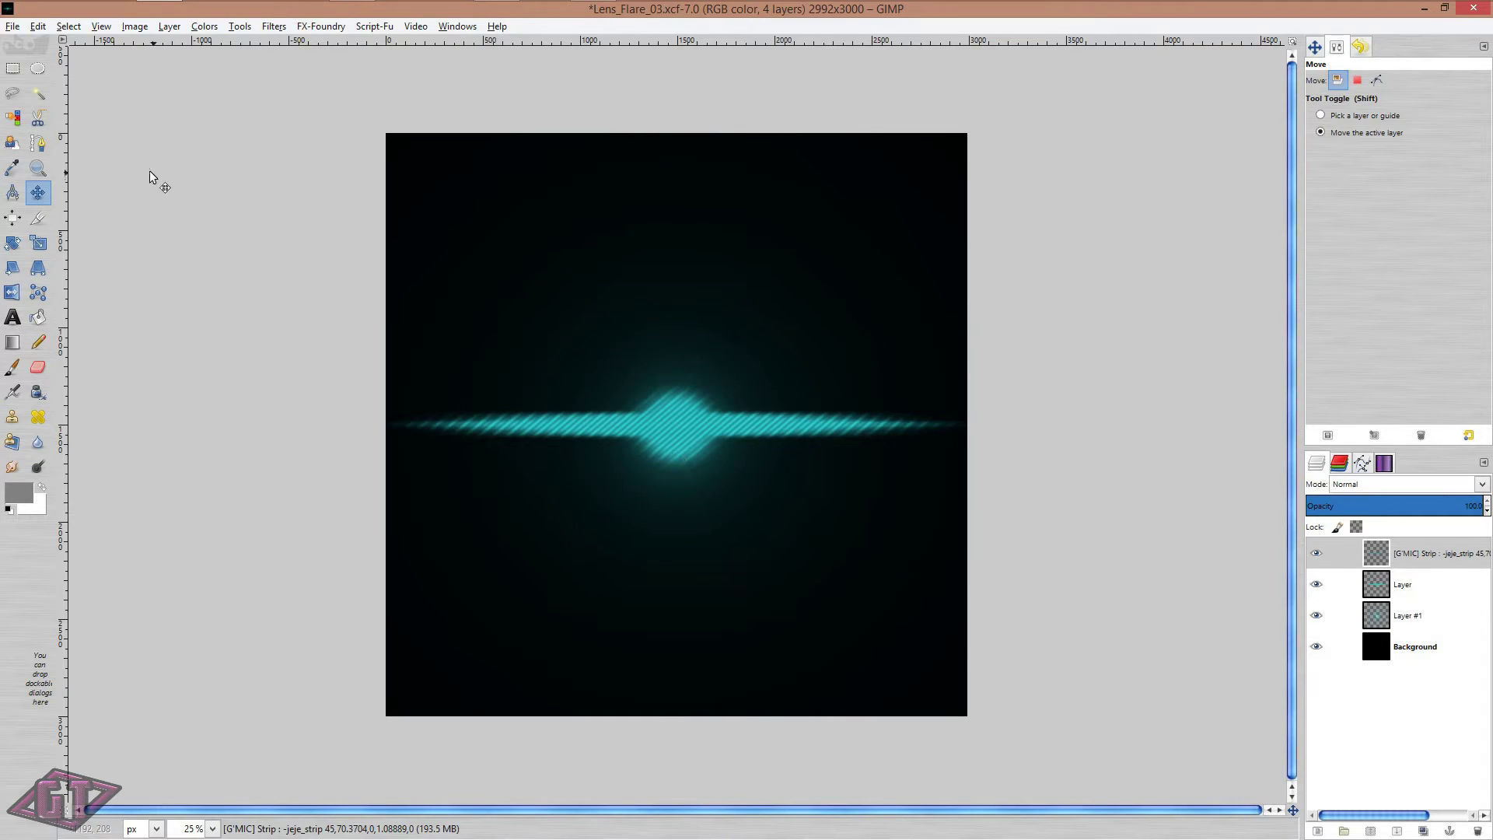
Create a new 3000×3000 image
click(14, 28)
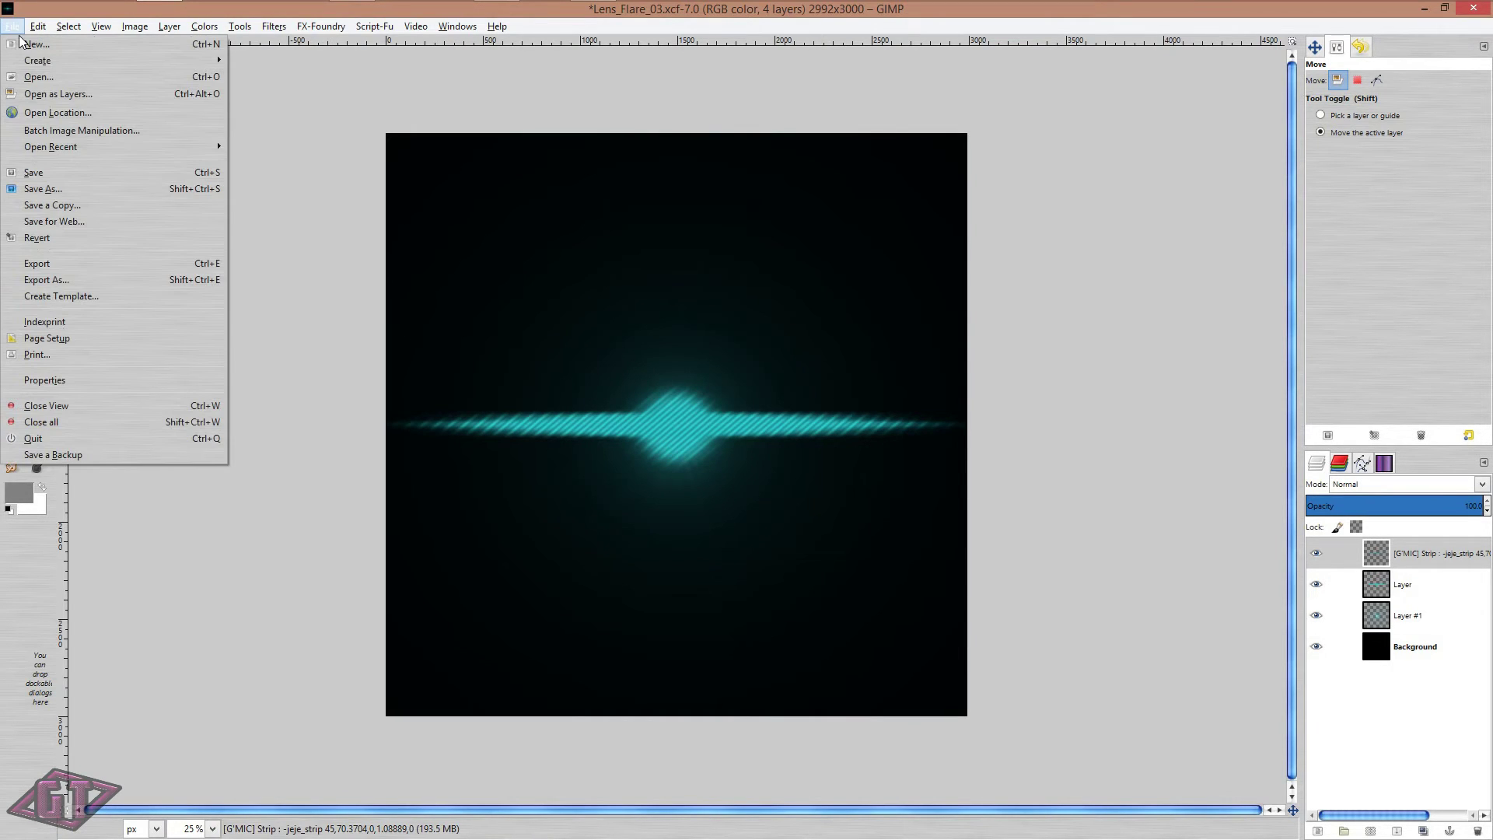
click(21, 43)
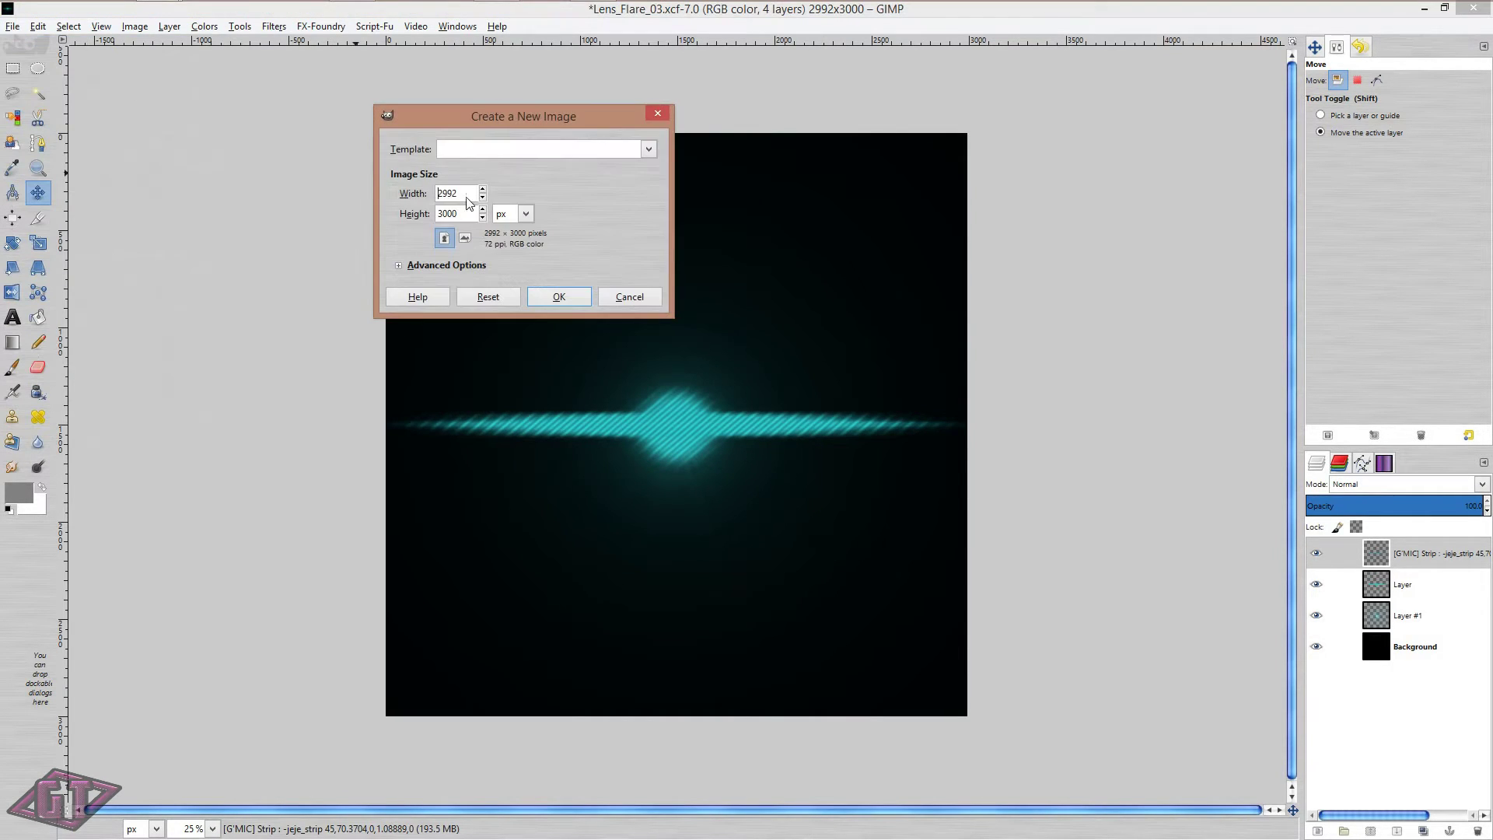
text(3000)
click(572, 293)
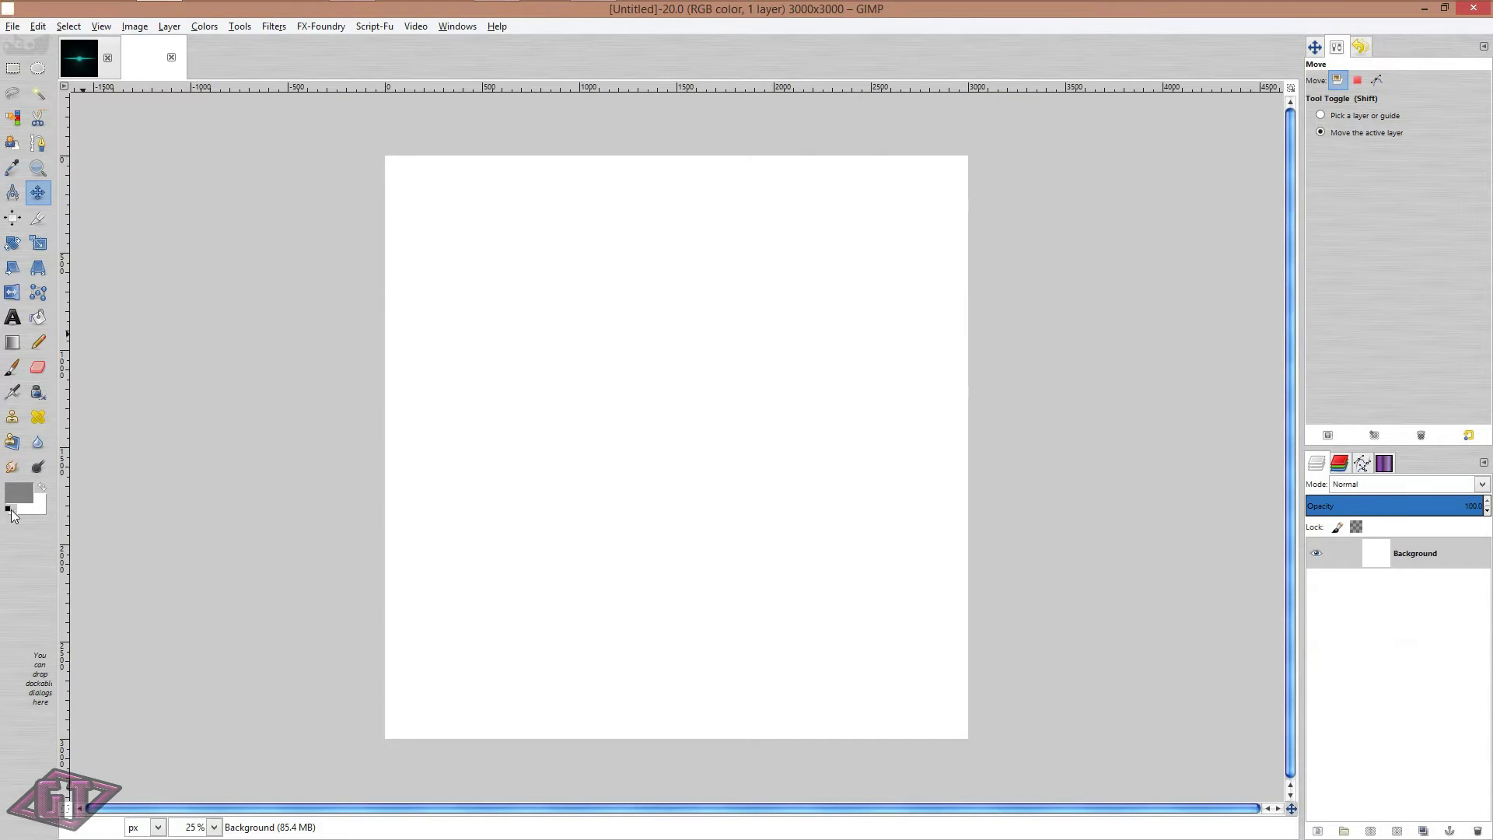
Reset colours to black foreground and bucket-fill the canvas solid black
click(10, 510)
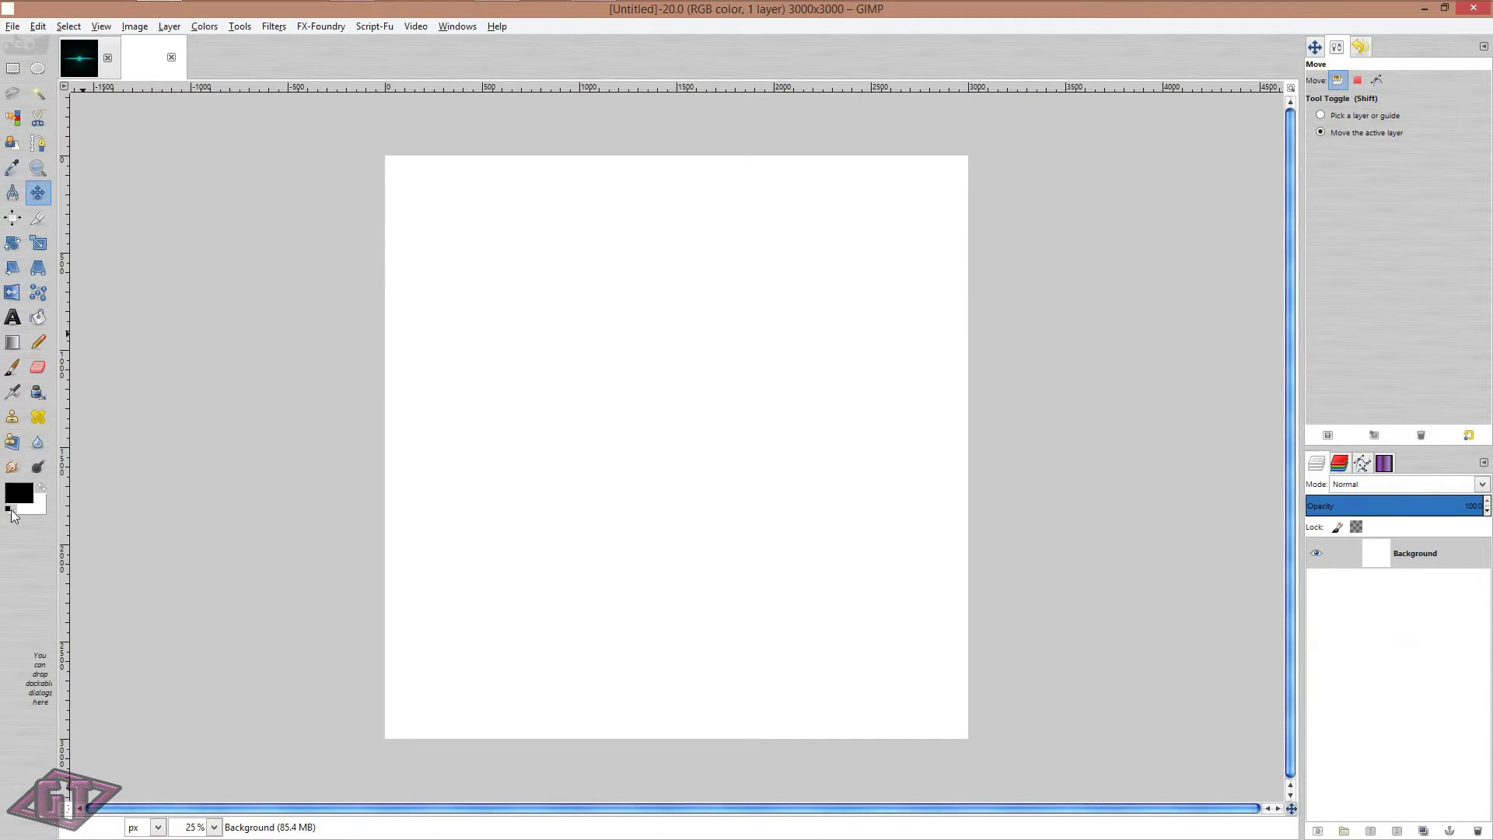
click(37, 28)
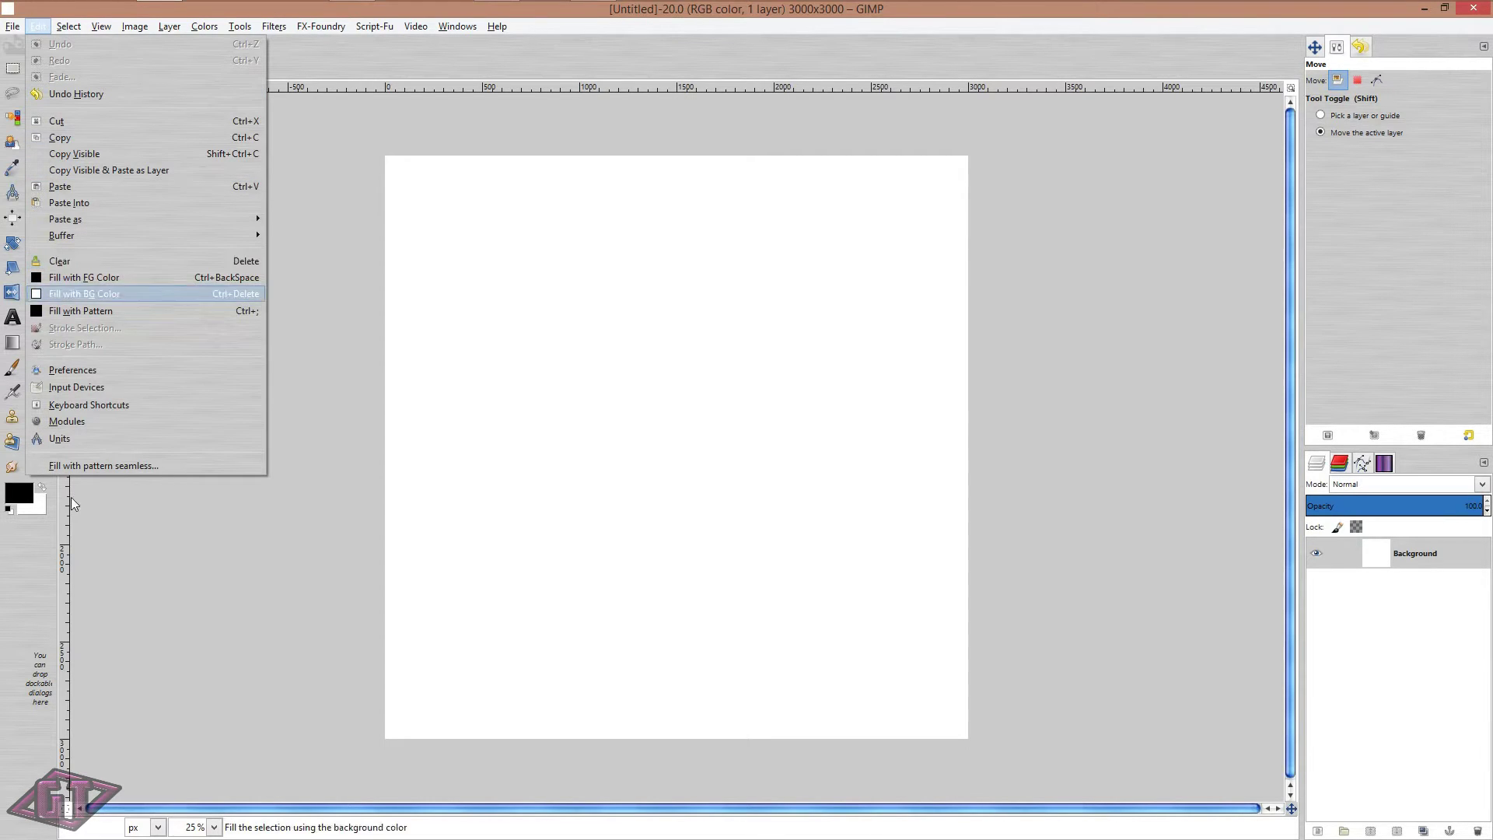
click(31, 598)
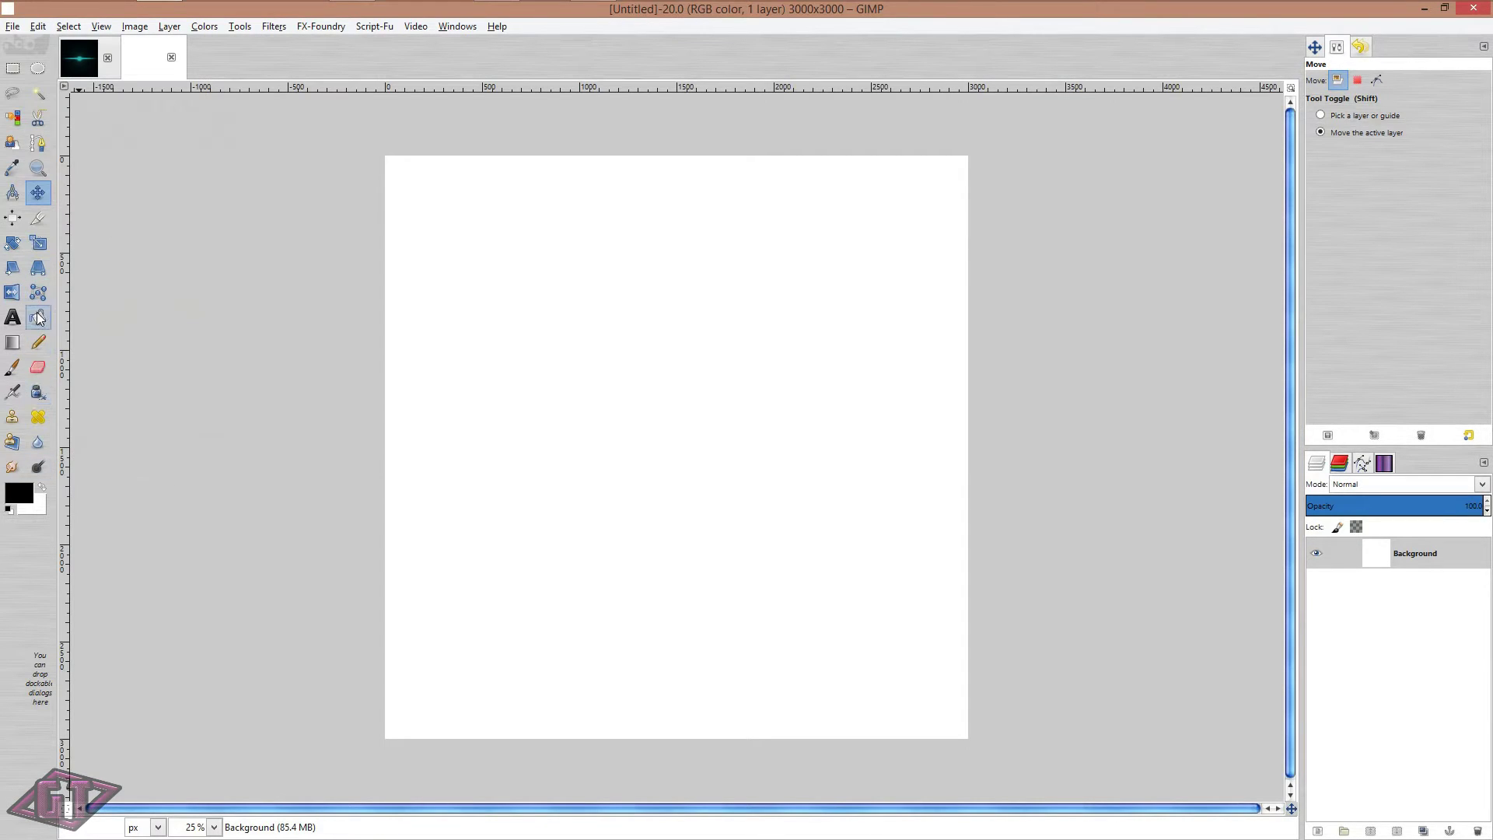
click(38, 318)
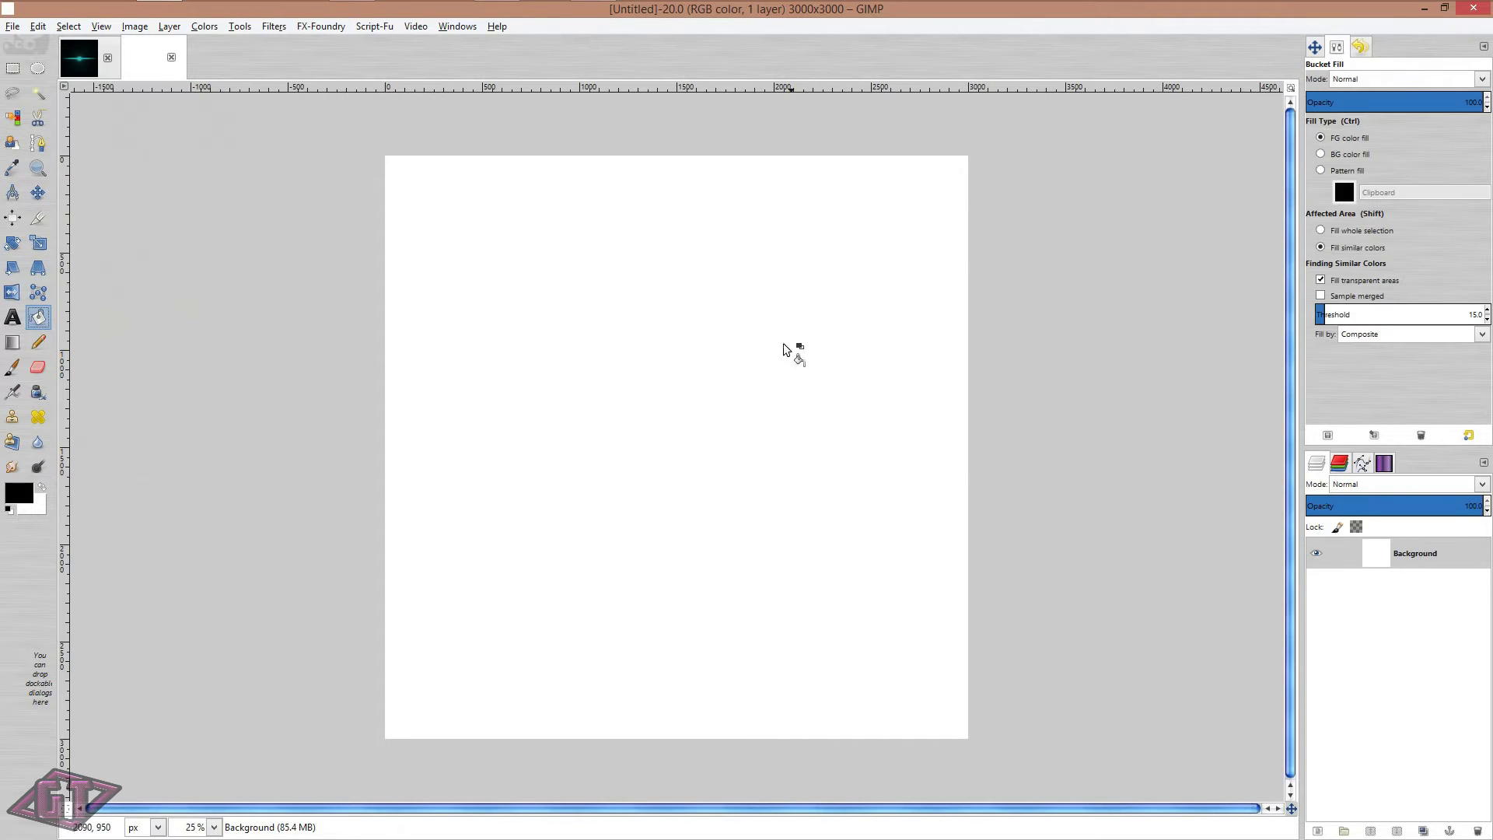
click(646, 339)
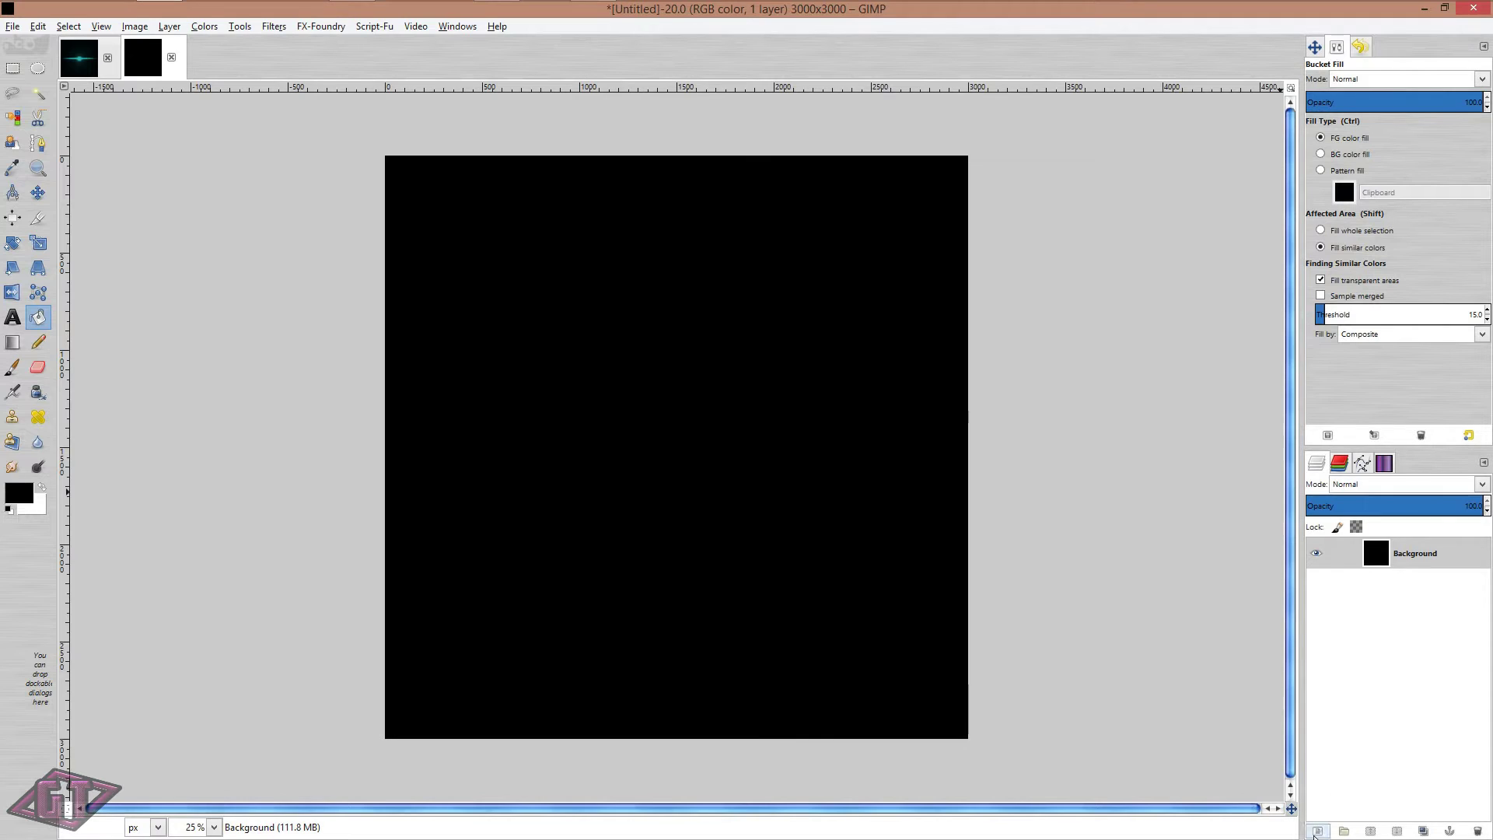
Add a transparent layer named Layer and a horizontal guide at 50%
click(1318, 832)
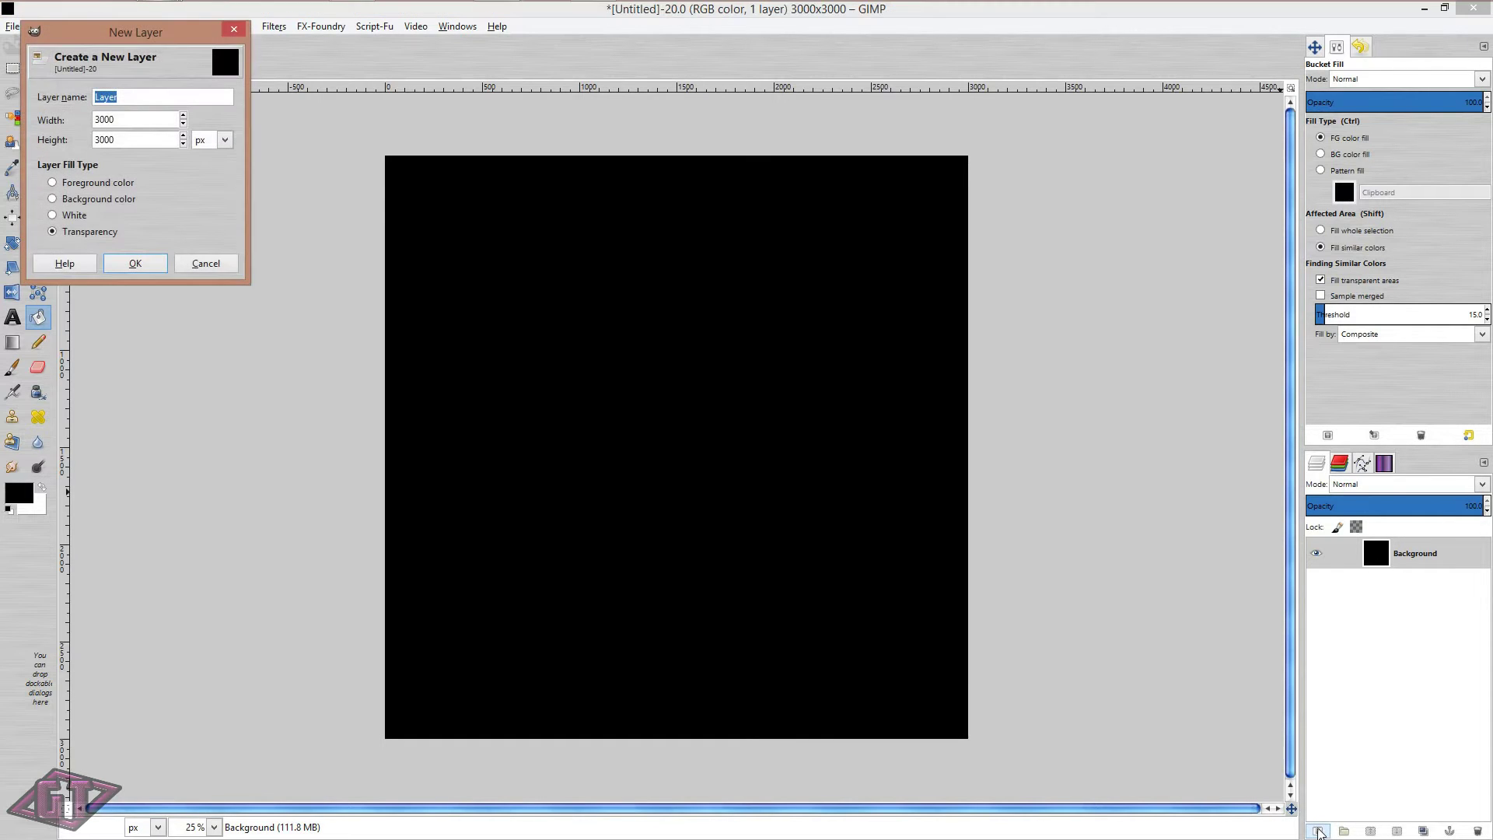
click(134, 262)
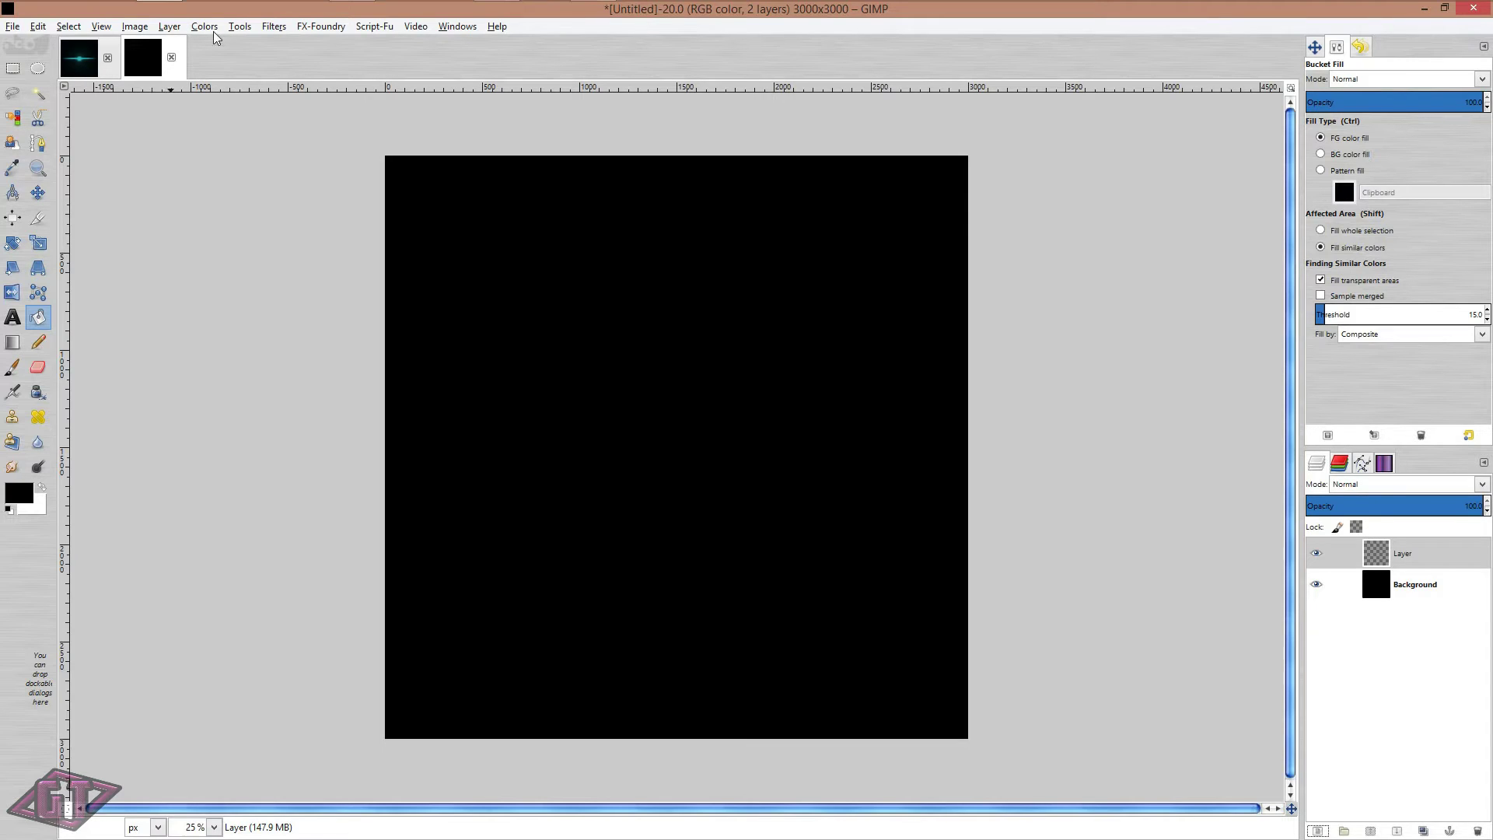
click(126, 26)
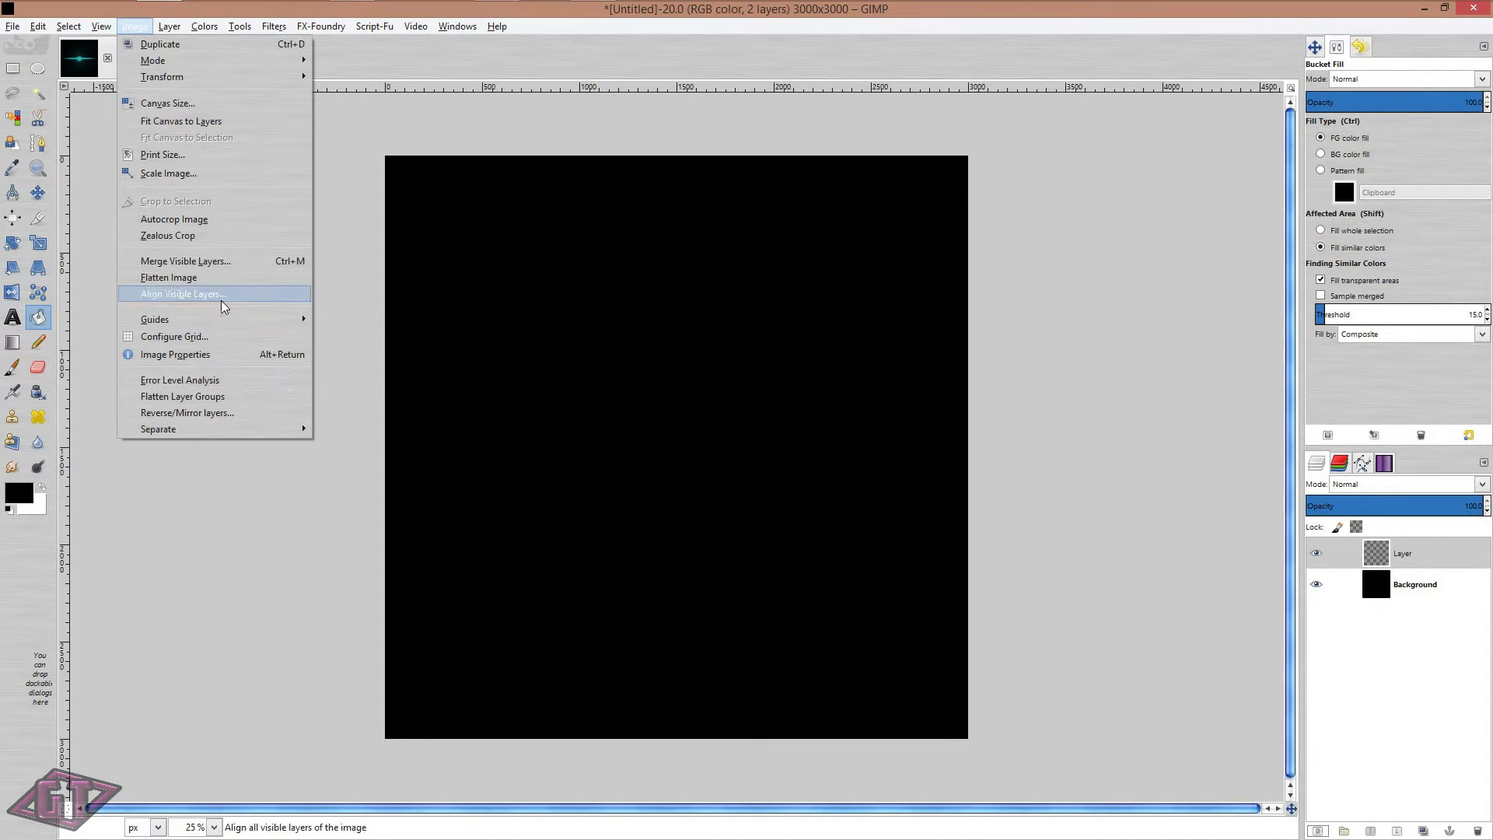
mouse_move(229, 315)
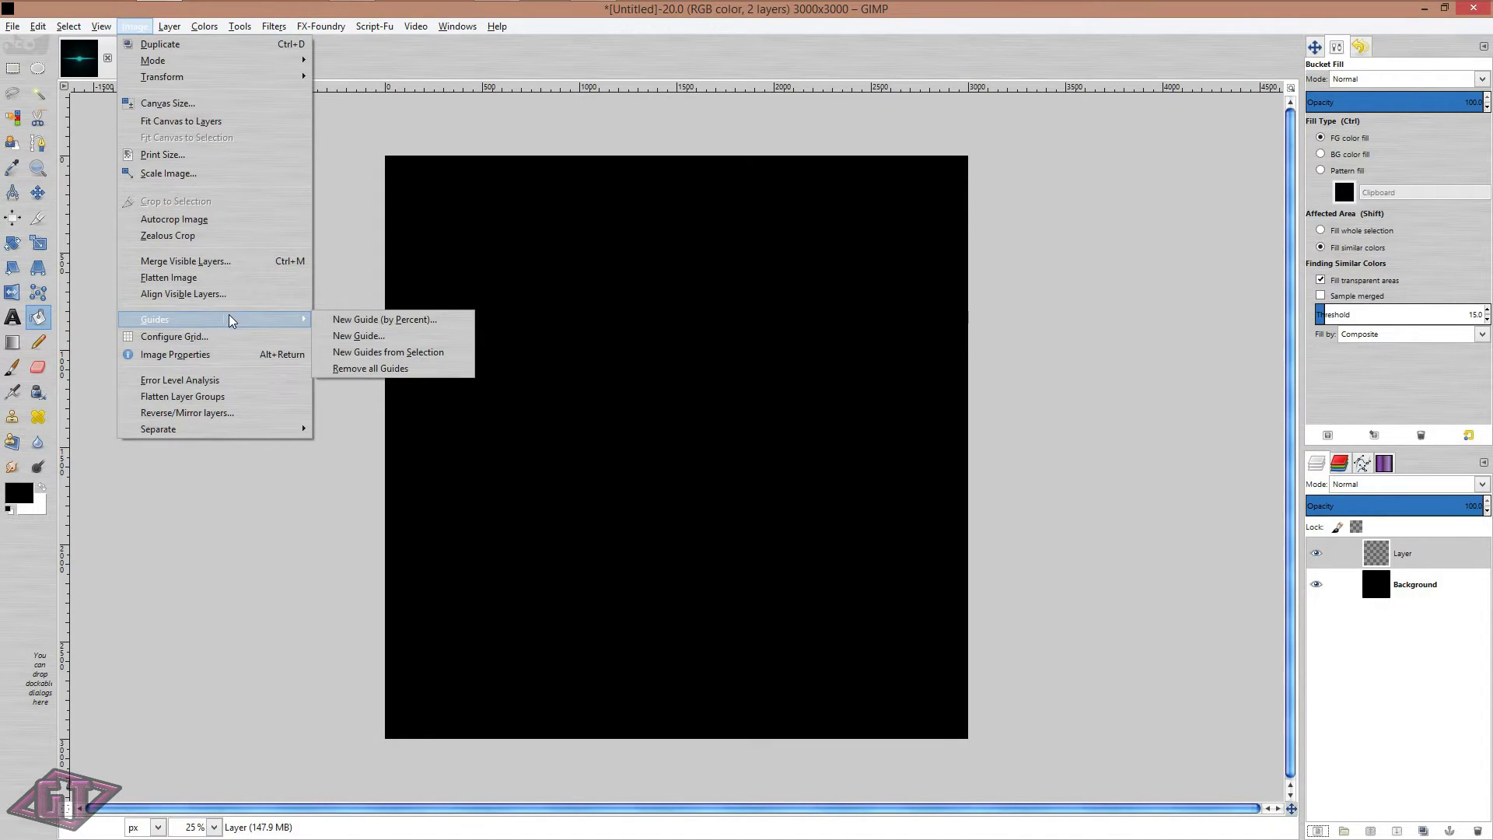
click(360, 320)
click(820, 395)
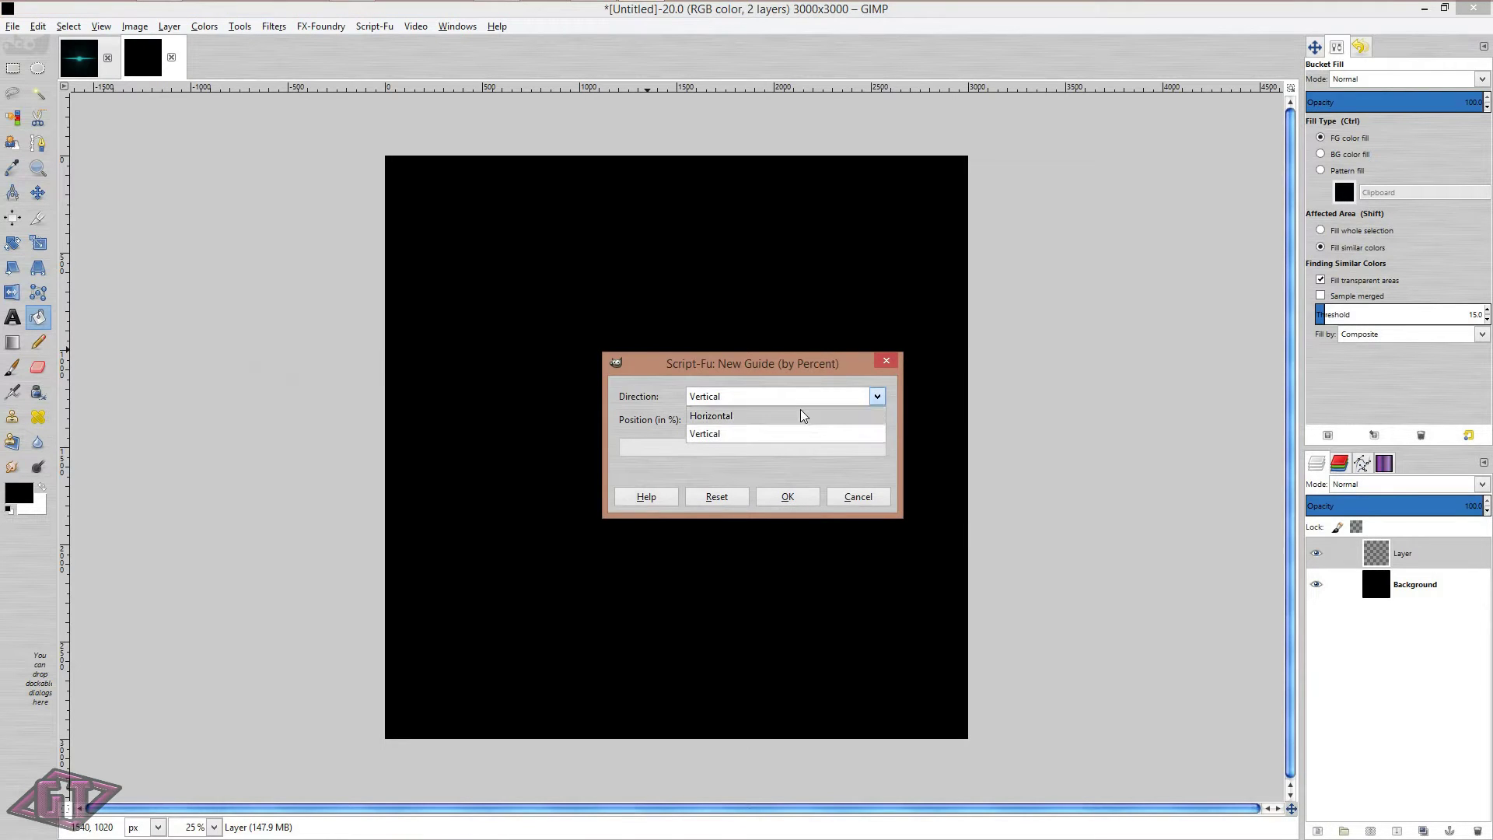
click(801, 411)
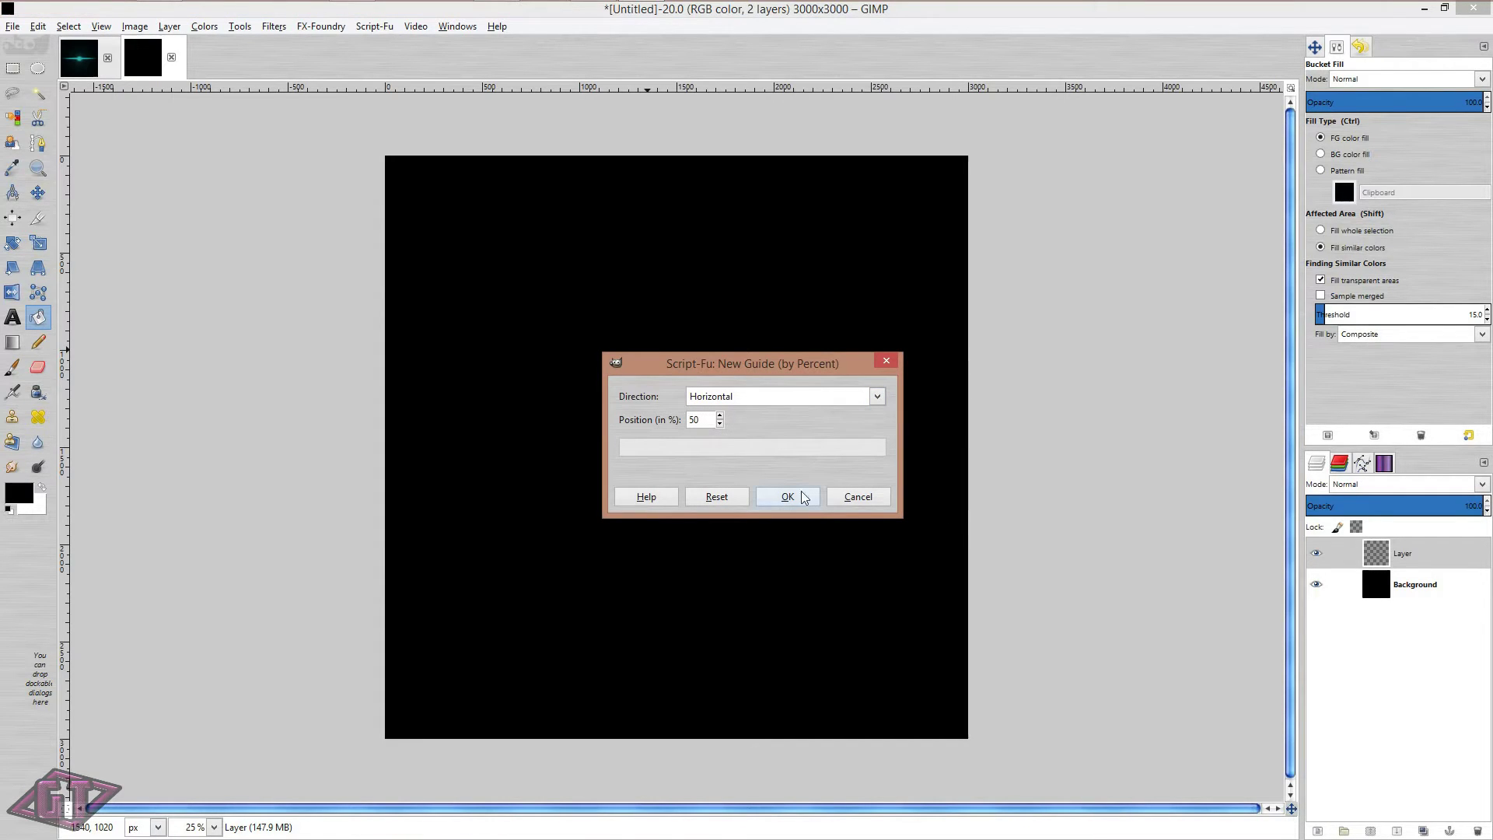
click(801, 501)
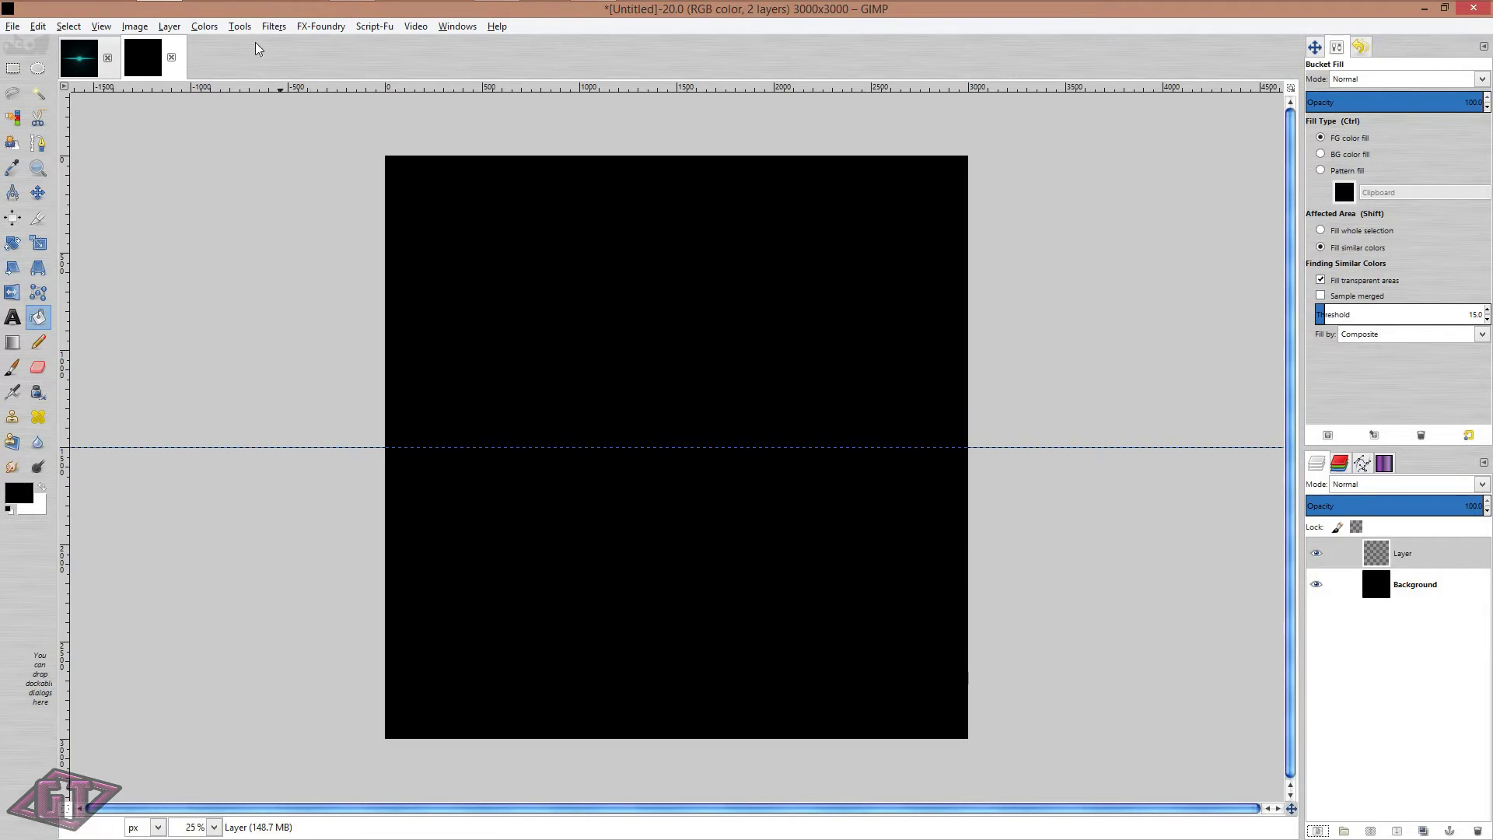
Add a vertical guide at 50% and make Layer the active layer
click(135, 27)
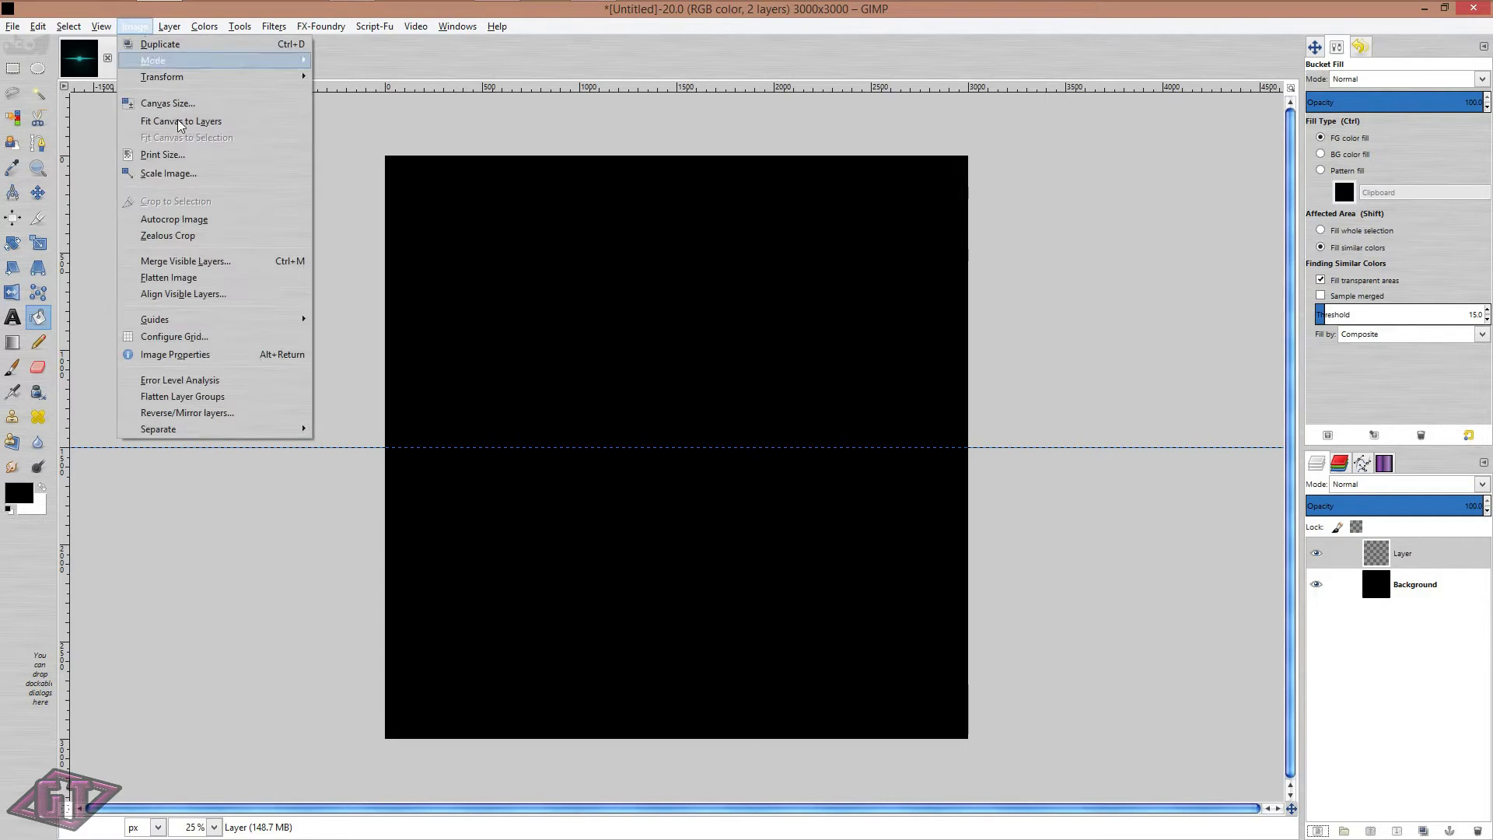
mouse_move(257, 319)
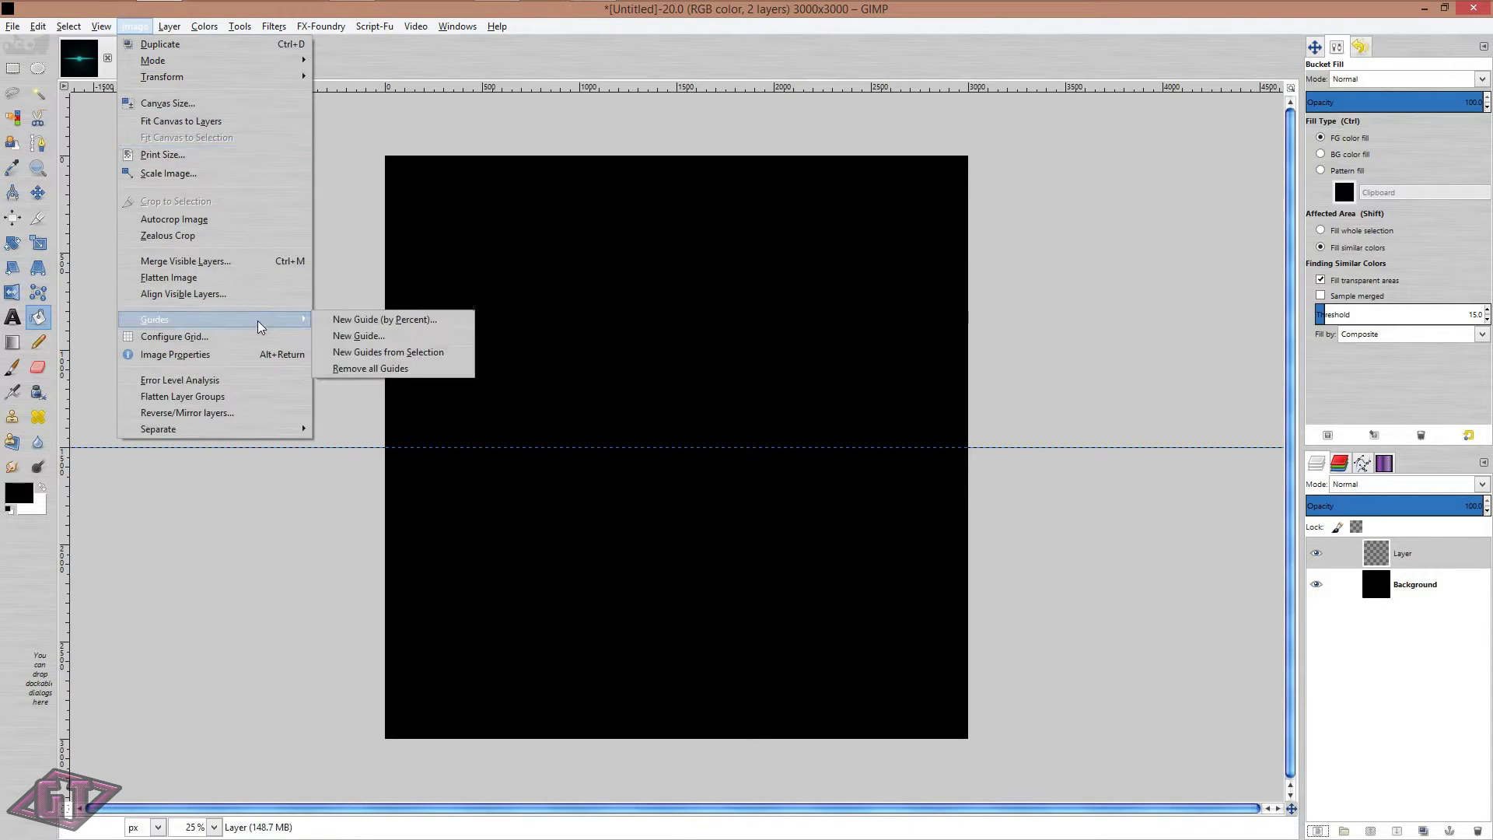
click(369, 319)
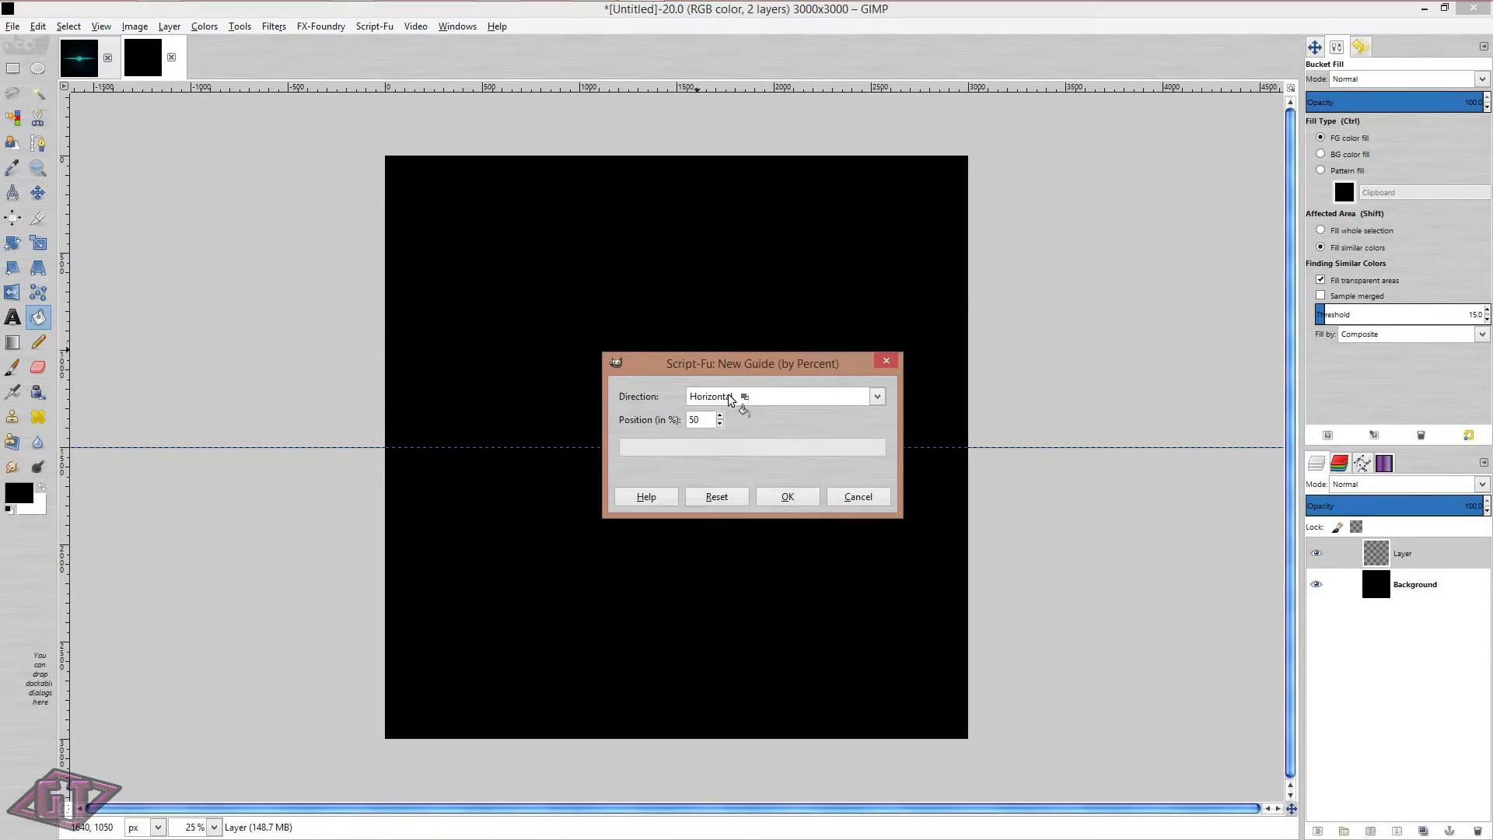
click(734, 397)
click(734, 434)
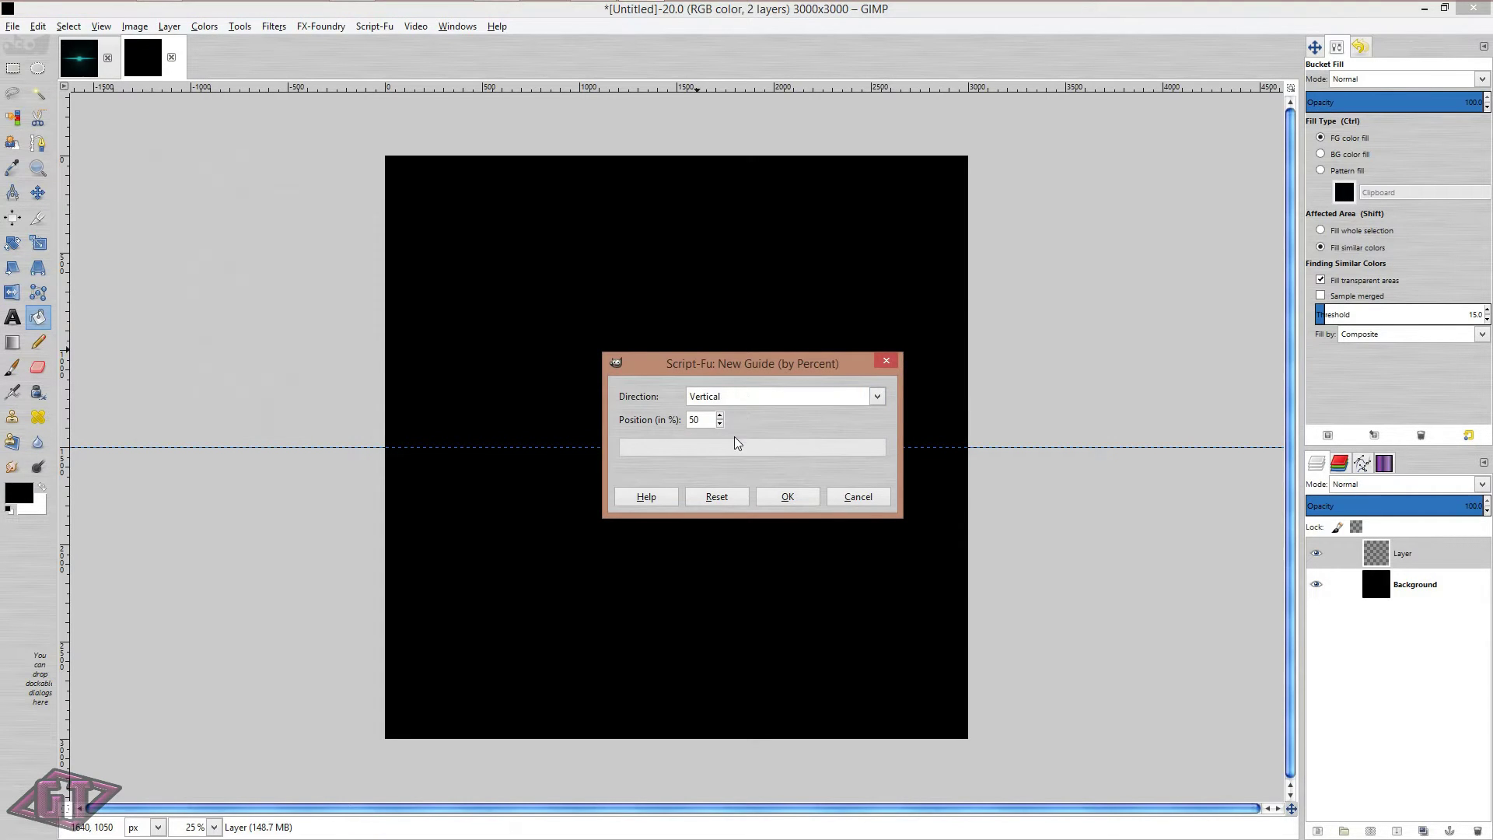
click(790, 497)
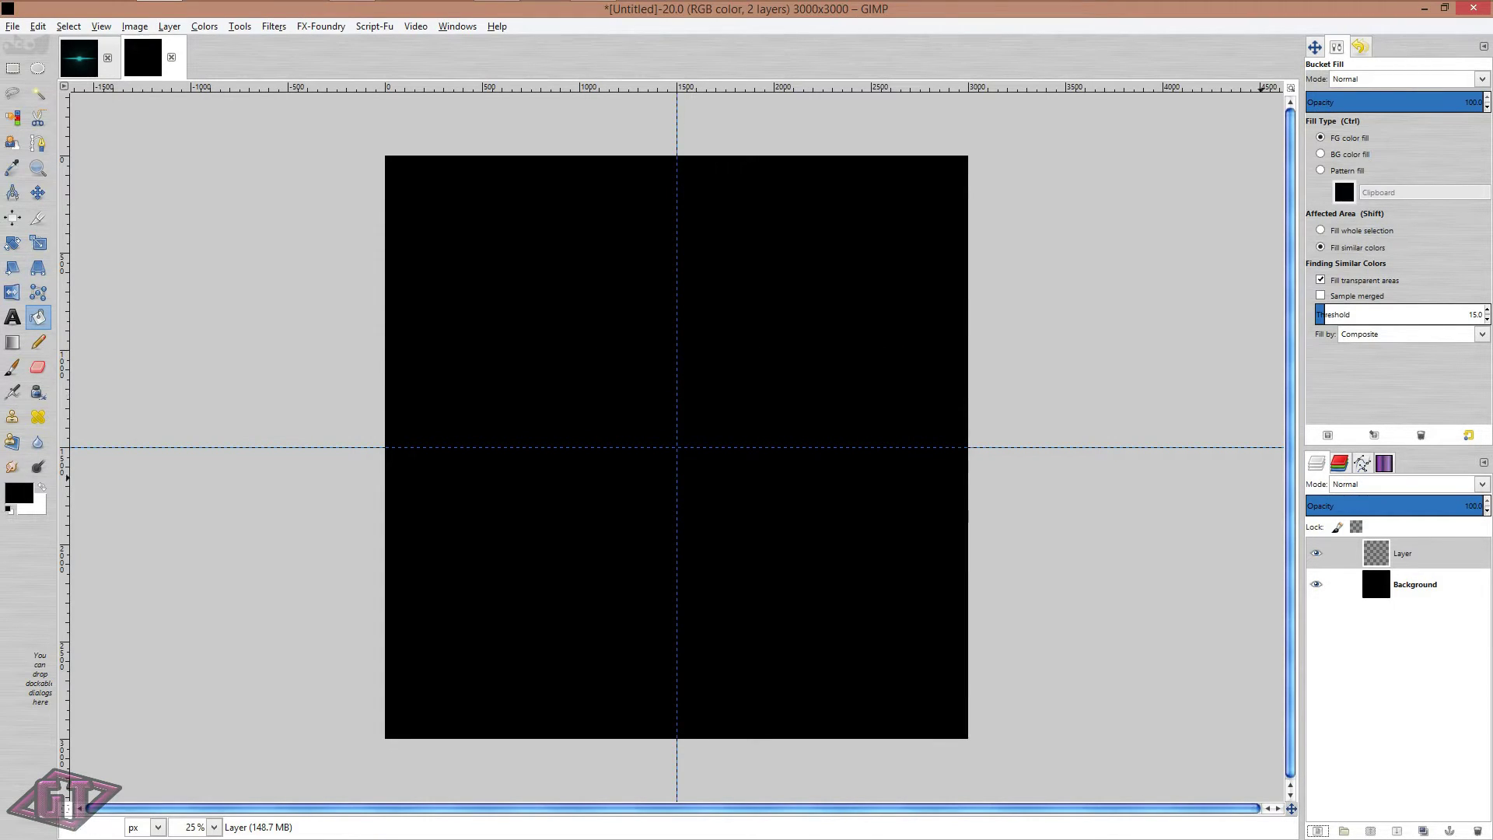
click(1442, 551)
Select the Paintbrush with the 2. Hardness 100 brush preset
click(12, 366)
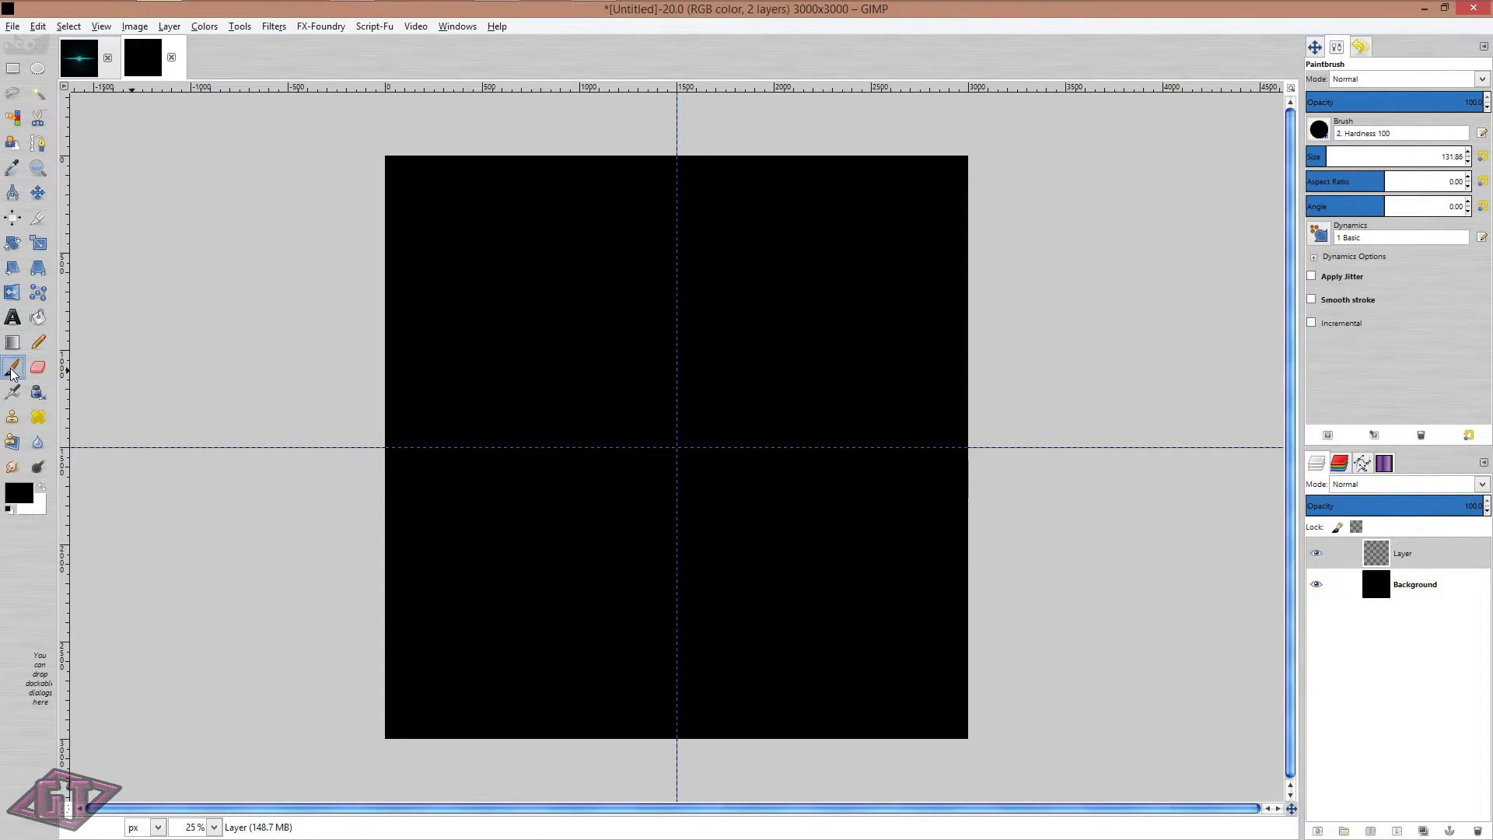
click(1319, 130)
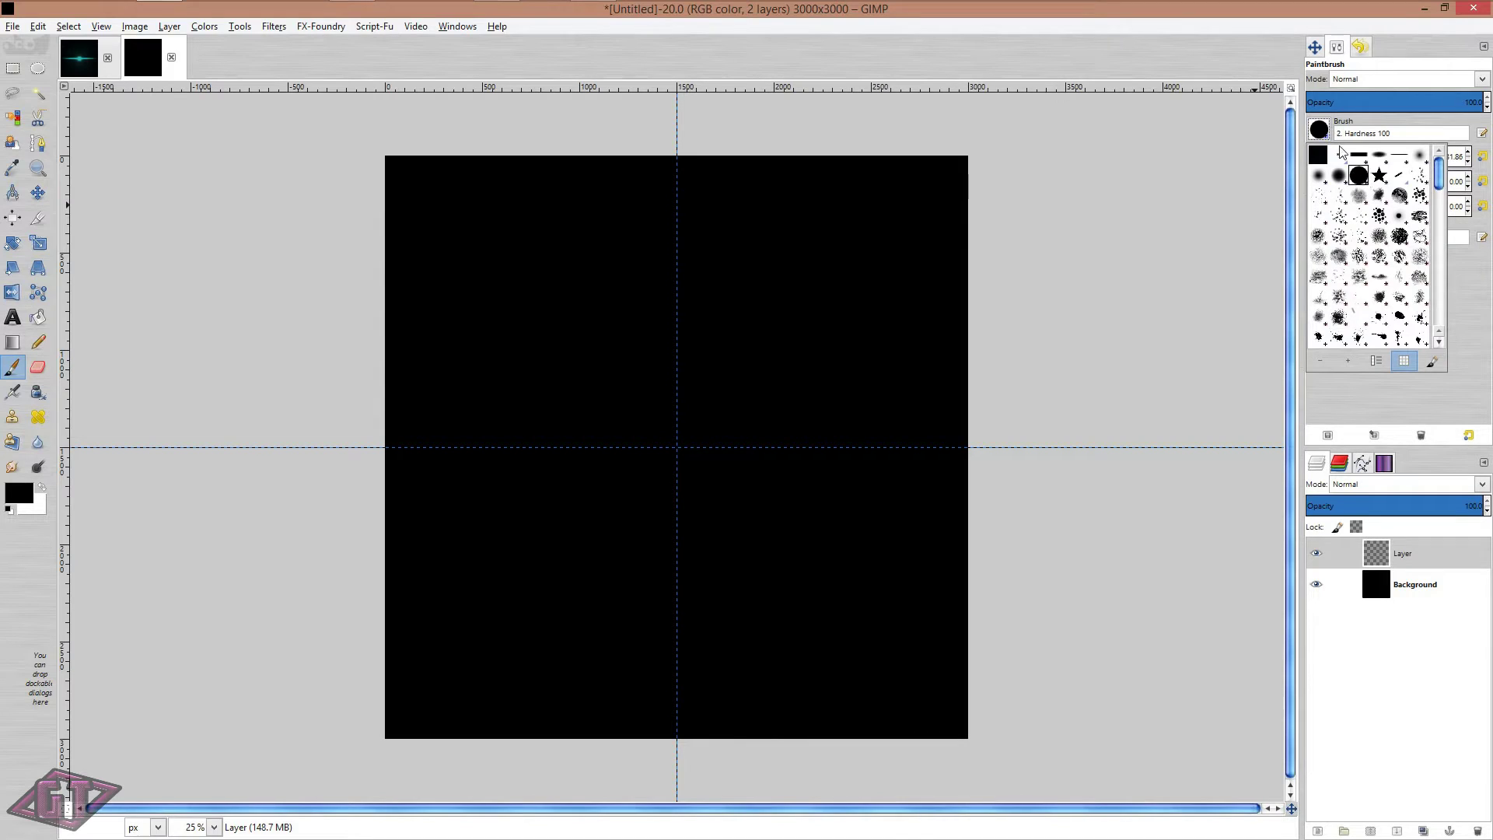
click(1371, 114)
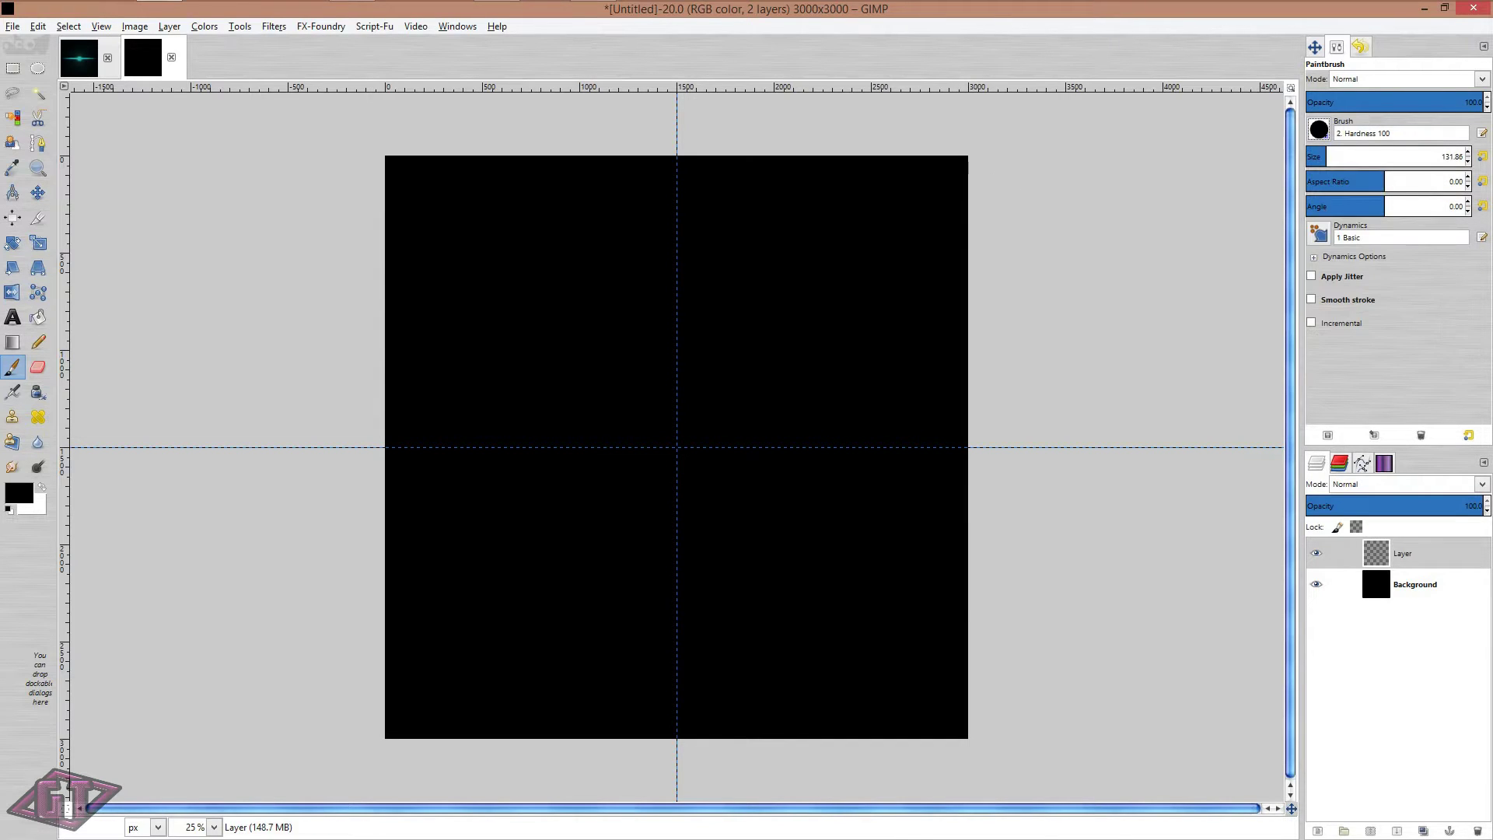
Set the foreground colour to mid grey 808080 by setting V to 50
click(22, 491)
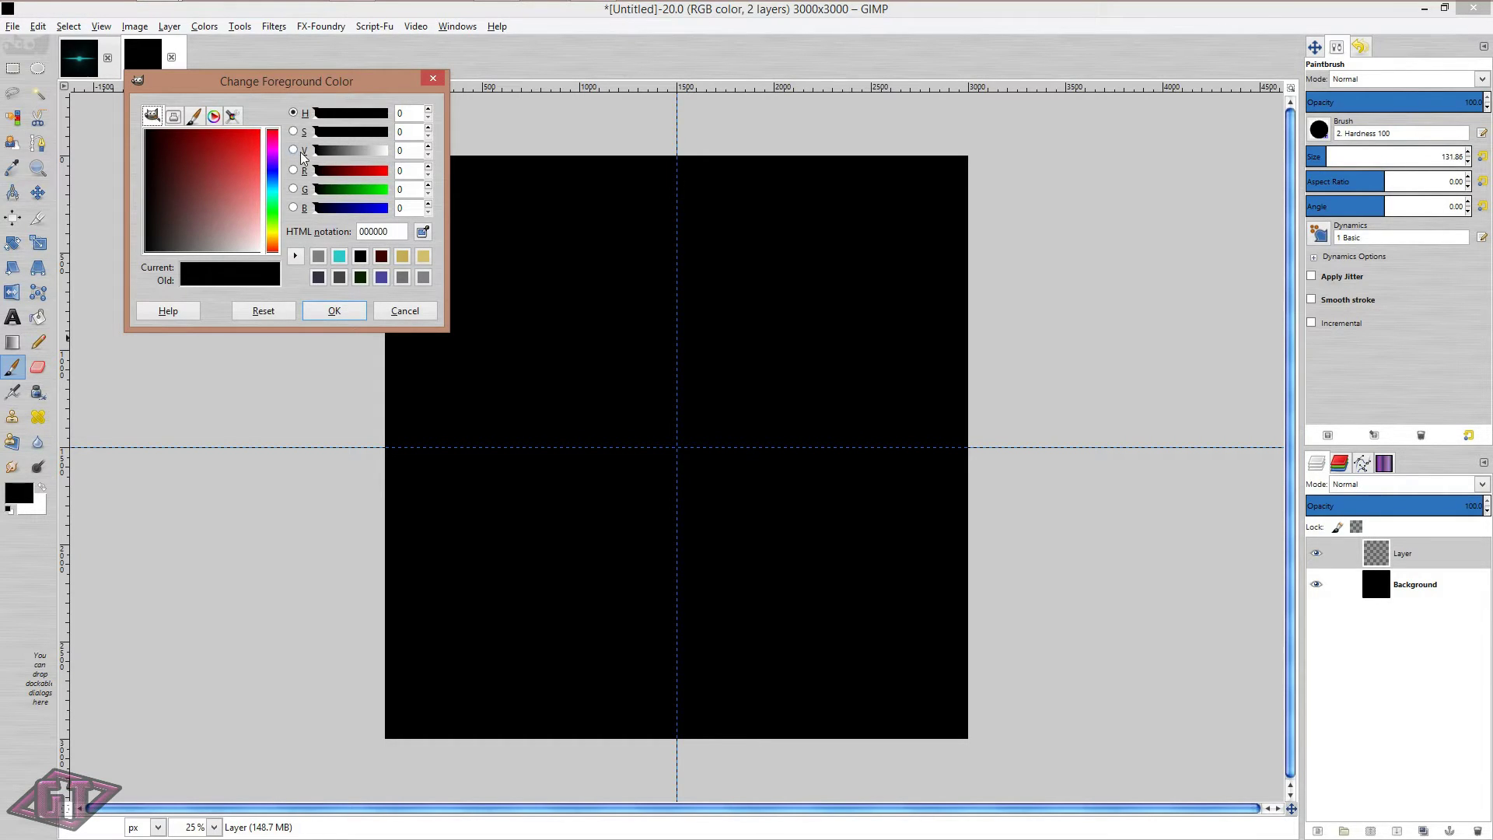
double_click(404, 151)
text(50)
key(Return)
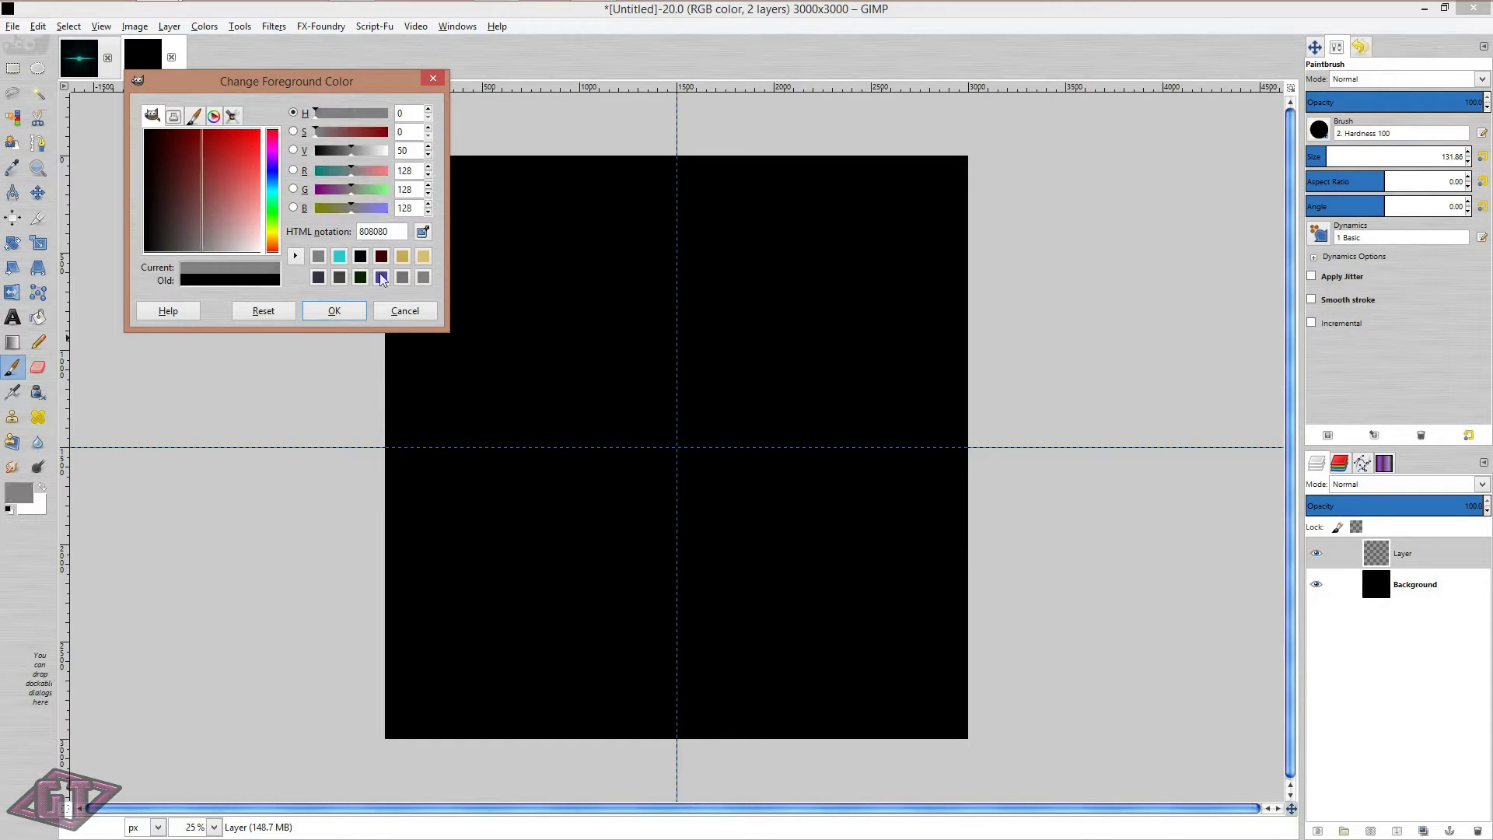
click(325, 311)
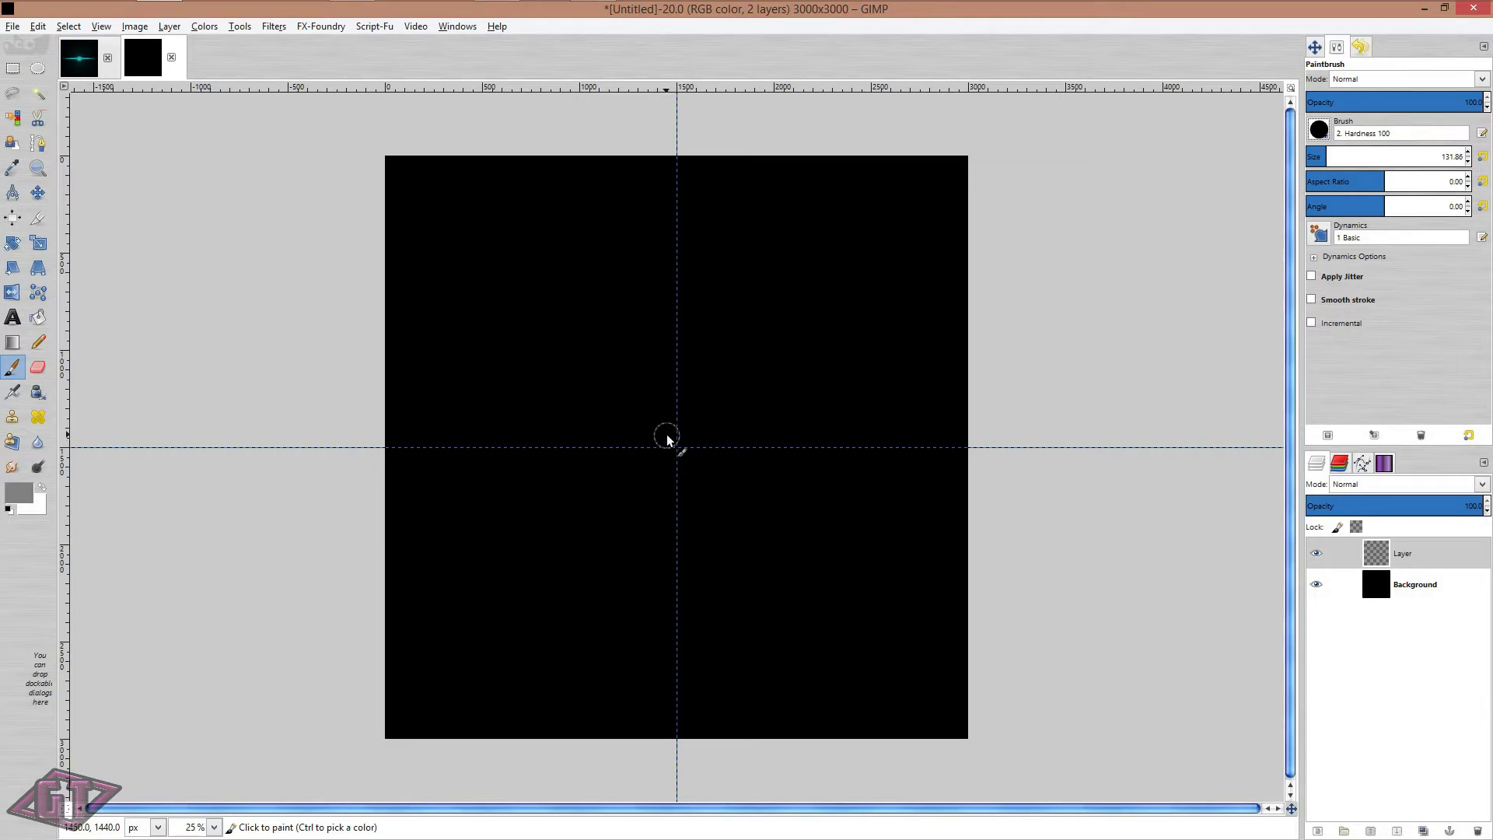
Enlarge the brush to about 284 and paint a grey disc at the guide intersection
key(bracketright)
key(bracketright)
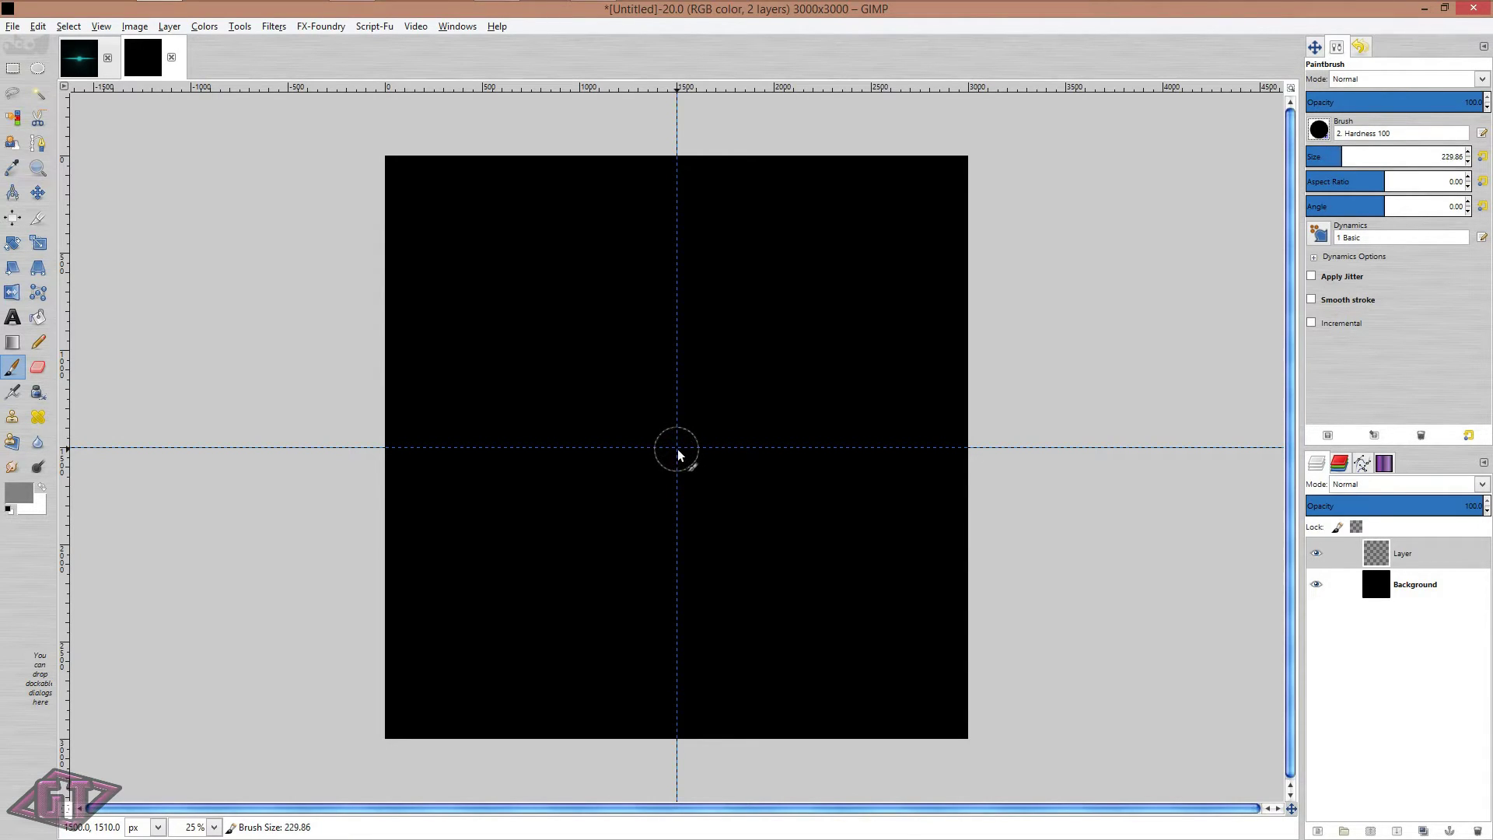
key(bracketright)
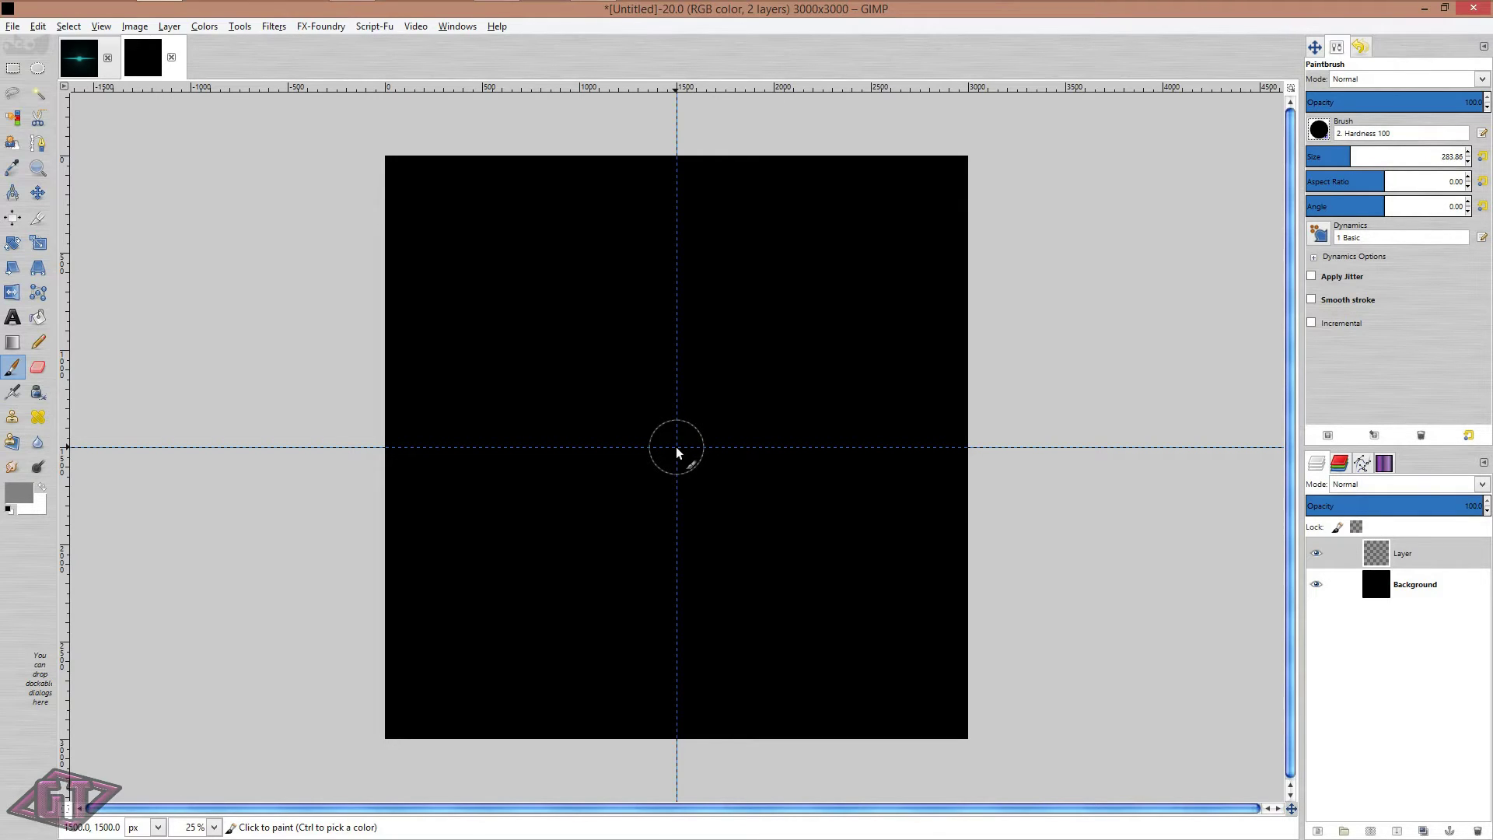
click(676, 451)
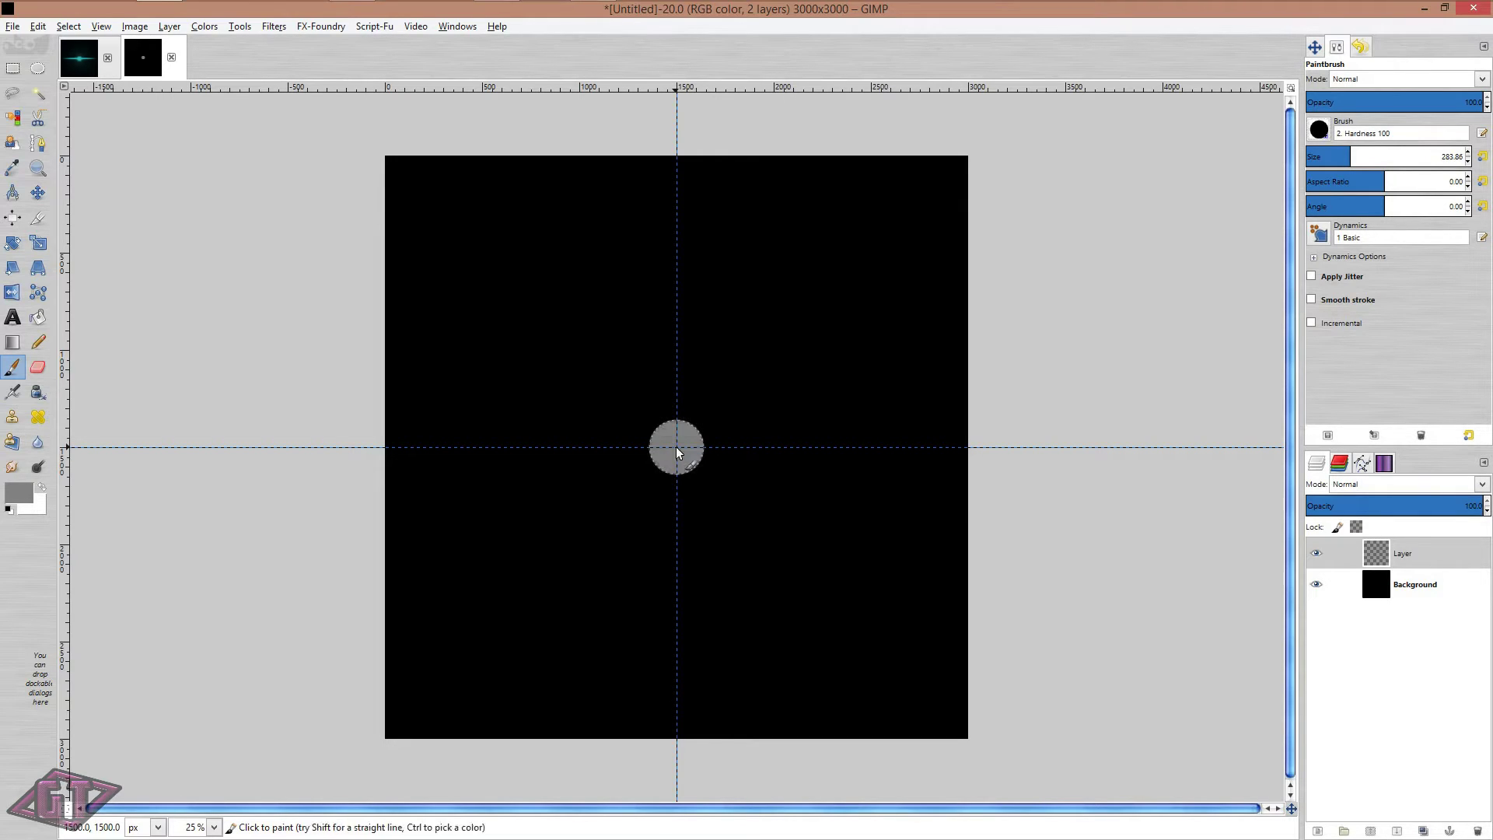
On a new Layer #1, paint a horizontal grey bar through the disc with a ~114 brush
click(1317, 831)
click(193, 307)
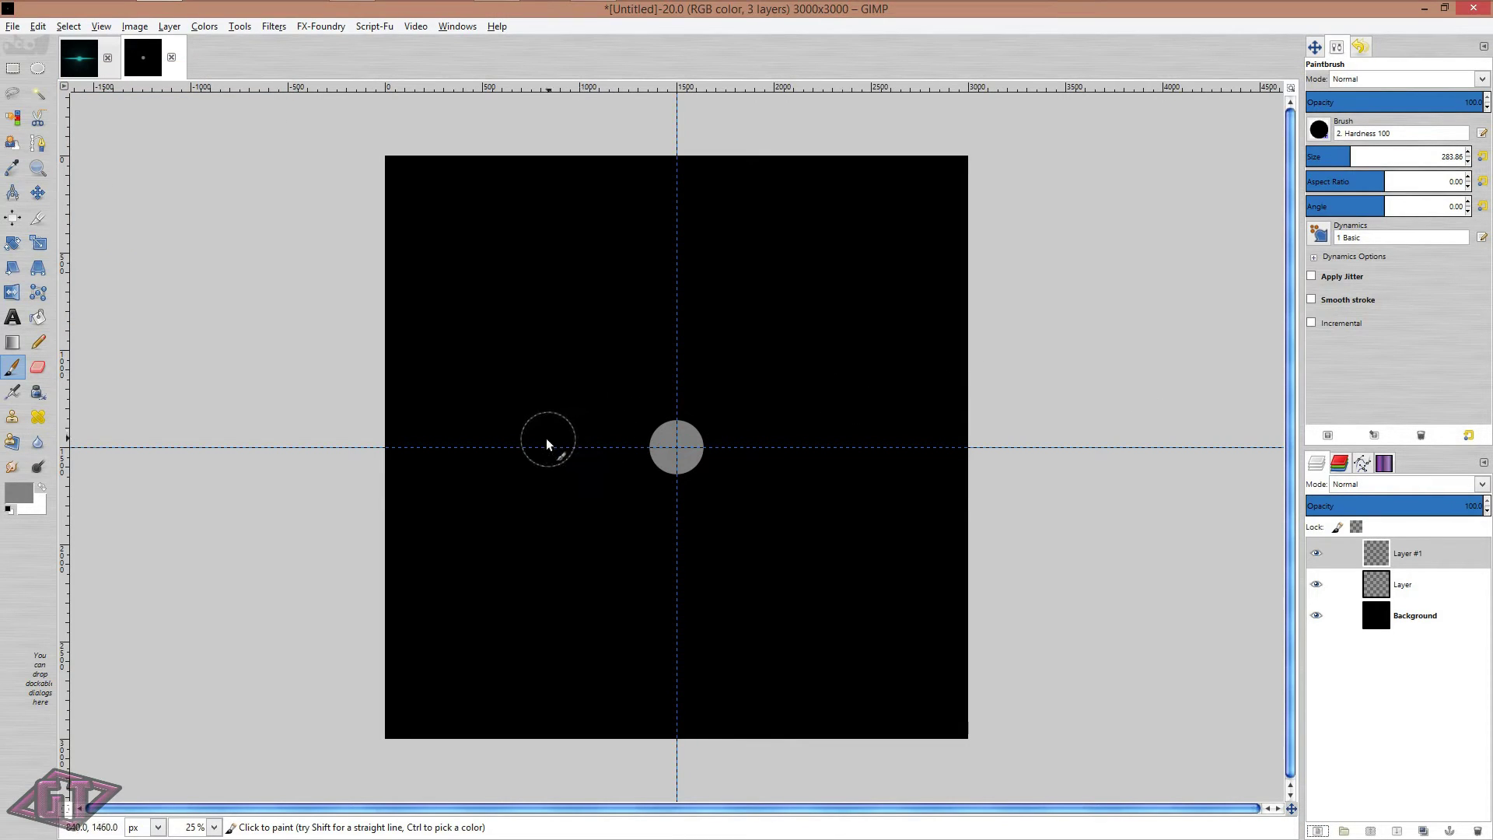
key(bracketleft)
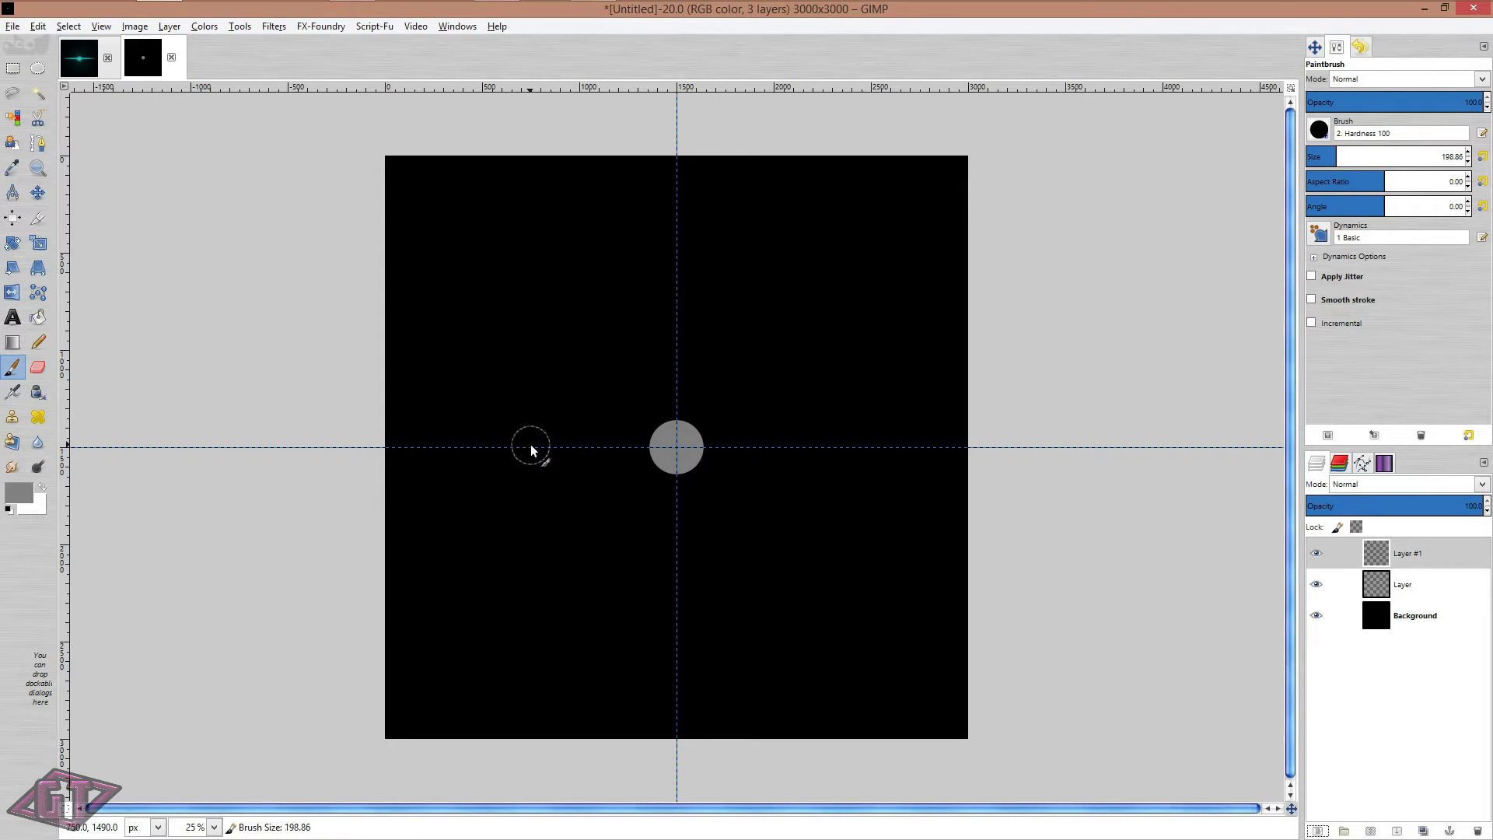
key(bracketleft)
key(bracketleft)
key(bracketleft)
key(bracketleft)
key(bracketleft)
key(bracketleft)
key(bracketleft)
key(bracketleft)
key(bracketleft)
key(bracketleft)
key(bracketleft)
key(bracketleft)
key(bracketleft)
key(bracketleft)
key(bracketleft)
key(bracketleft)
key(bracketleft)
key(bracketleft)
key(bracketleft)
key(bracketleft)
click(523, 448)
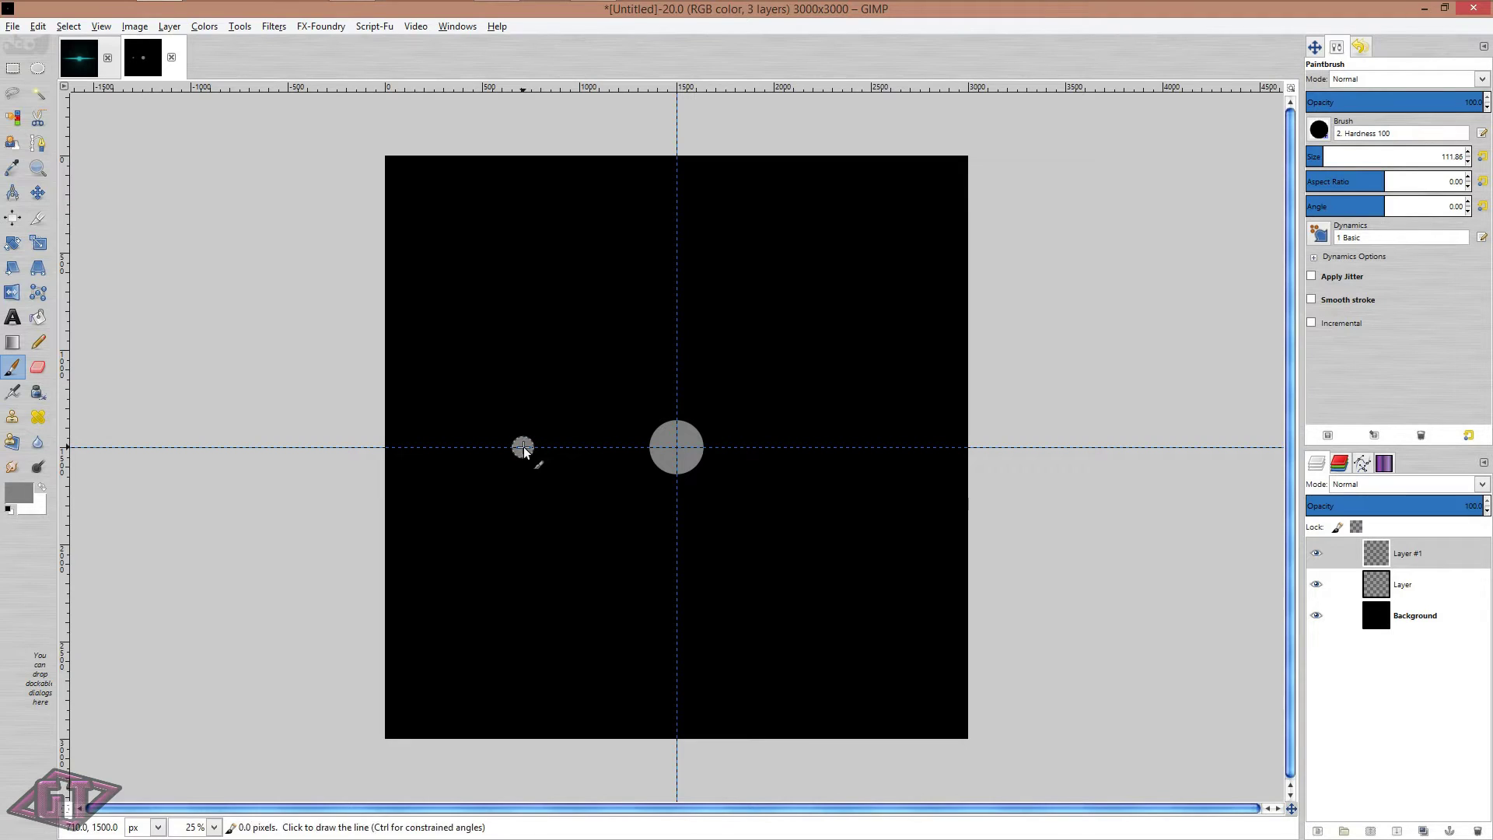
shift+click(833, 448)
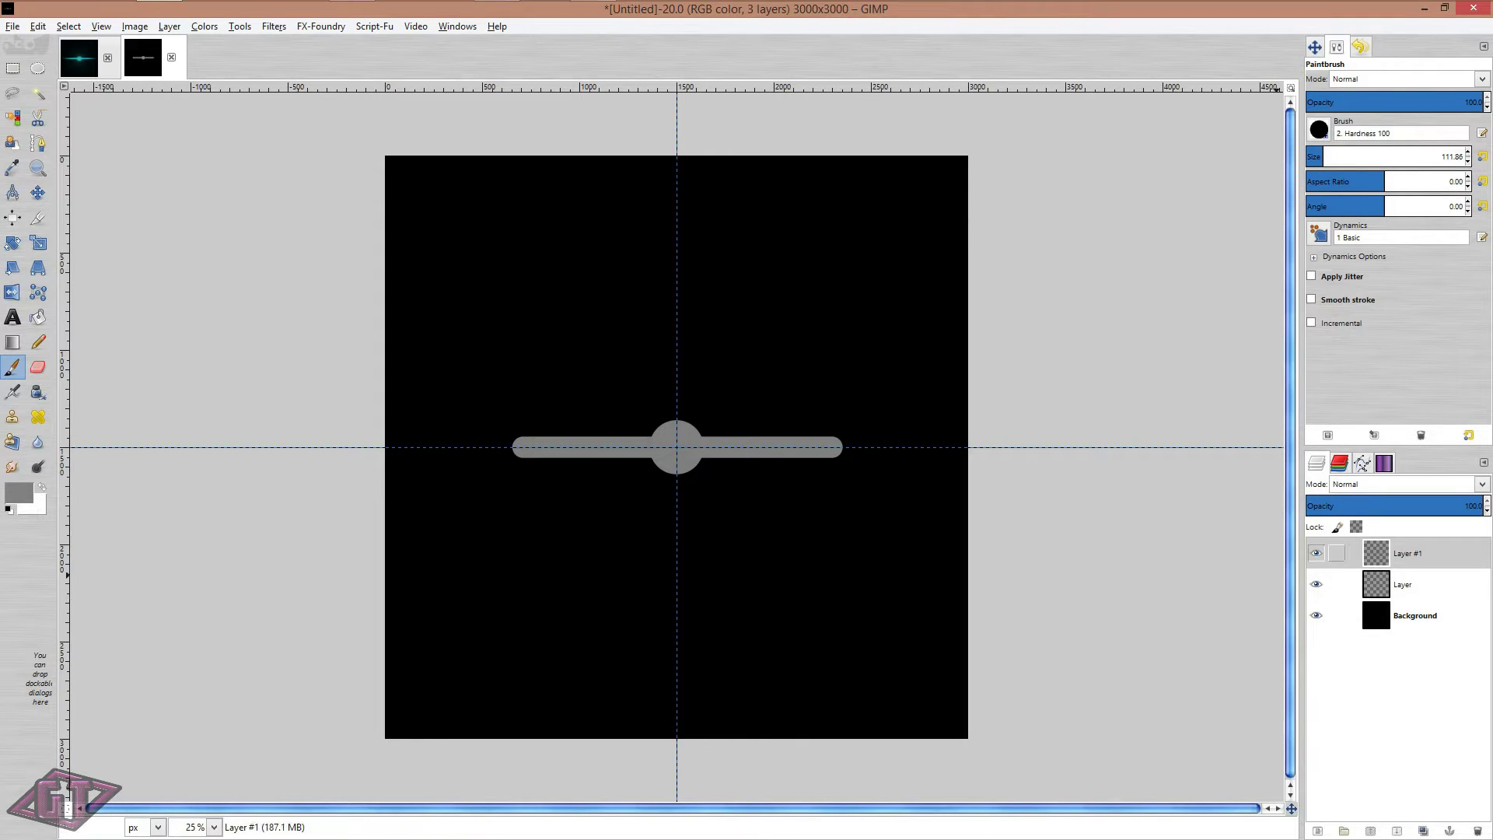
click(1458, 597)
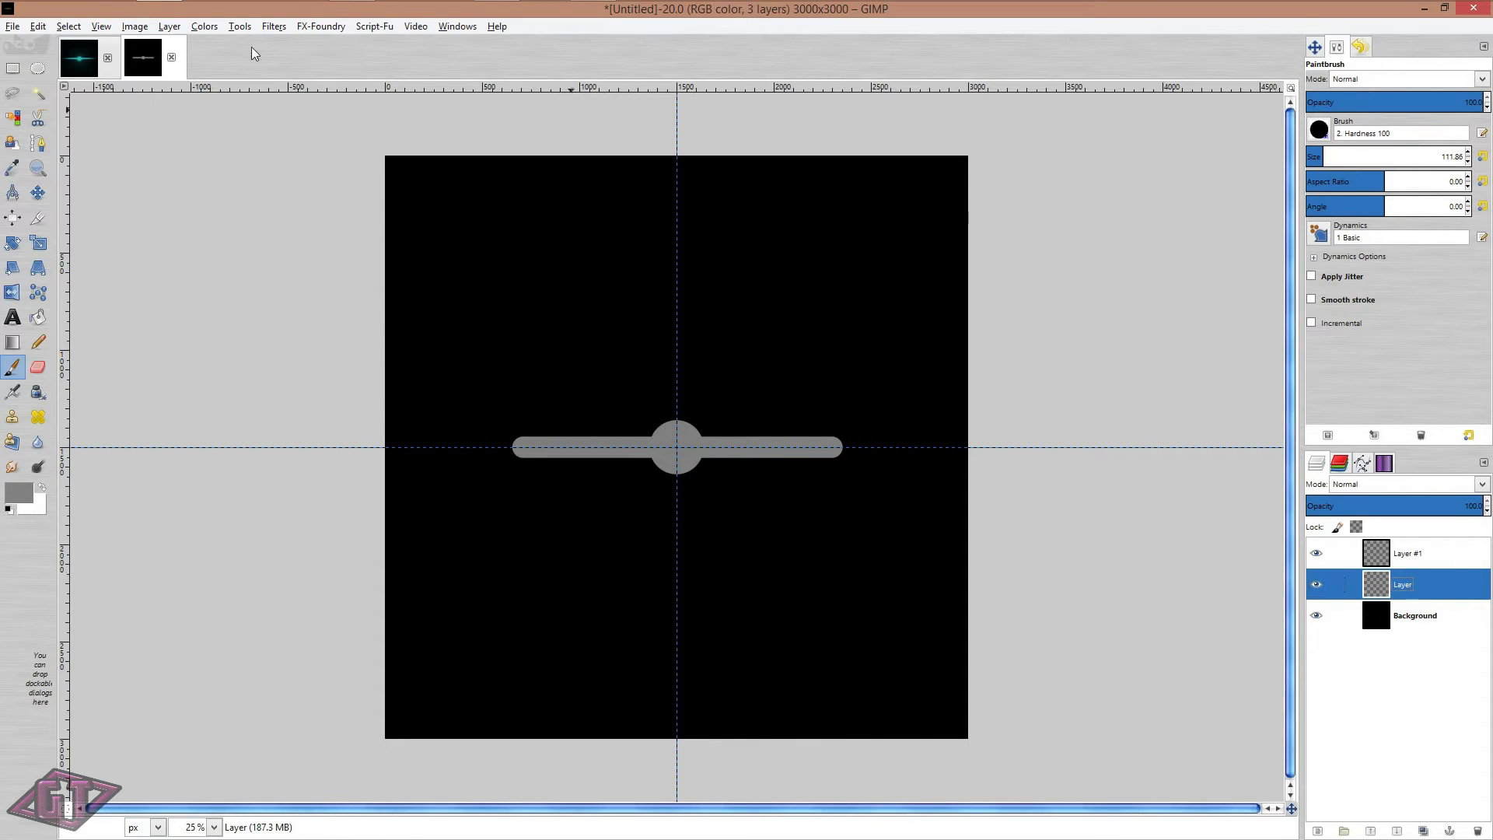
Blur the disc on Layer with a linked 121 px Gaussian Blur, then select Layer #1
click(276, 27)
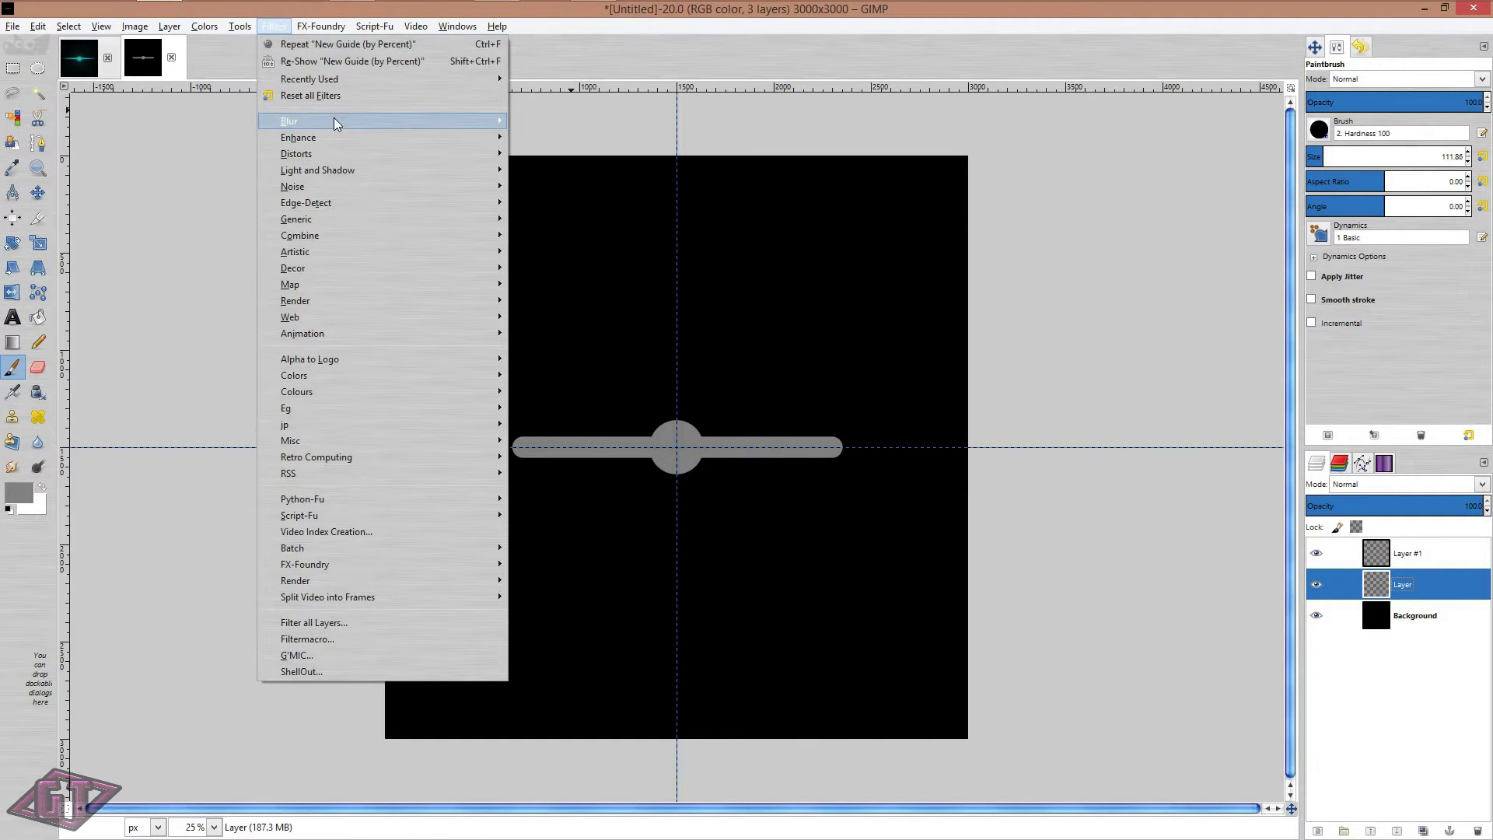
mouse_move(429, 125)
click(574, 153)
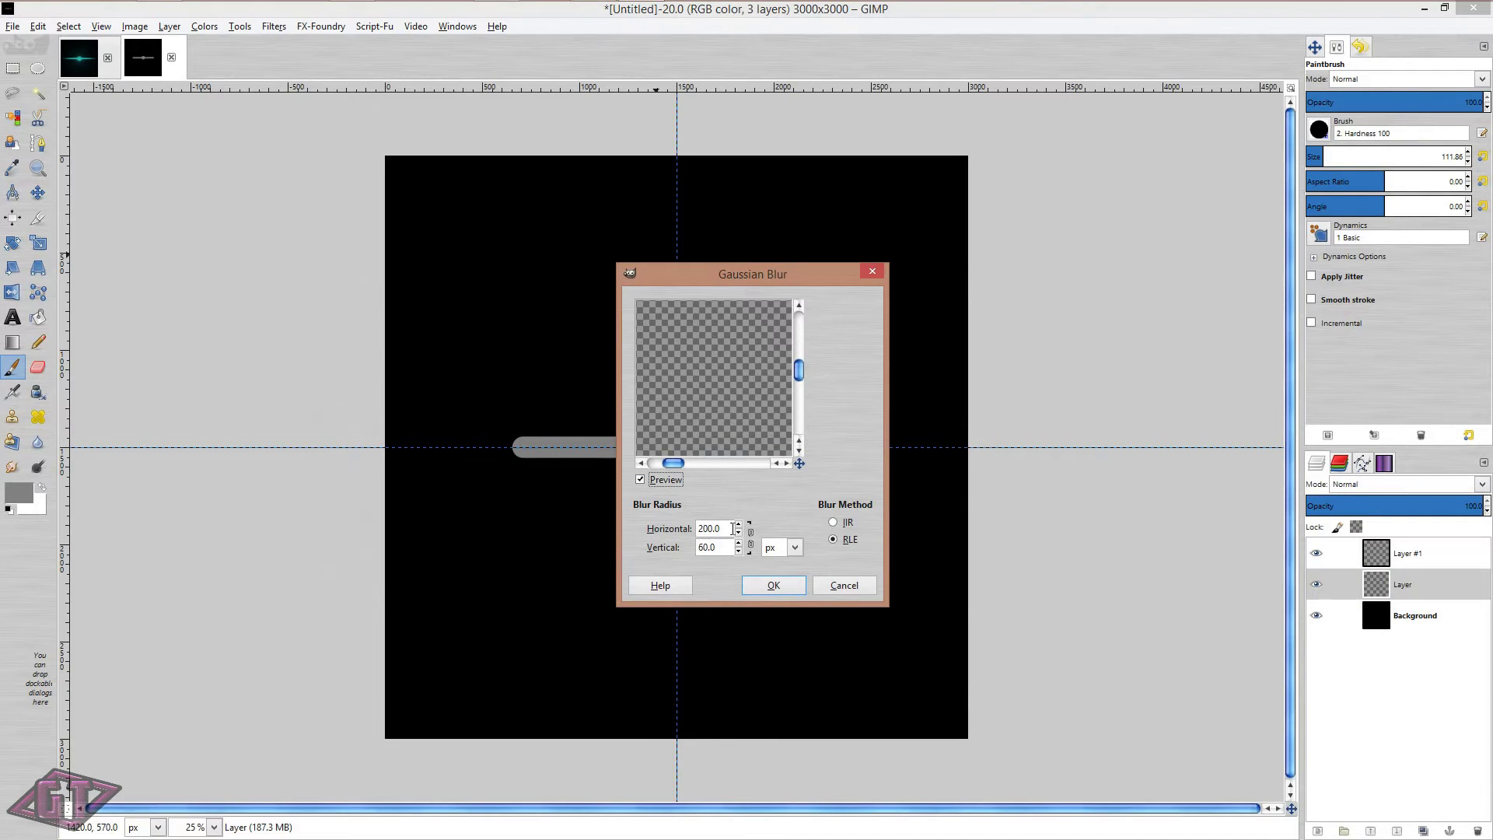
click(731, 528)
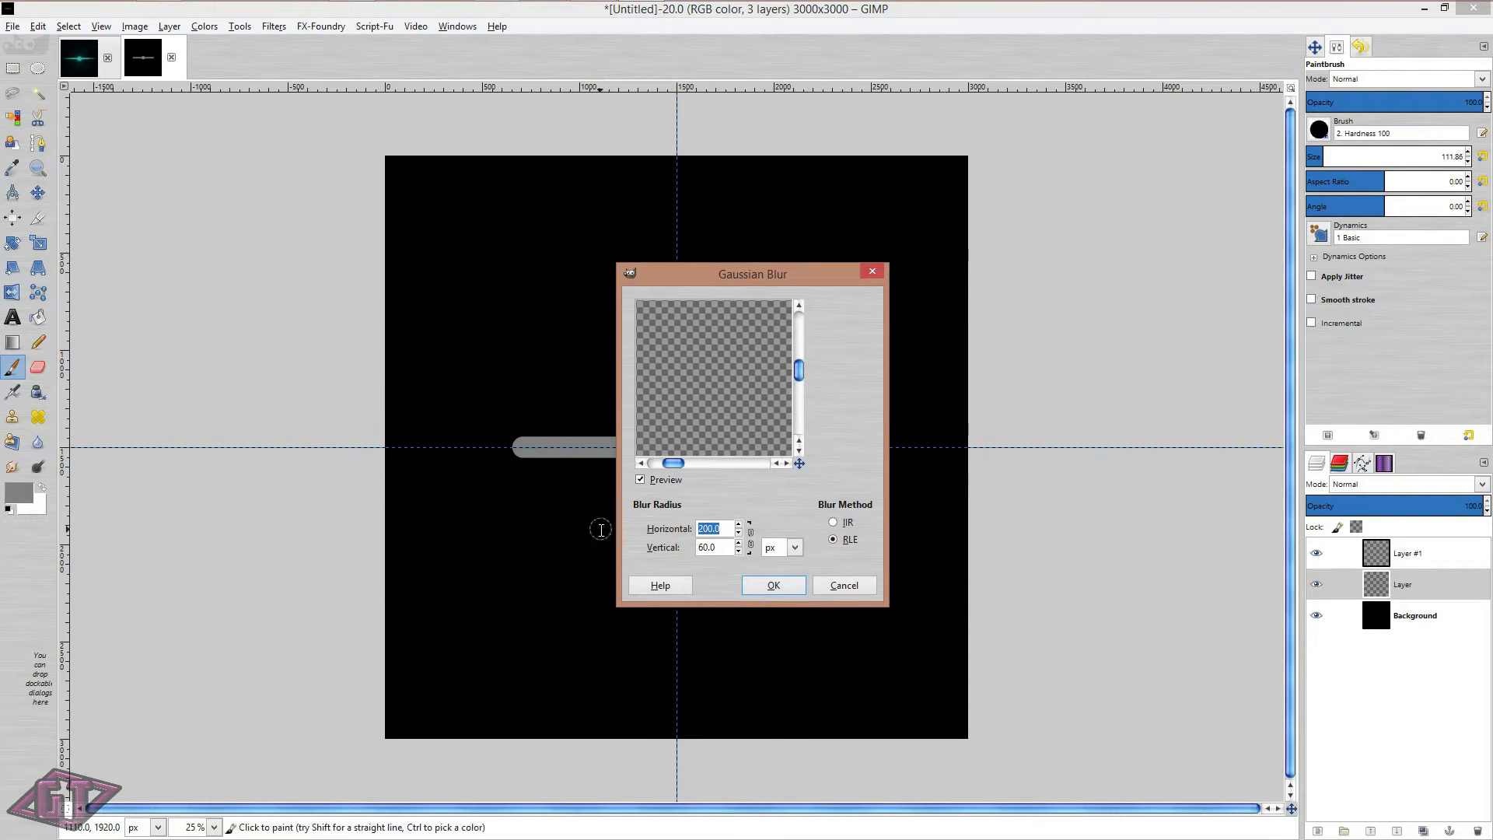
click(751, 536)
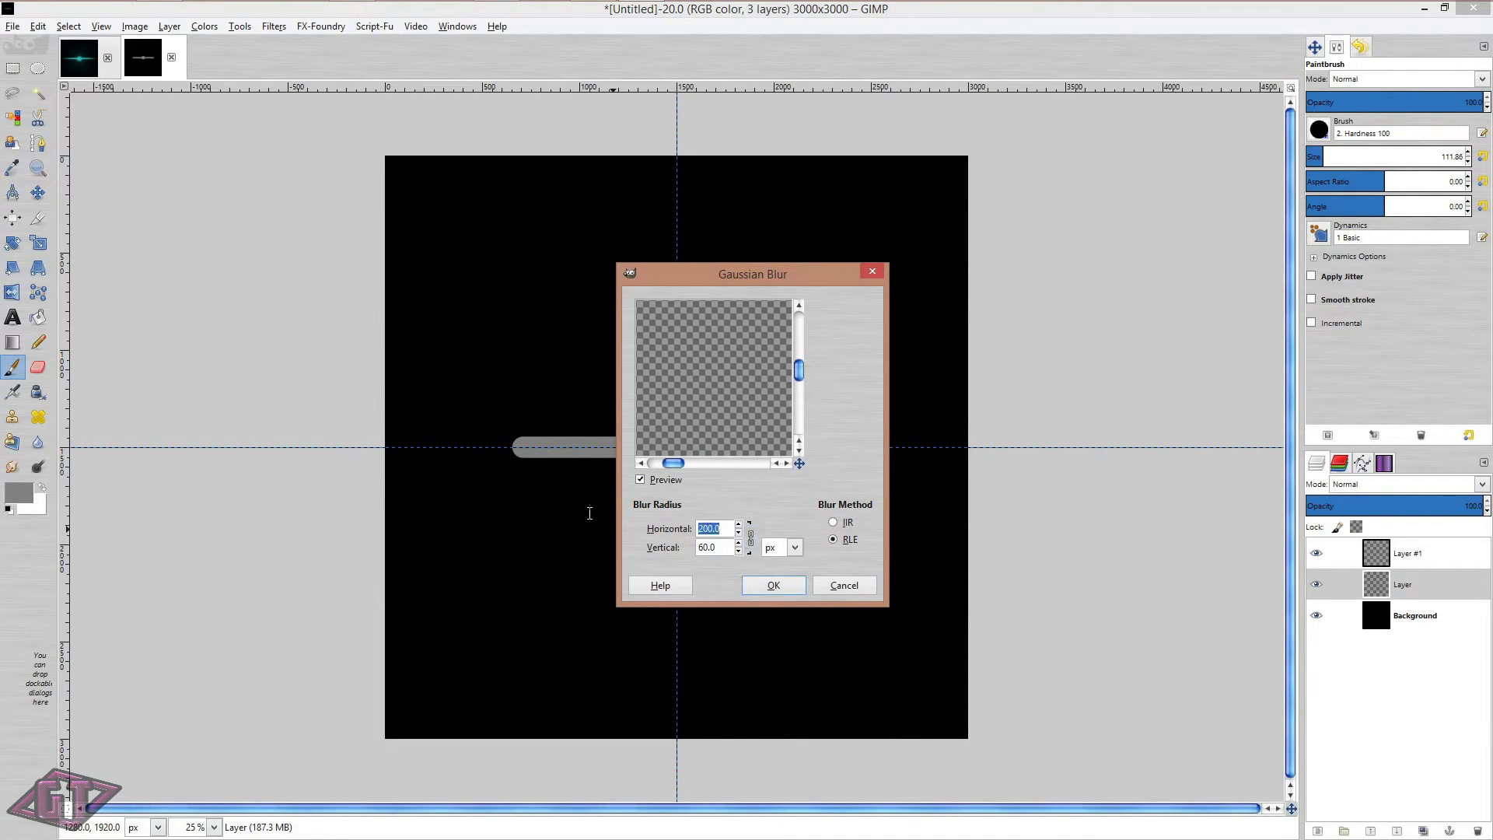
text(121)
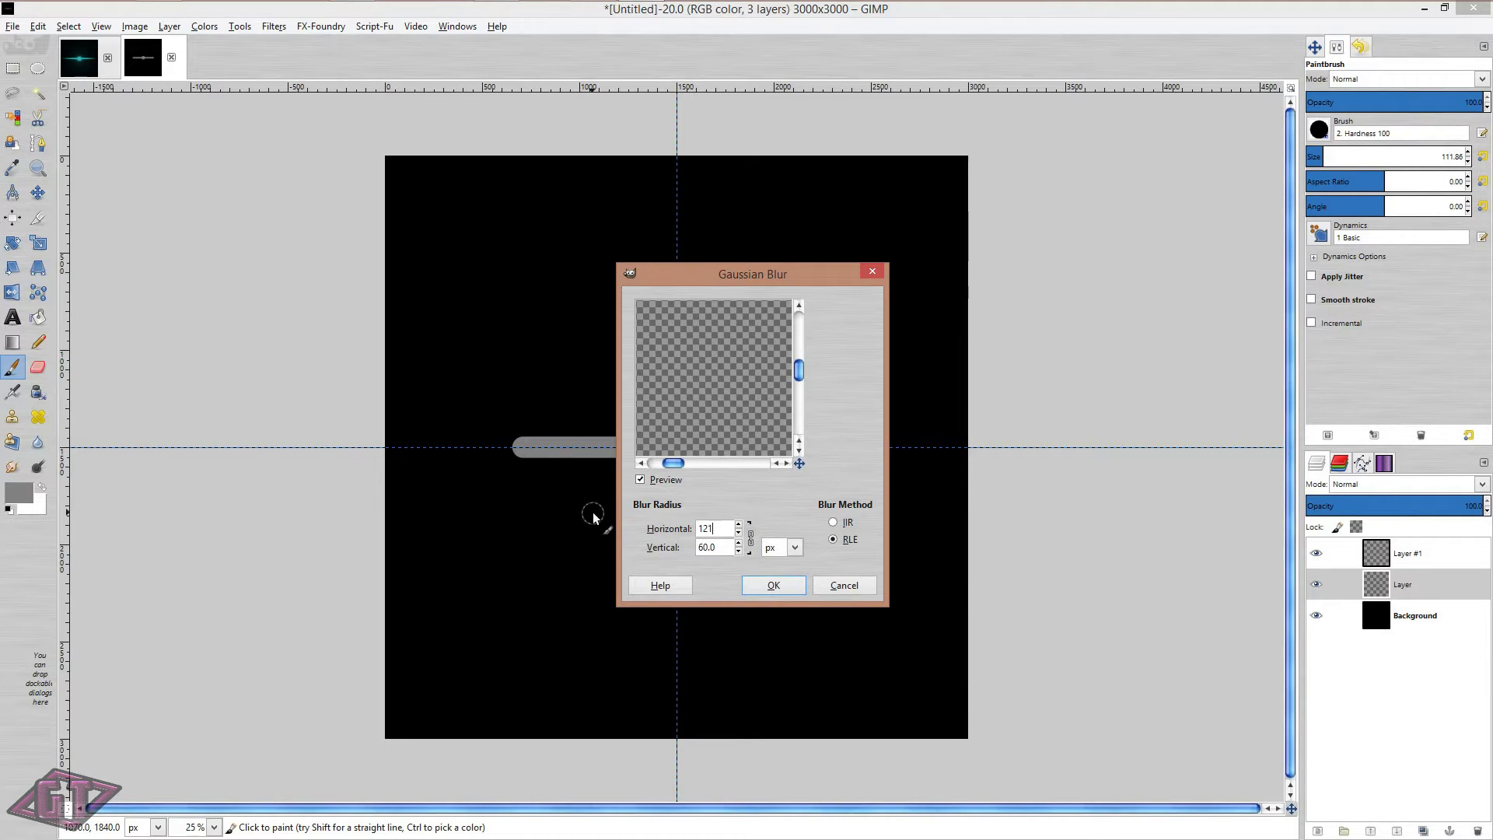
key(Return)
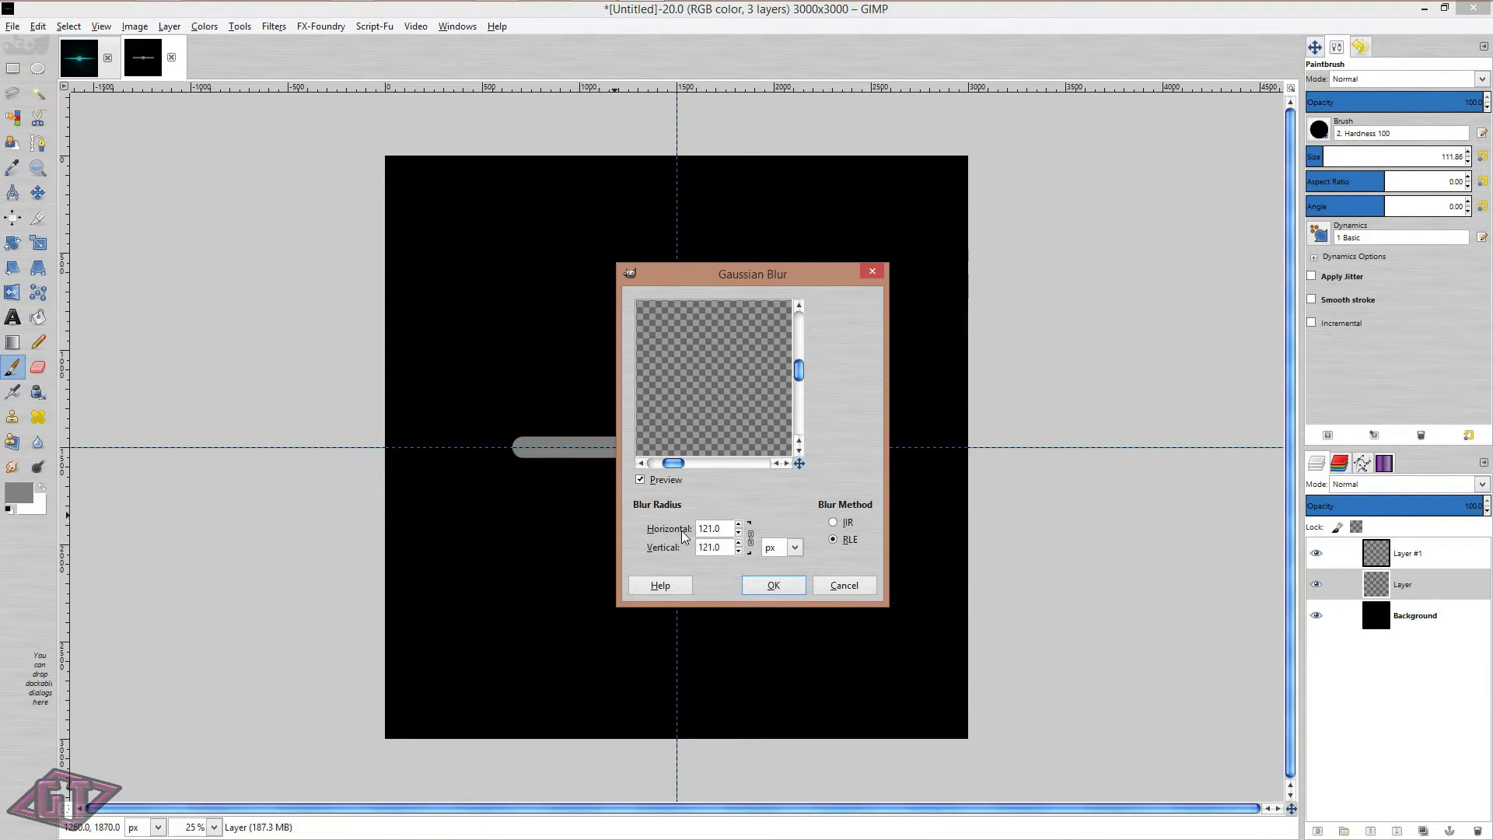
click(773, 585)
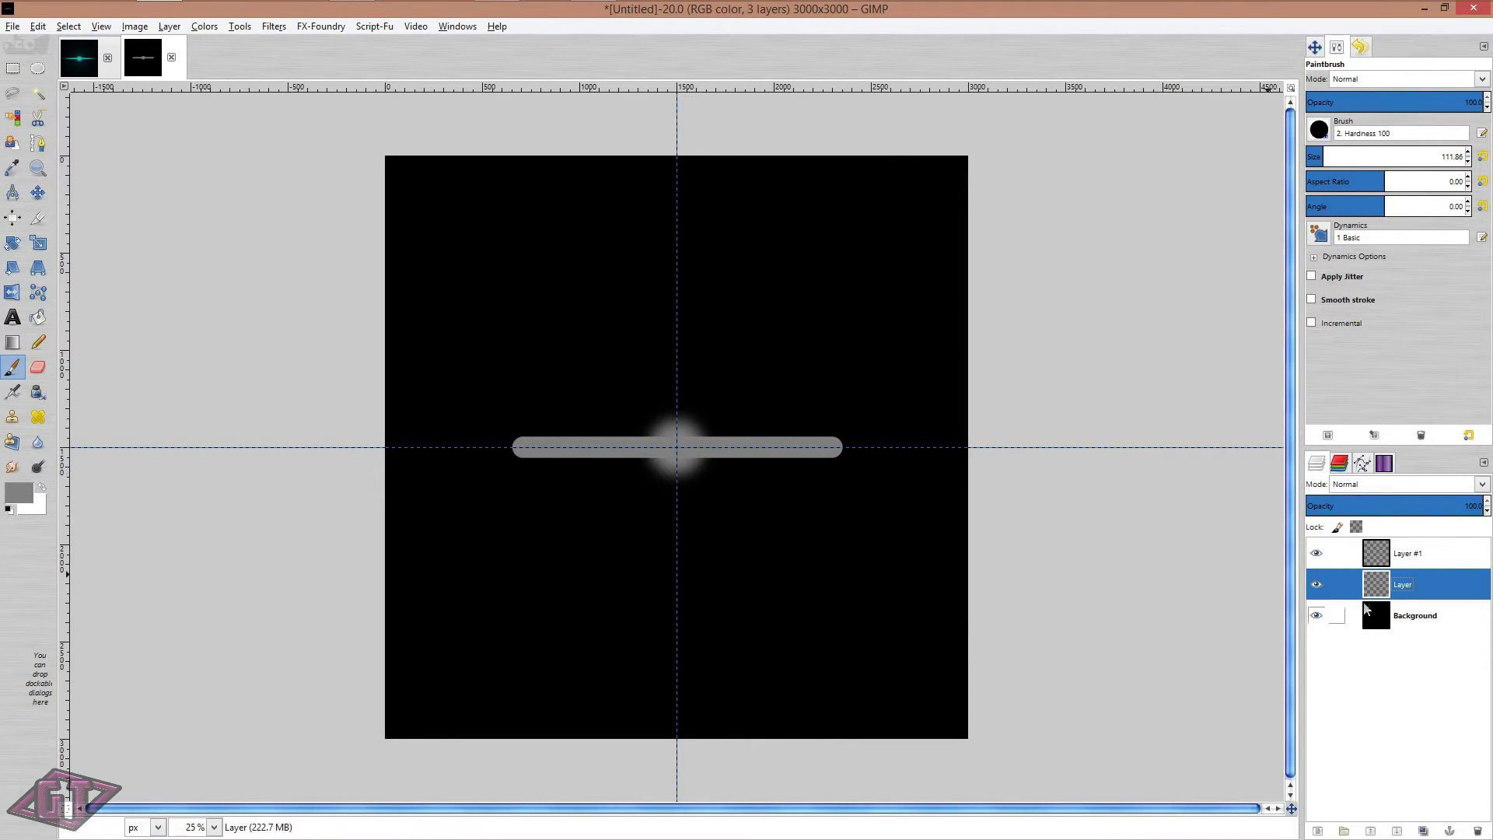
click(1417, 552)
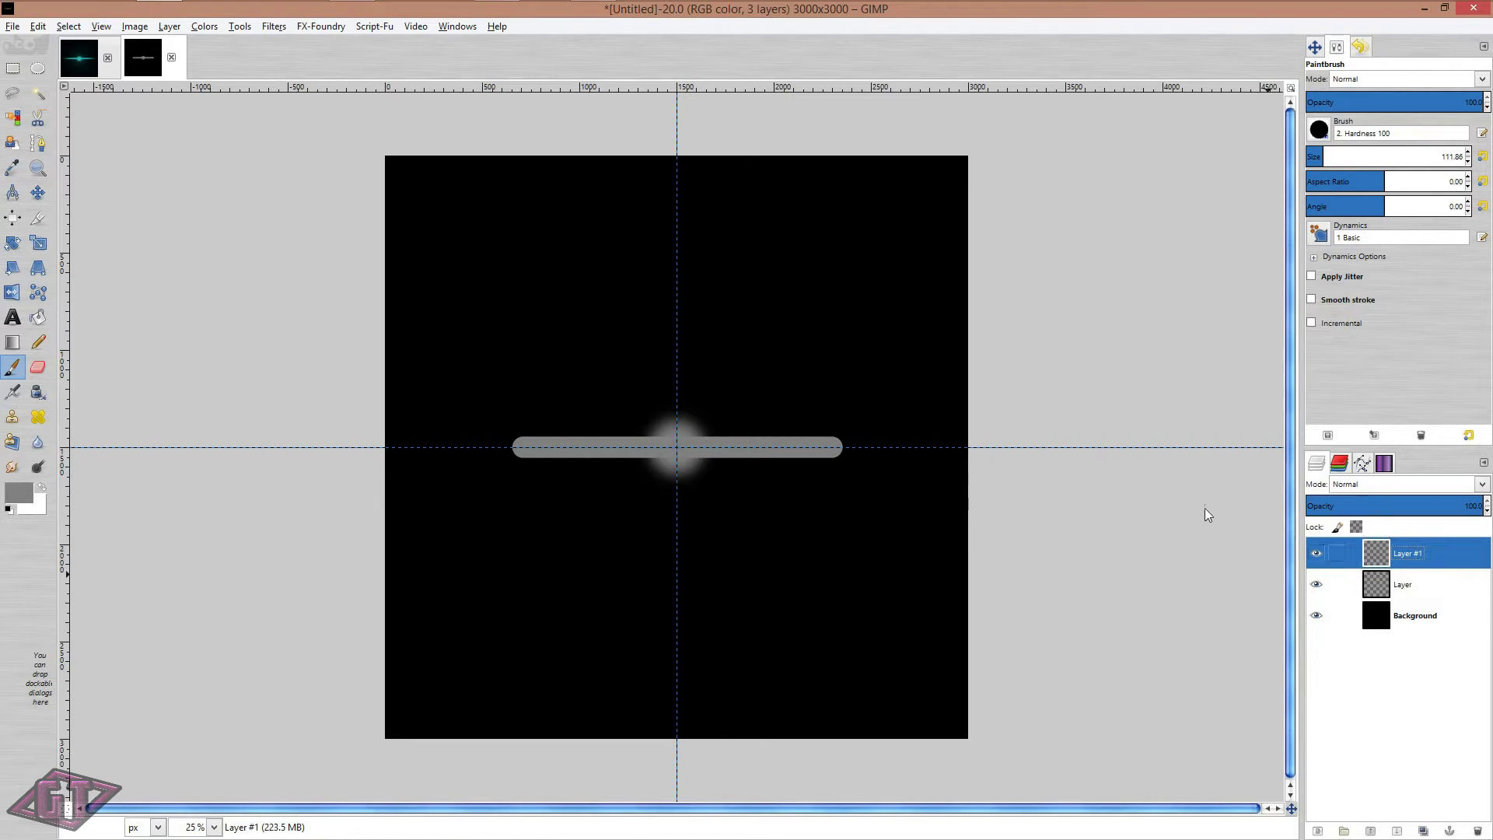
Blur Layer #1's bar at 800×40 px with unlinked radii, then duplicate Layer
click(274, 26)
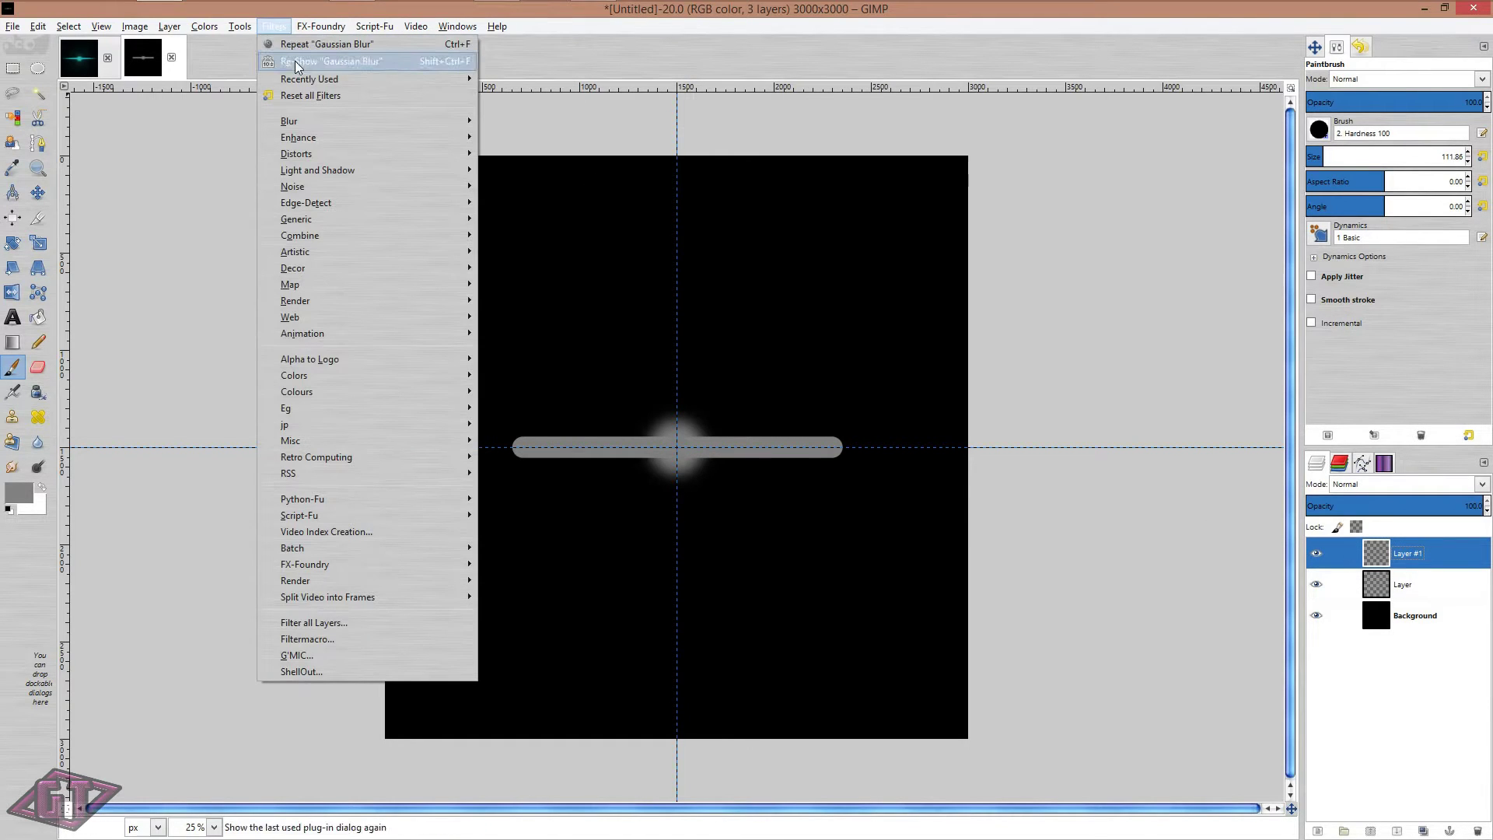
click(295, 63)
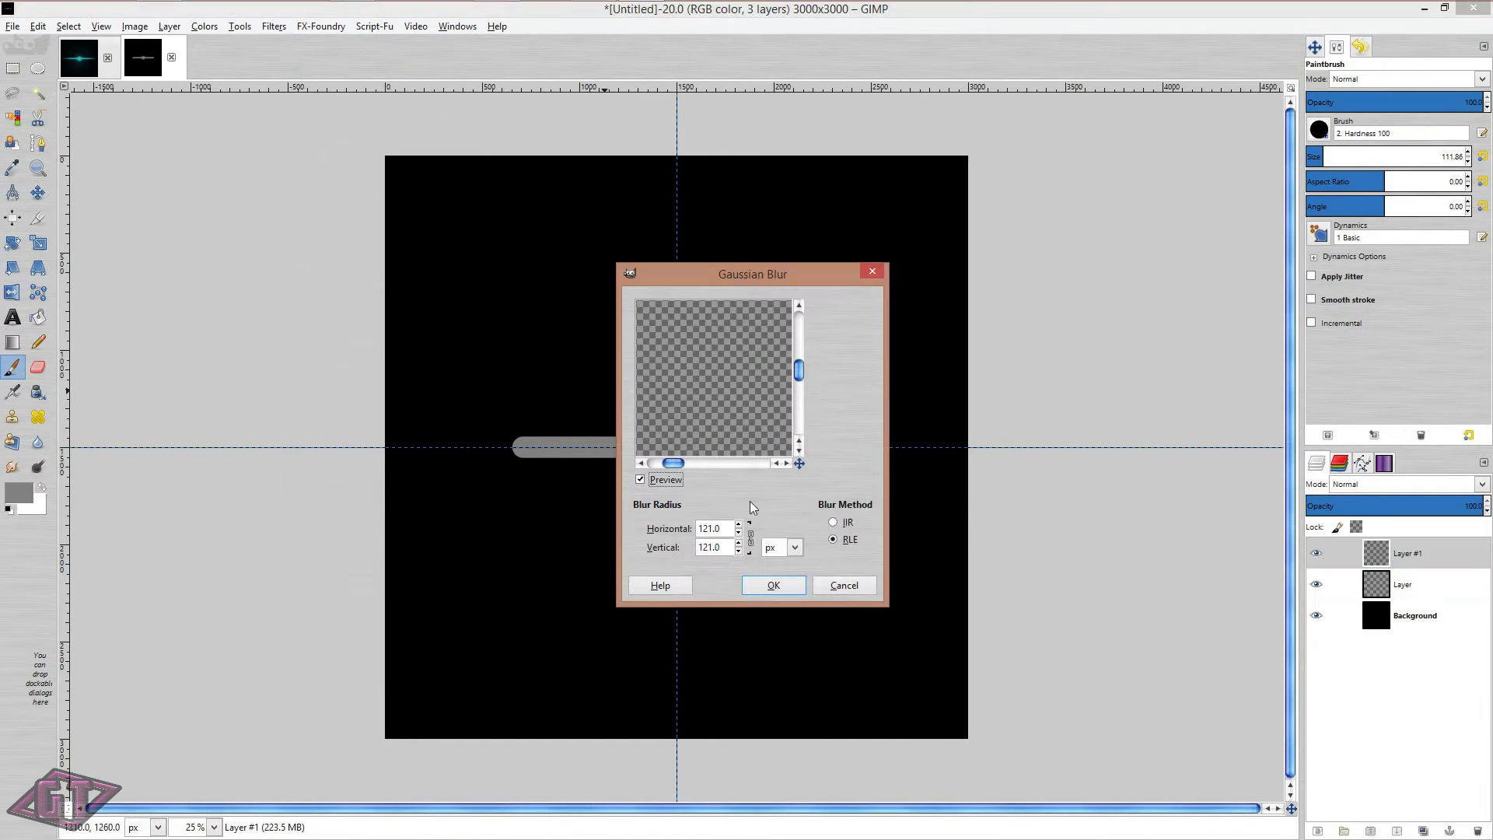
drag(799, 463, 801, 465)
click(713, 529)
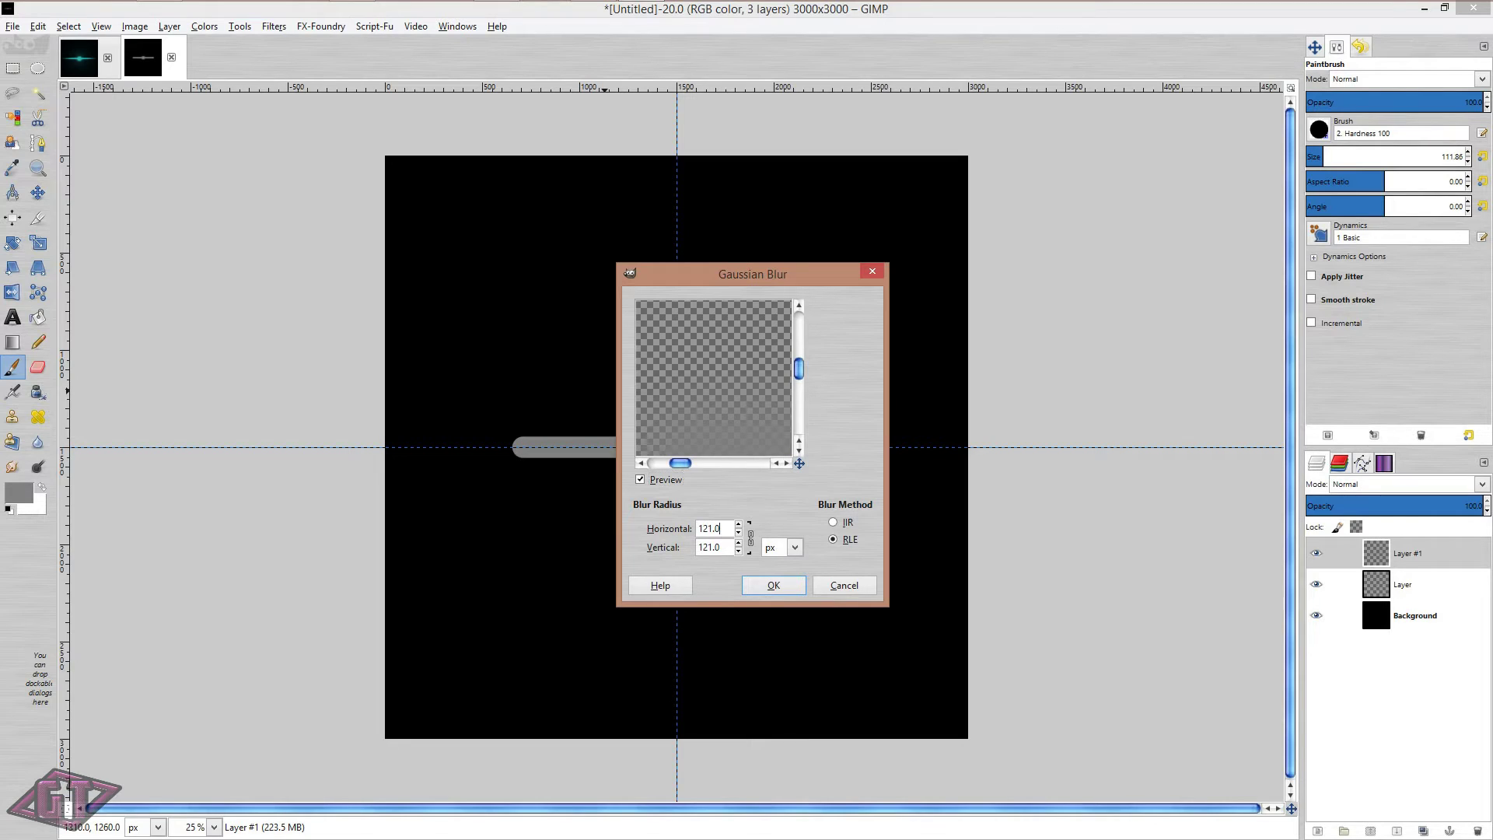
triple_click(726, 527)
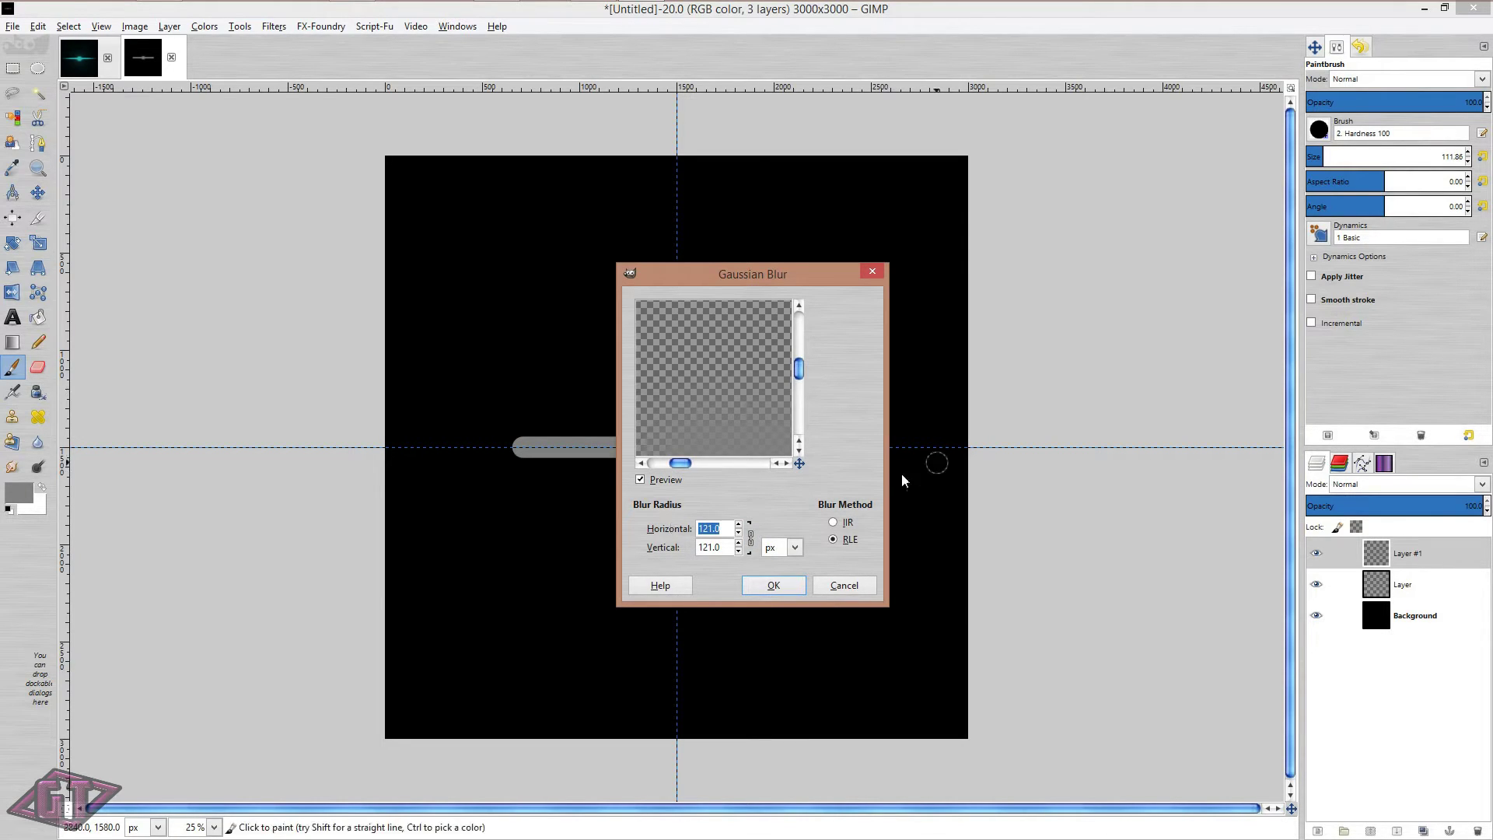
click(751, 537)
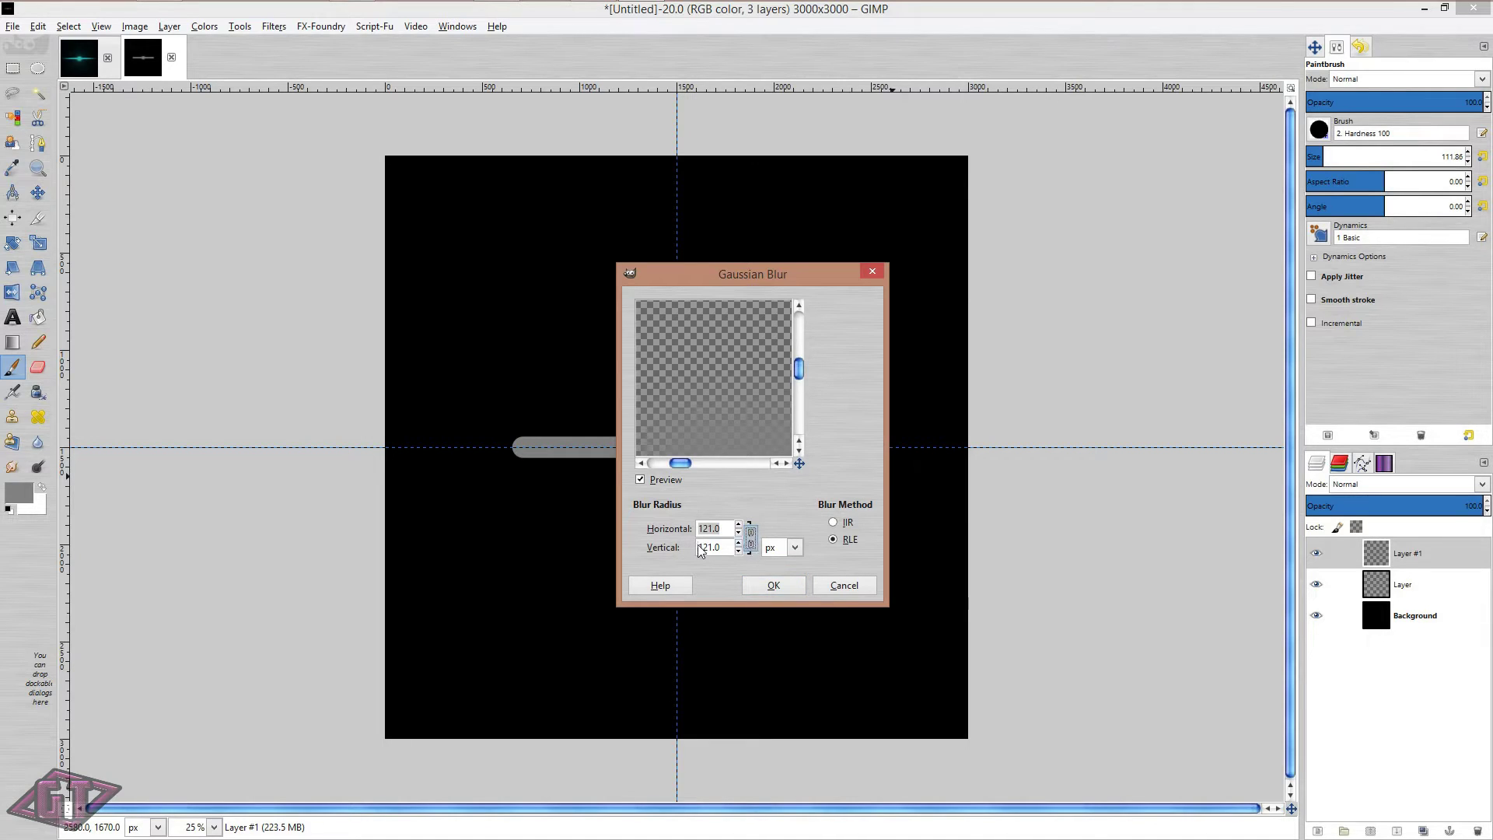
triple_click(723, 528)
text(800)
key(ctrl+a)
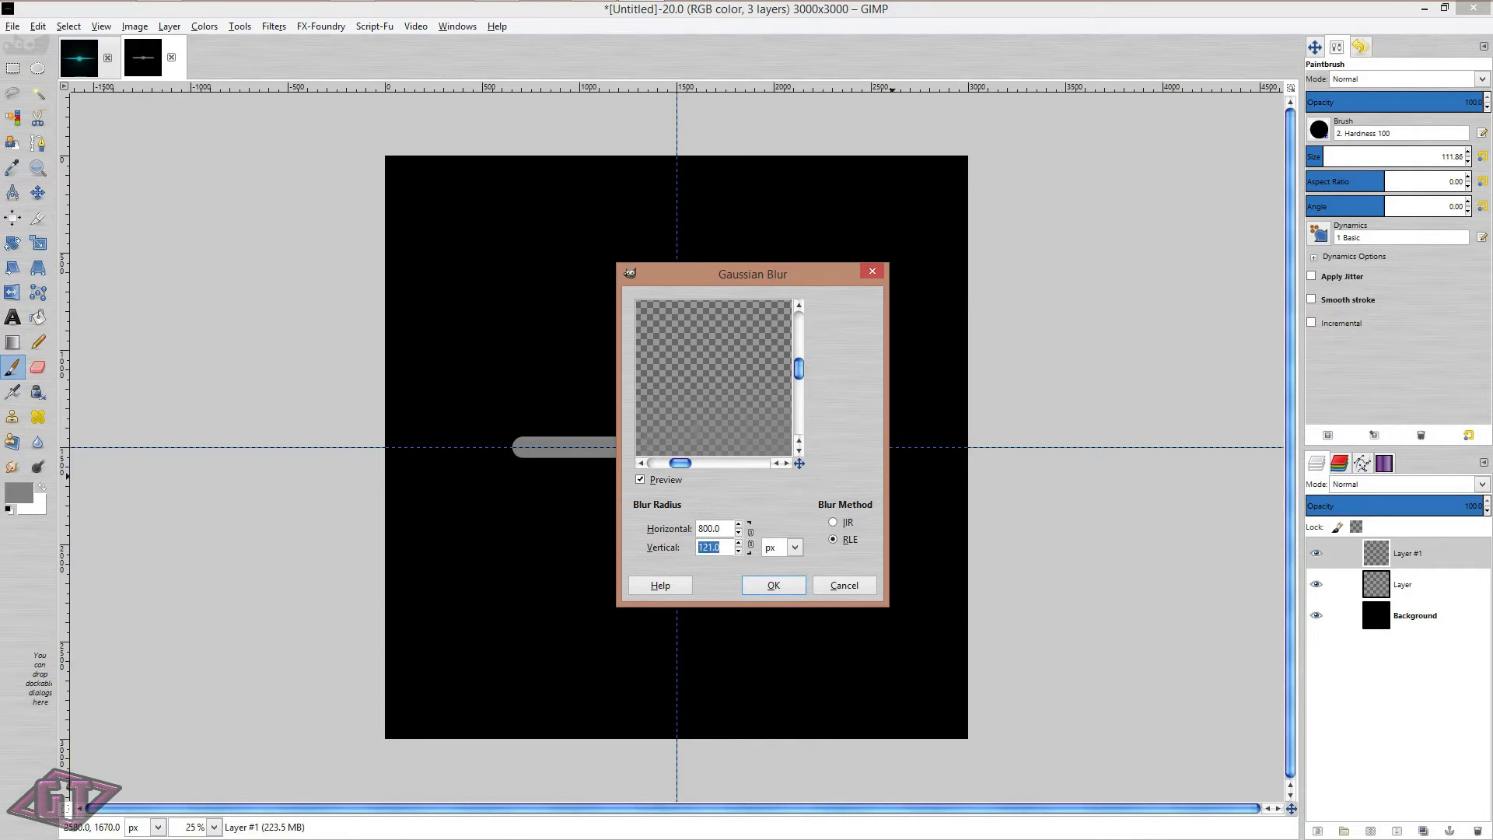
text(40)
click(788, 585)
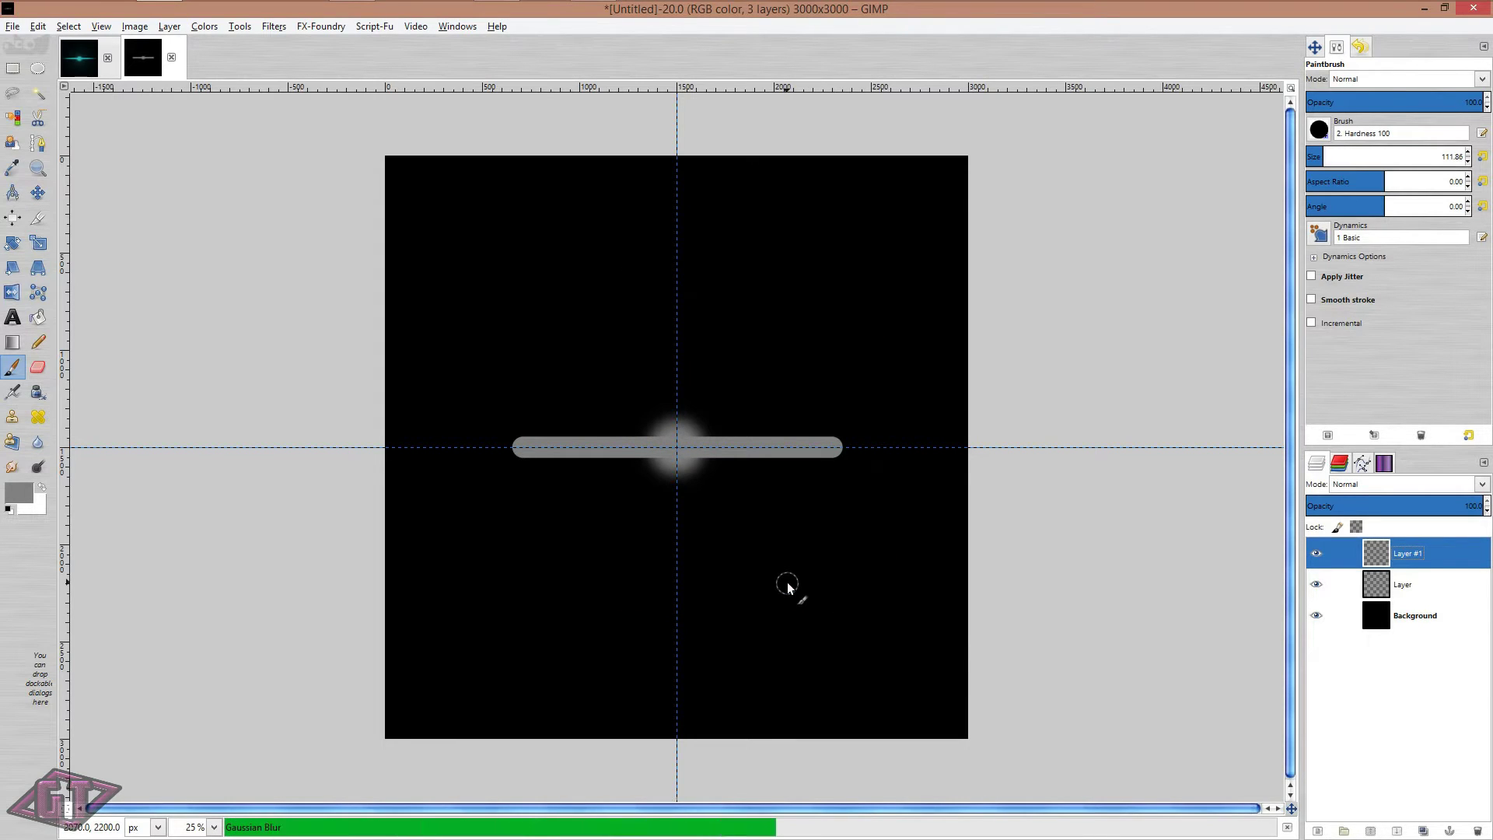
click(1450, 596)
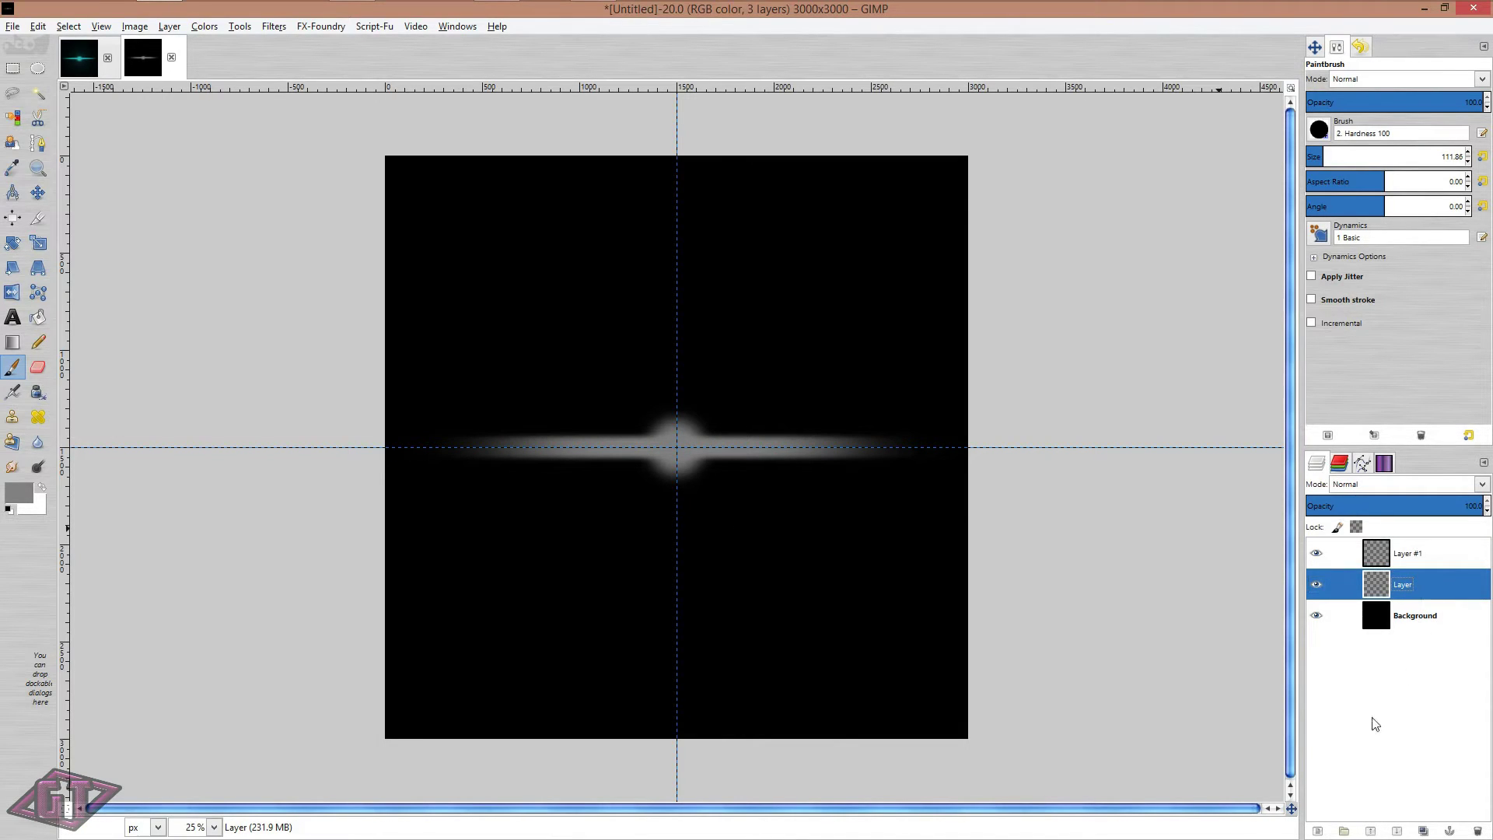
click(1423, 830)
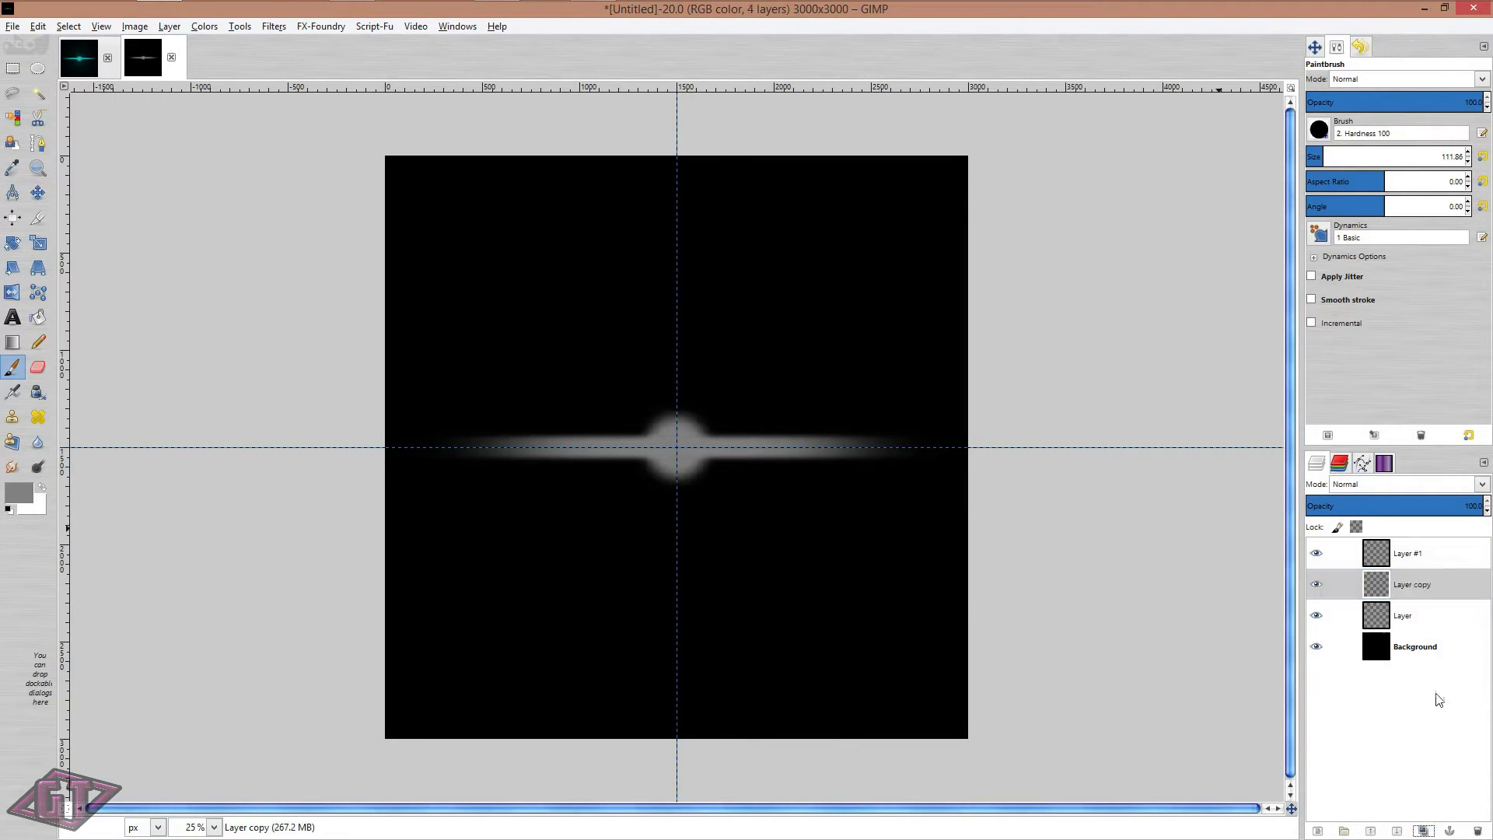
Apply a 200×40 px Gaussian Blur to Layer copy
click(1425, 585)
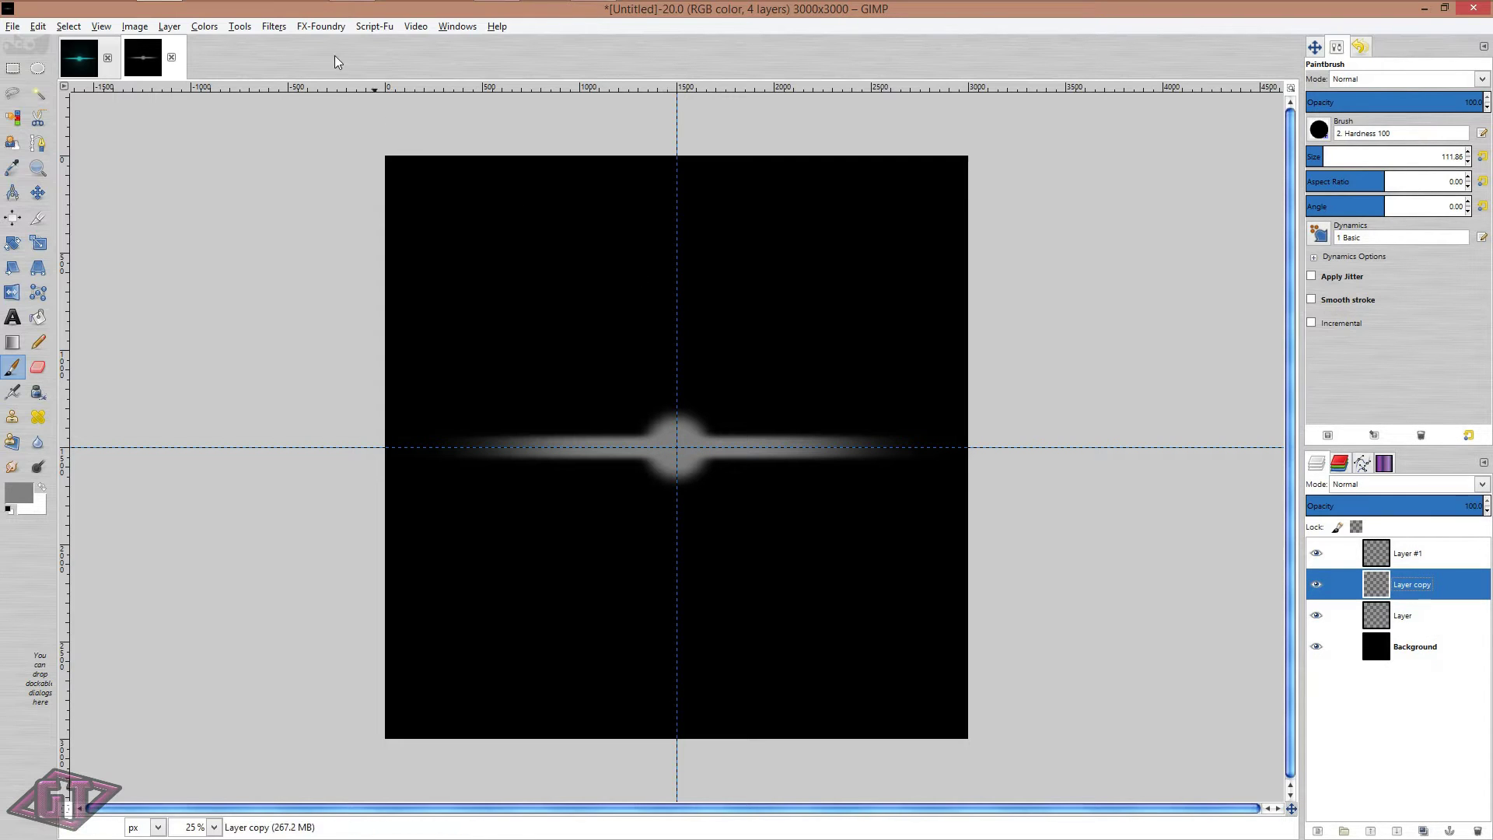
click(285, 29)
click(297, 54)
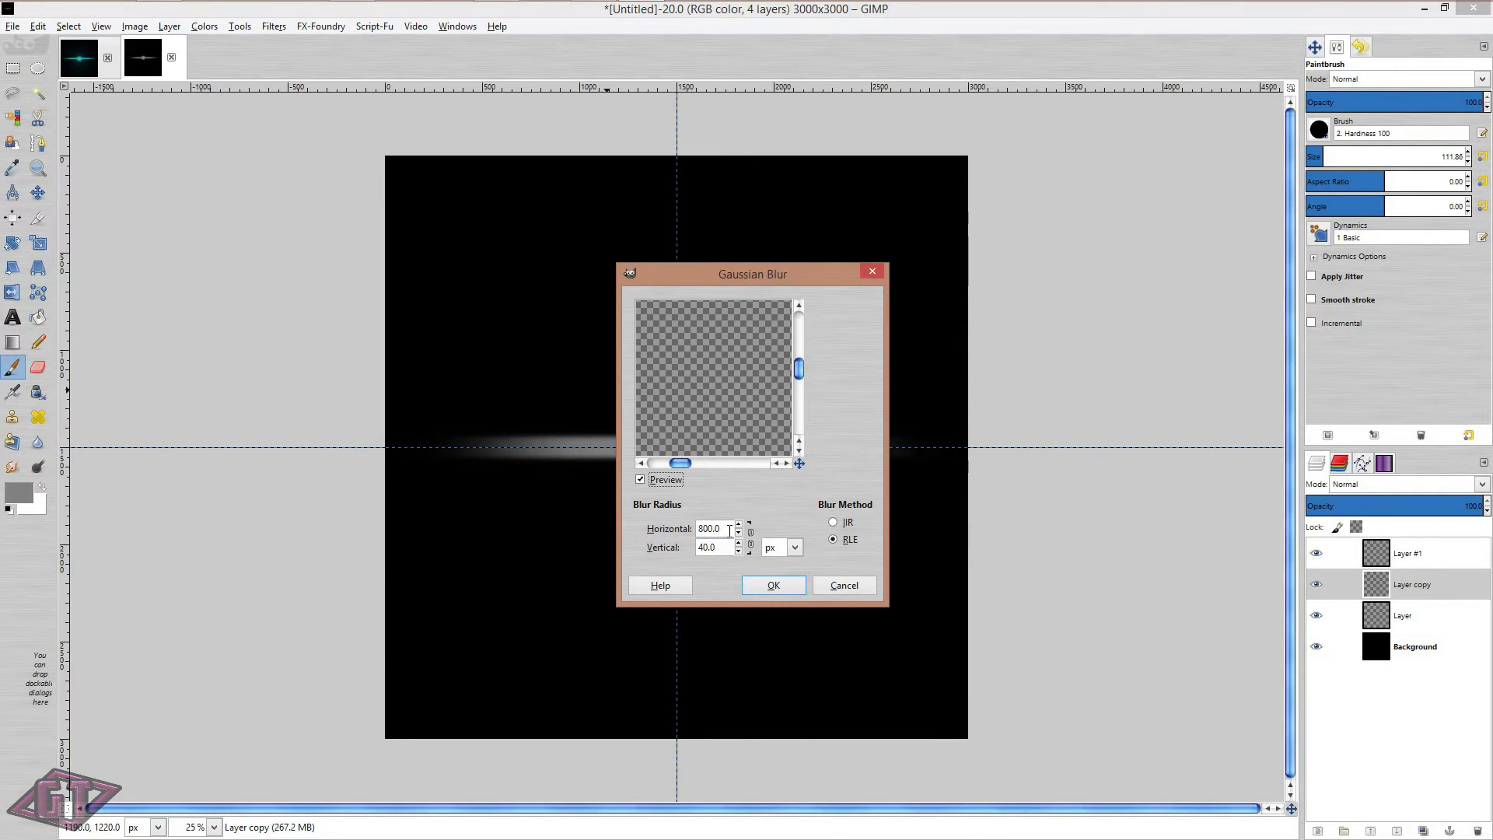
triple_click(726, 528)
text(2)
click(711, 548)
click(774, 585)
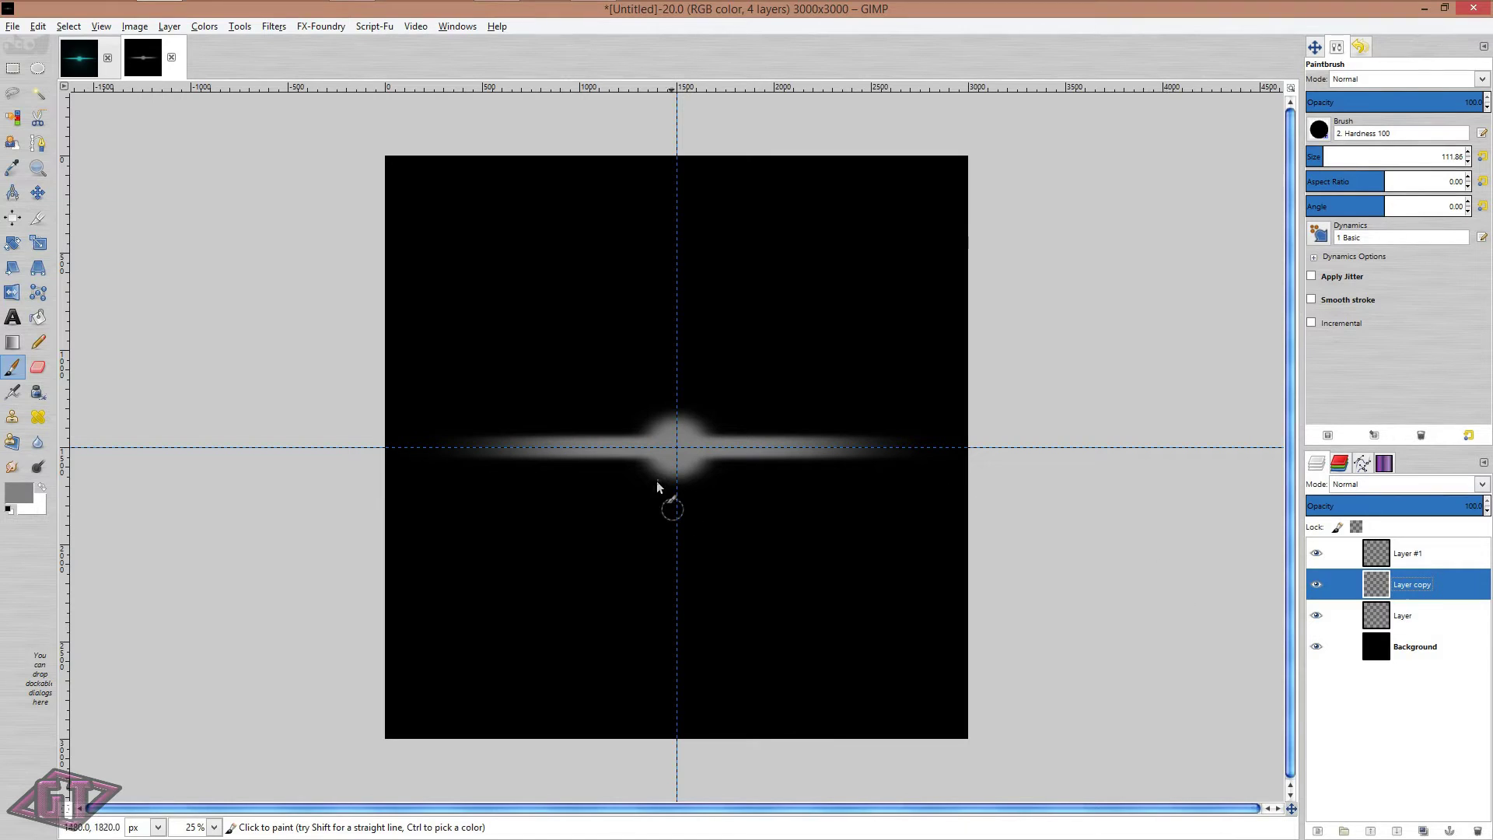
Duplicate Layer #1 and blur the new Layer #2 at 200×55 px
click(1430, 562)
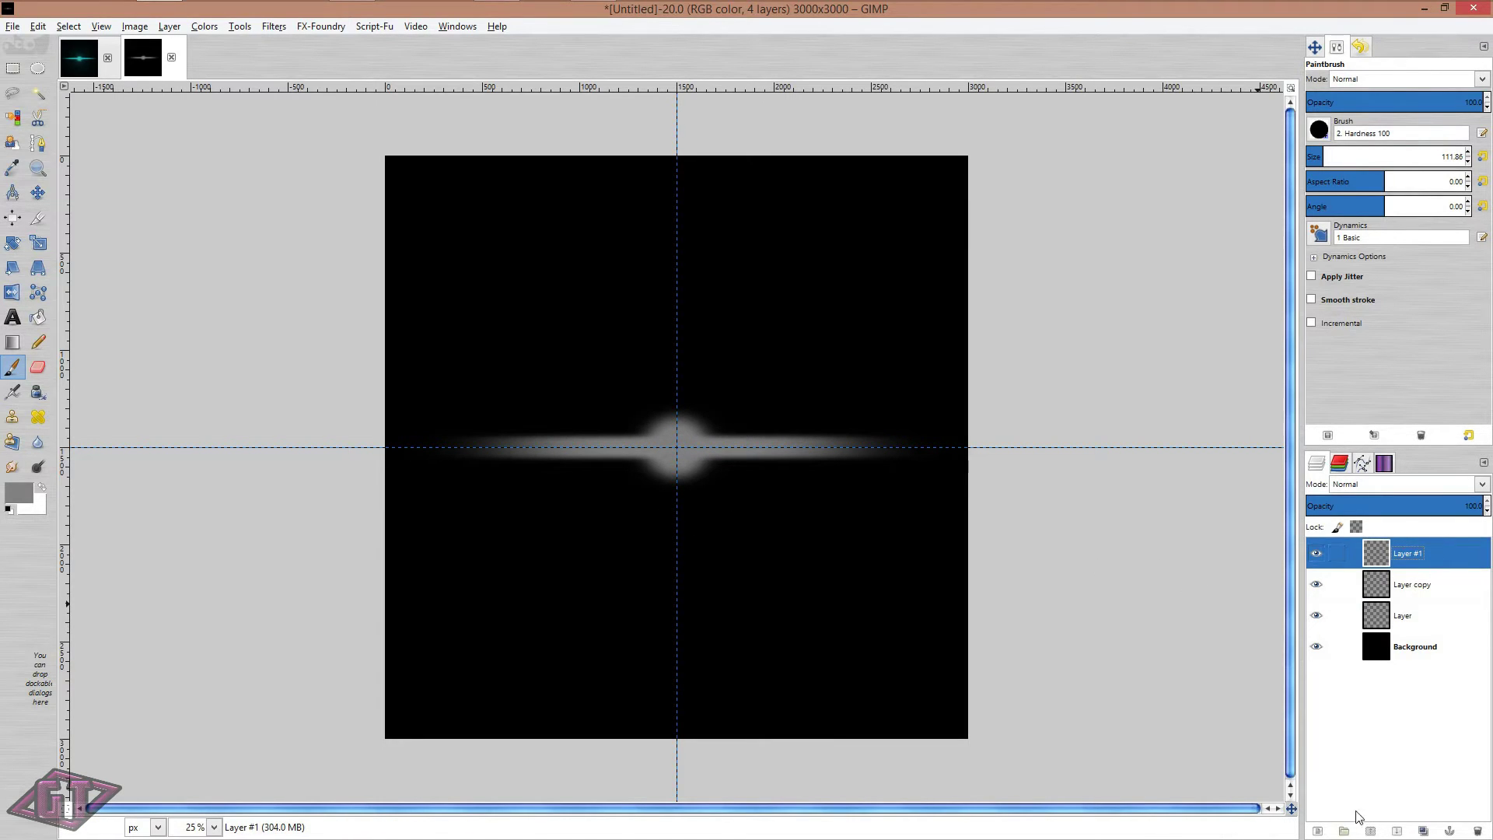
click(1424, 830)
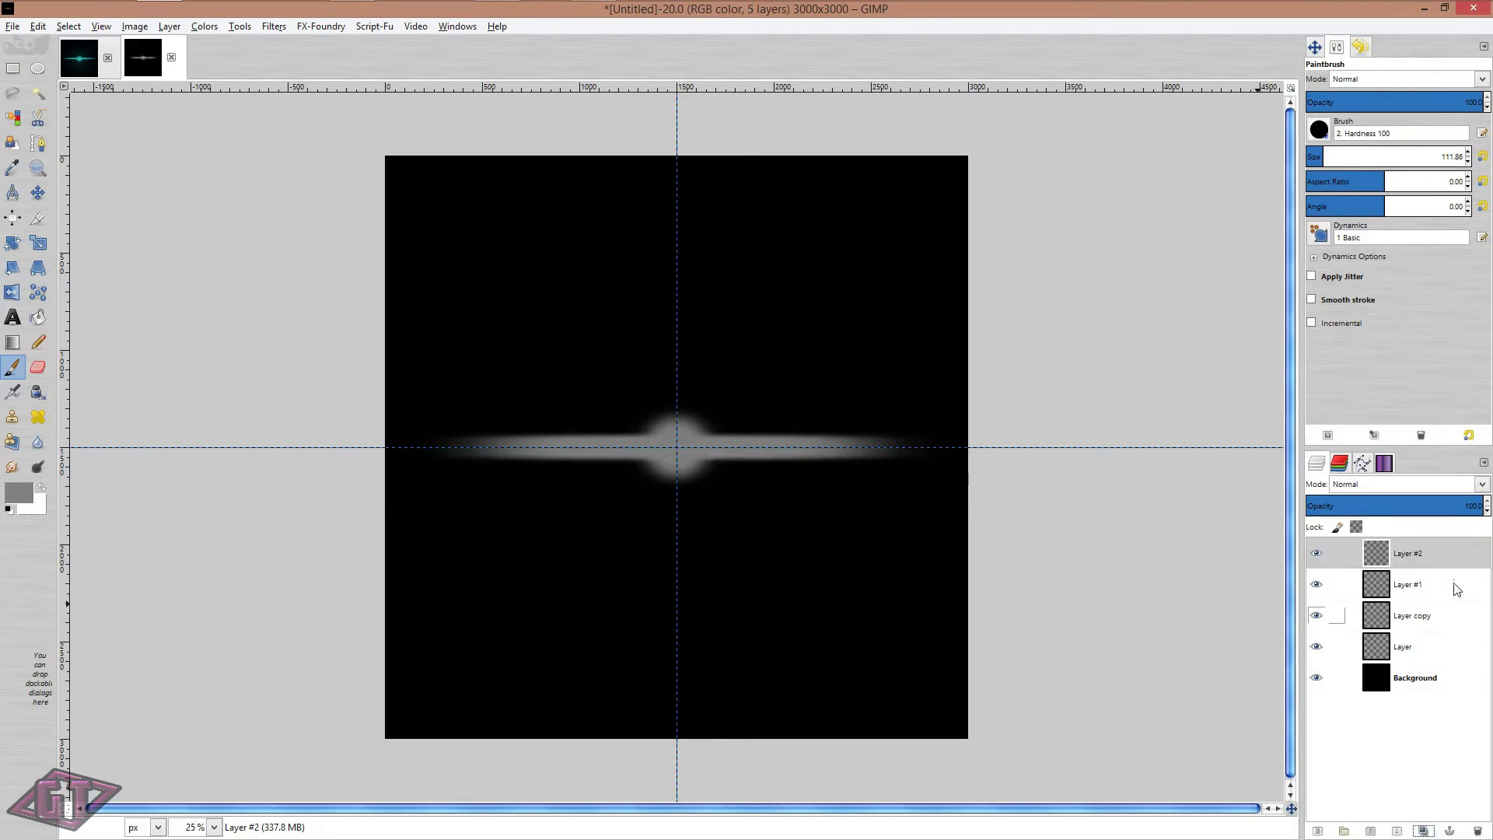
click(1446, 553)
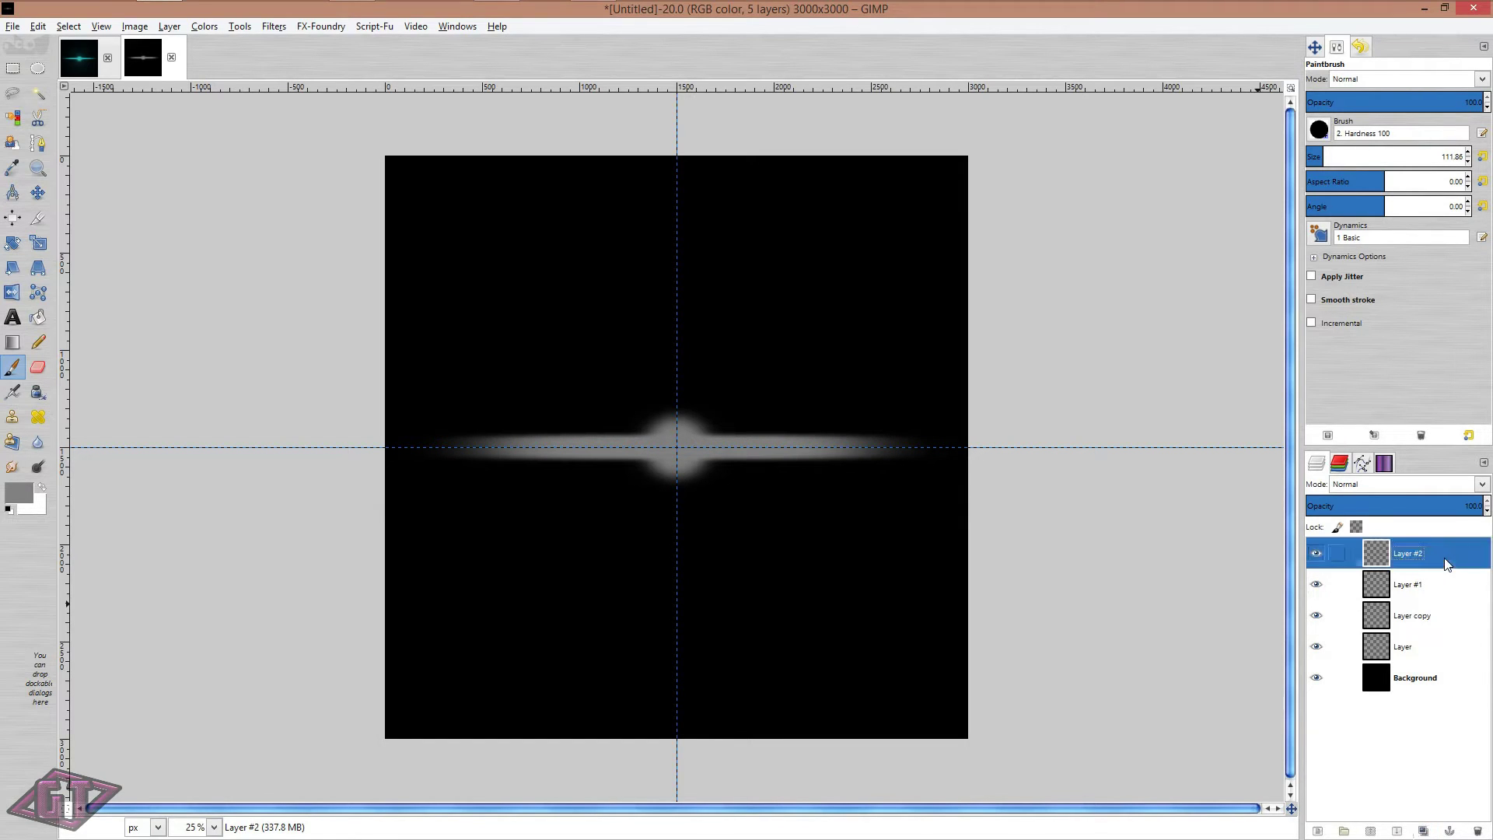
click(263, 26)
click(319, 54)
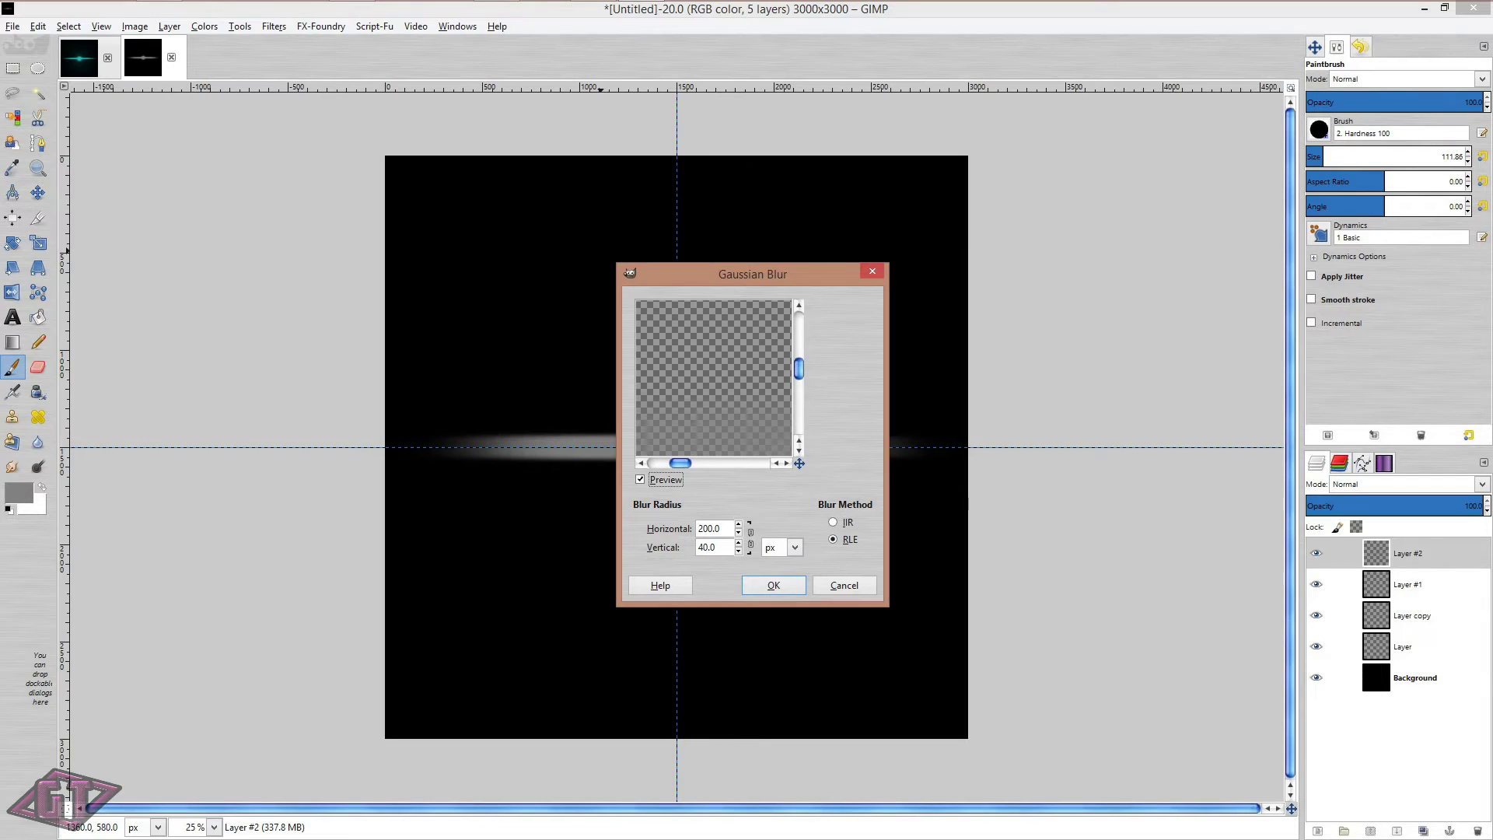
drag(717, 548, 698, 548)
text(55.0)
click(774, 585)
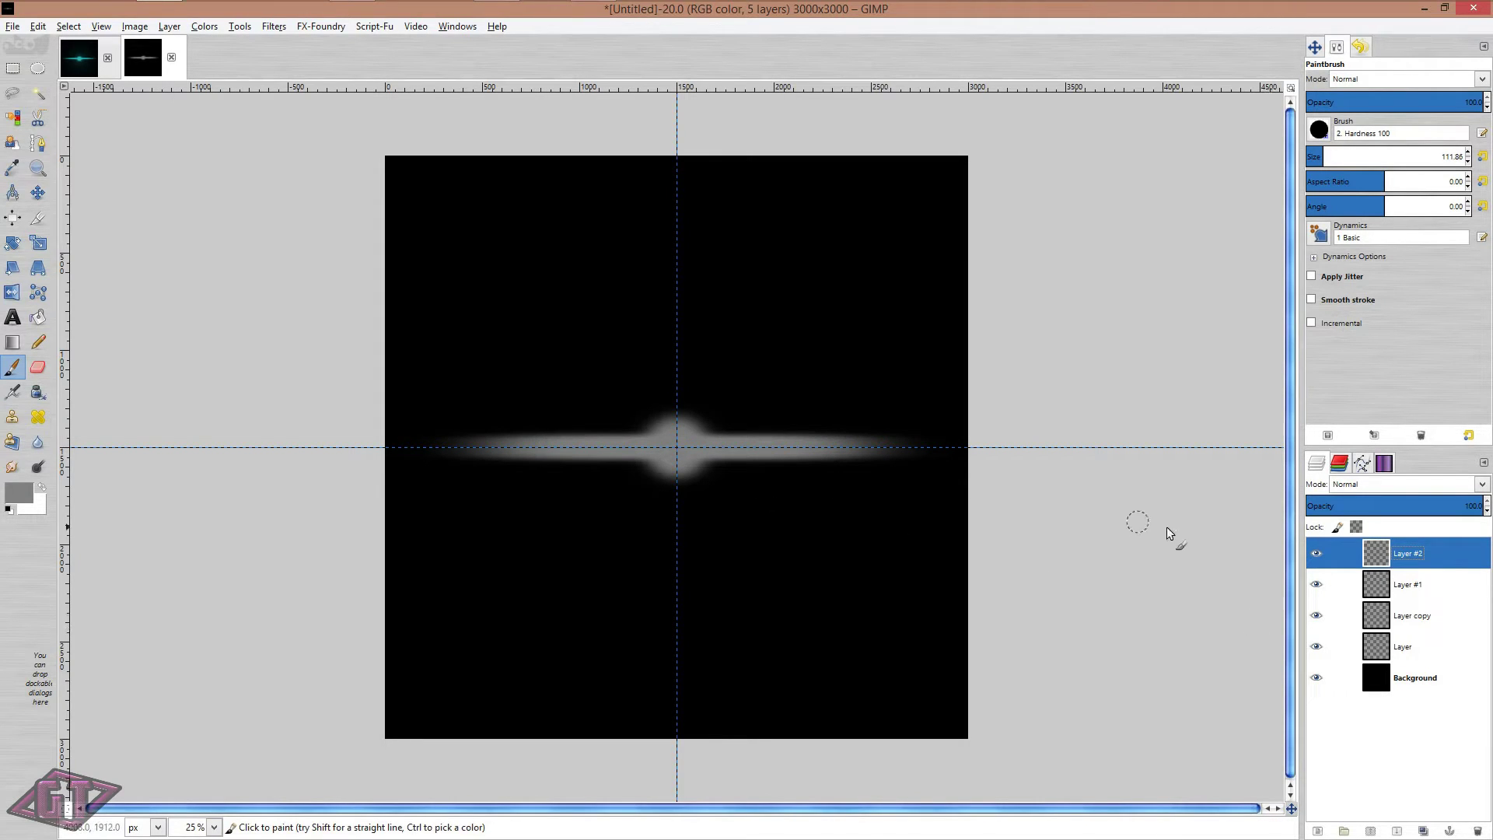
Merge the four glow layers into one above the black Background, and hide the guides
click(1316, 679)
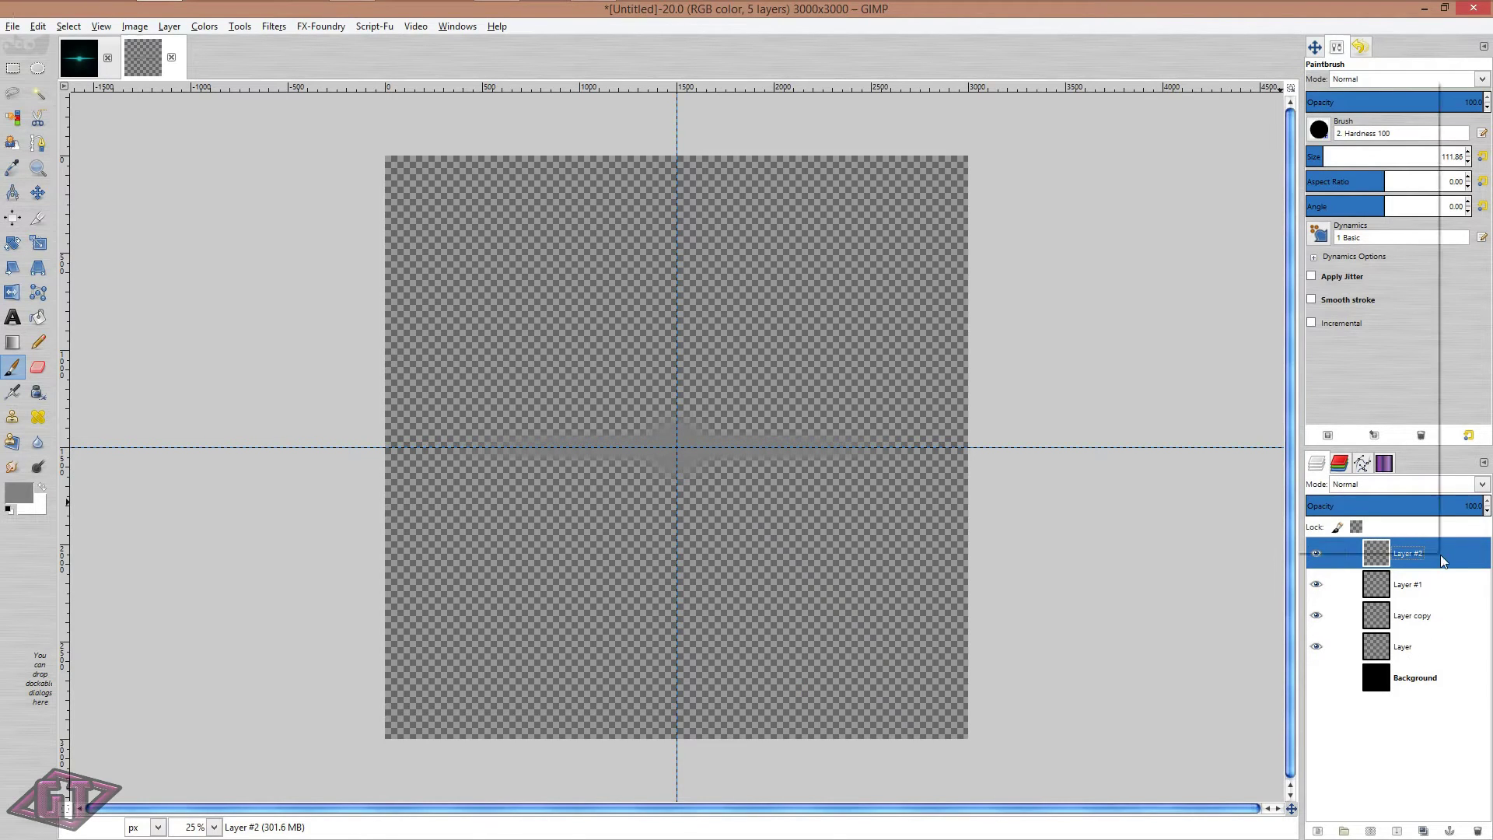
right_click(1440, 554)
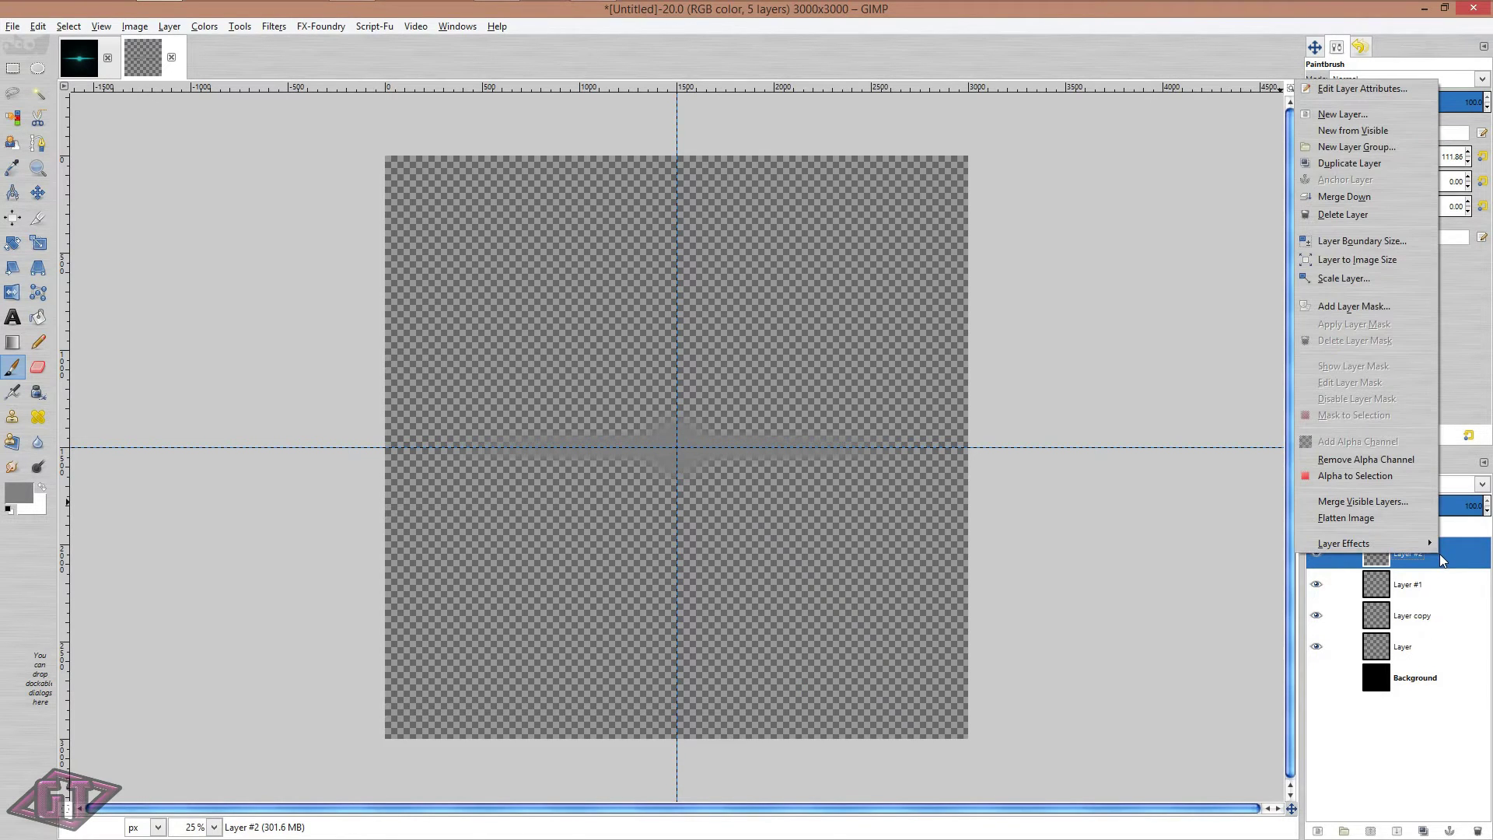
click(1370, 502)
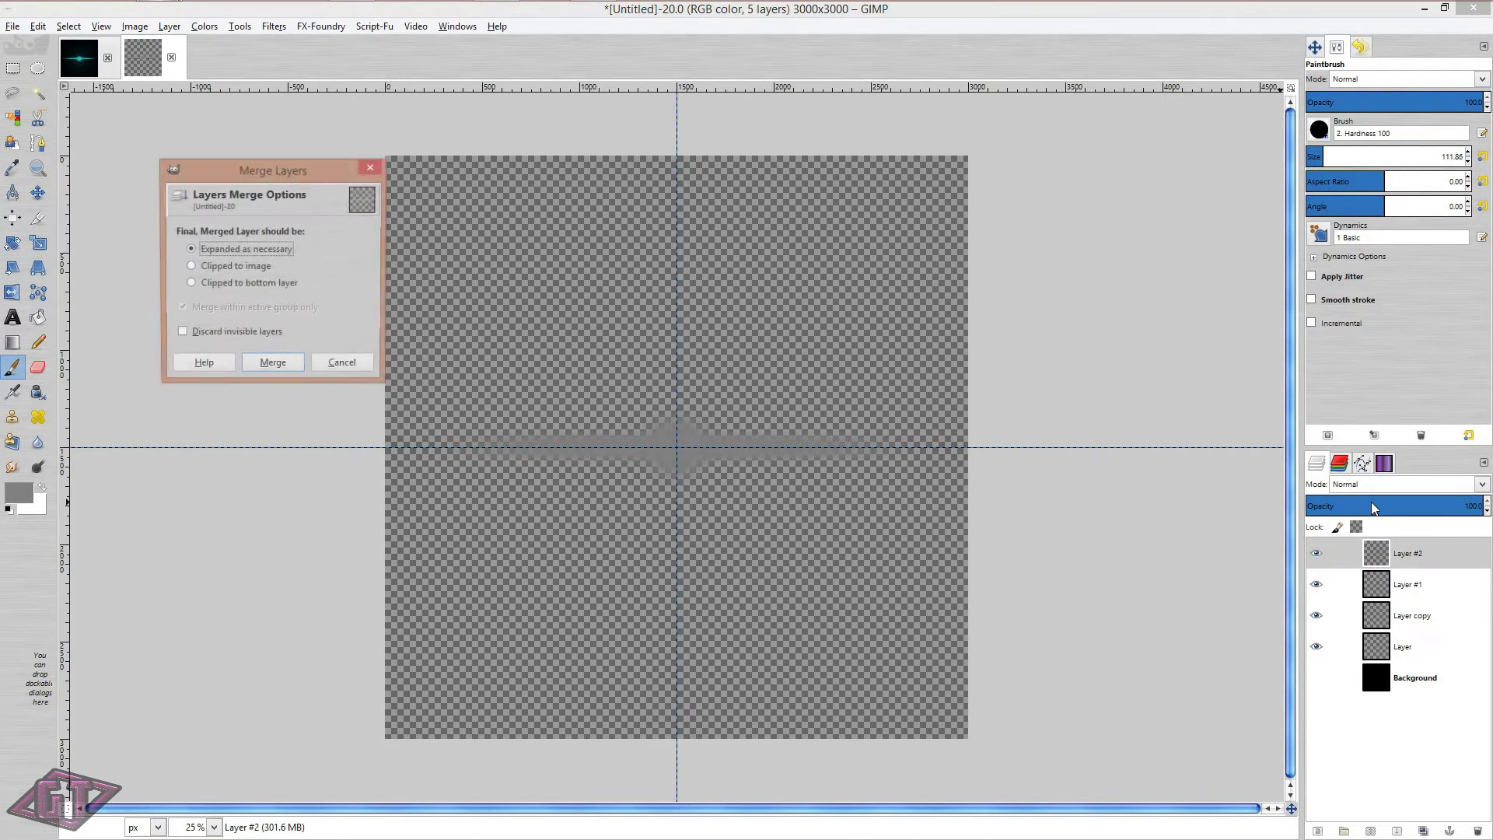
click(272, 365)
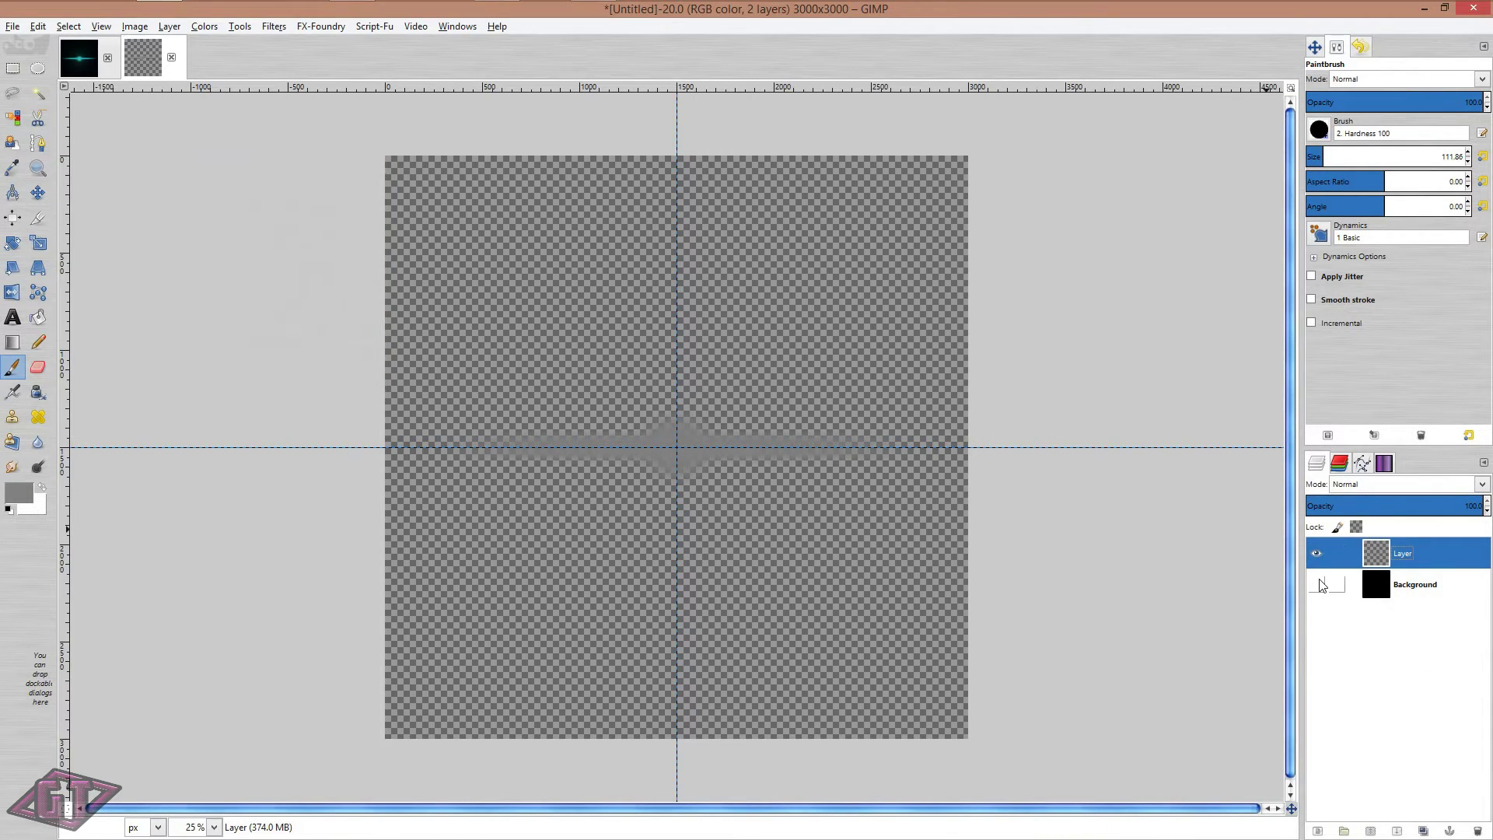
click(1317, 583)
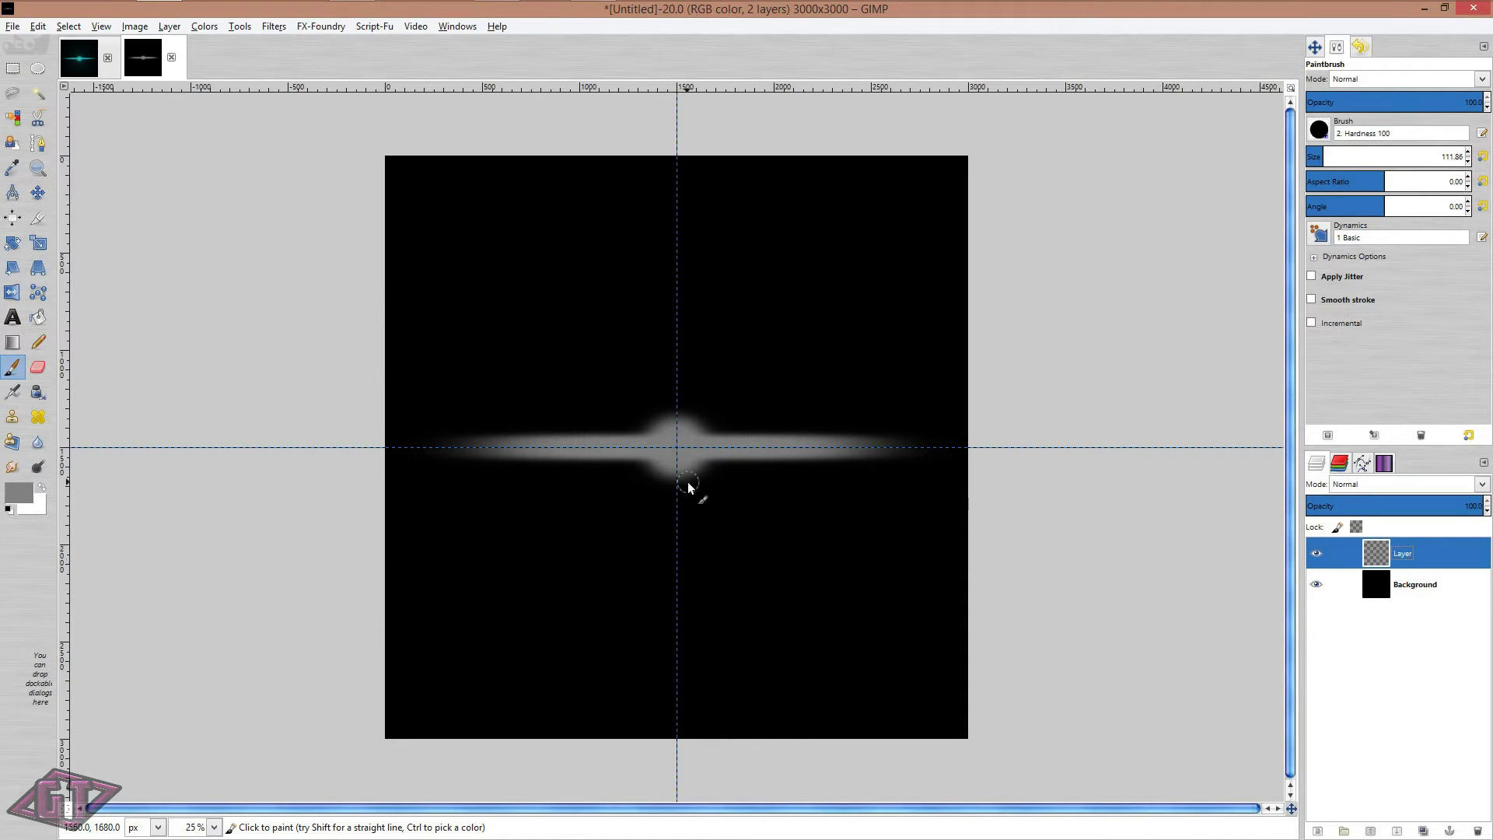
key(ctrl+shift+t)
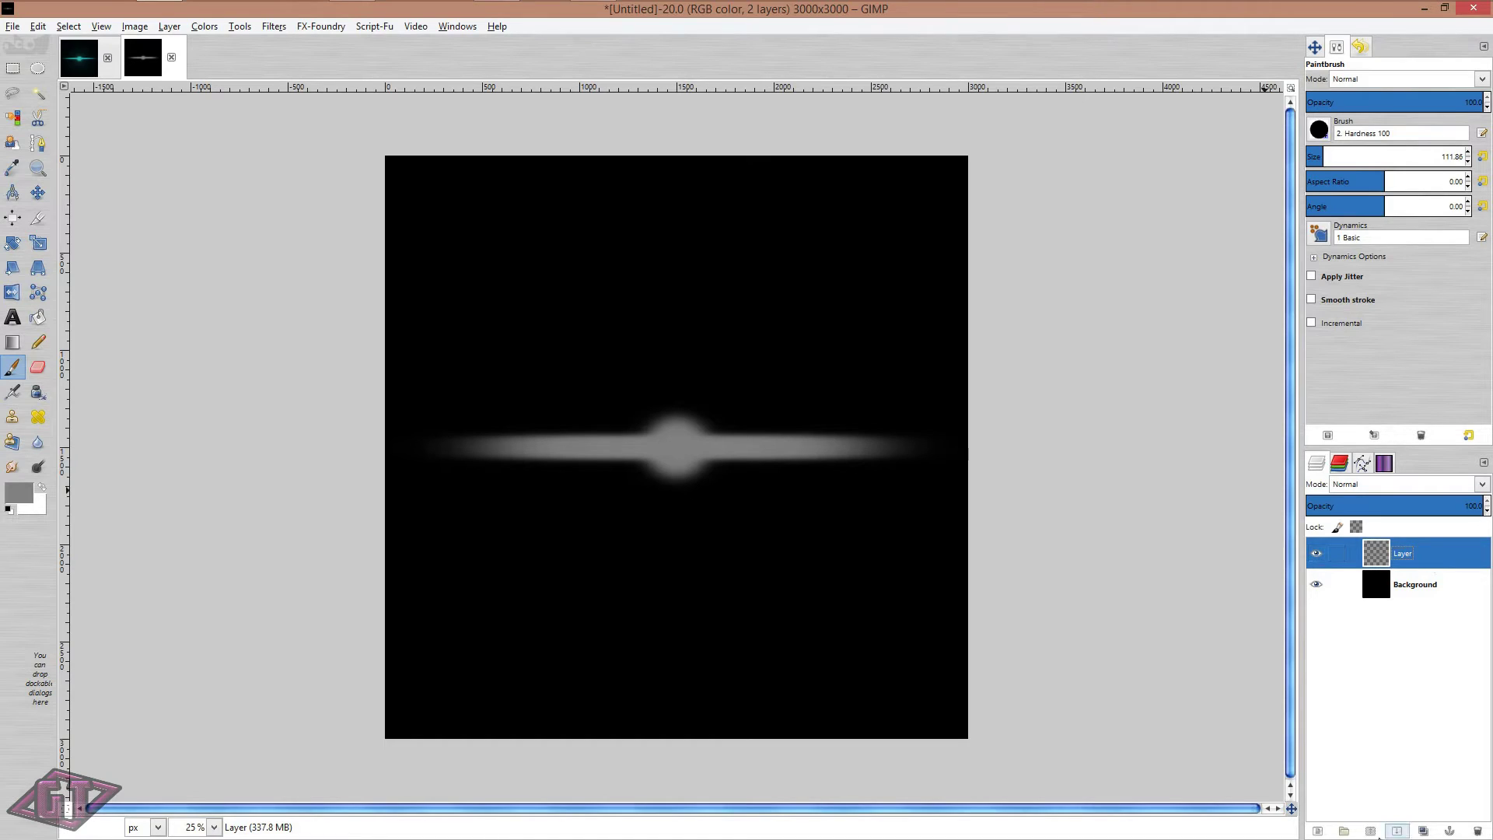
Duplicate the glow layer, scale Layer copy thinner and wider, and move it up over the streak
click(1423, 831)
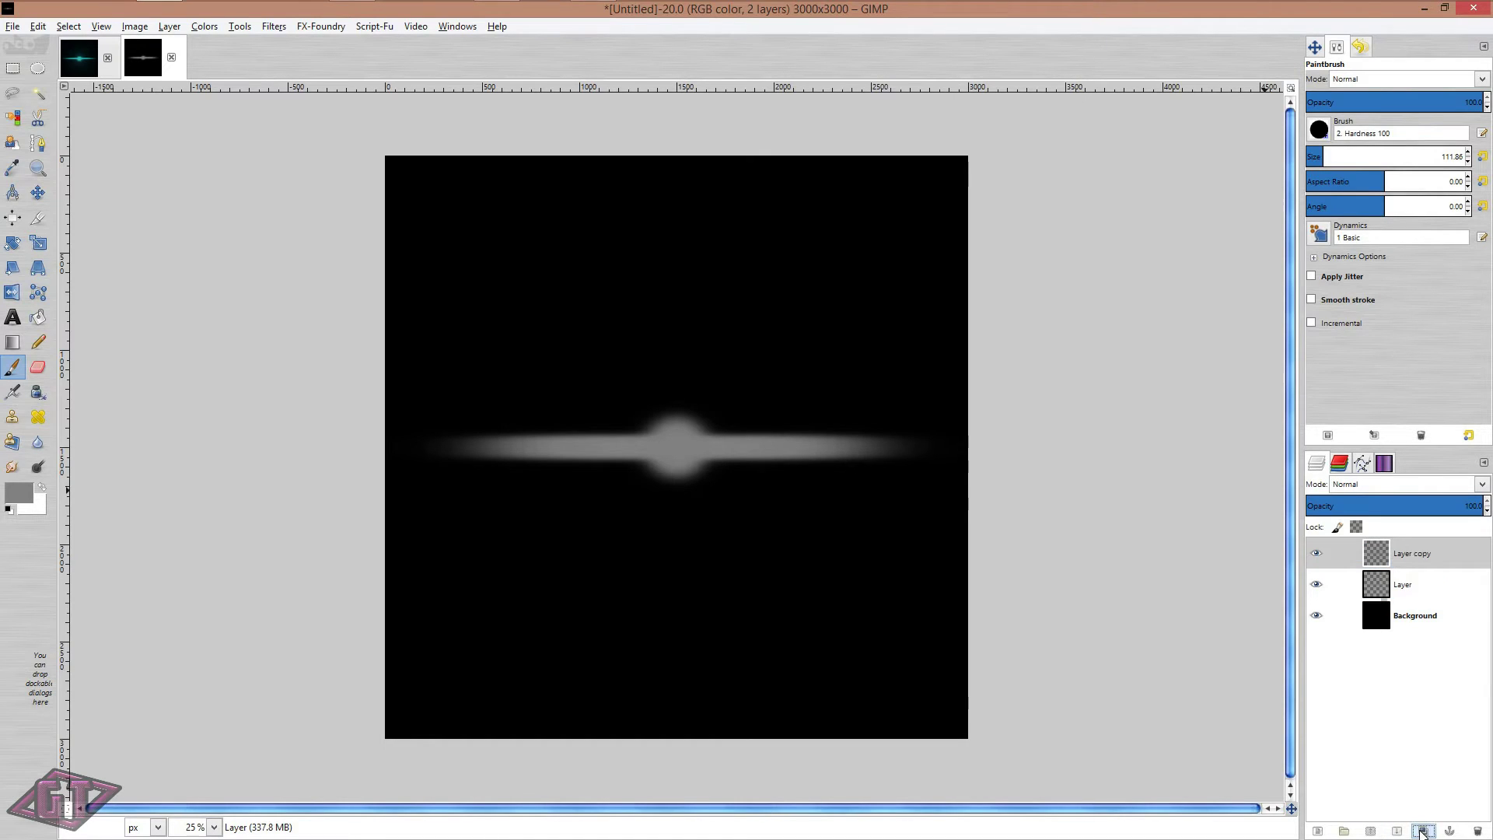
click(1430, 546)
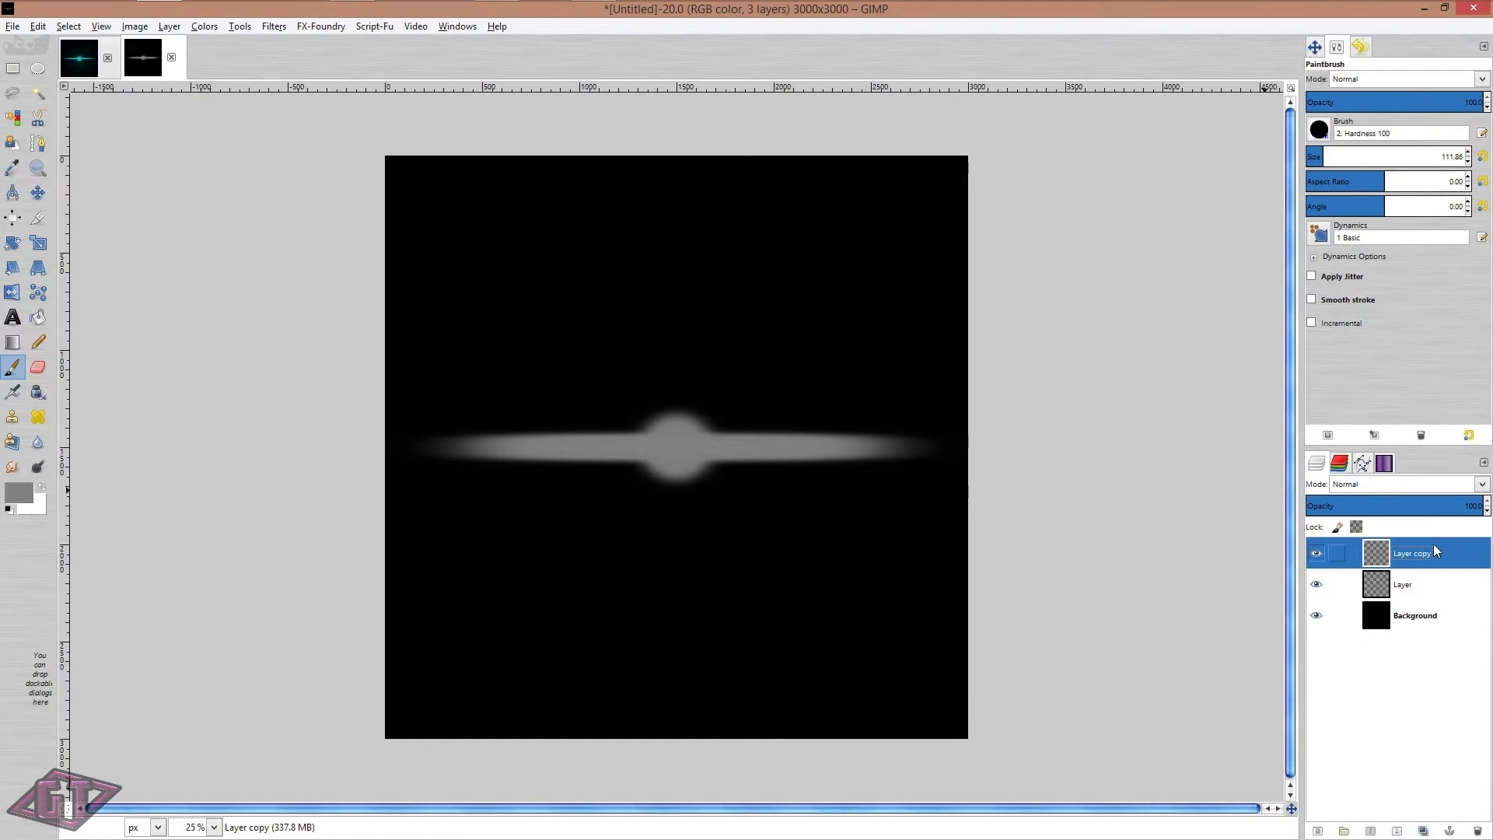
click(40, 241)
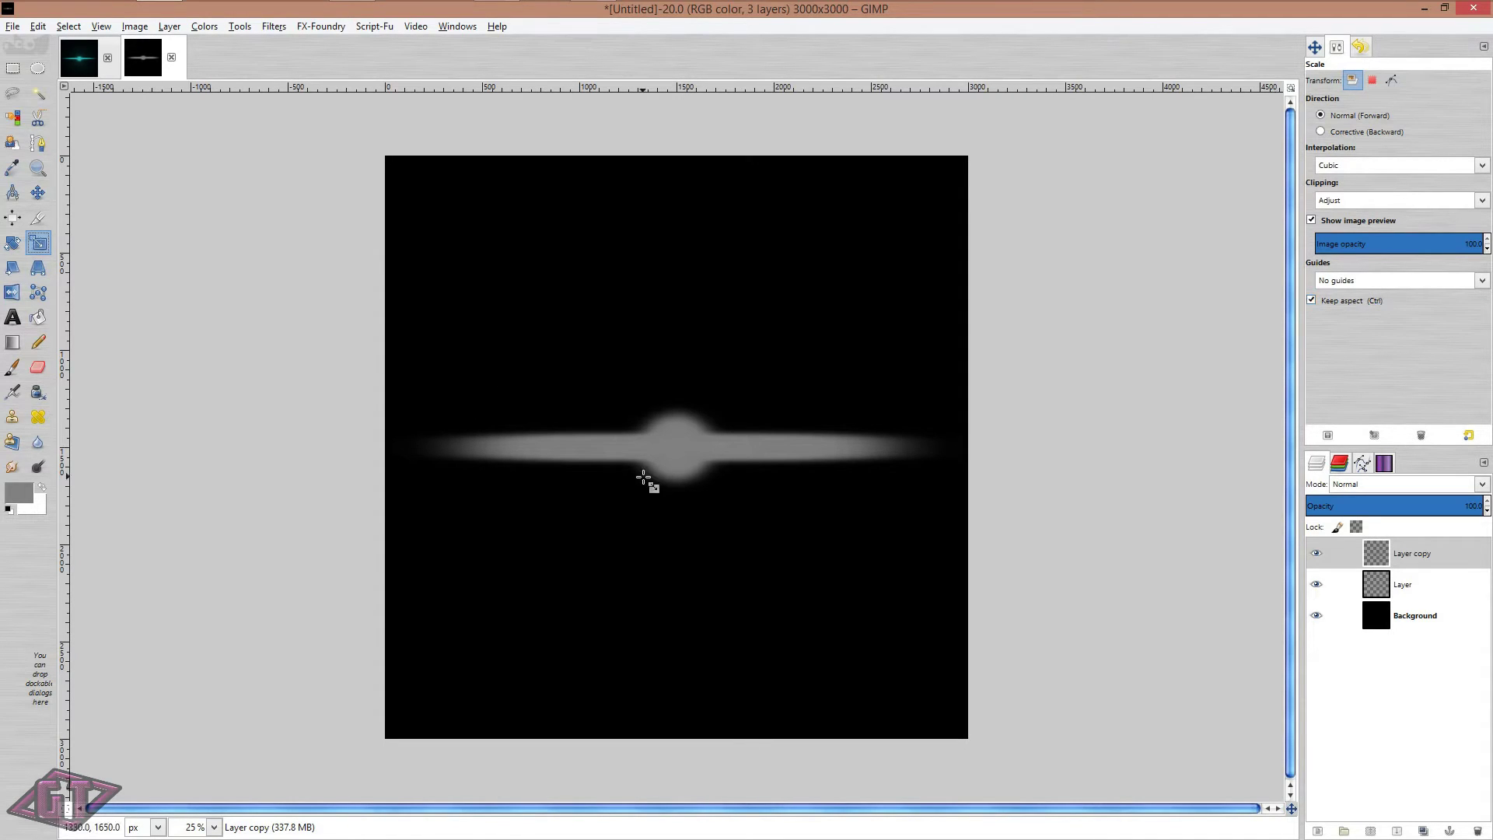
click(689, 455)
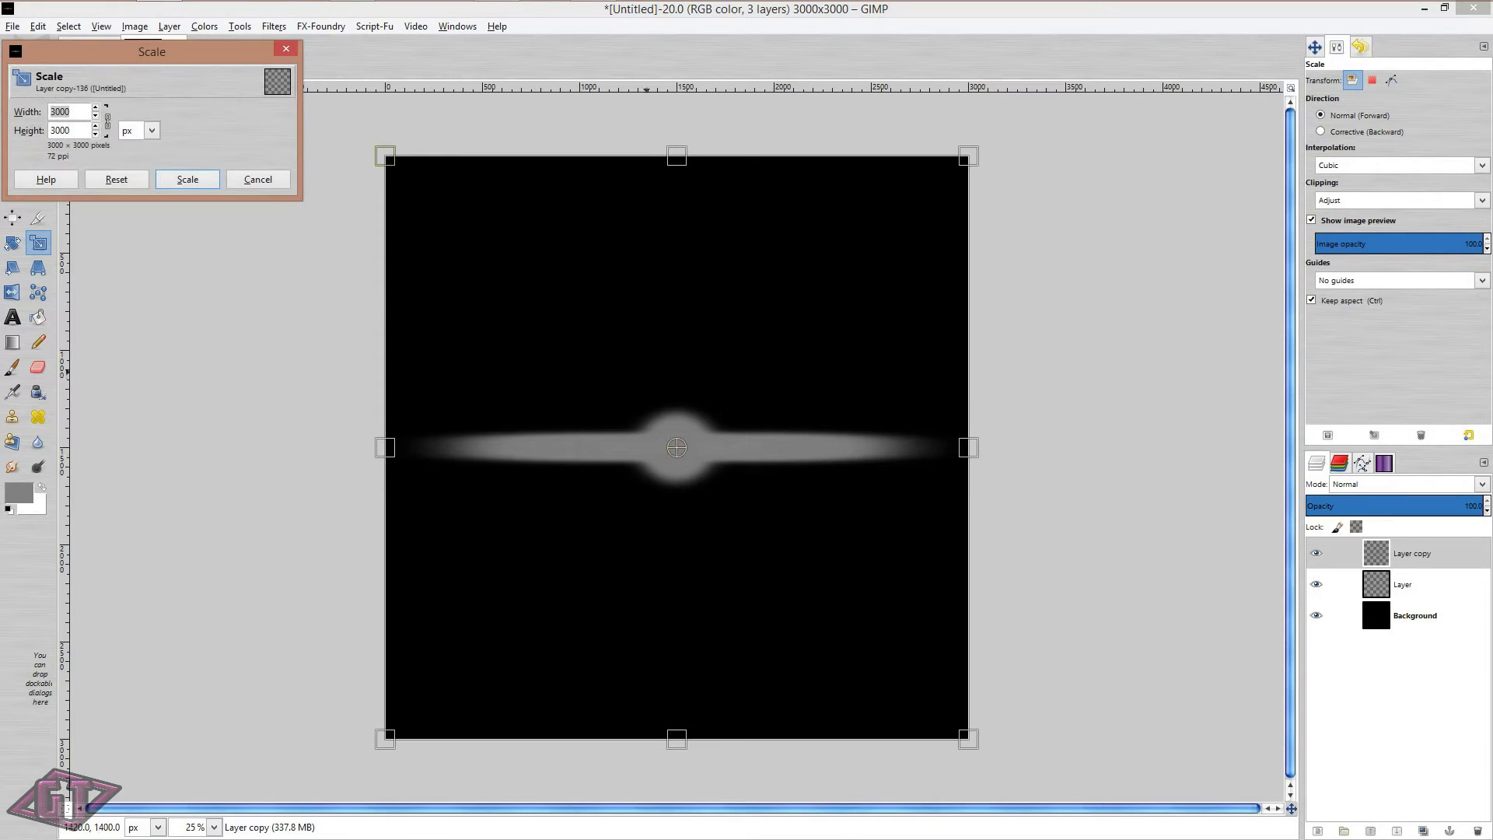
drag(685, 167, 723, 385)
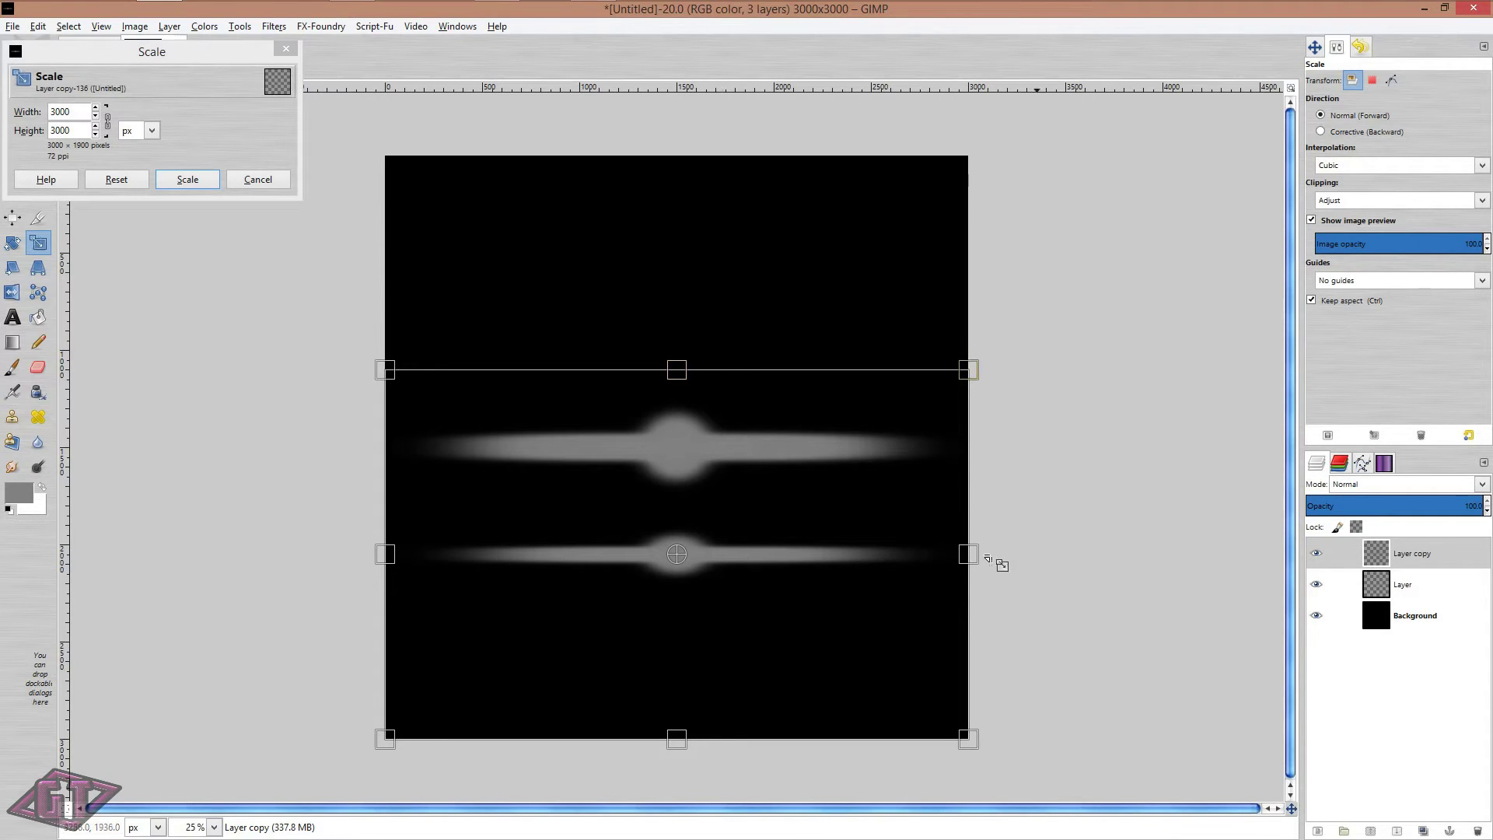
drag(970, 554, 984, 555)
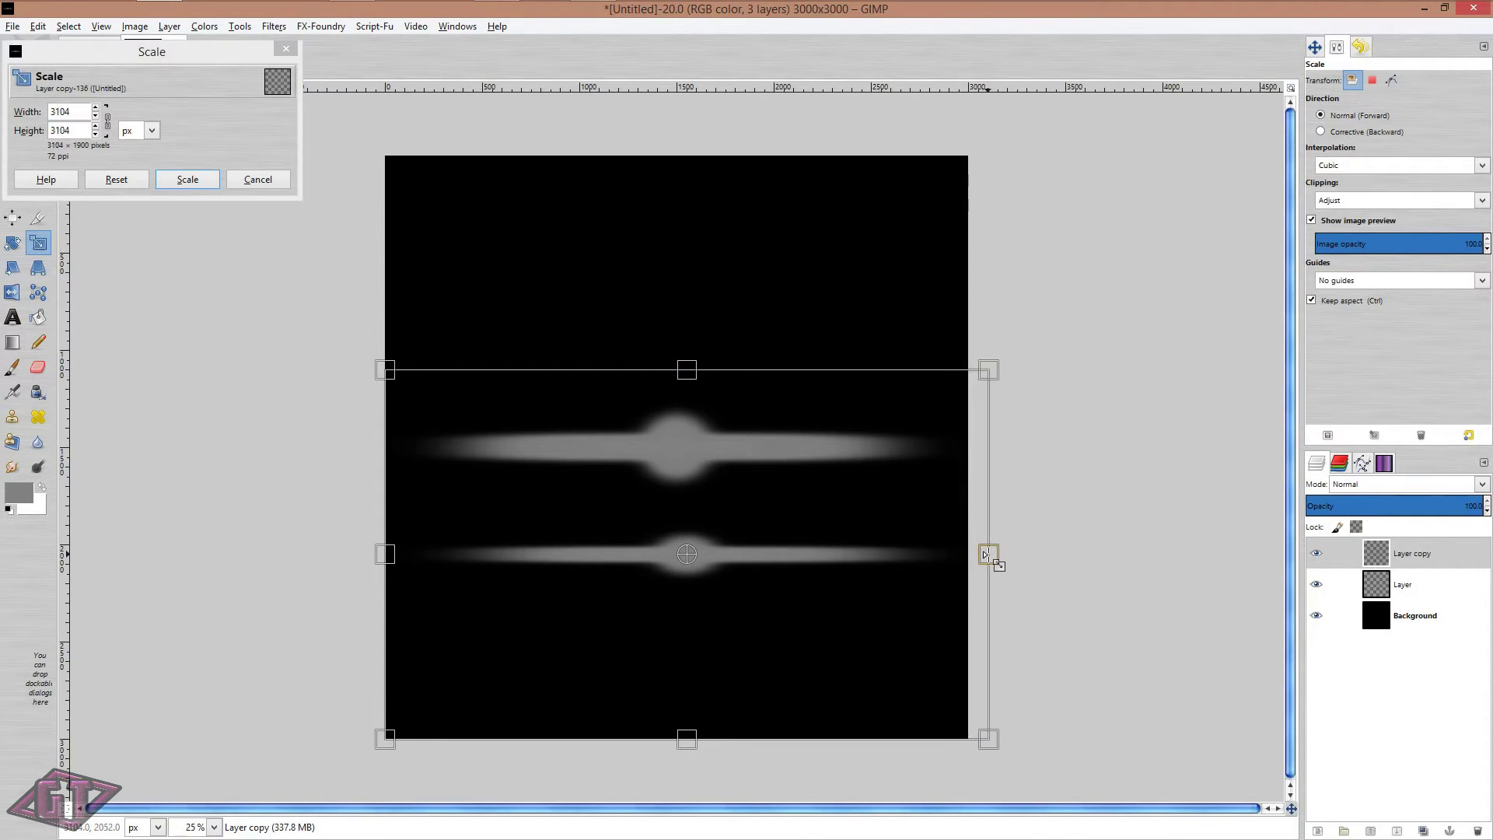
drag(385, 554, 367, 555)
click(171, 185)
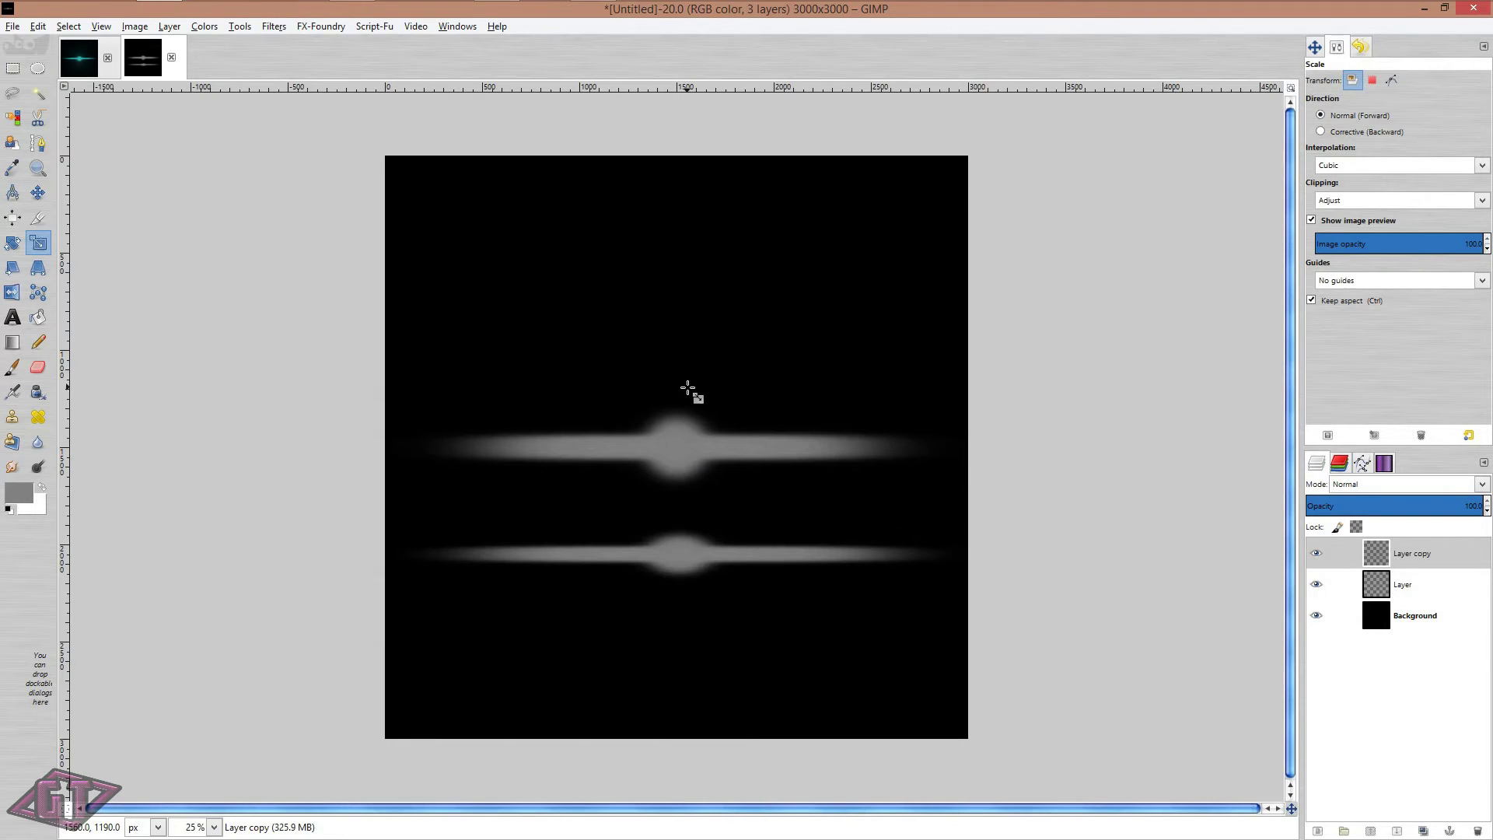
key(m)
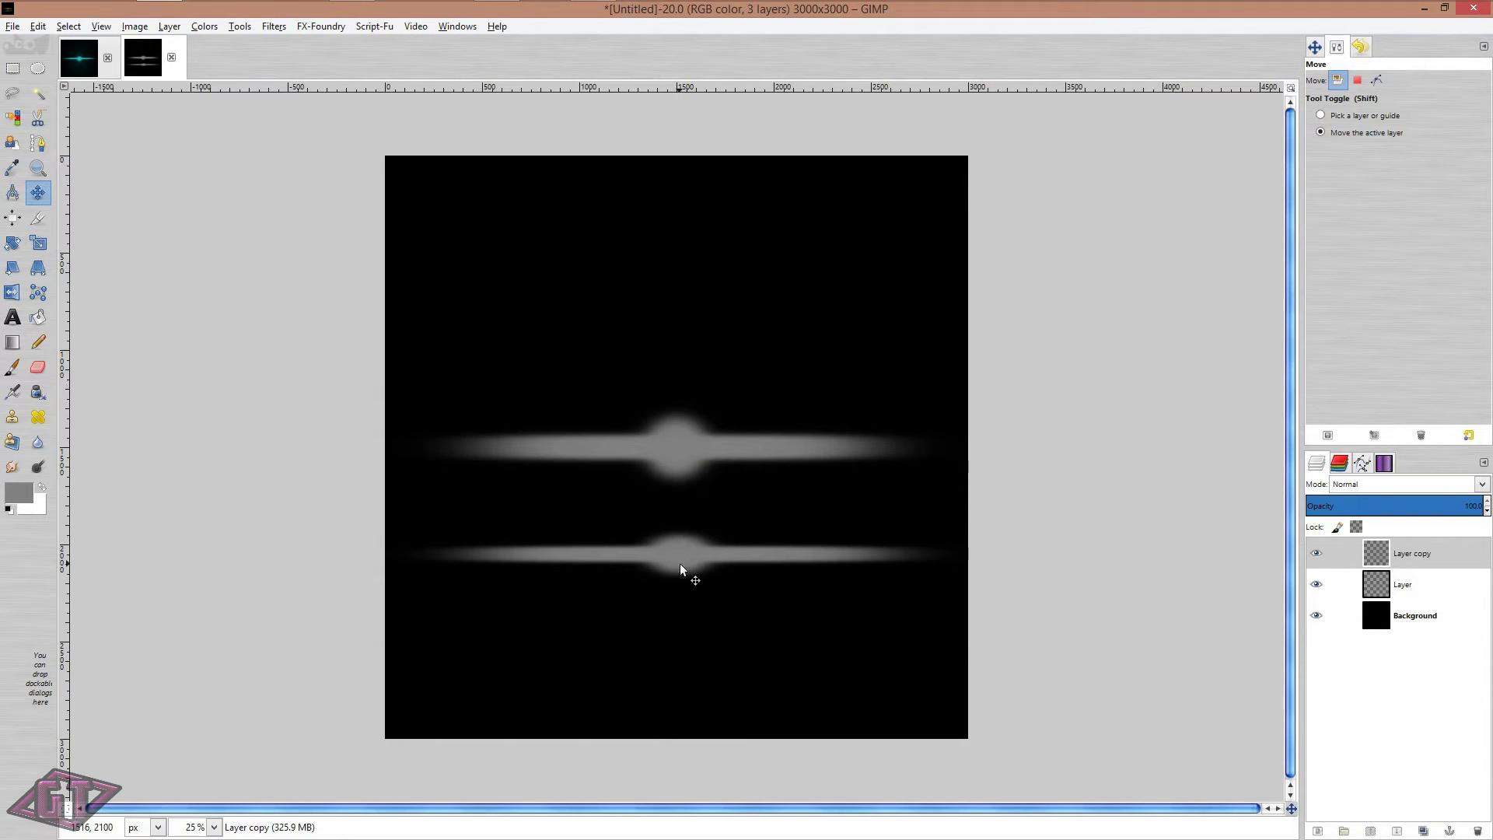
drag(677, 558, 674, 452)
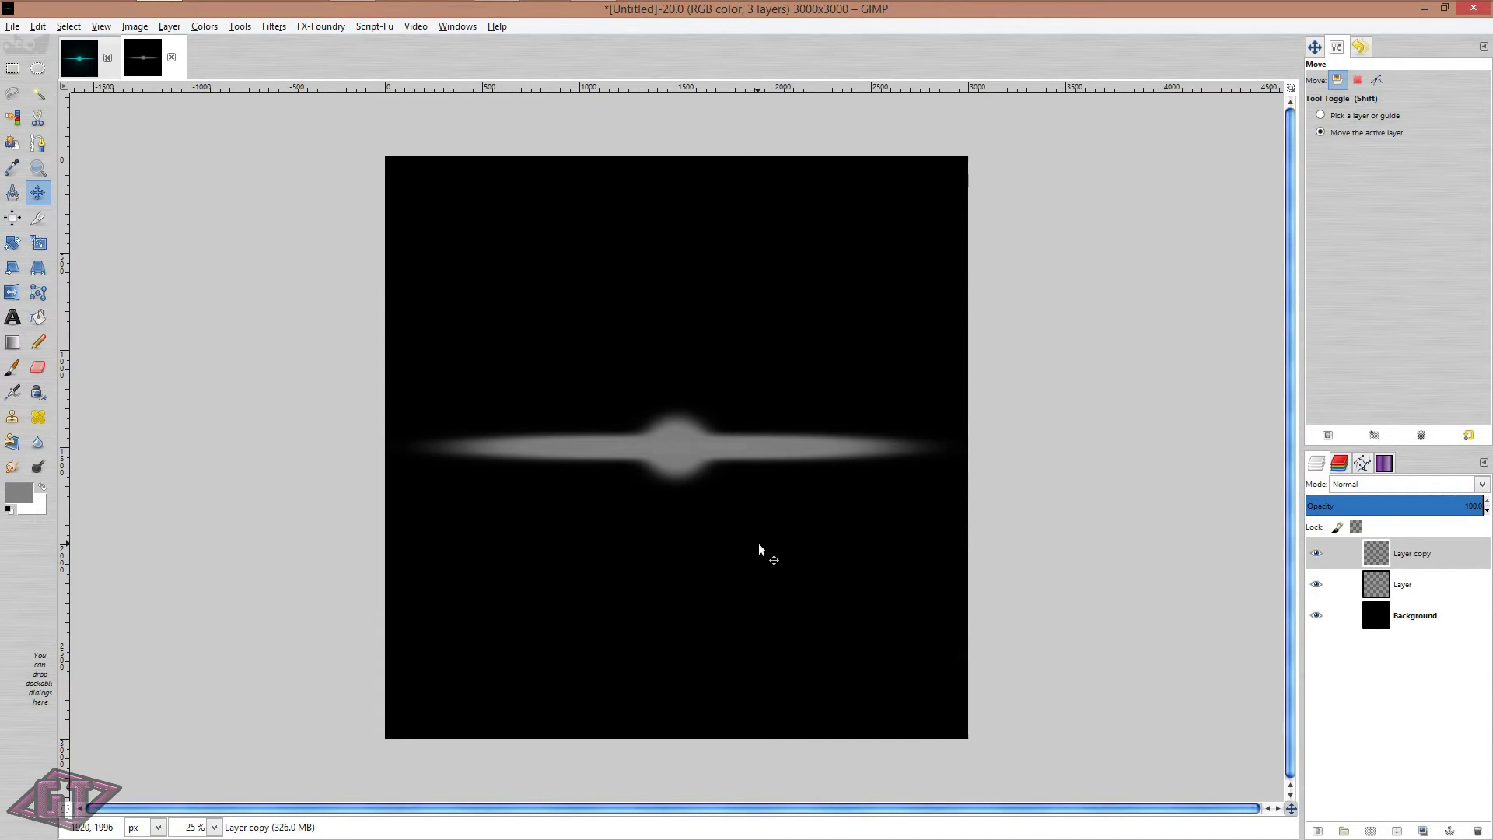
Duplicate Layer copy and scale the new copy into a thinner, wider streak
click(1453, 550)
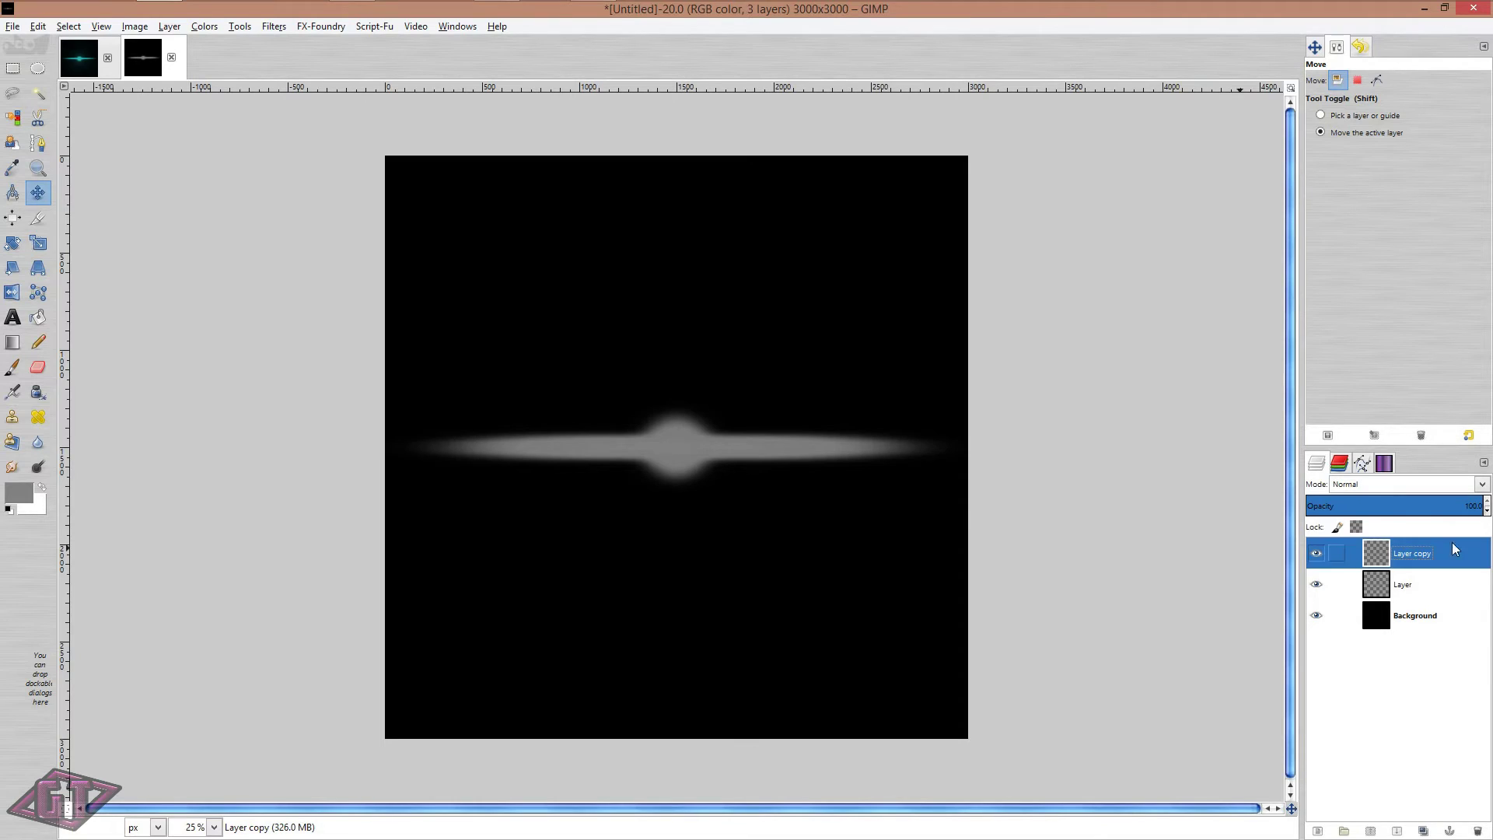
click(1423, 830)
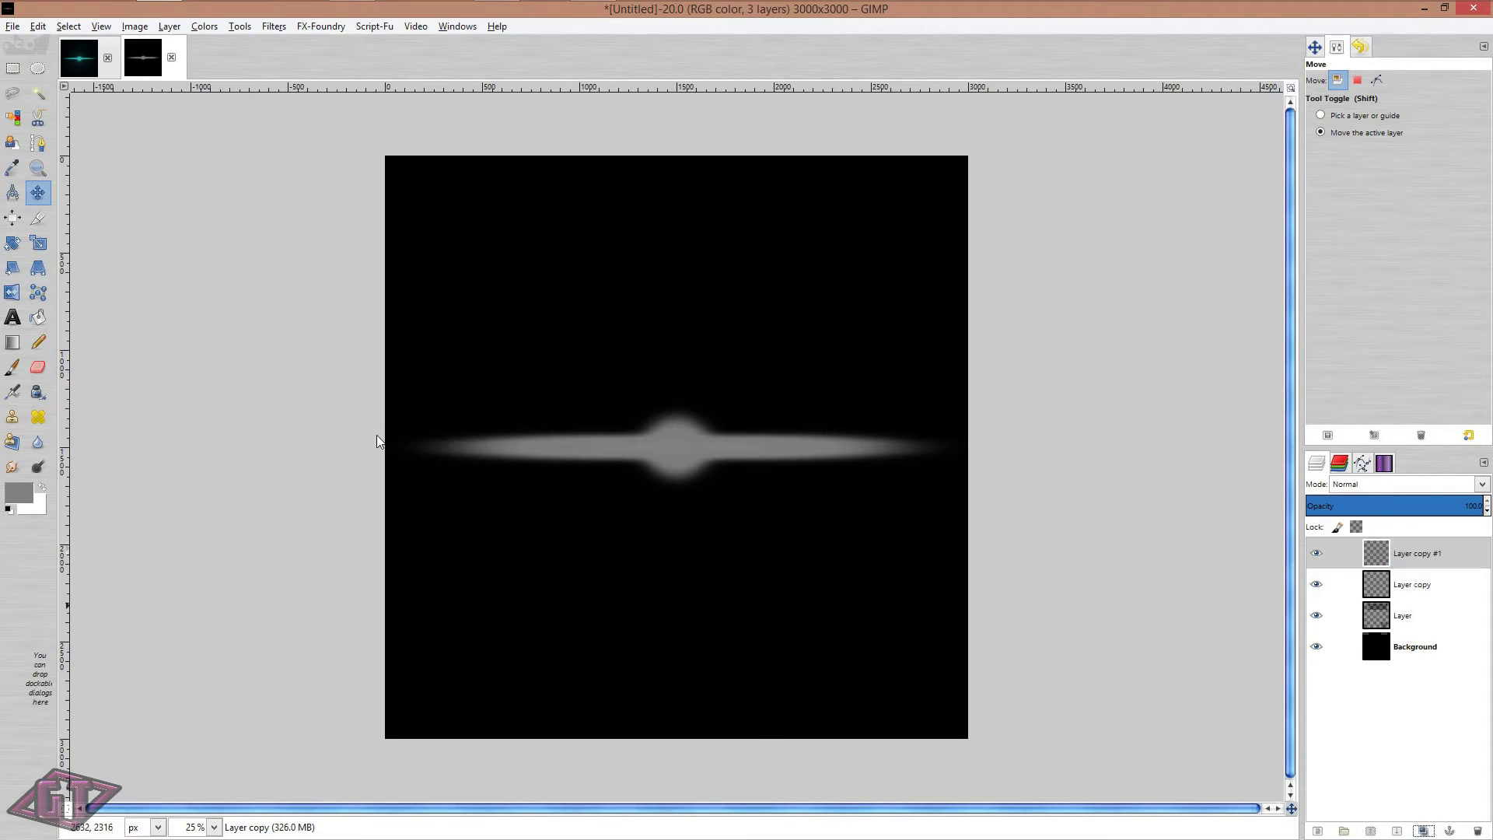
key(shift+s)
click(697, 504)
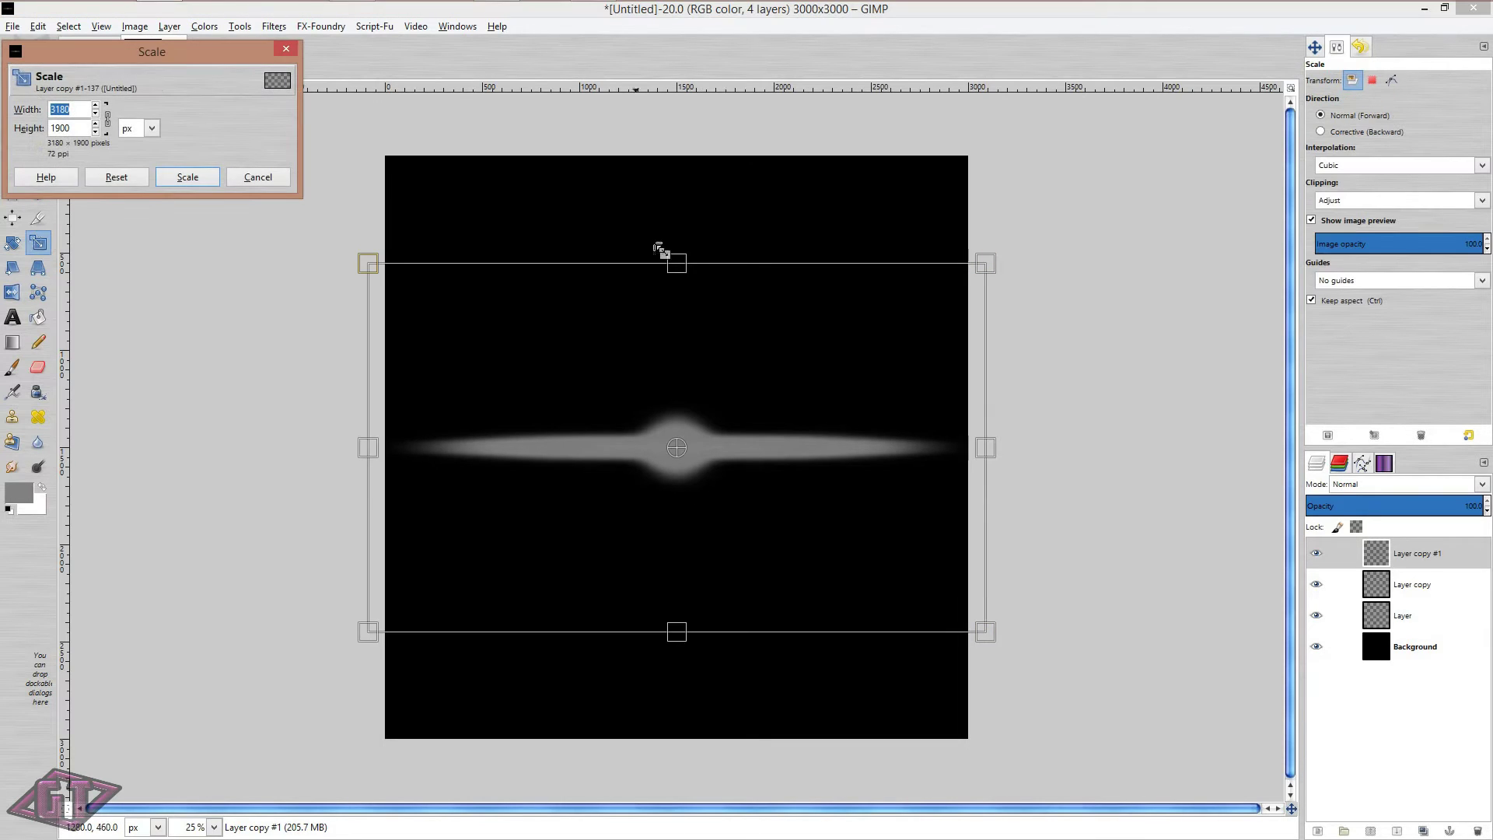
drag(673, 261, 692, 414)
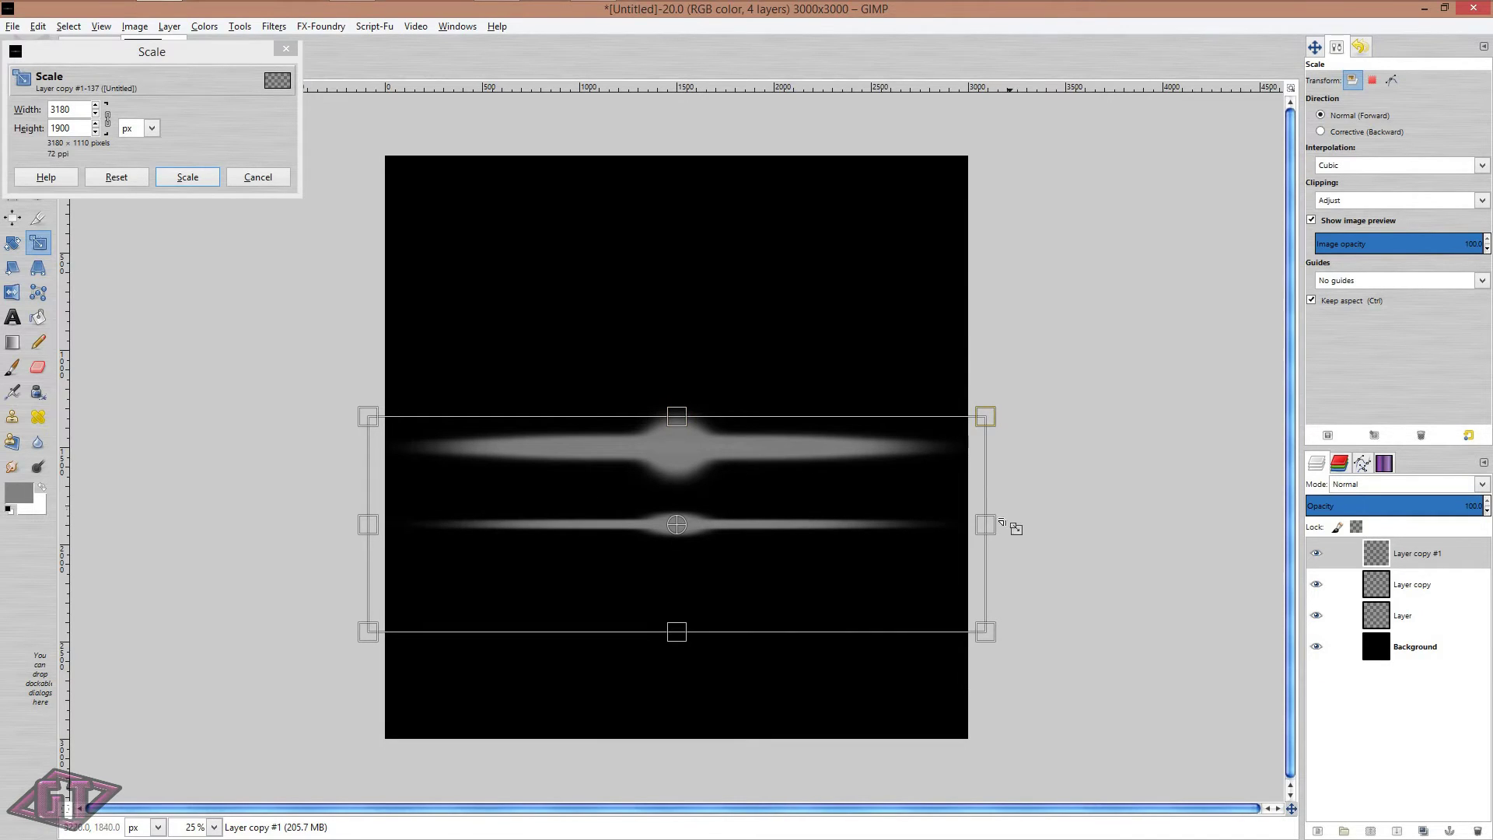
drag(987, 524, 1016, 526)
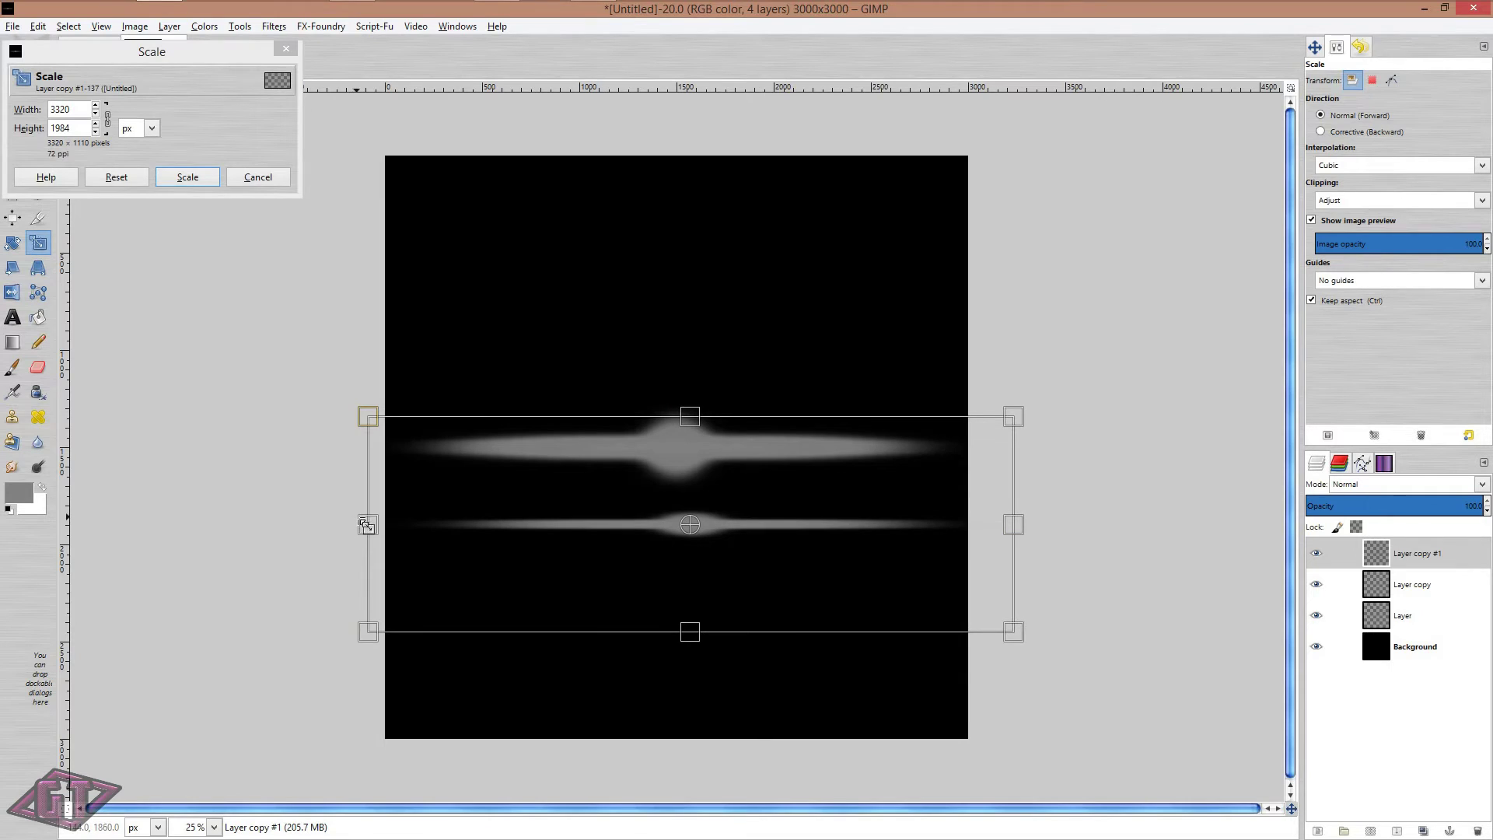
drag(363, 522, 330, 530)
click(188, 178)
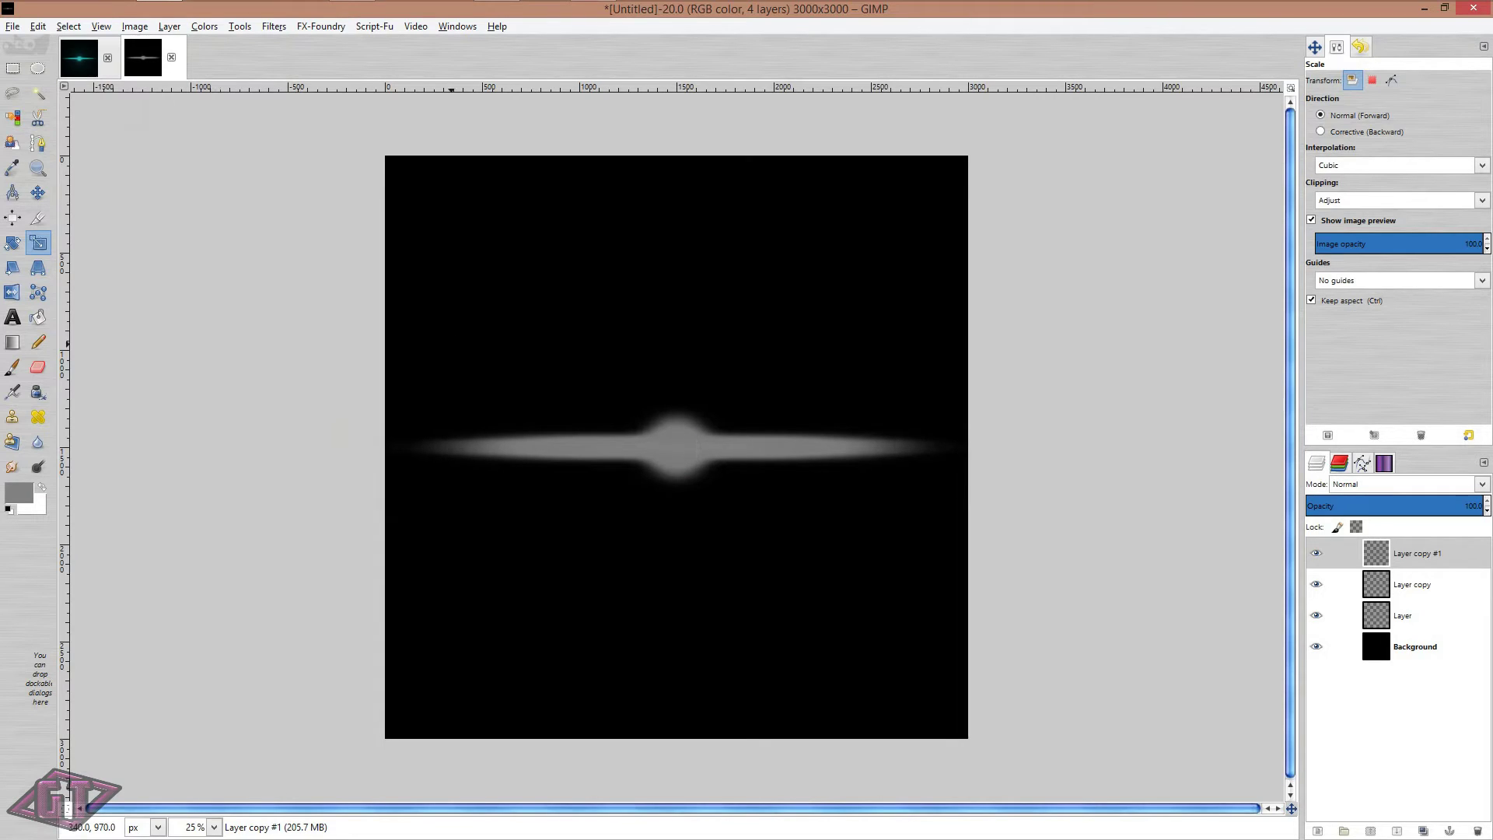
Nudge the thin duplicate streak up onto the main glow with the Move tool
key(m)
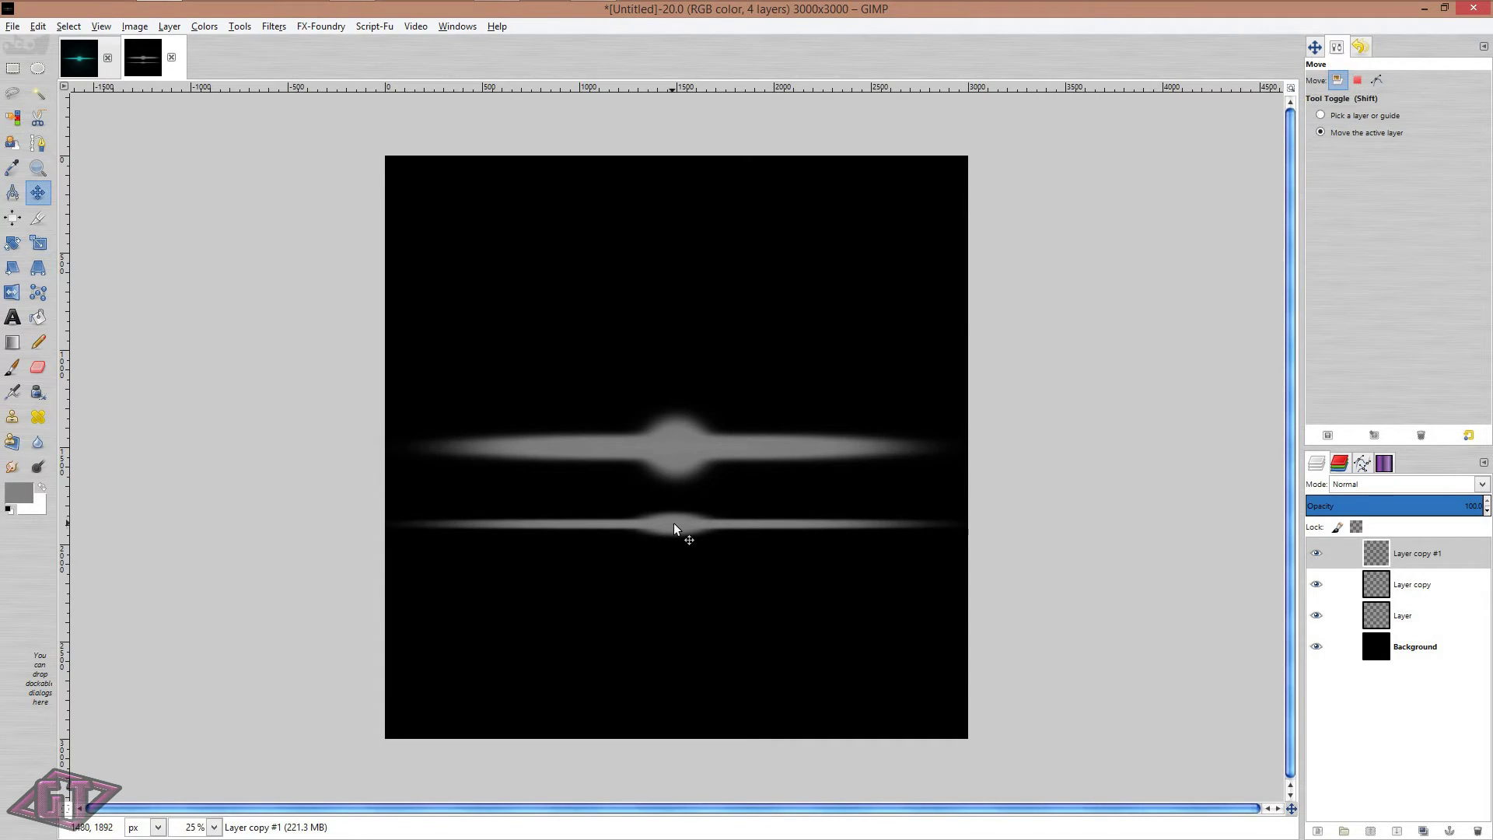
click(673, 523)
key(shift+Up)
key(shift+Up)
key(shift+Up)
key(shift+Up)
key(shift+Up)
key(shift+Up)
key(shift+Up)
key(shift+Up)
key(shift+Up)
key(shift+Up)
key(shift+Up)
key(shift+Up)
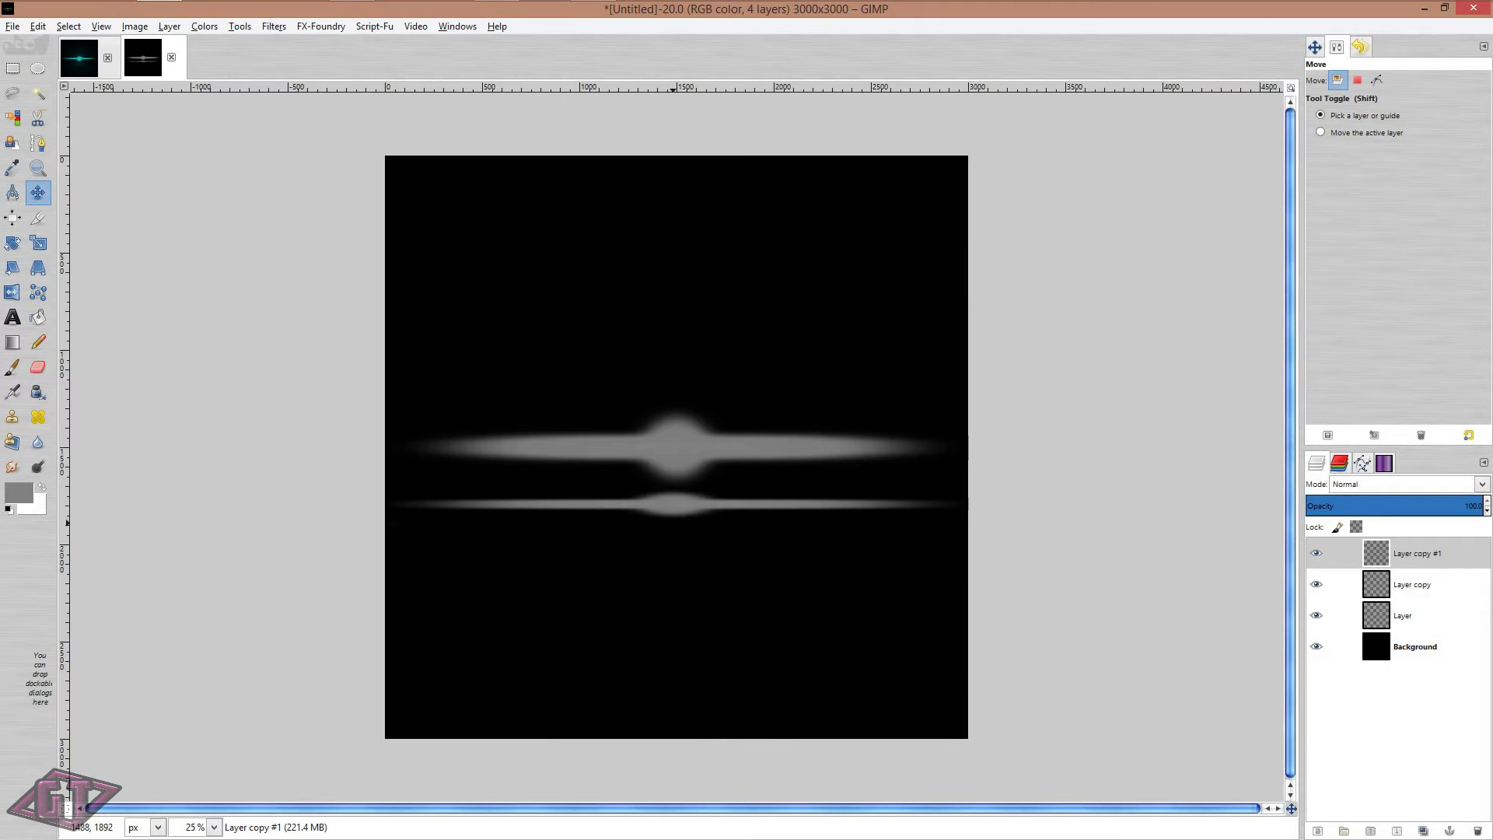
key(shift+Up)
key(shift+Up)
key(shift+Up)
key(shift+Up)
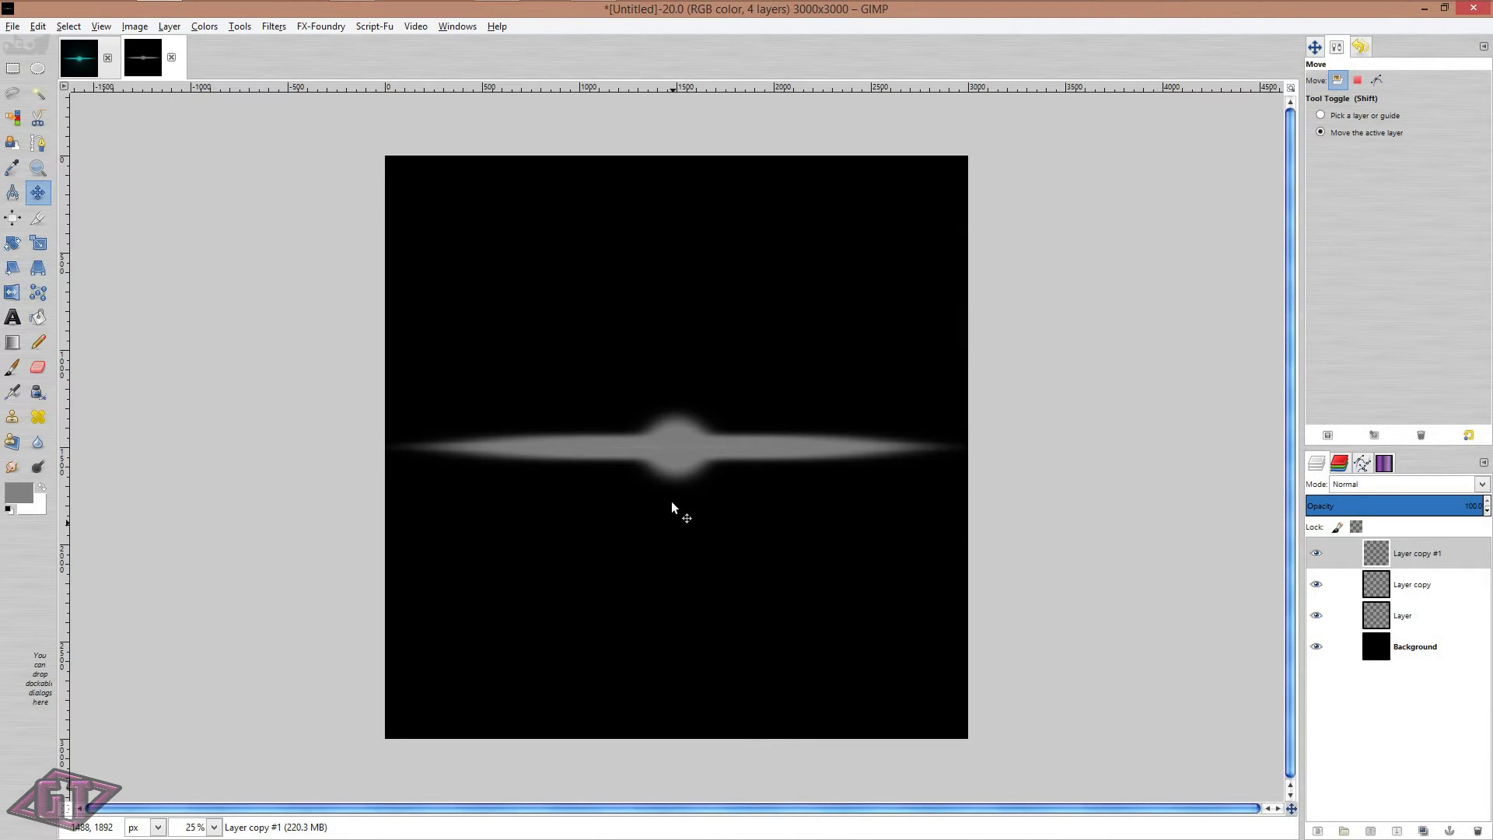
Merge the visible streak layers into one Layer while Background is hidden, then show Background again
click(1316, 646)
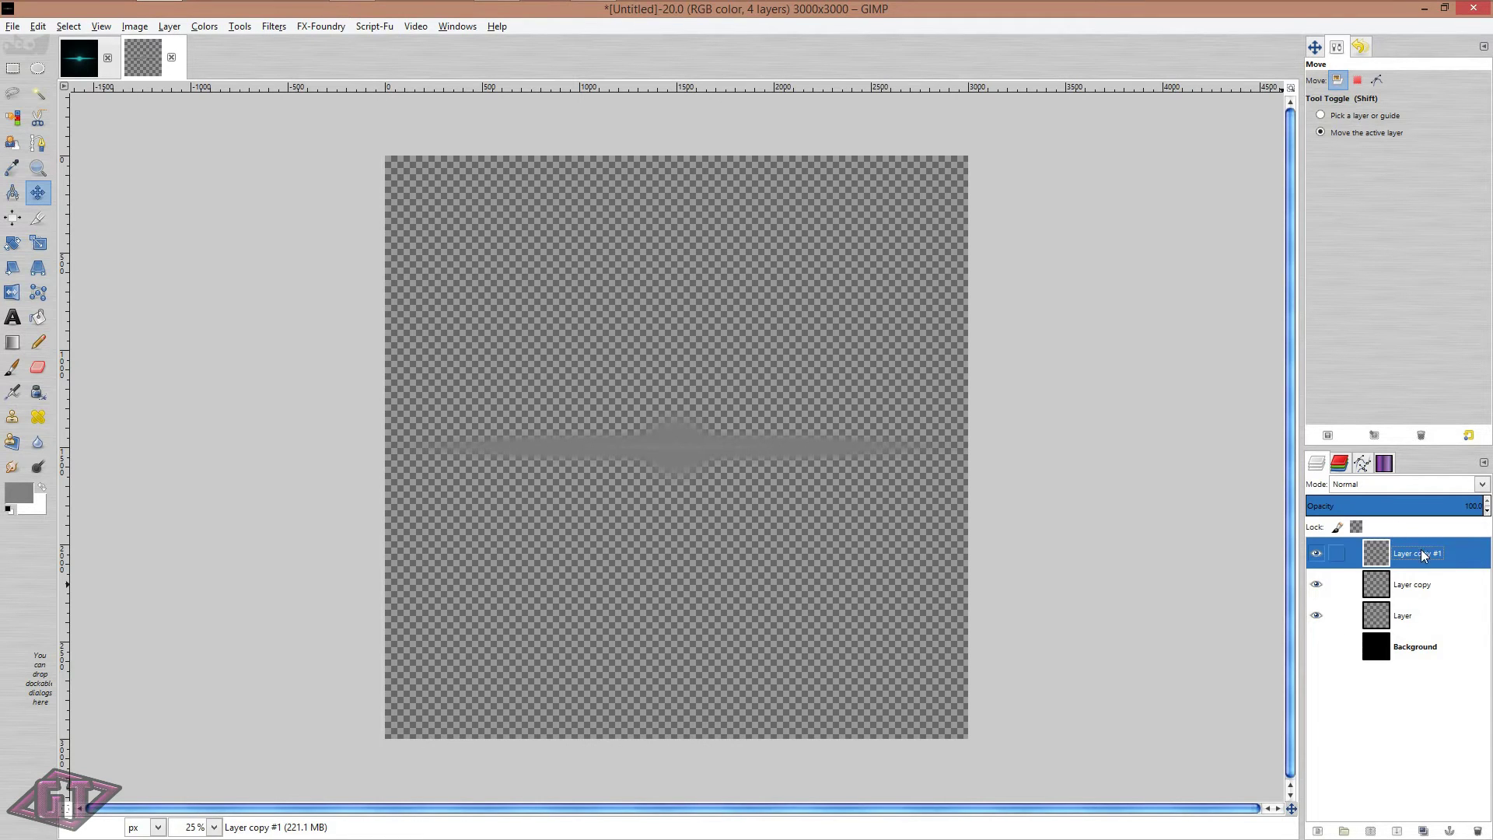
right_click(1451, 552)
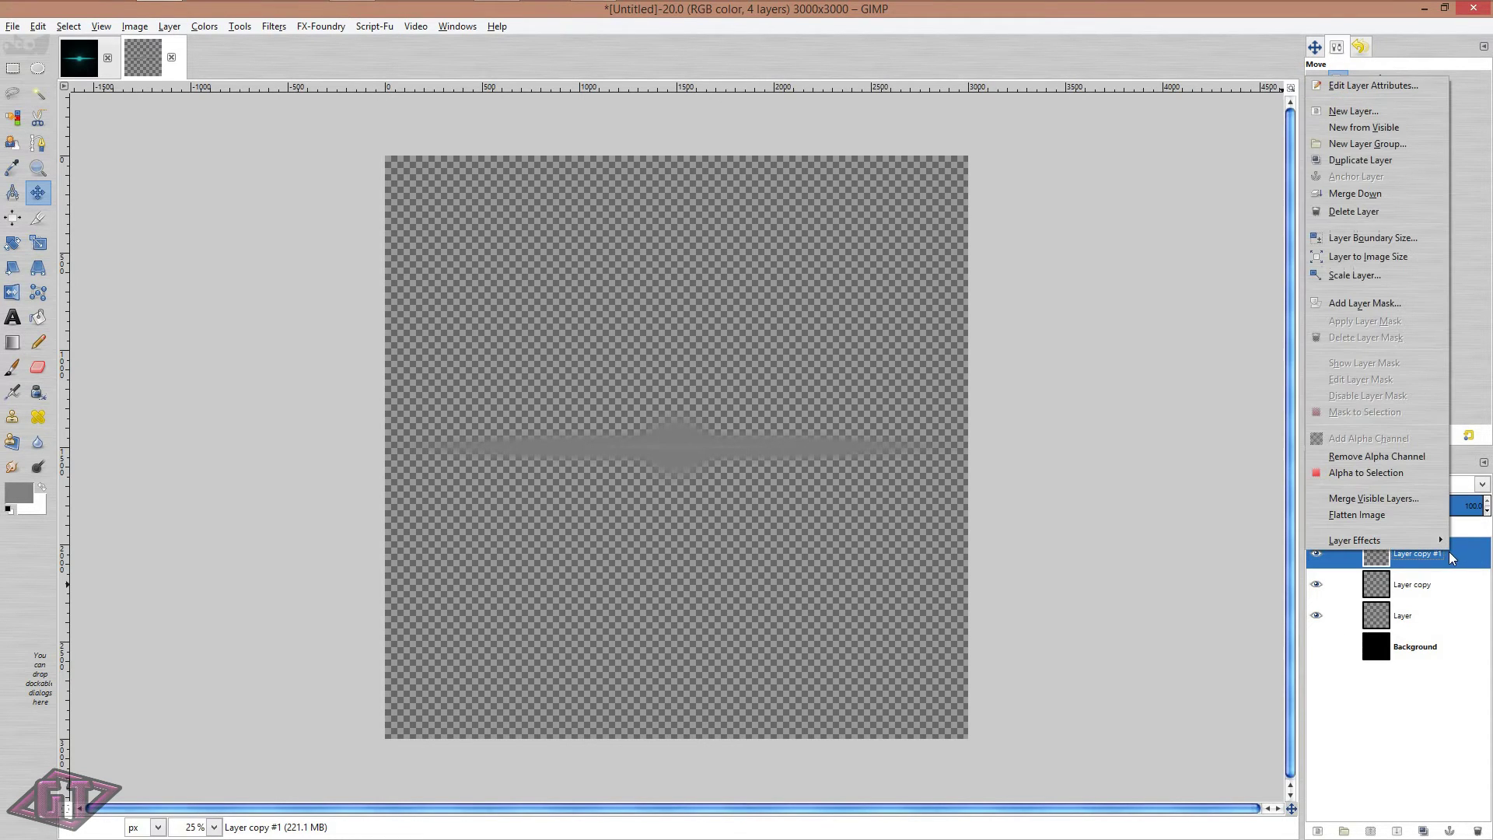
click(1370, 499)
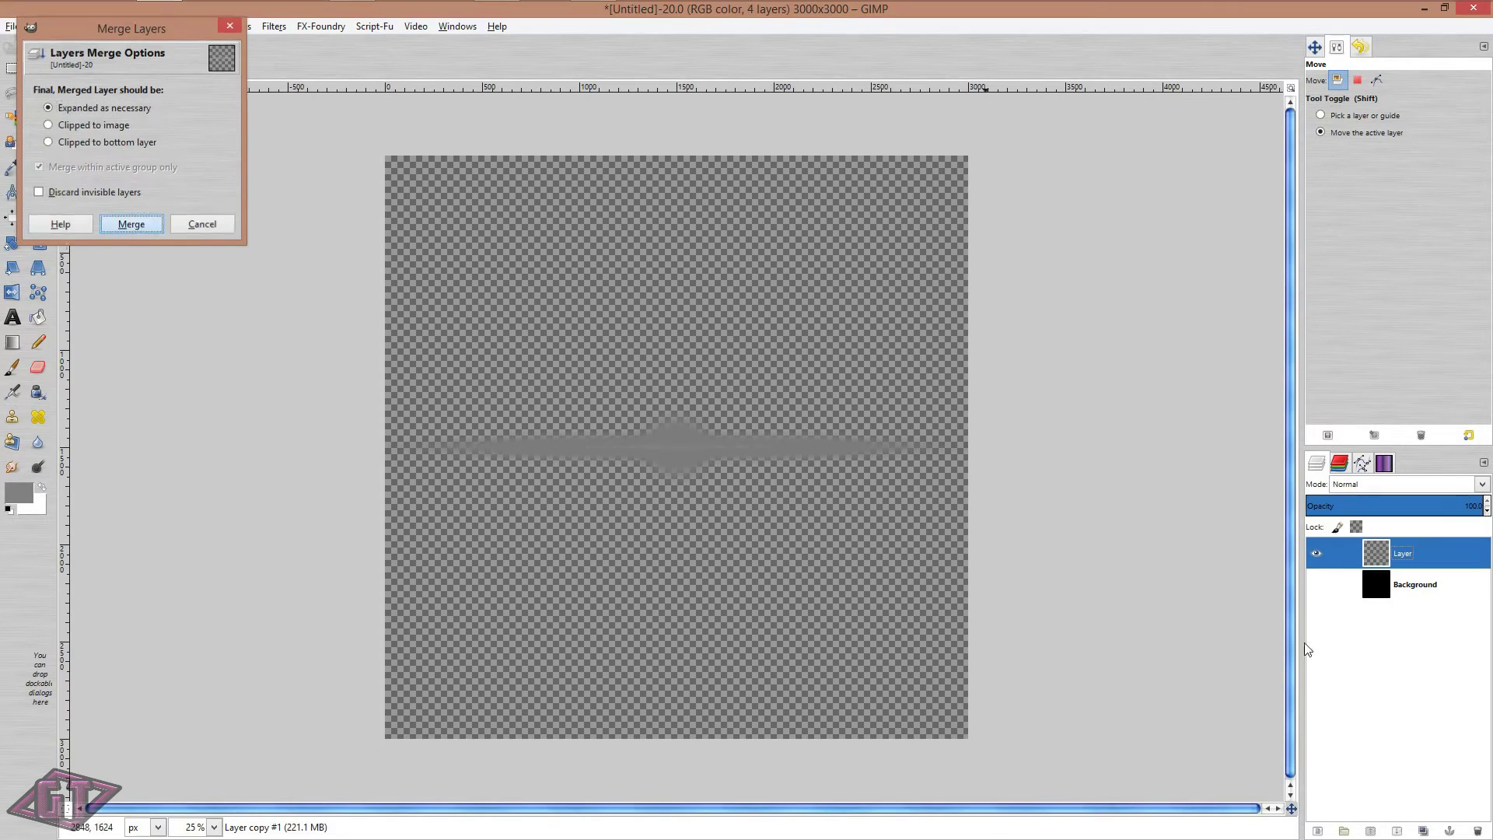
key(Return)
click(1315, 584)
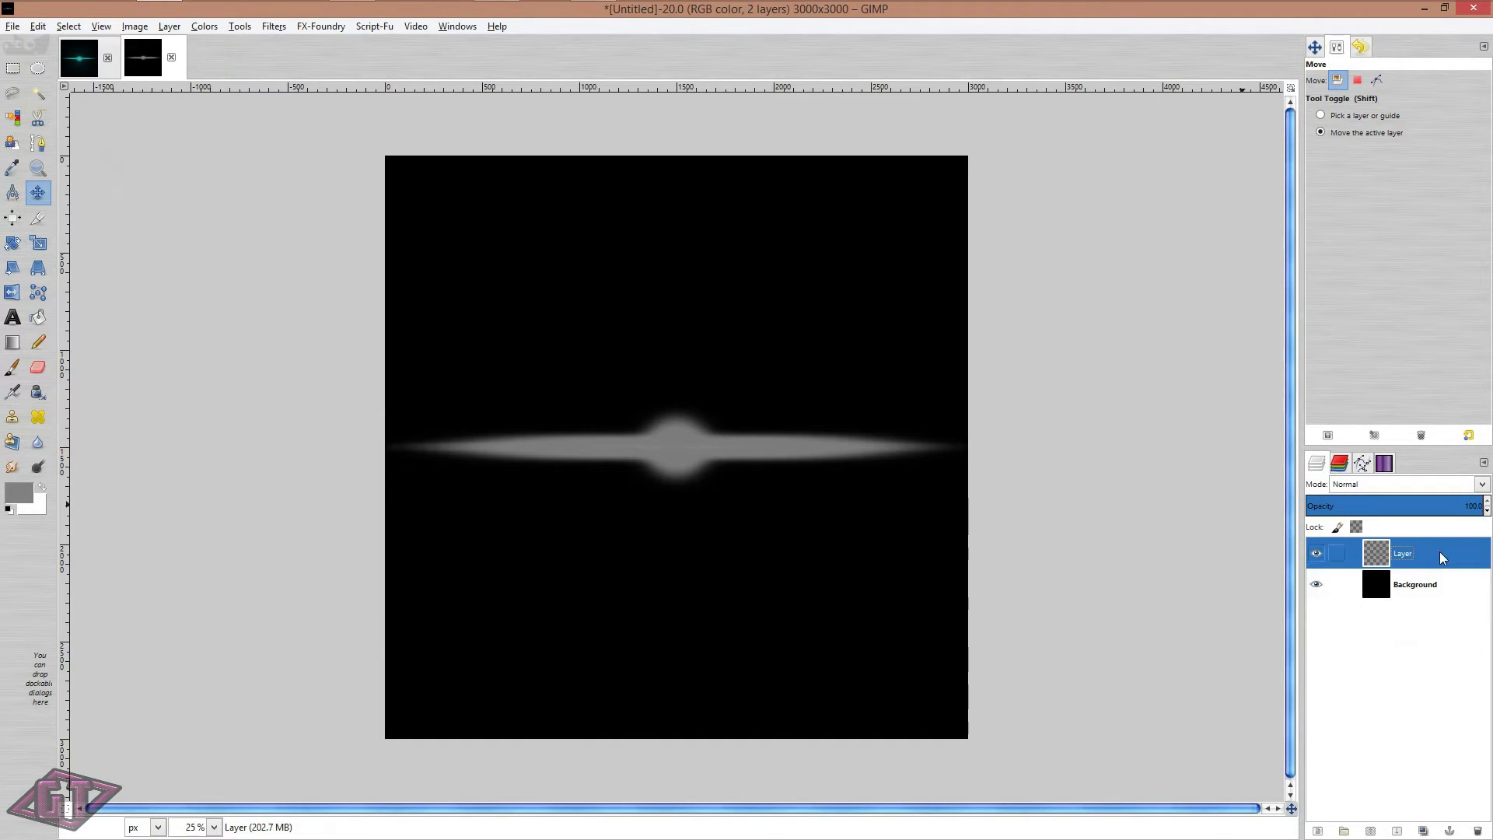
click(205, 26)
In Color Balance, set Red -37 and Green 4 for both midtones and shadows
click(212, 44)
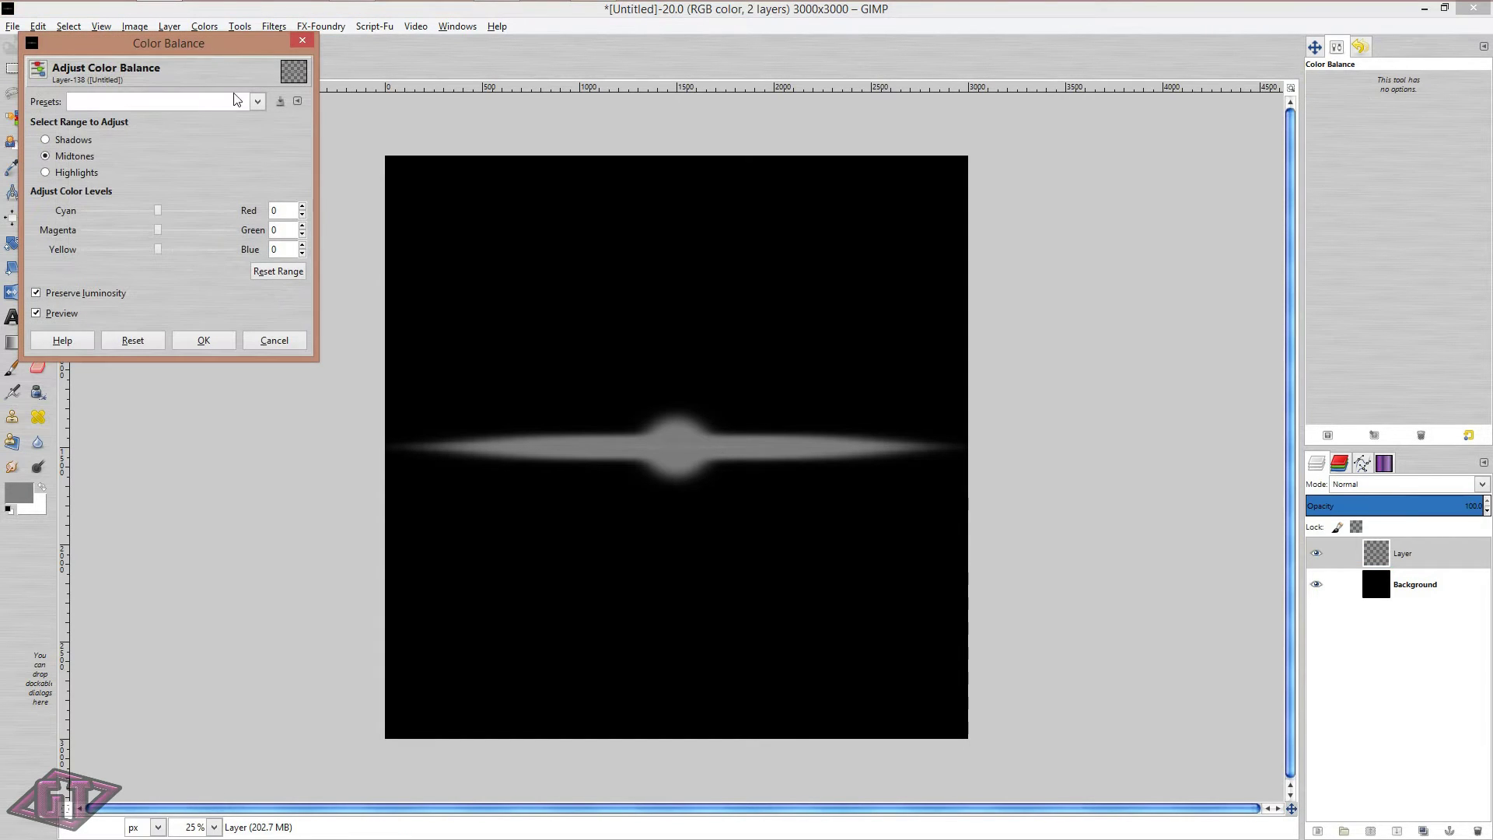
click(273, 210)
text(-37)
key(Return)
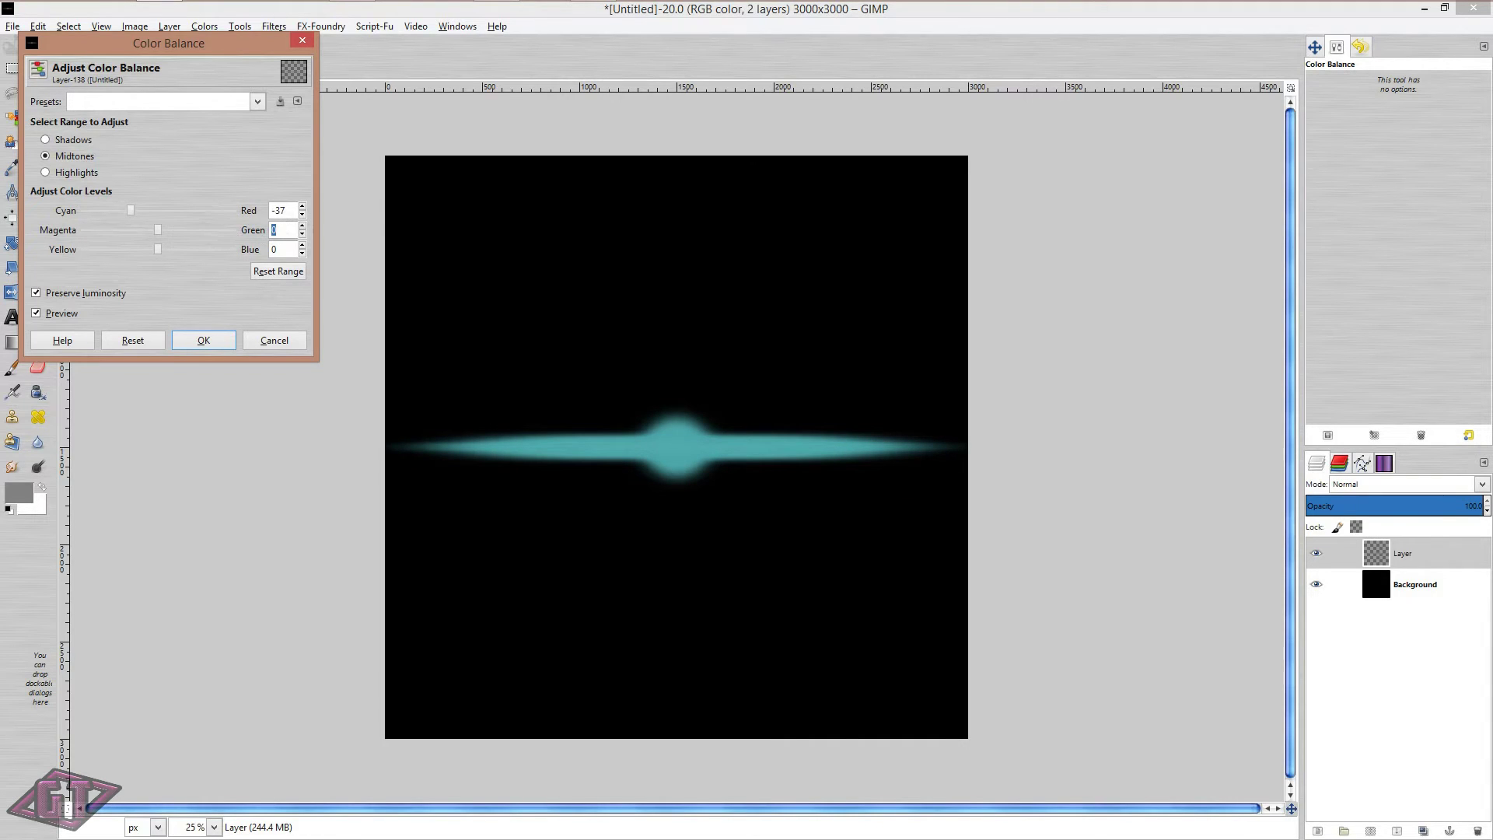
text(4)
click(64, 141)
text(-37)
key(Tab)
text(4)
Set highlights to Red -37 and Green 4 and apply the colour balance
click(46, 172)
double_click(278, 212)
text(-37)
key(Tab)
text(4)
click(204, 341)
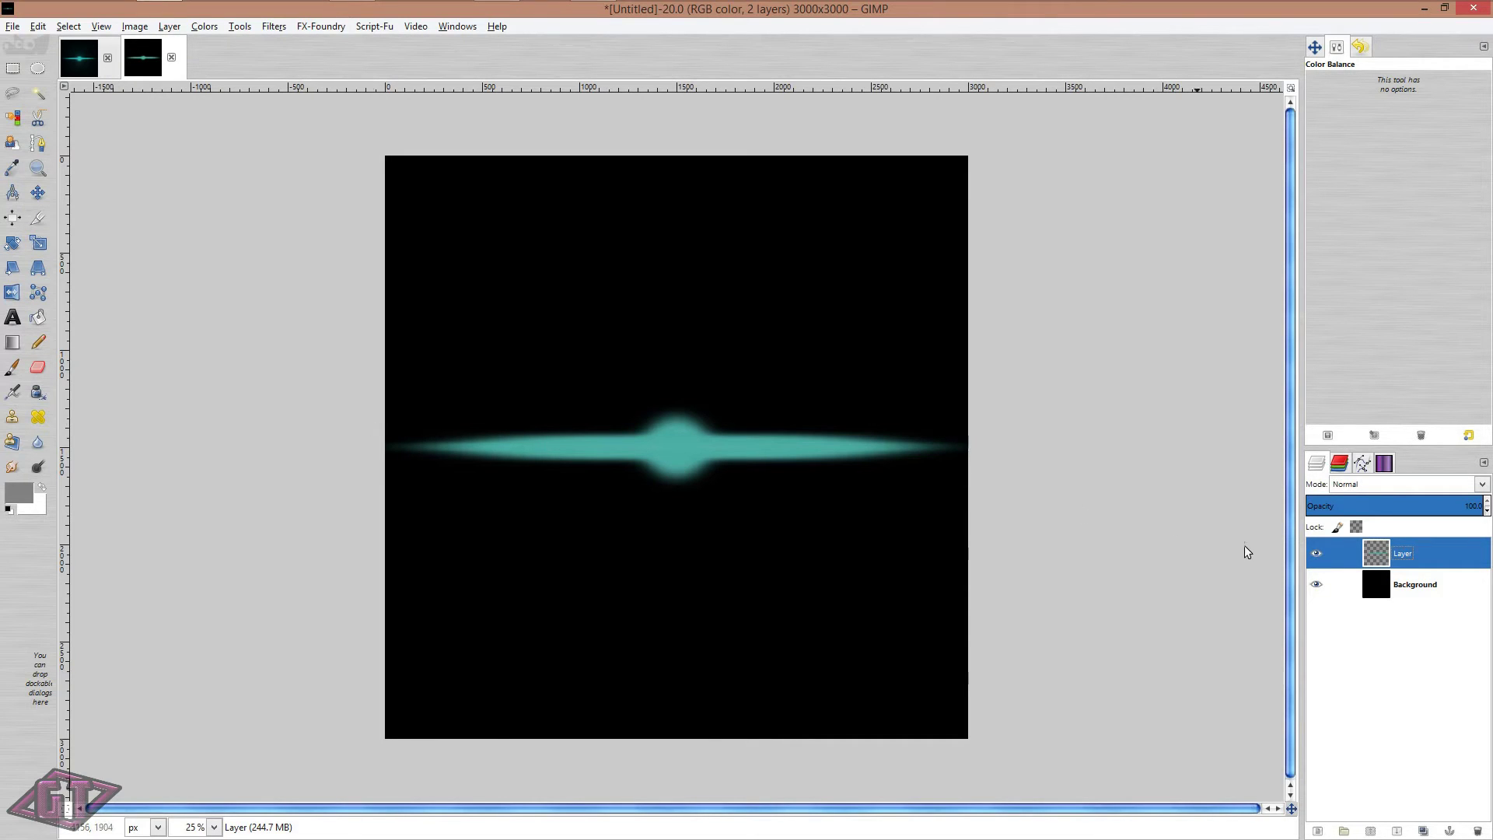
Add a transparent new layer above the Background layer
click(1436, 594)
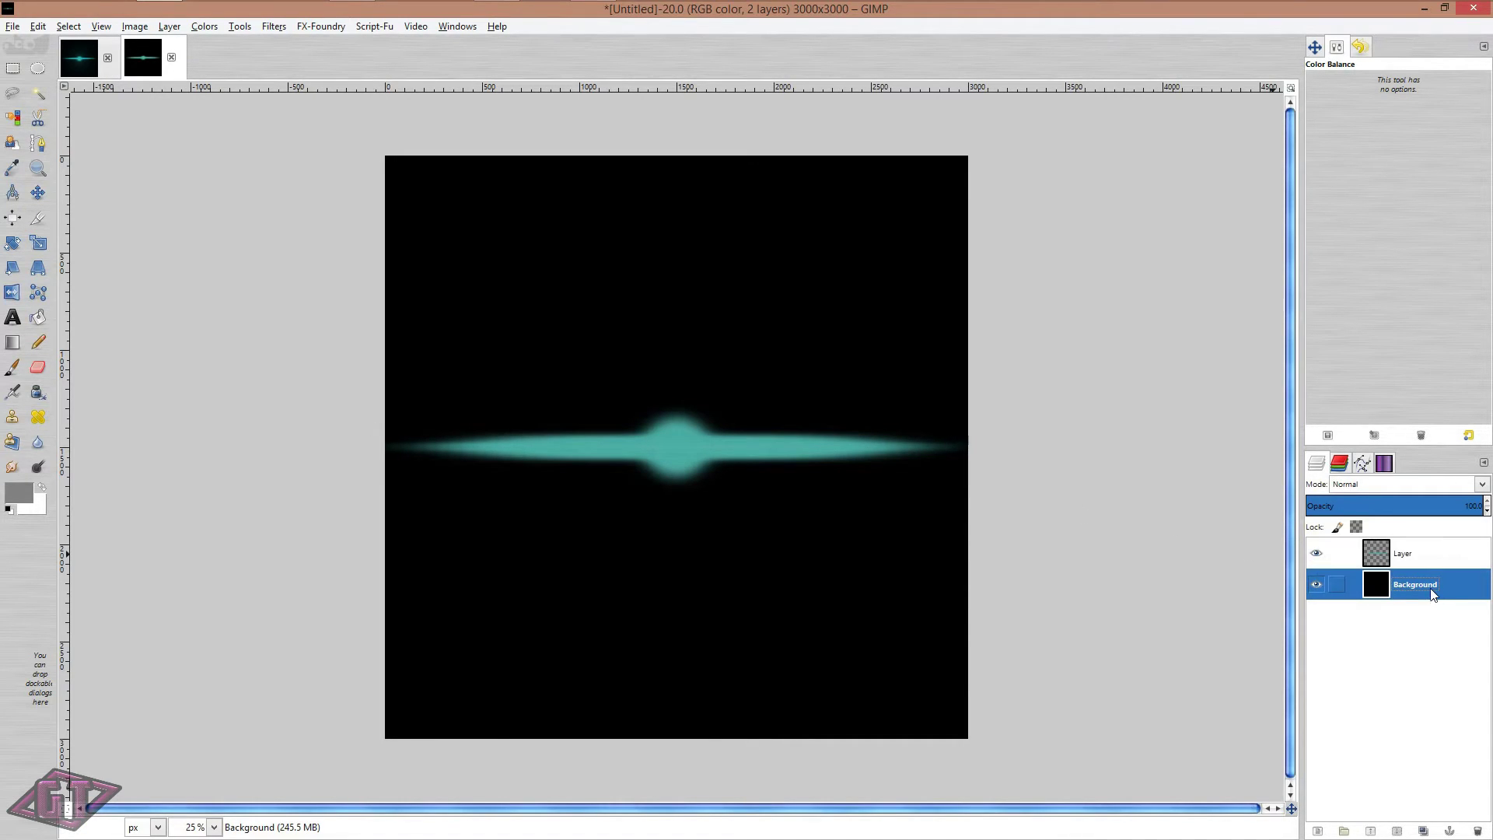
click(1318, 832)
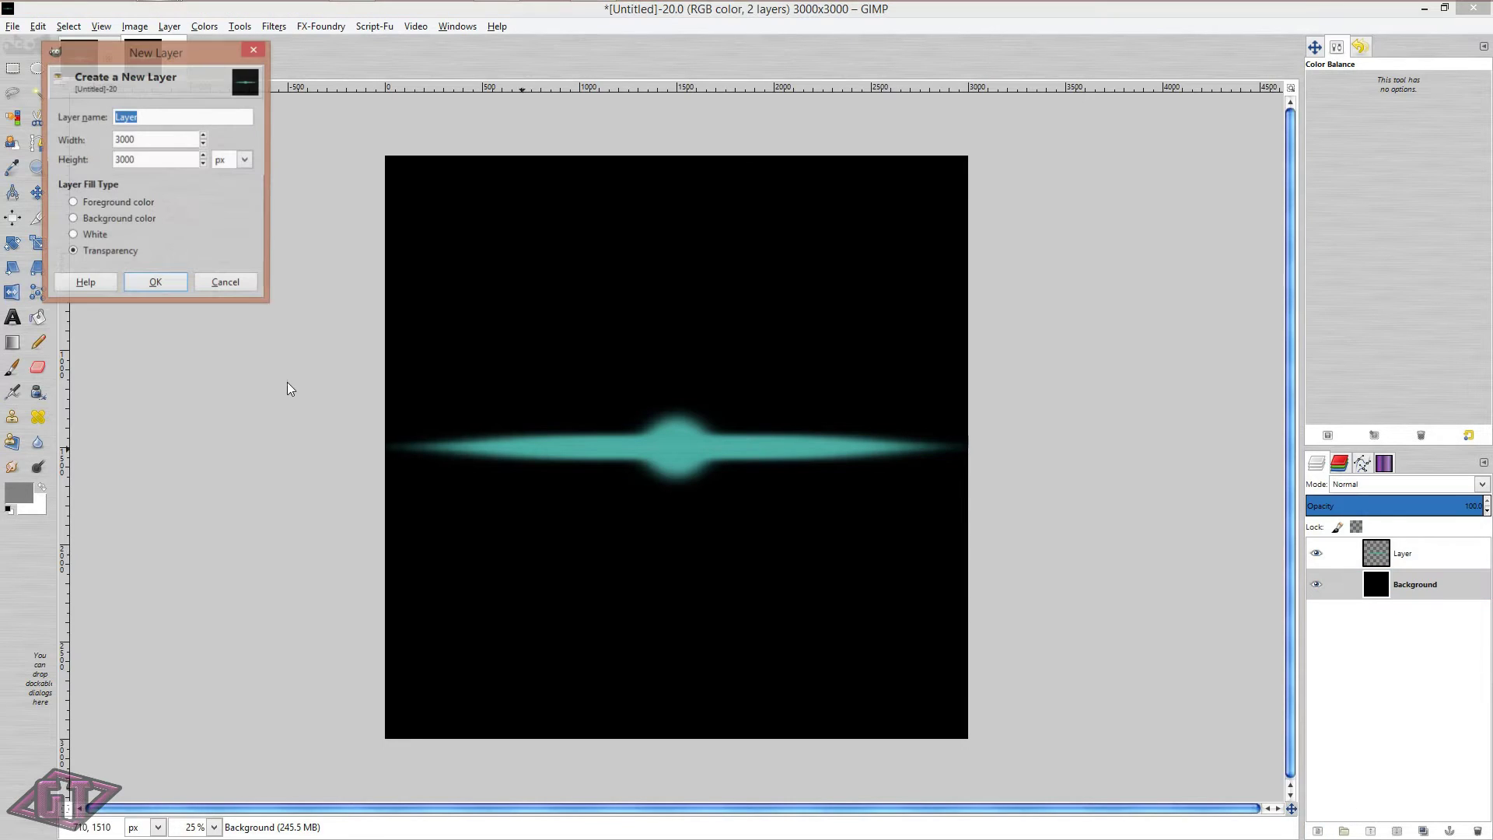
click(154, 285)
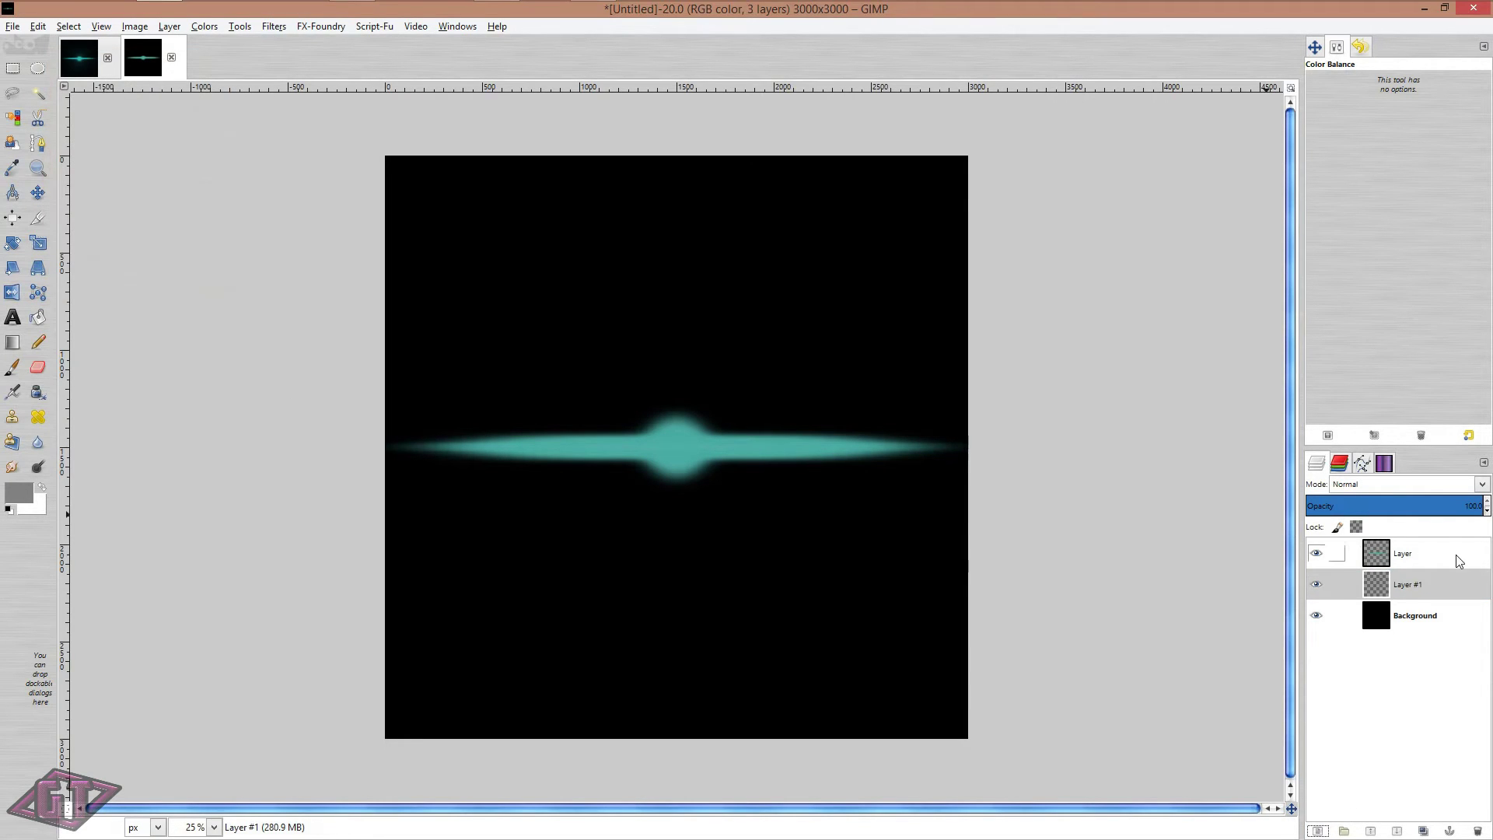
Render a cyan Supernova on the streak Layer, then undo it
click(1392, 553)
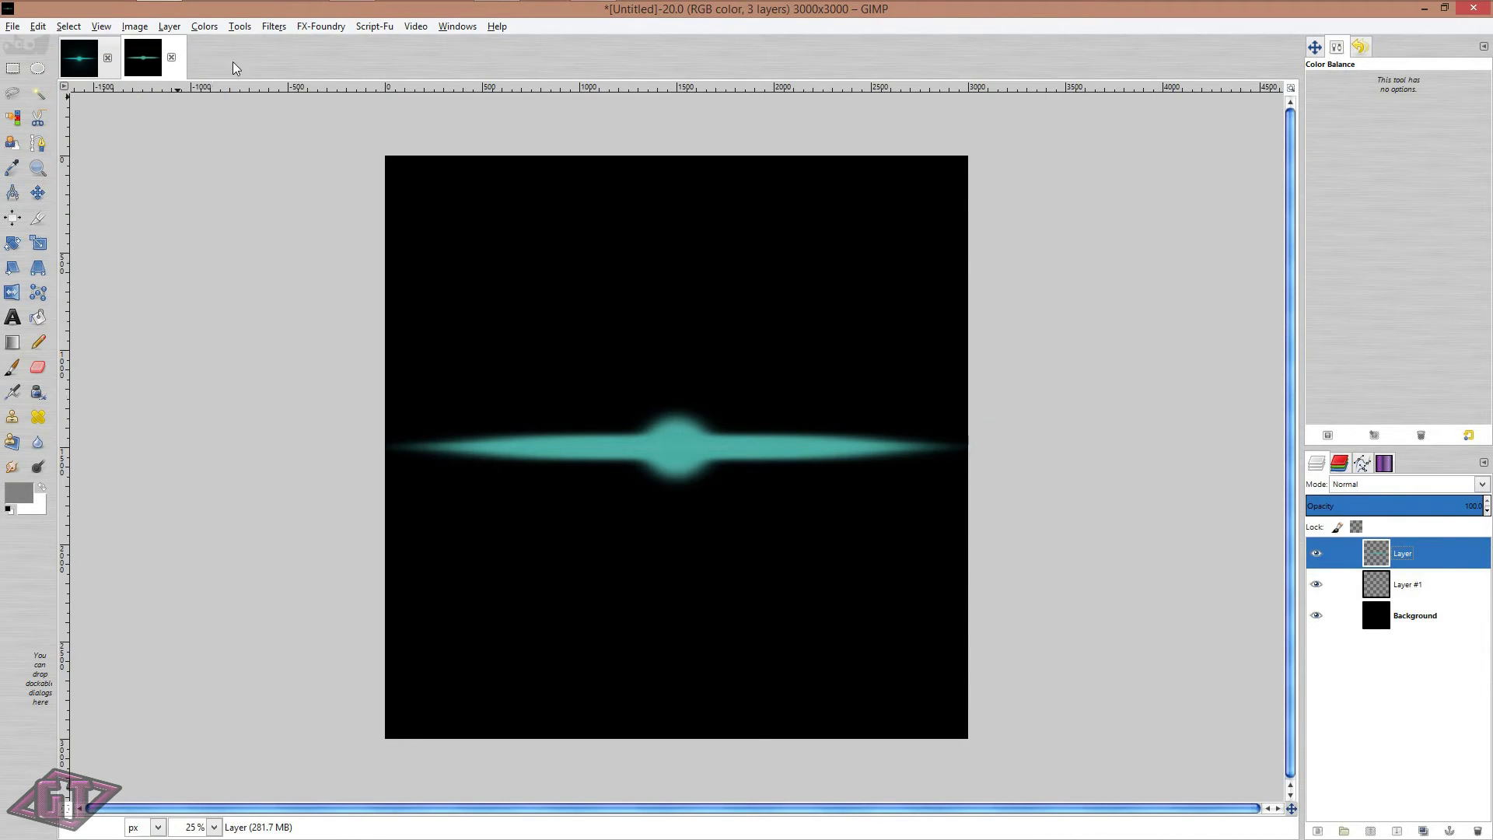
click(272, 27)
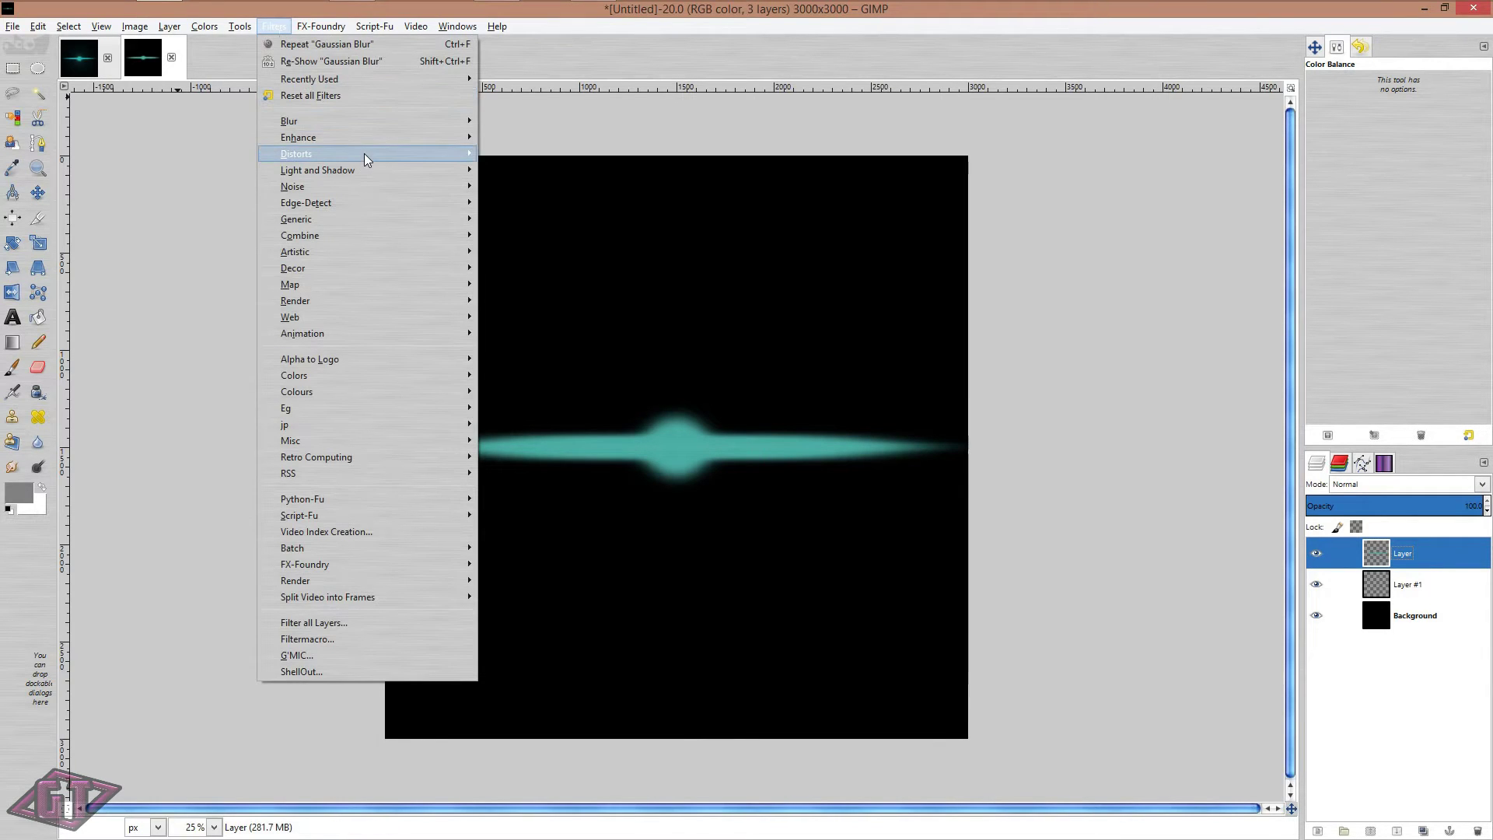
mouse_move(377, 154)
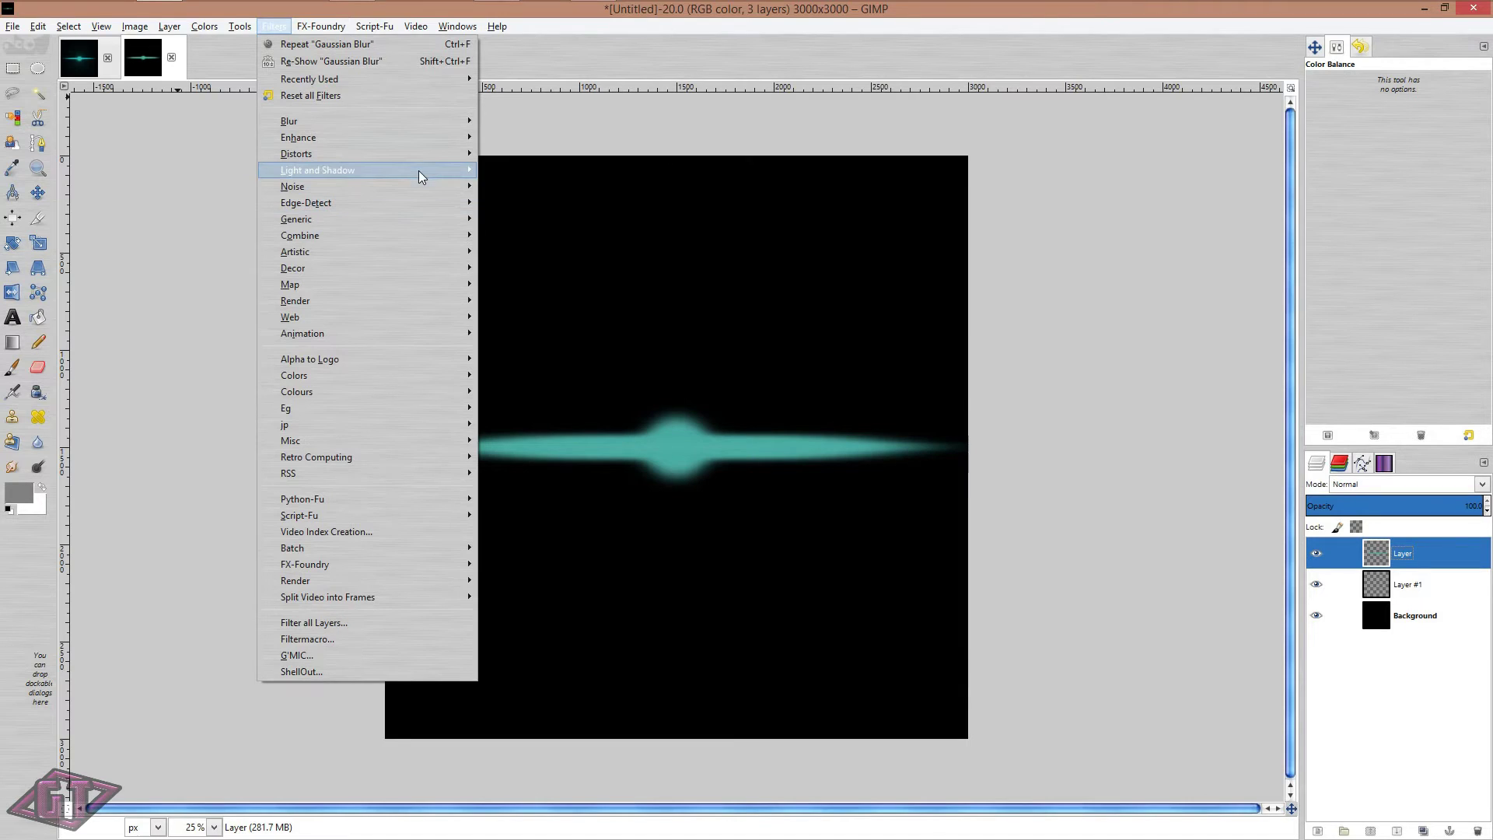
mouse_move(421, 170)
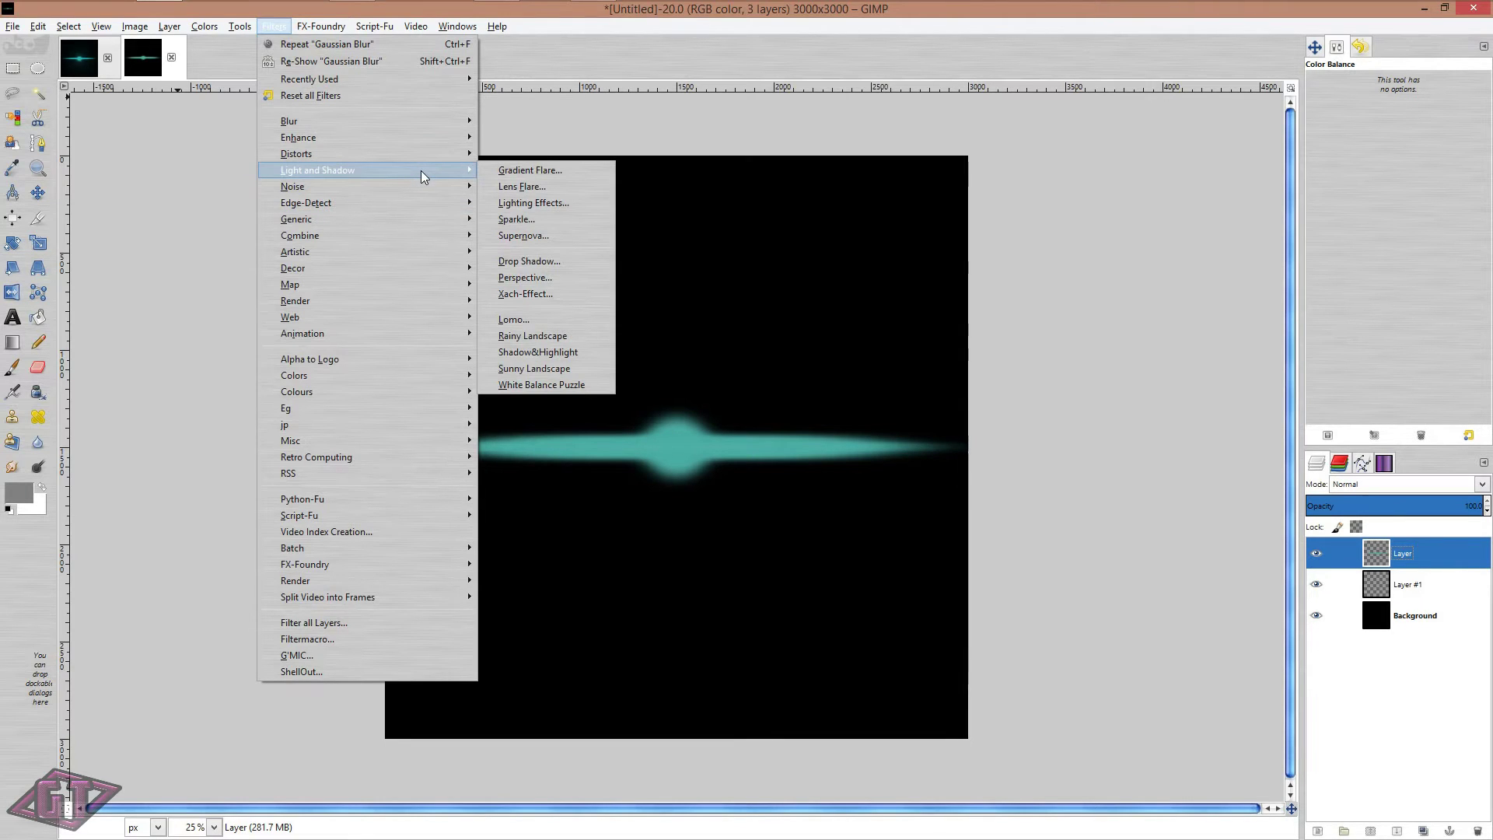
click(566, 231)
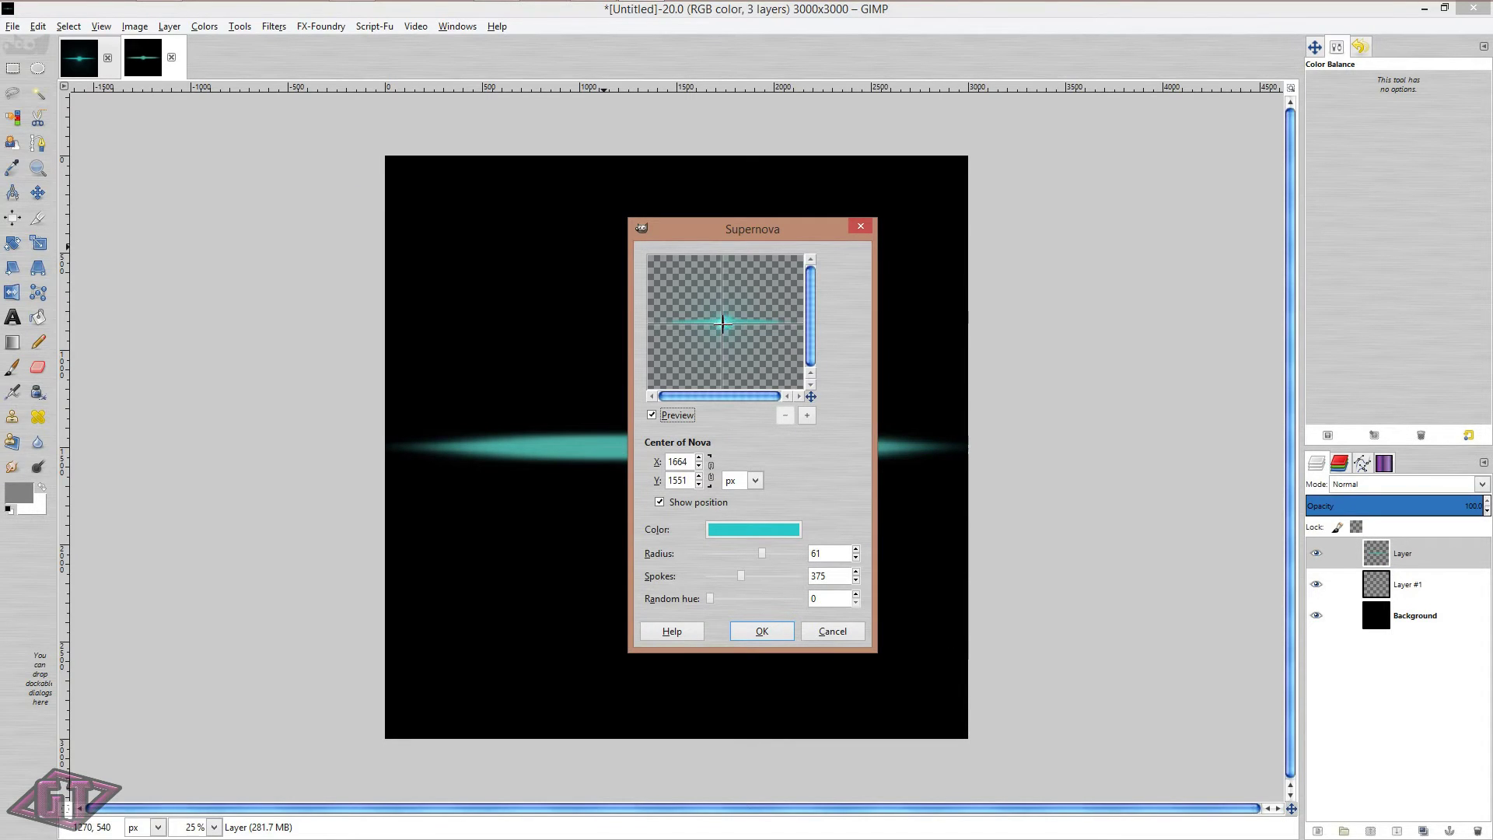
click(723, 323)
click(722, 321)
click(740, 534)
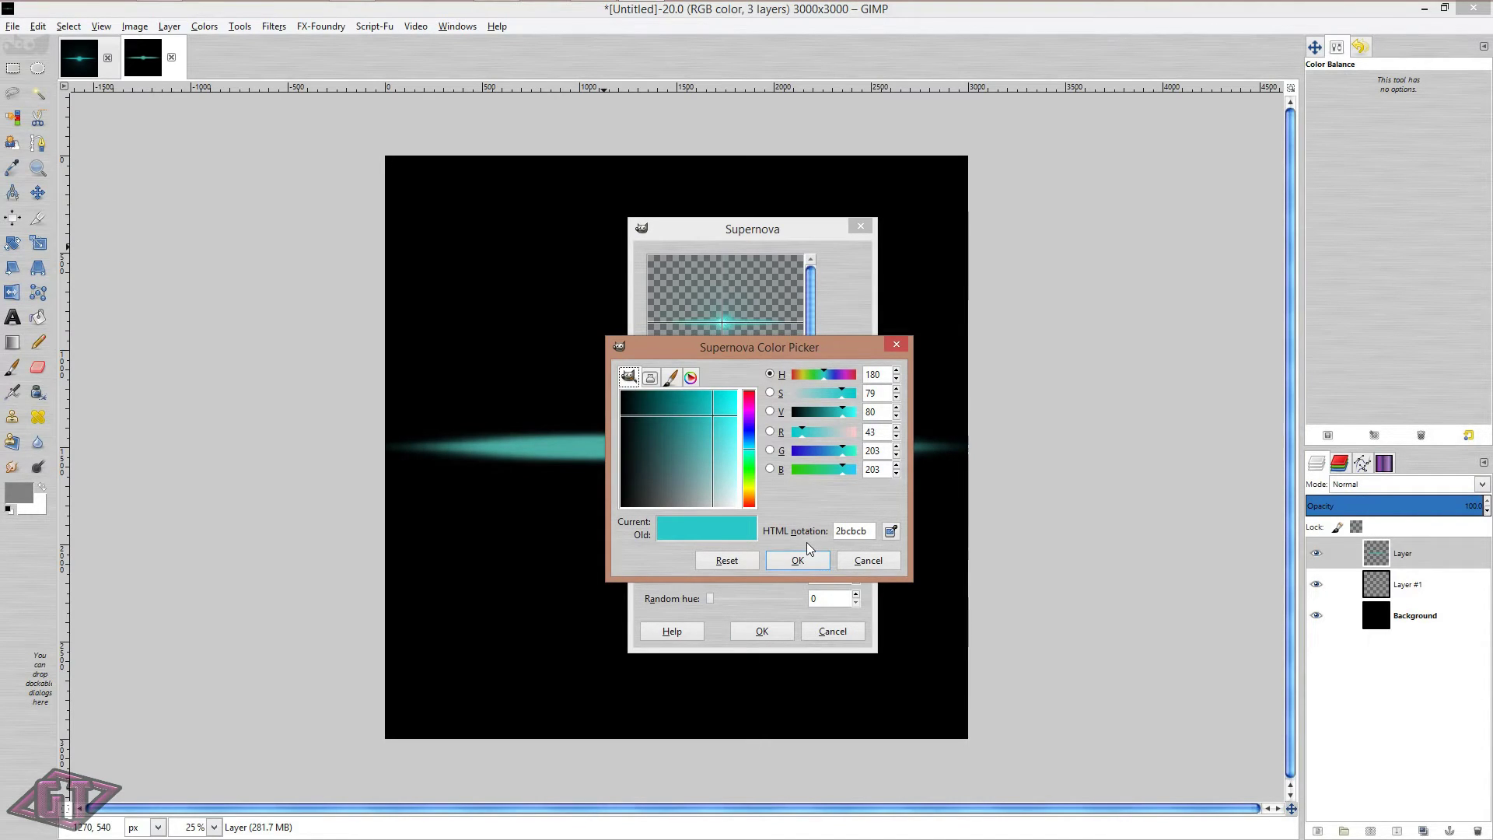
click(797, 560)
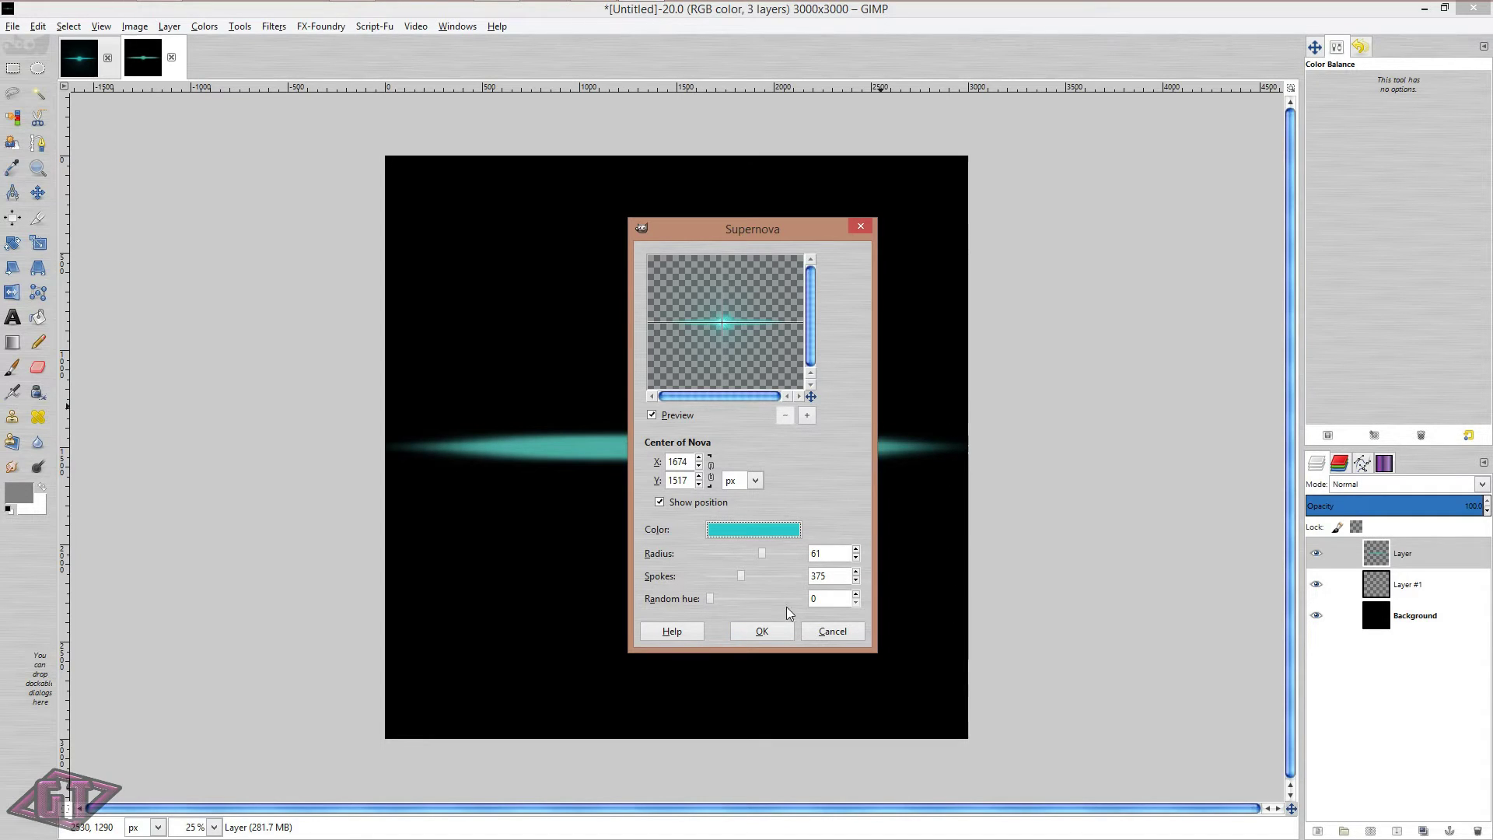
click(782, 634)
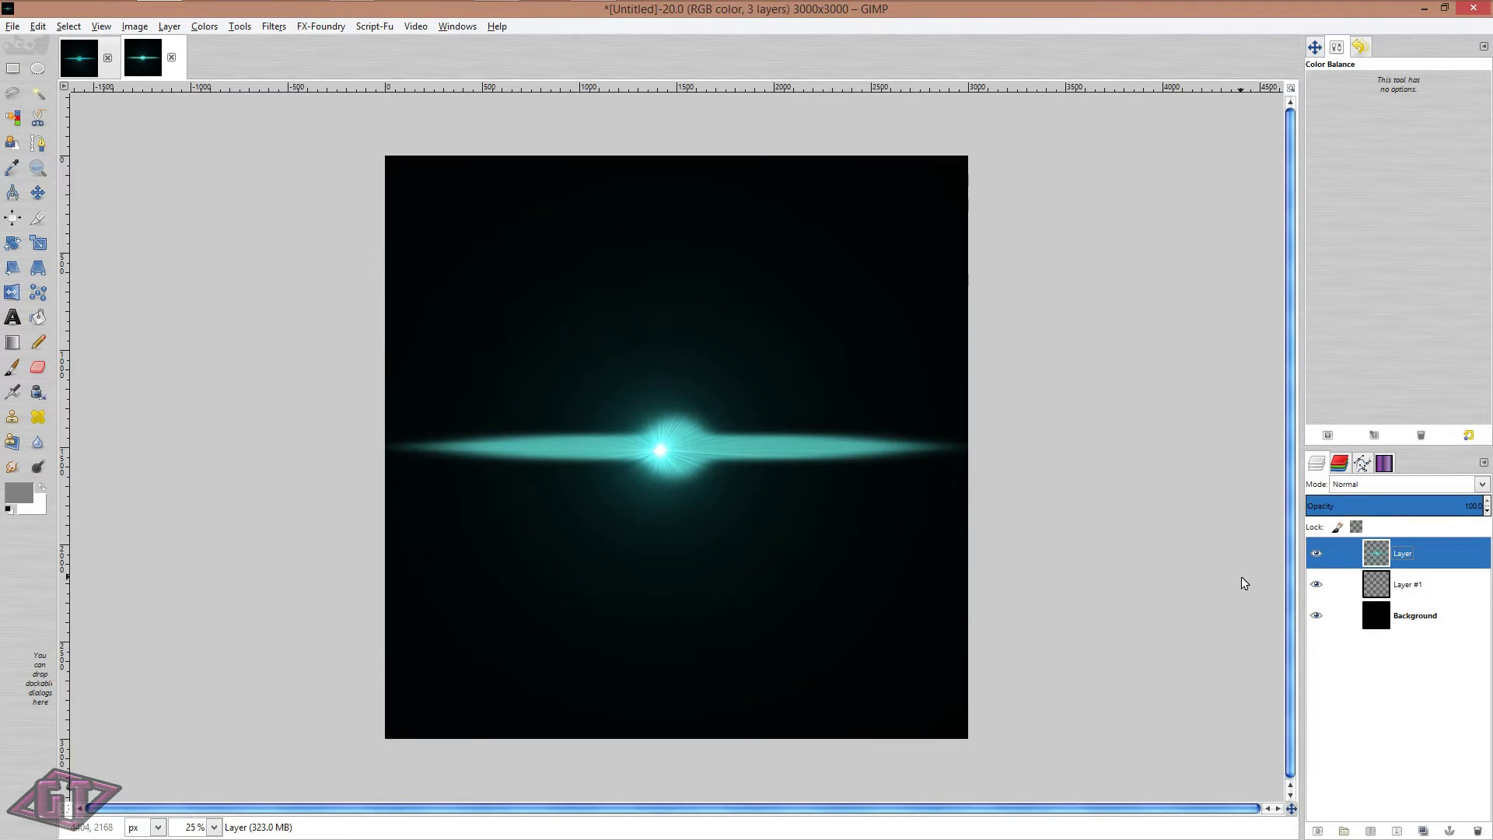
key(ctrl+z)
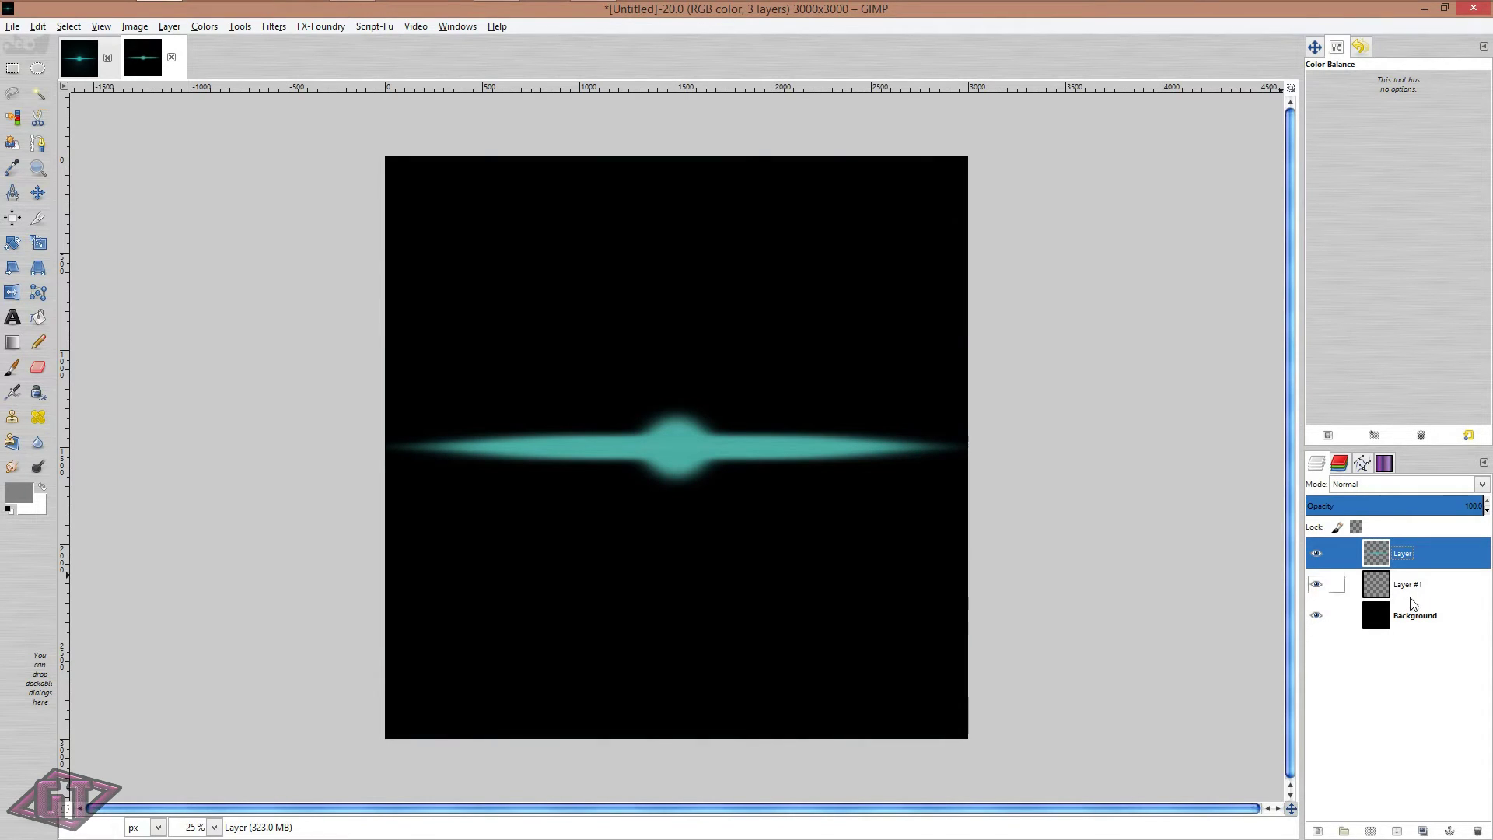
Re-apply the last Supernova on Layer #1, then undo it
click(1412, 595)
click(275, 30)
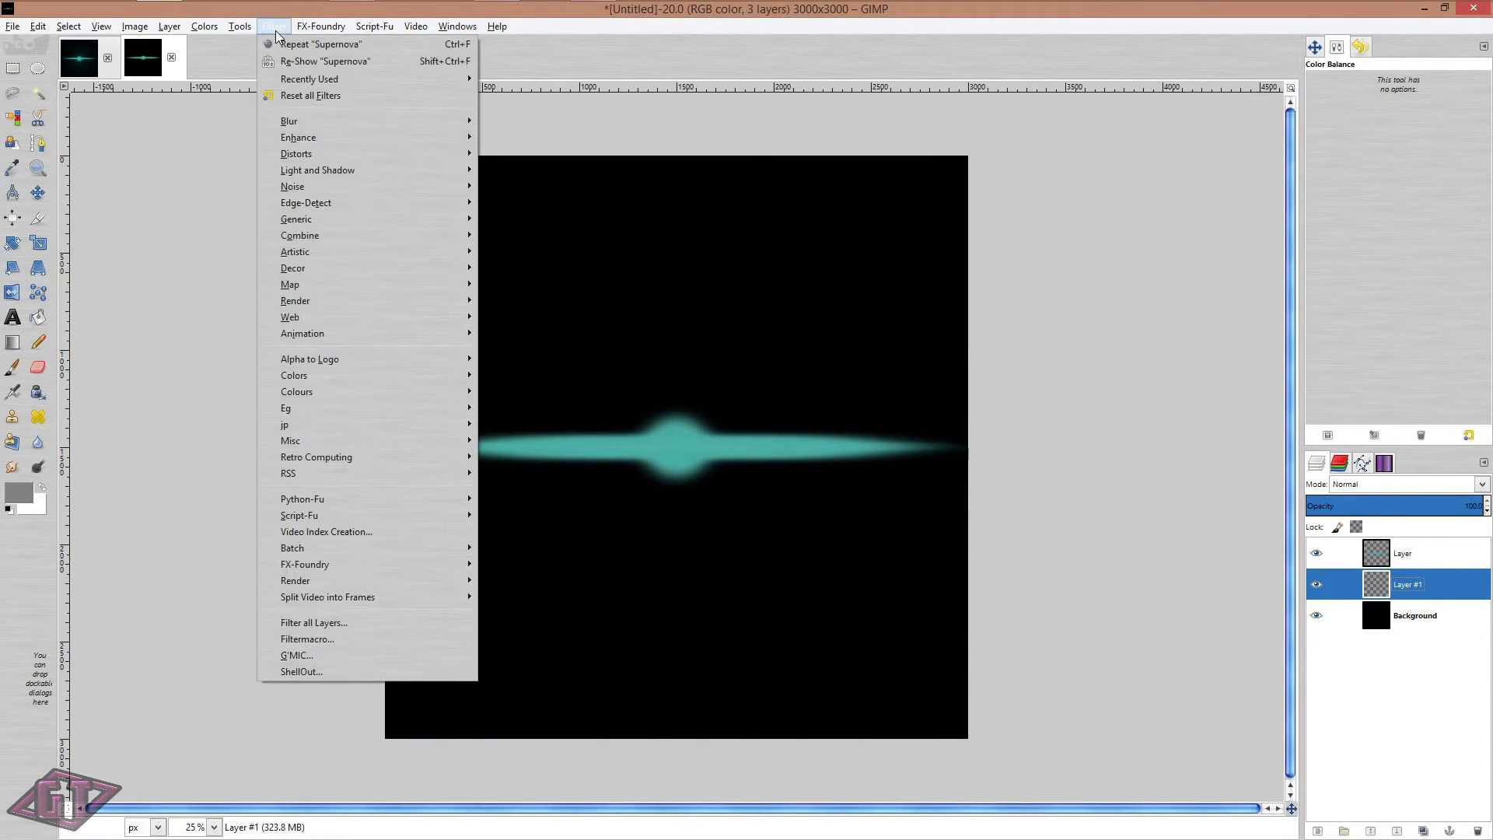
click(312, 47)
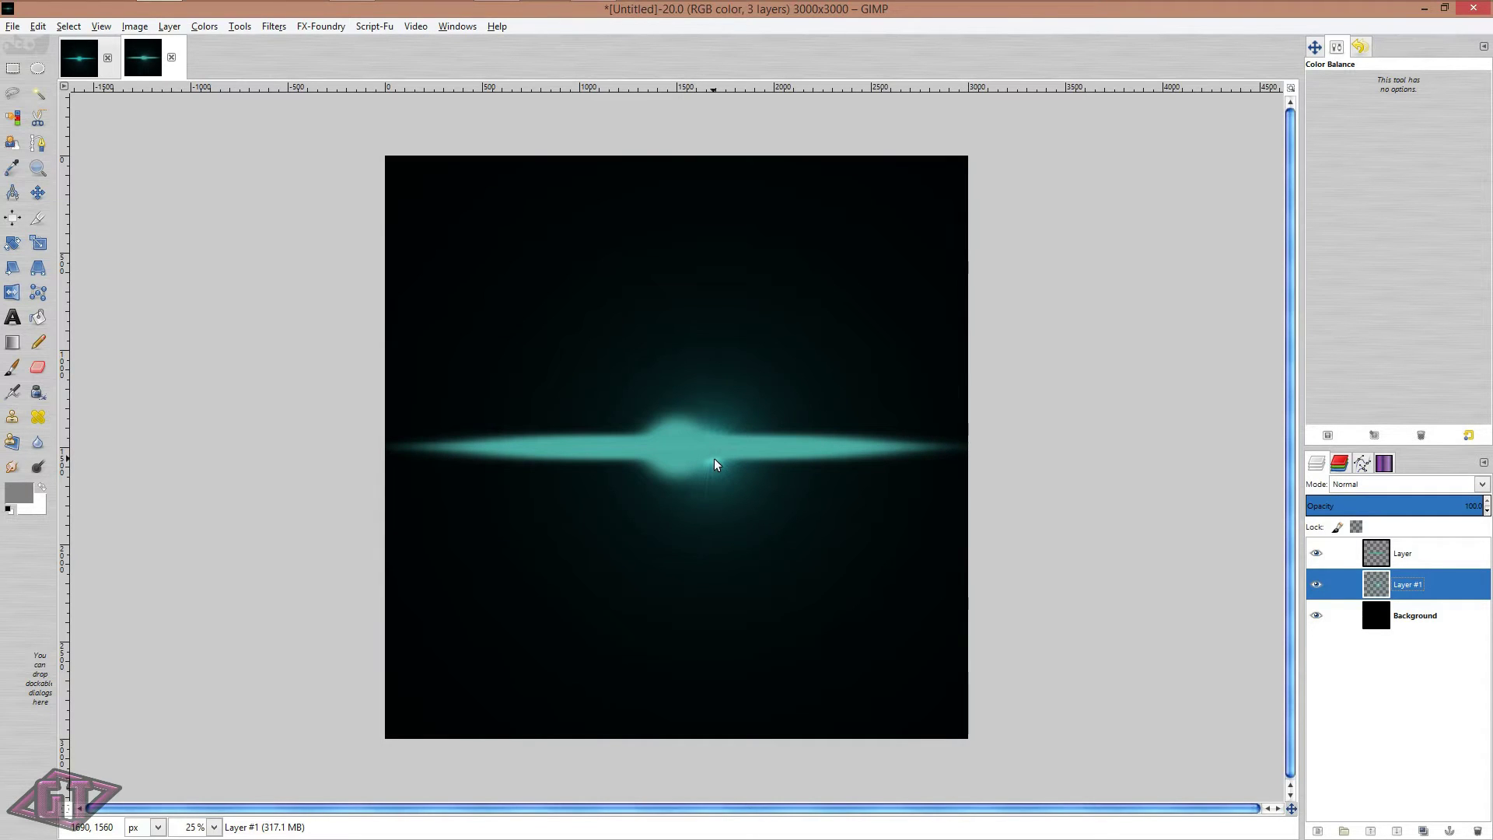
key(ctrl+z)
Render the Supernova on Layer #1 with its centre moved to X 1530, Y 1515
click(274, 26)
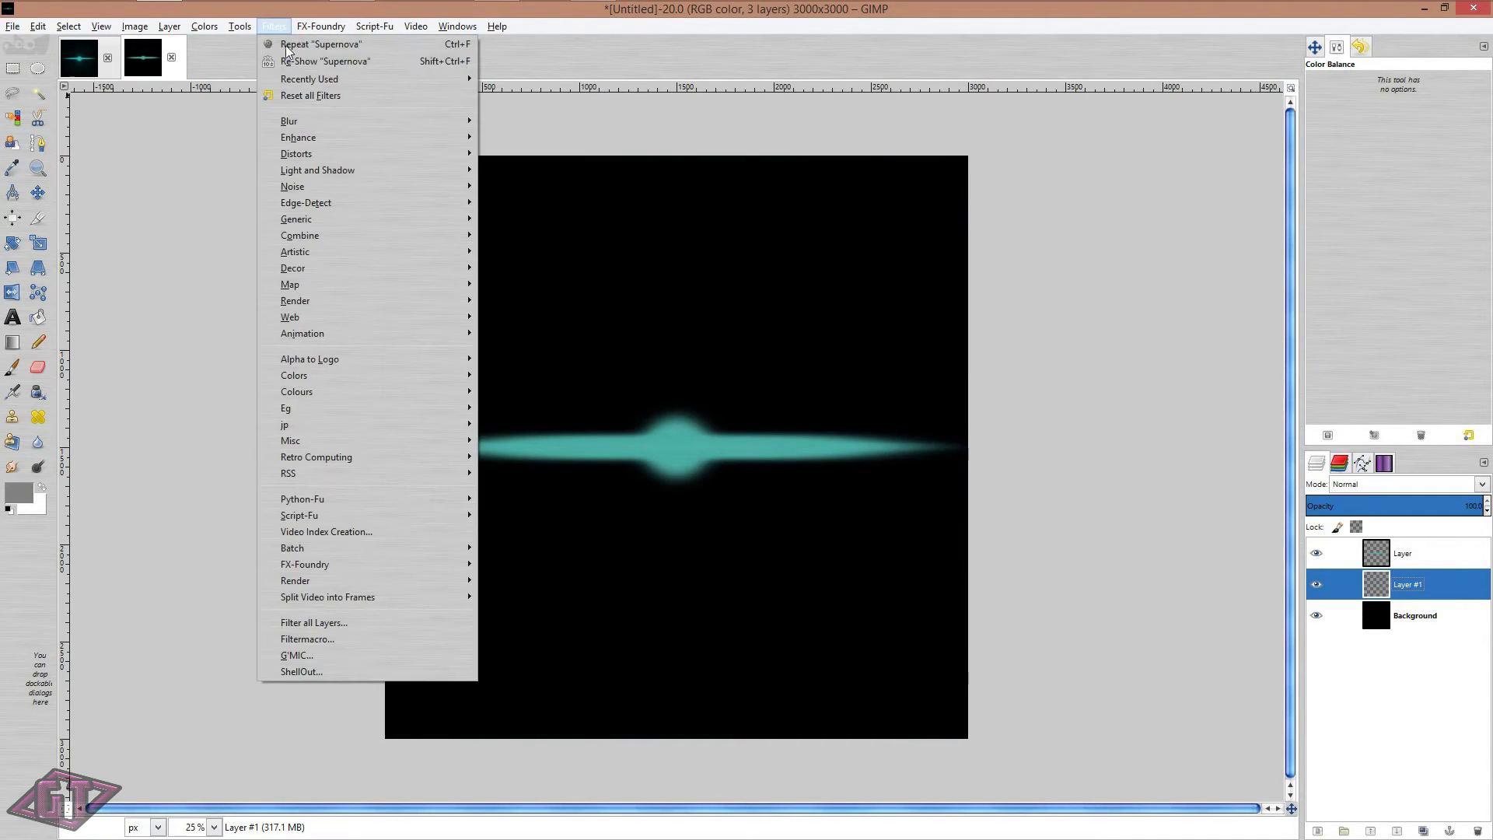
click(291, 61)
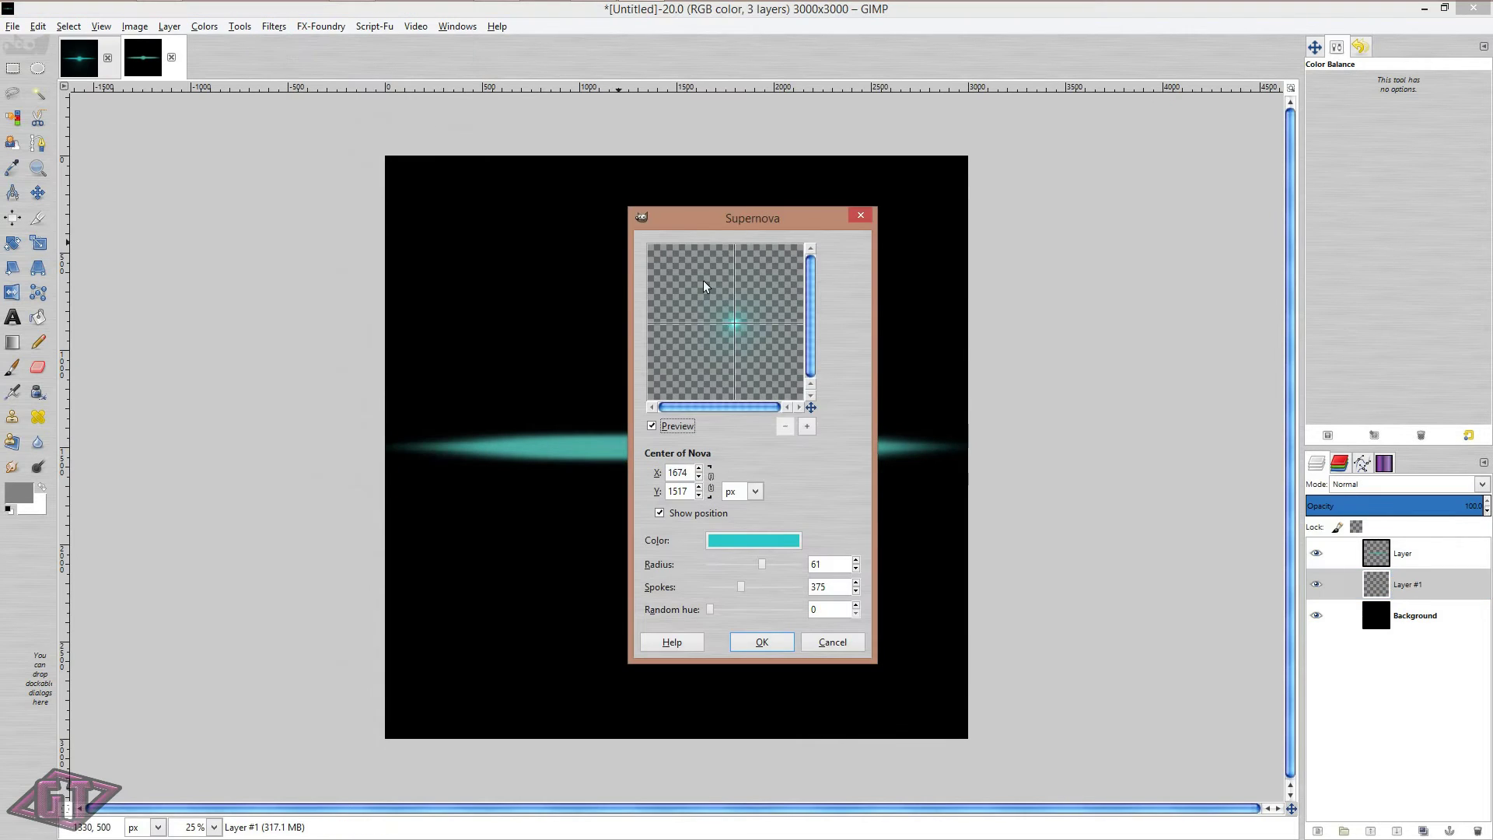
click(732, 322)
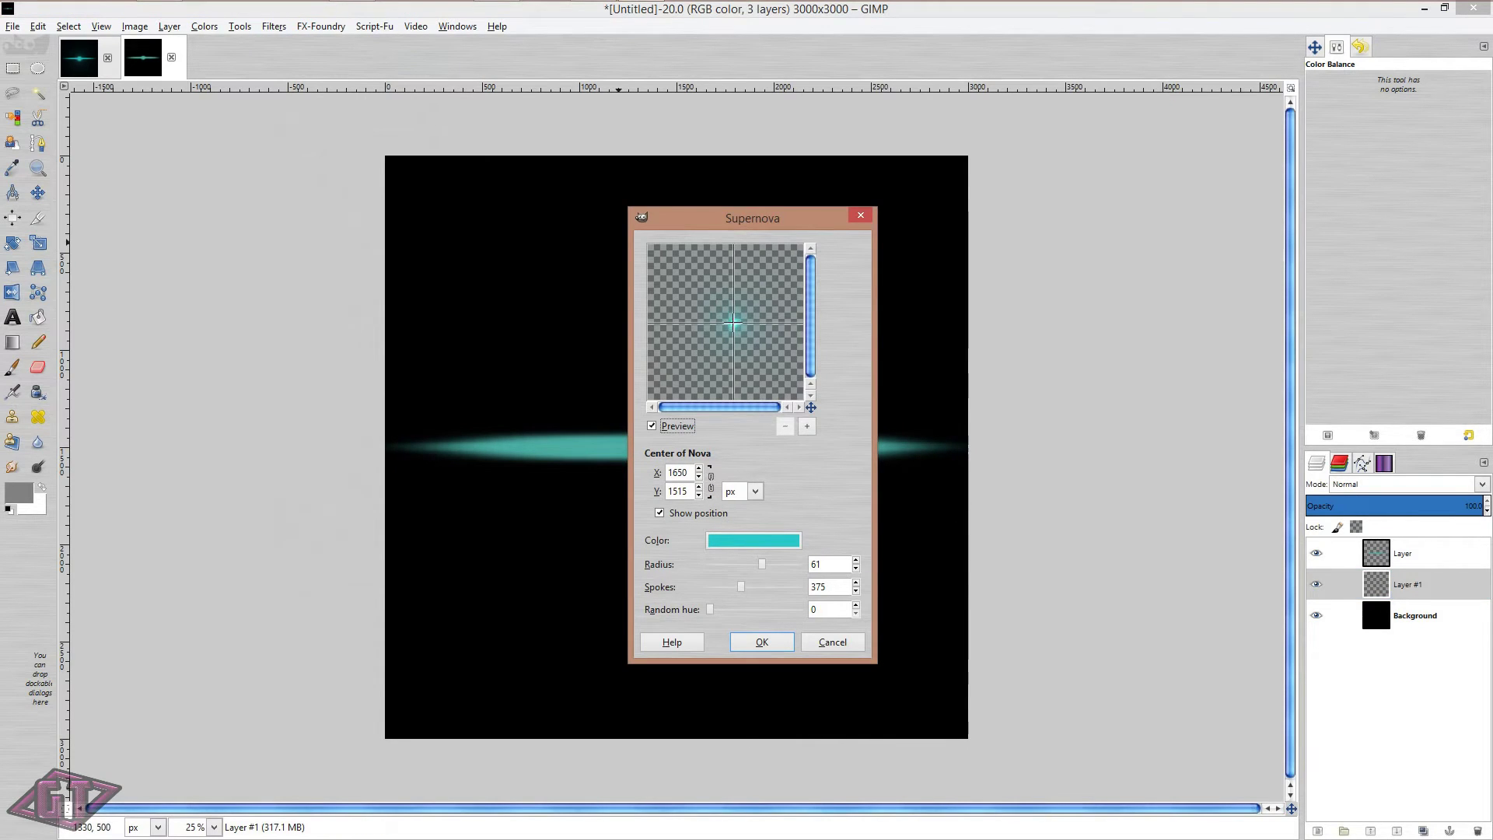
click(730, 322)
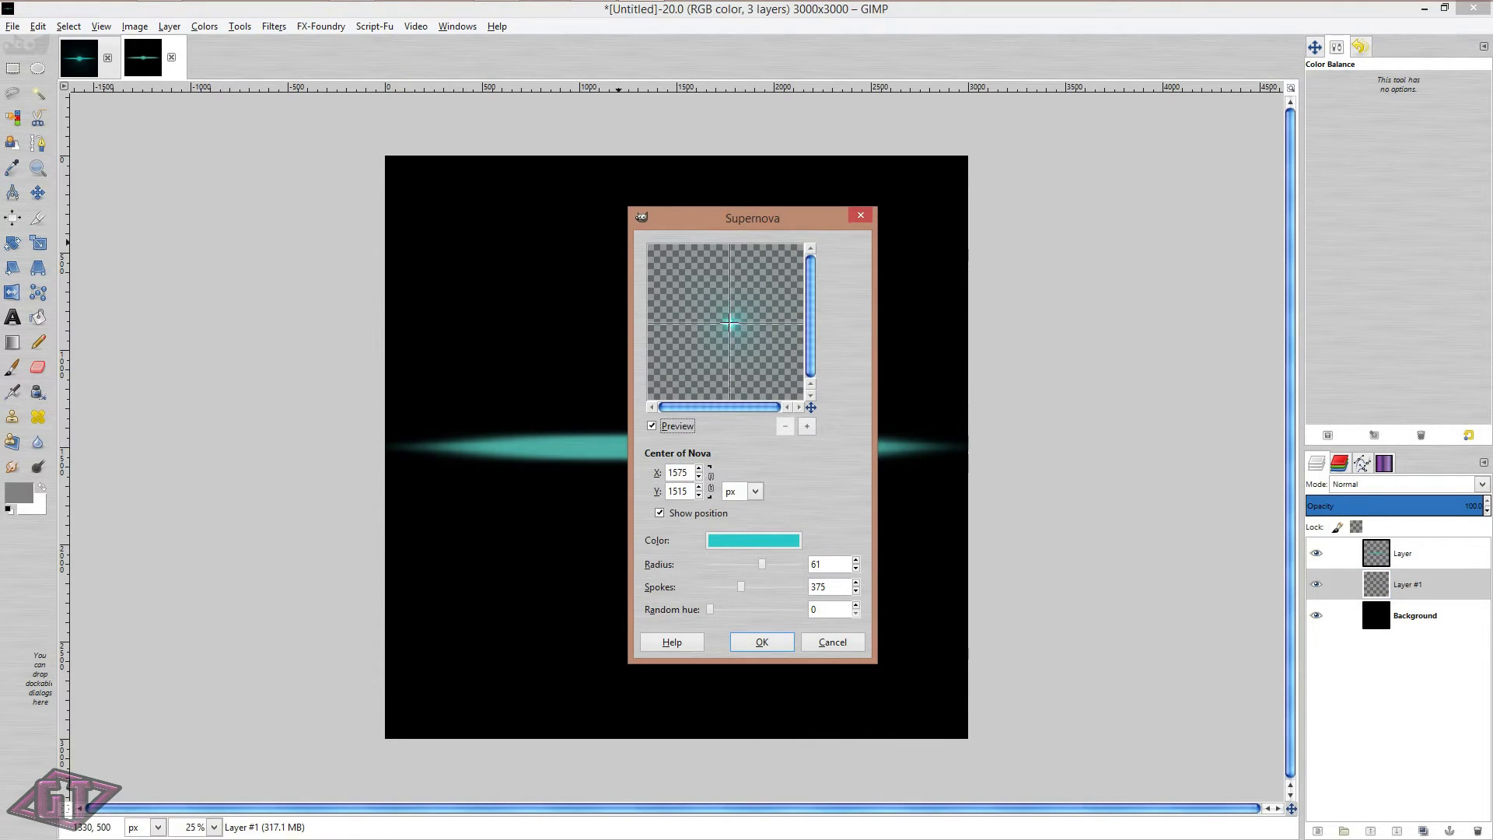
click(729, 322)
click(727, 322)
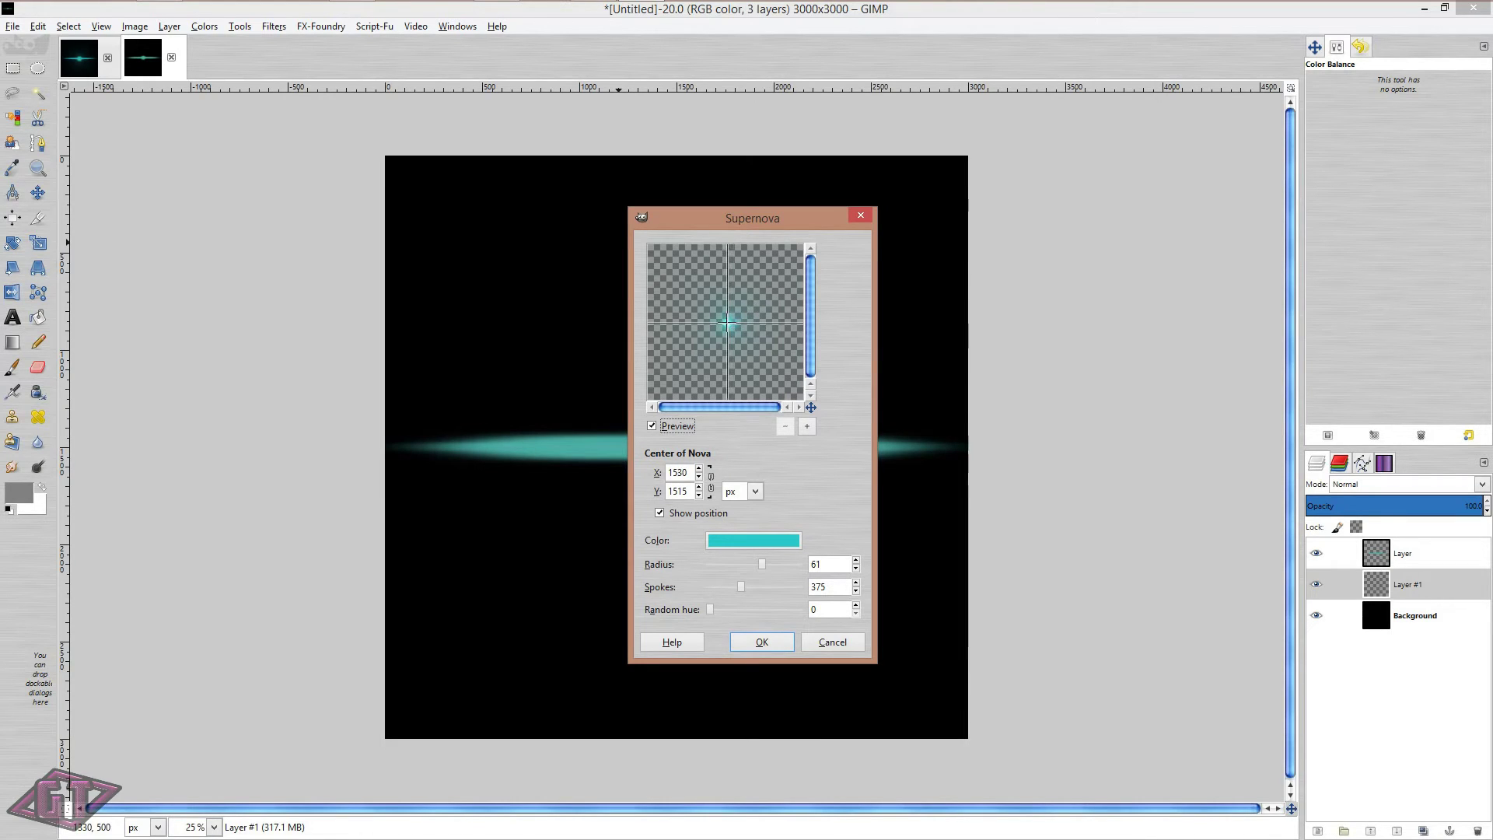
click(775, 643)
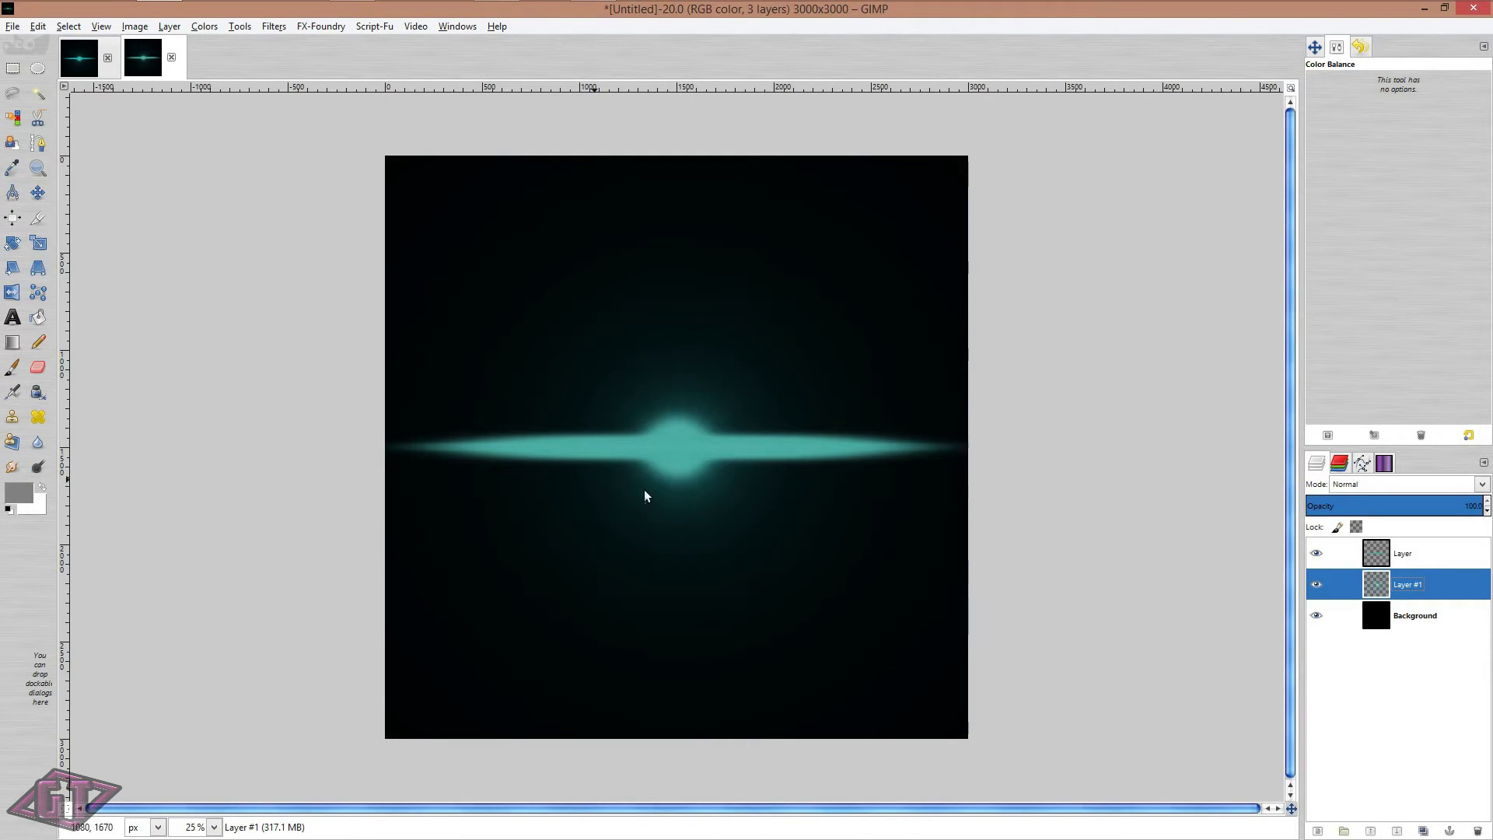
click(1417, 558)
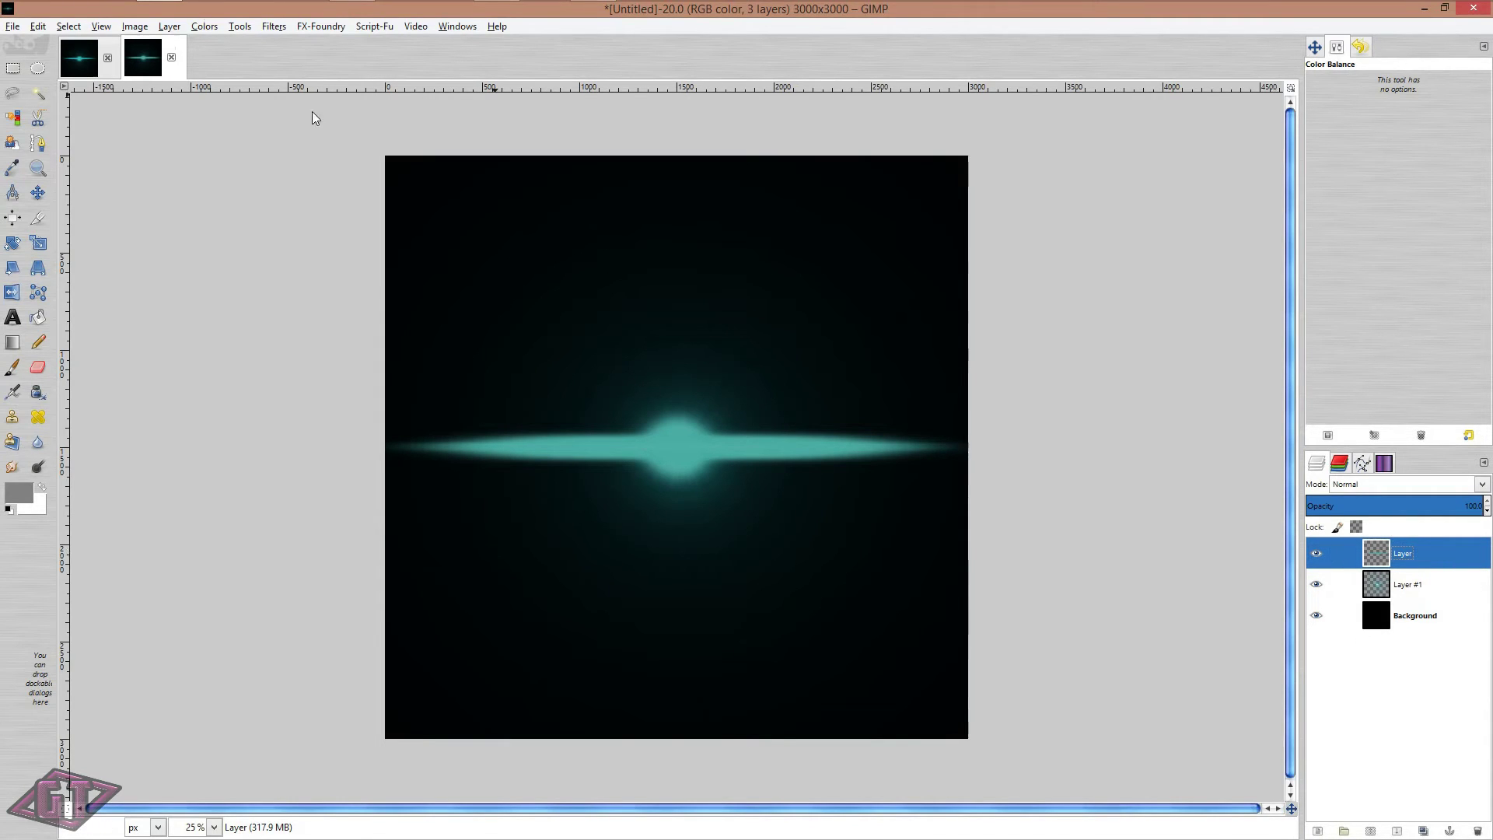
Apply G'MIC's Patterns > Strip filter as a new layer, then close G'MIC
click(272, 27)
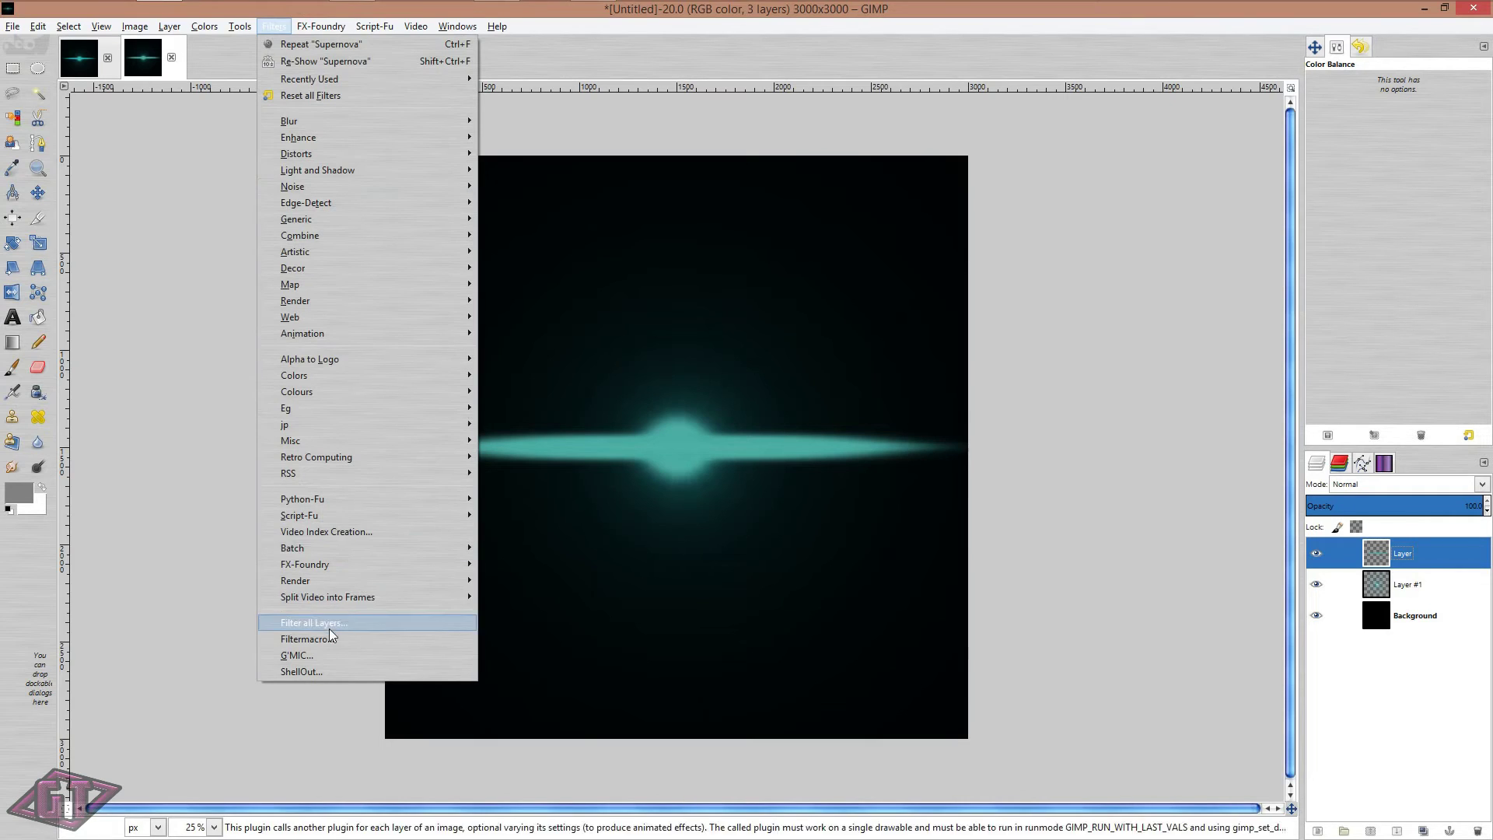
click(322, 655)
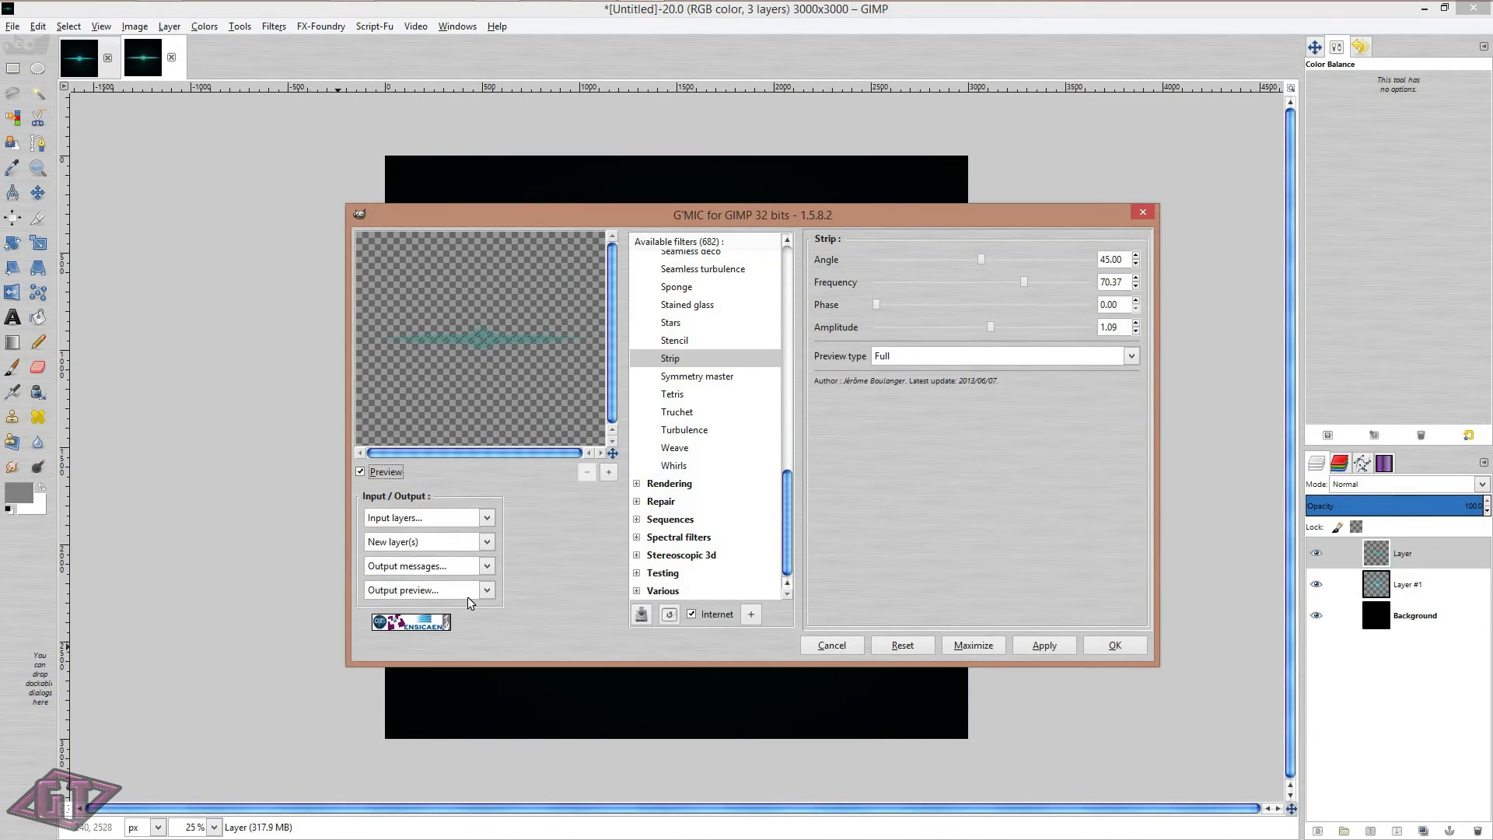
drag(788, 526, 804, 491)
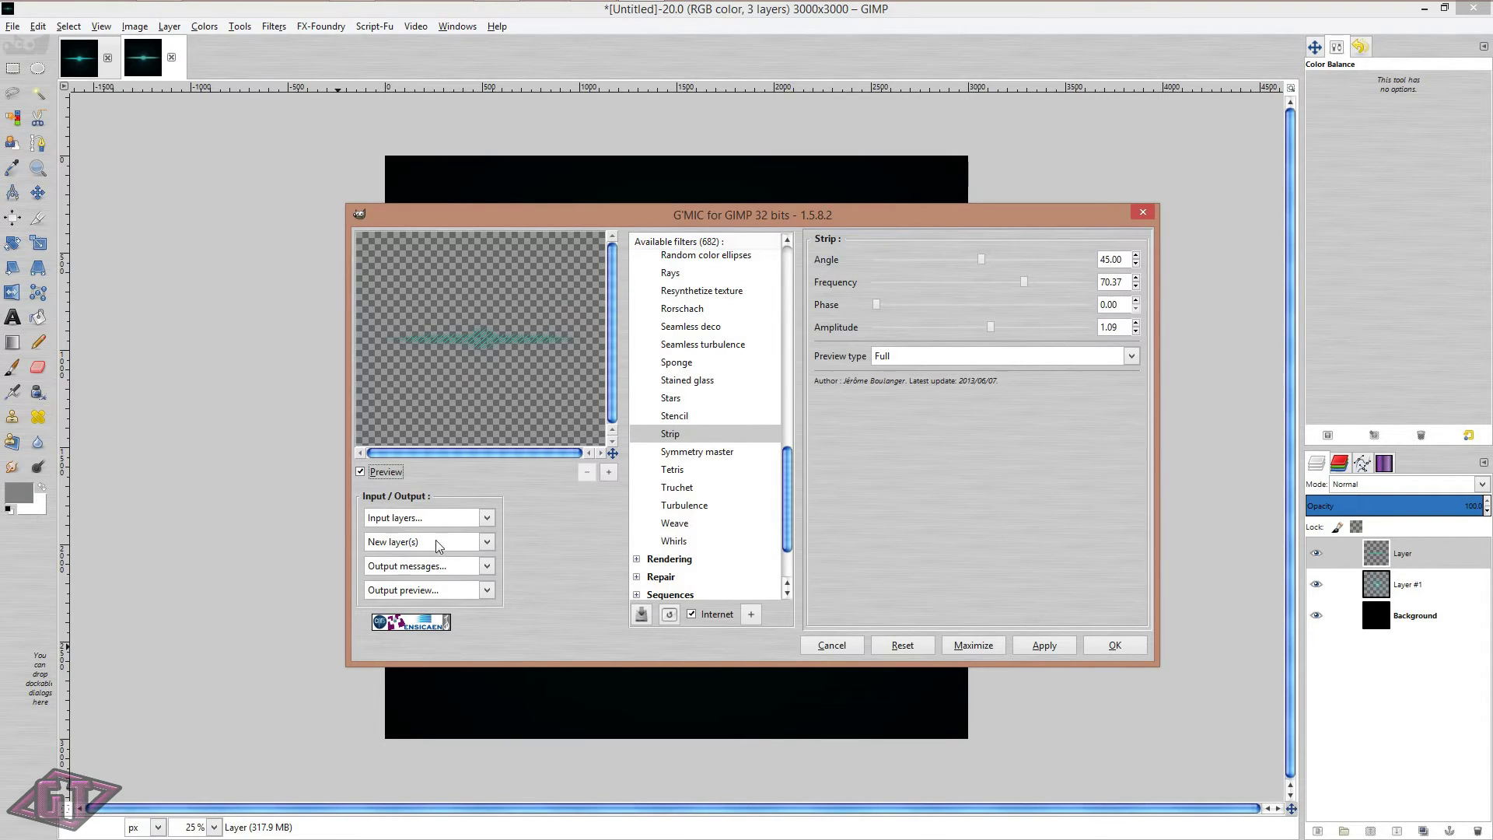
click(479, 542)
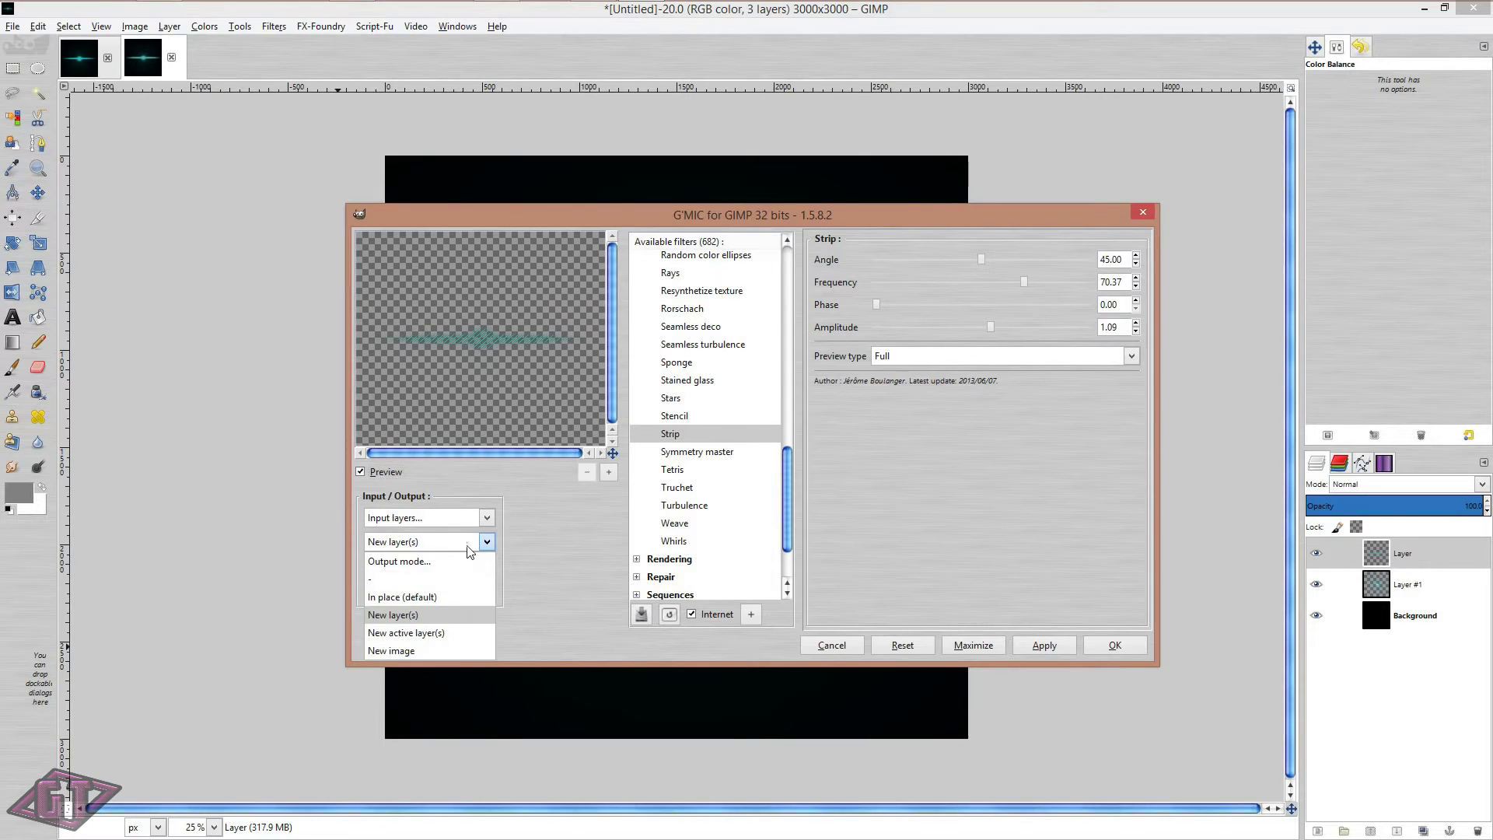
click(441, 615)
click(1027, 650)
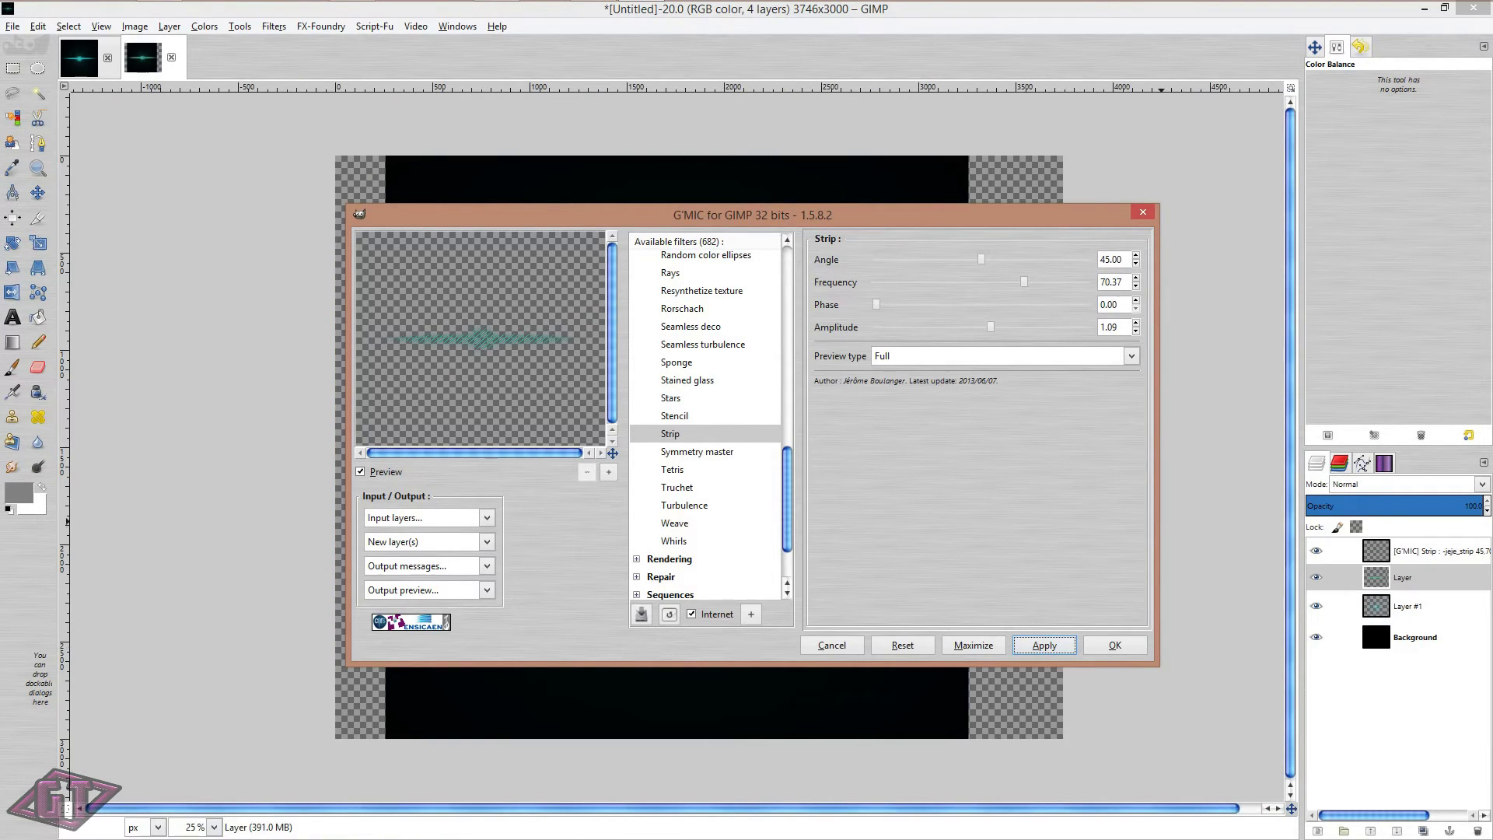
click(1147, 217)
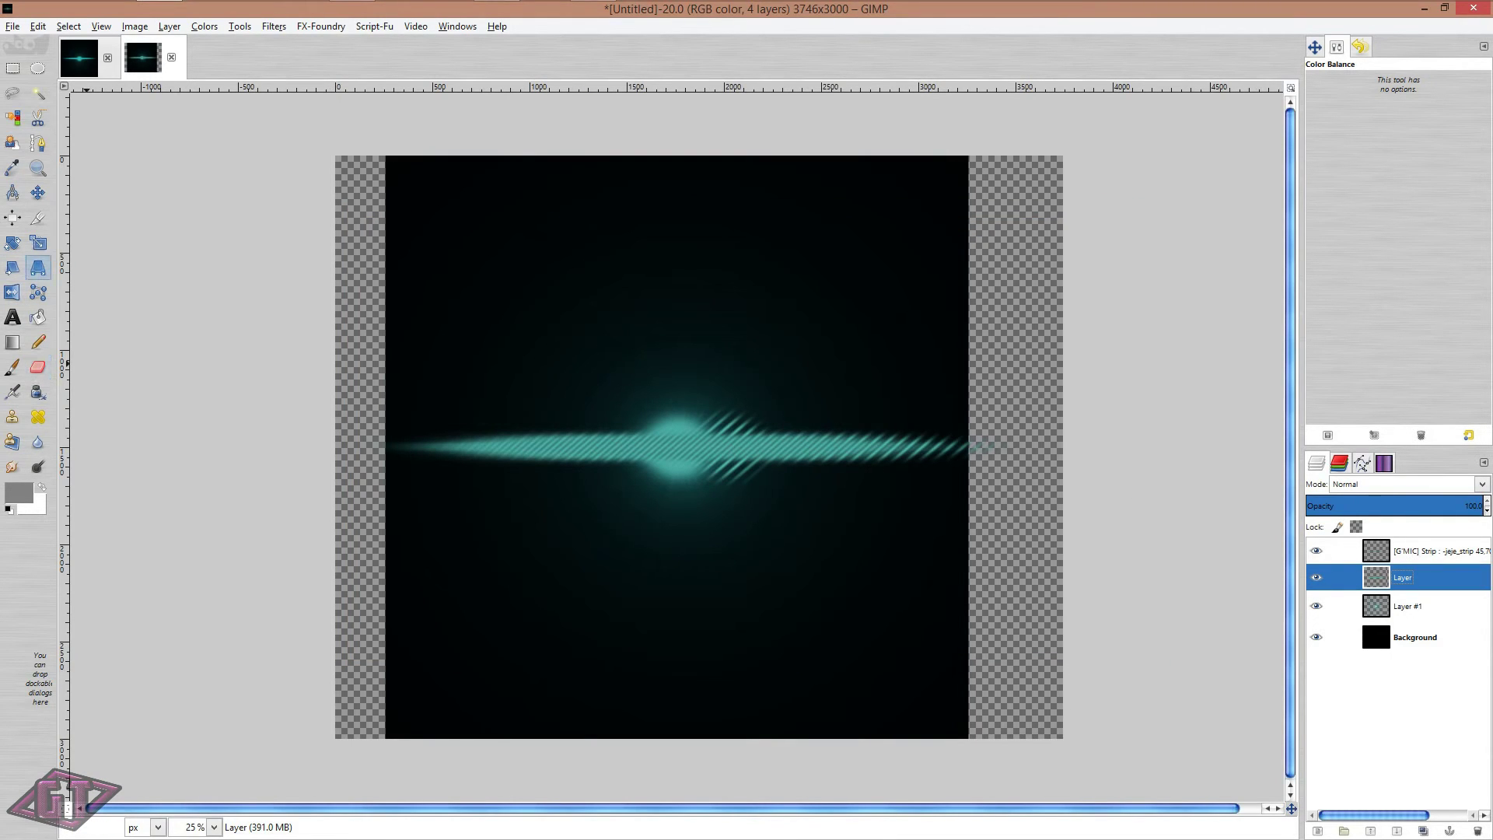
Try shifting the layer left with the Move tool, then undo the move
click(43, 198)
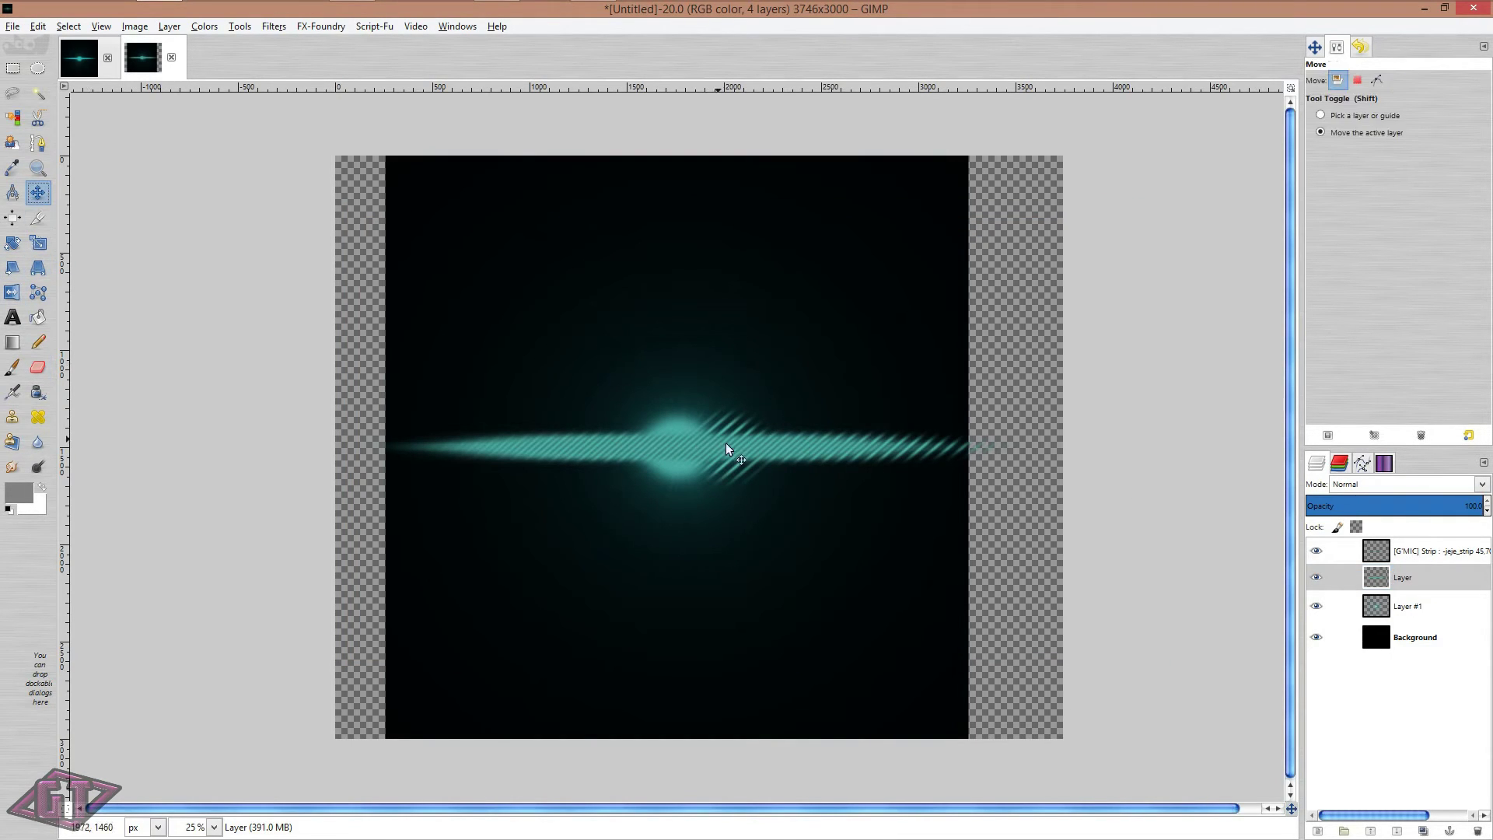
drag(726, 444, 675, 446)
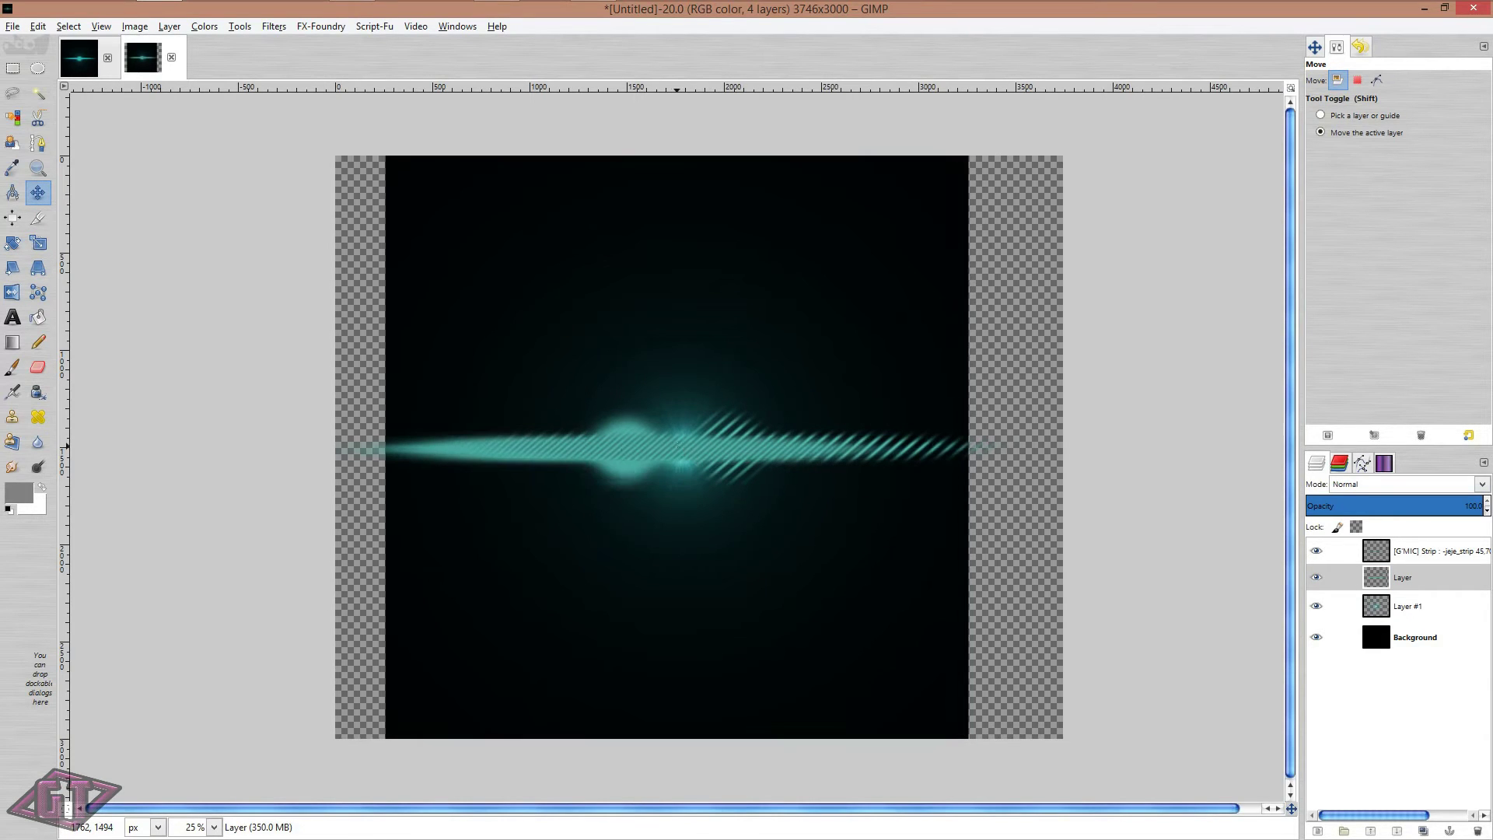
key(ctrl+z)
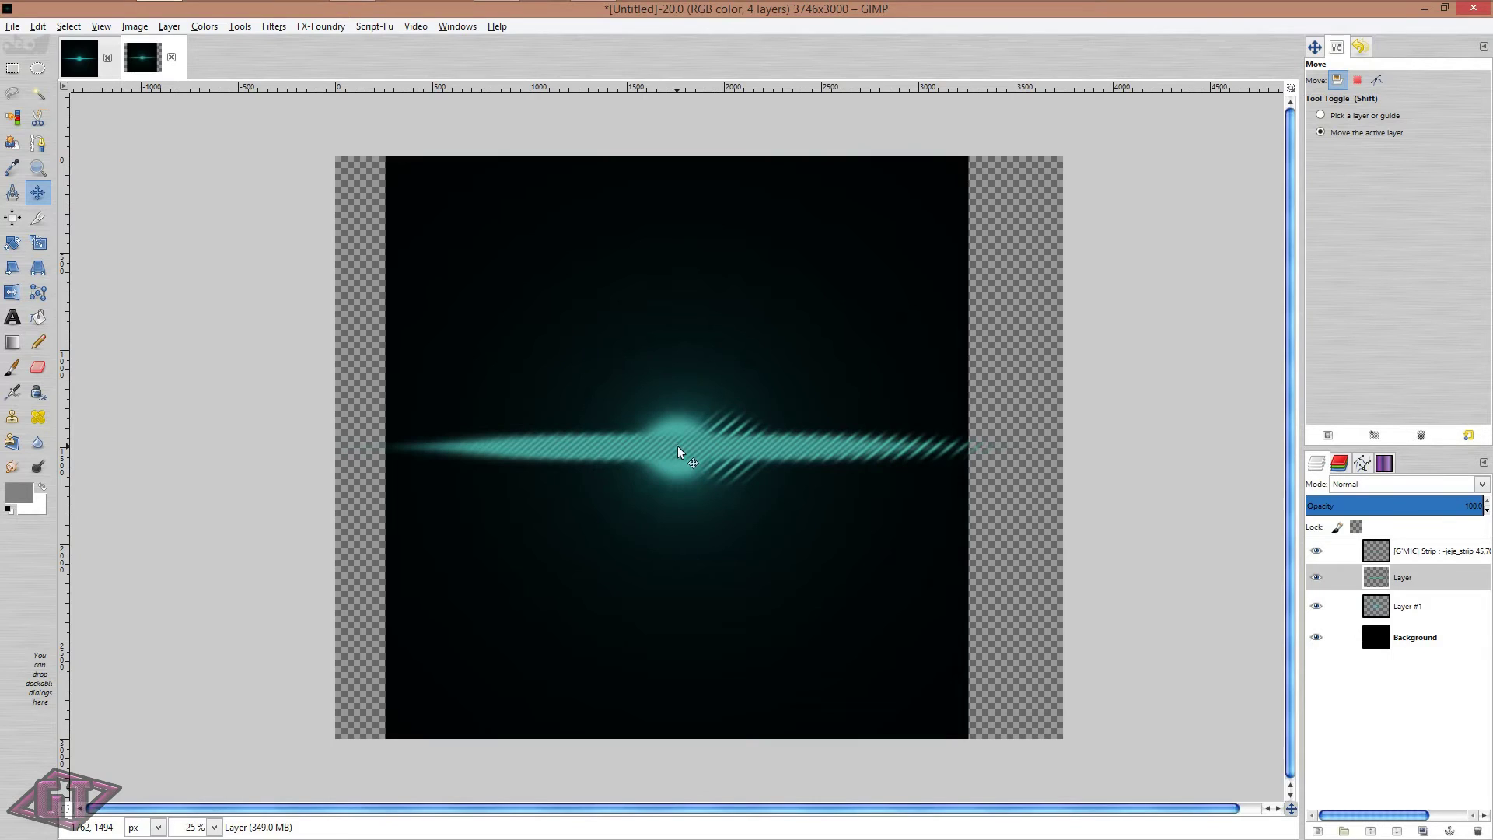
Undo the G'MIC Strip layer, the Supernova glow and Layer #1, then redo Layer #1
click(1376, 80)
key(ctrl+z)
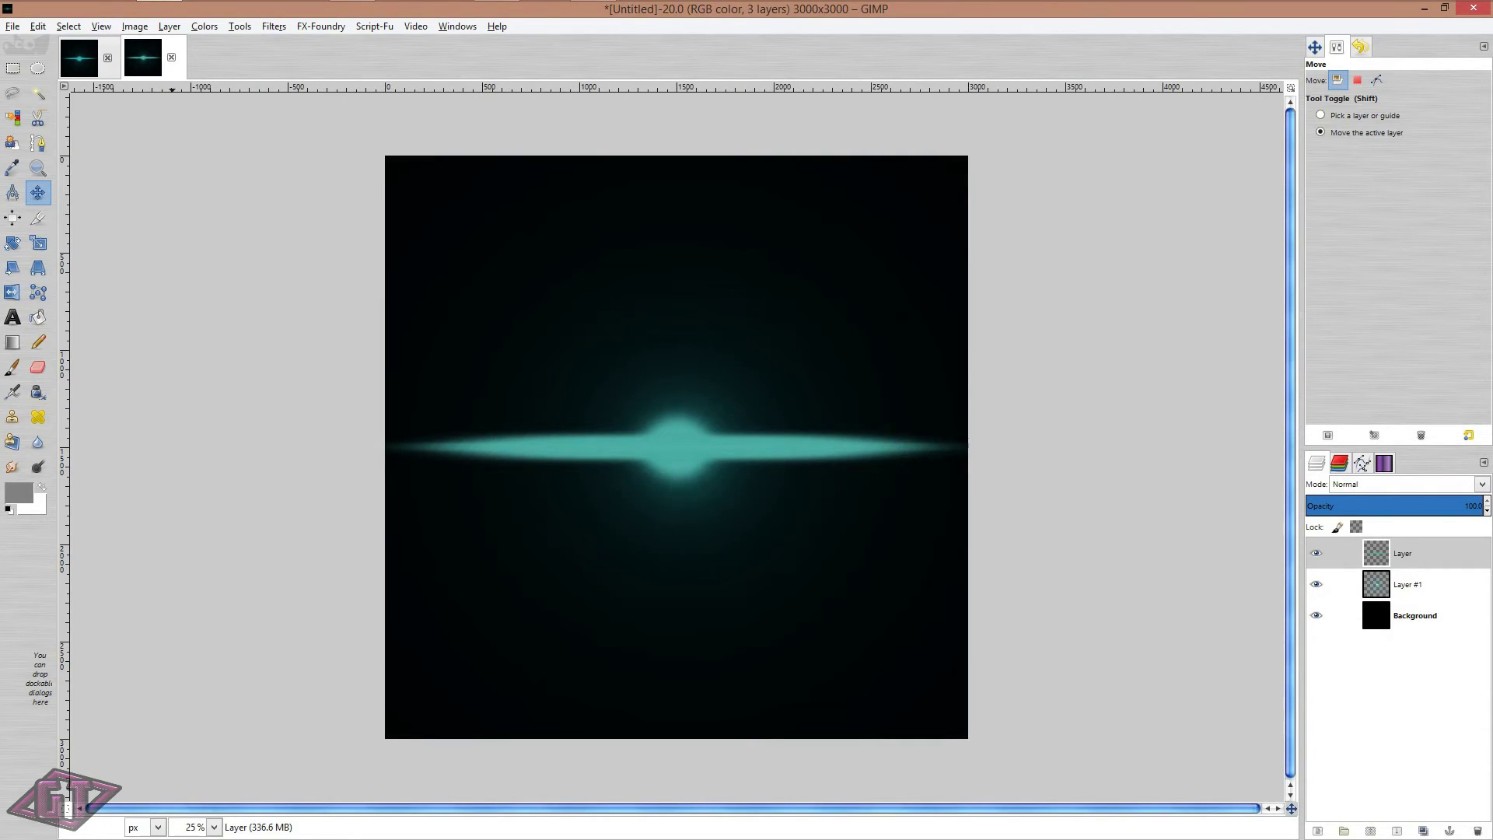
click(48, 29)
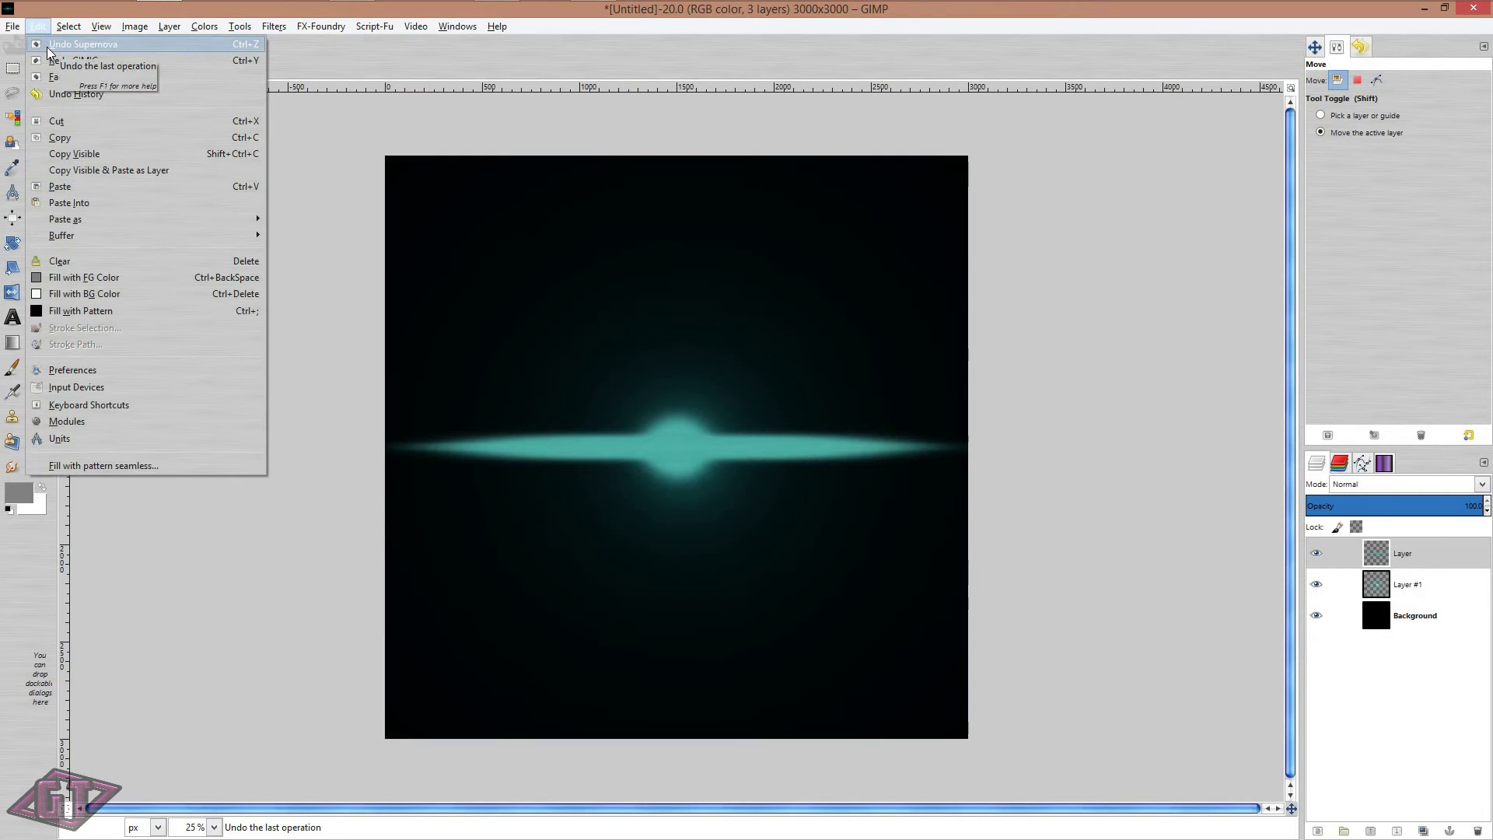
click(49, 46)
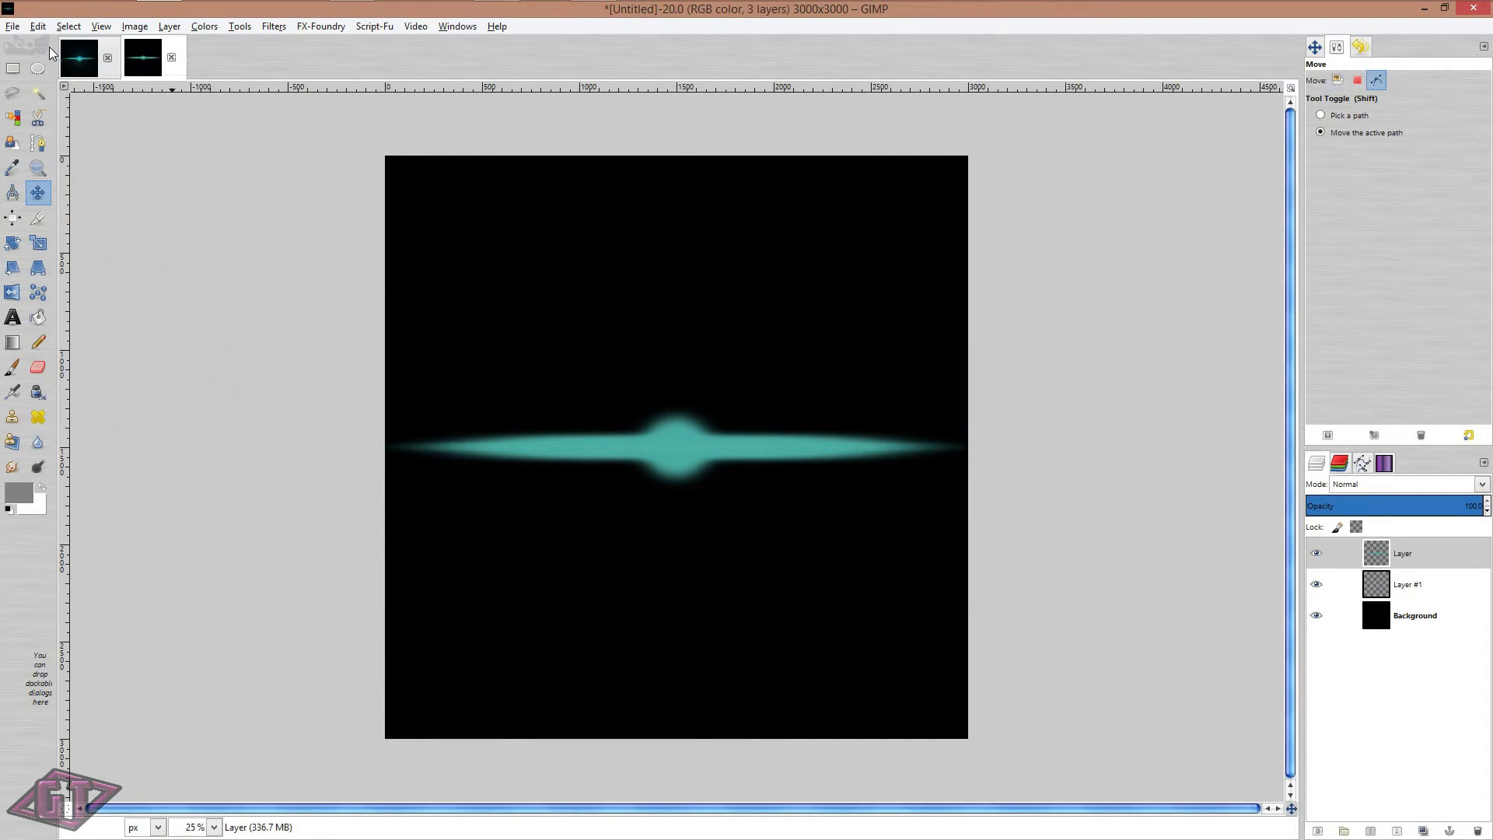
key(ctrl+z)
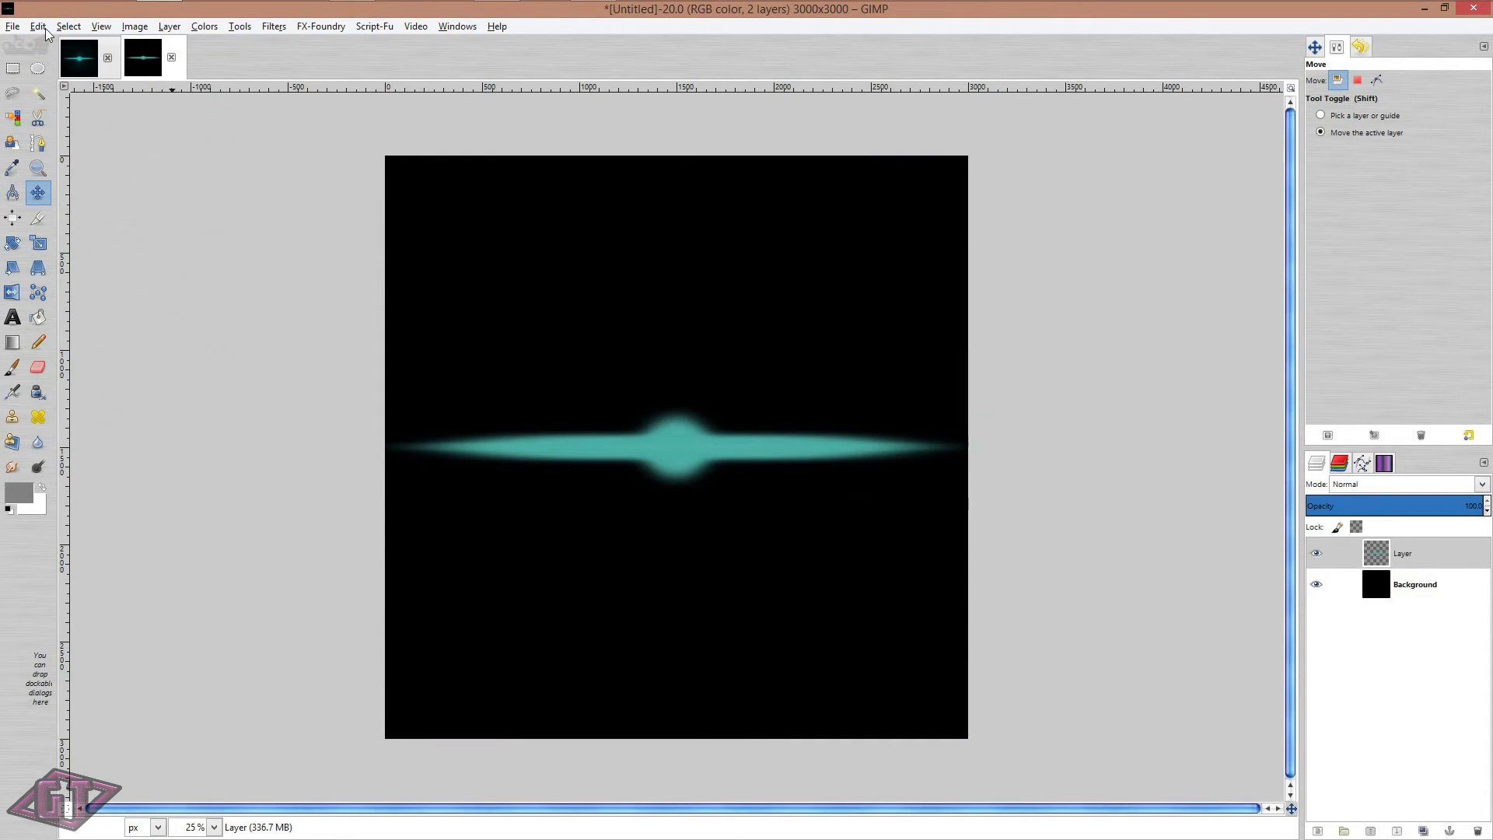
click(38, 26)
click(40, 56)
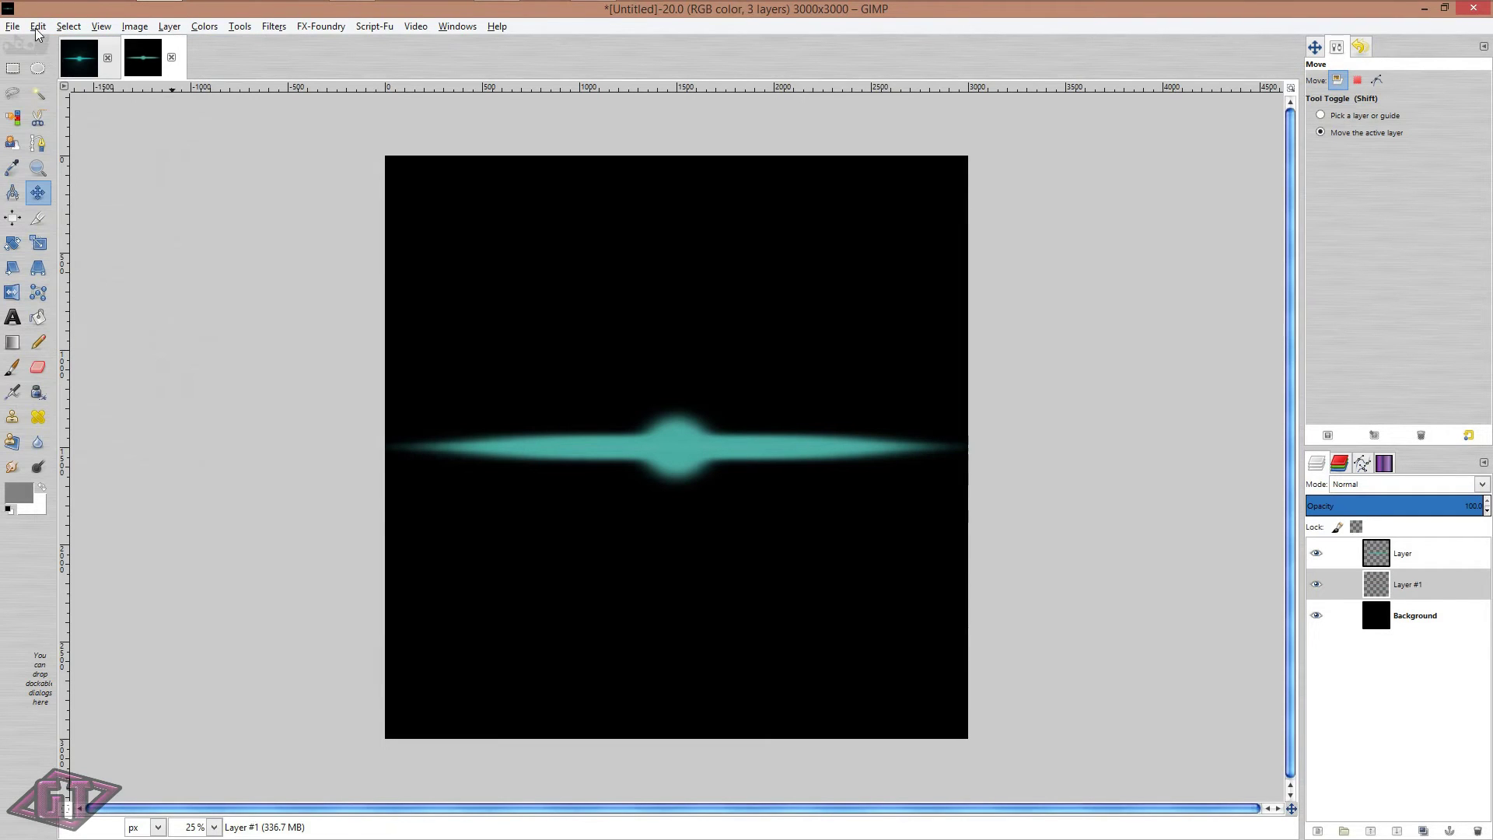
Redo the Supernova glow and the G'MIC Strip layer
click(38, 26)
click(54, 60)
click(38, 26)
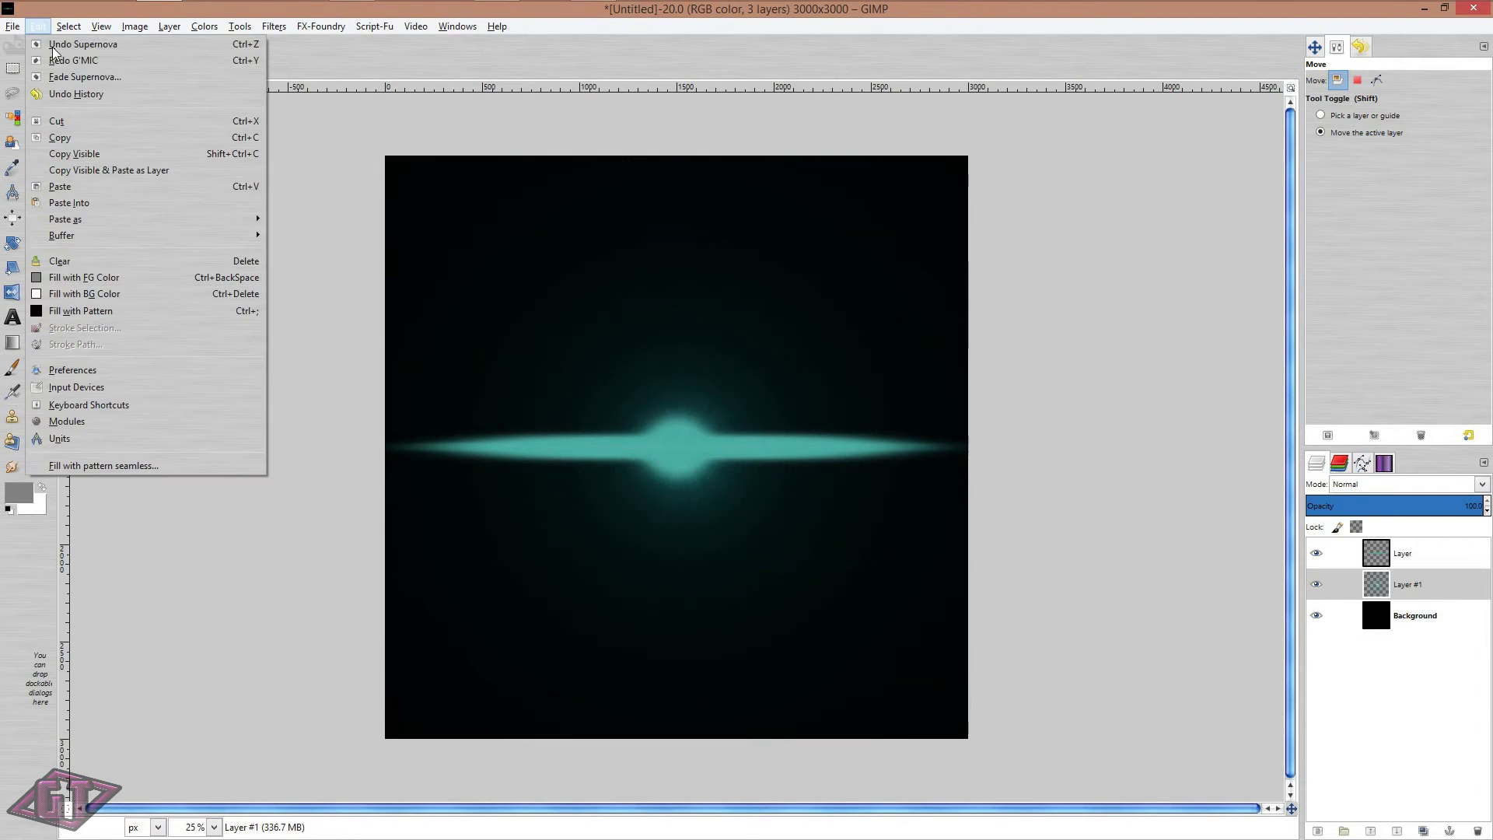
click(60, 60)
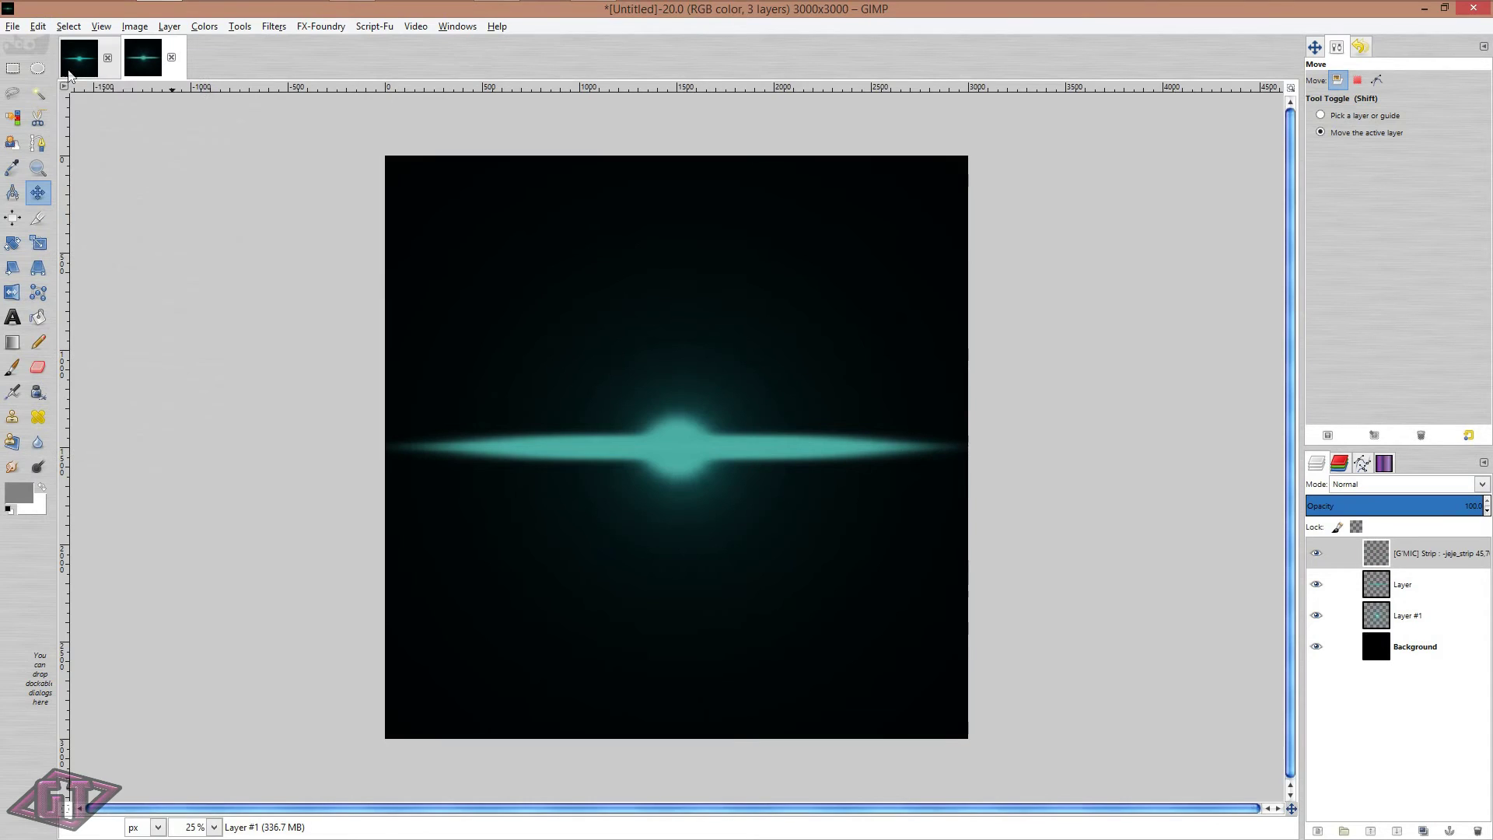
Shift the G'MIC Strip layer about 226 px left over the flare's centre
click(1416, 549)
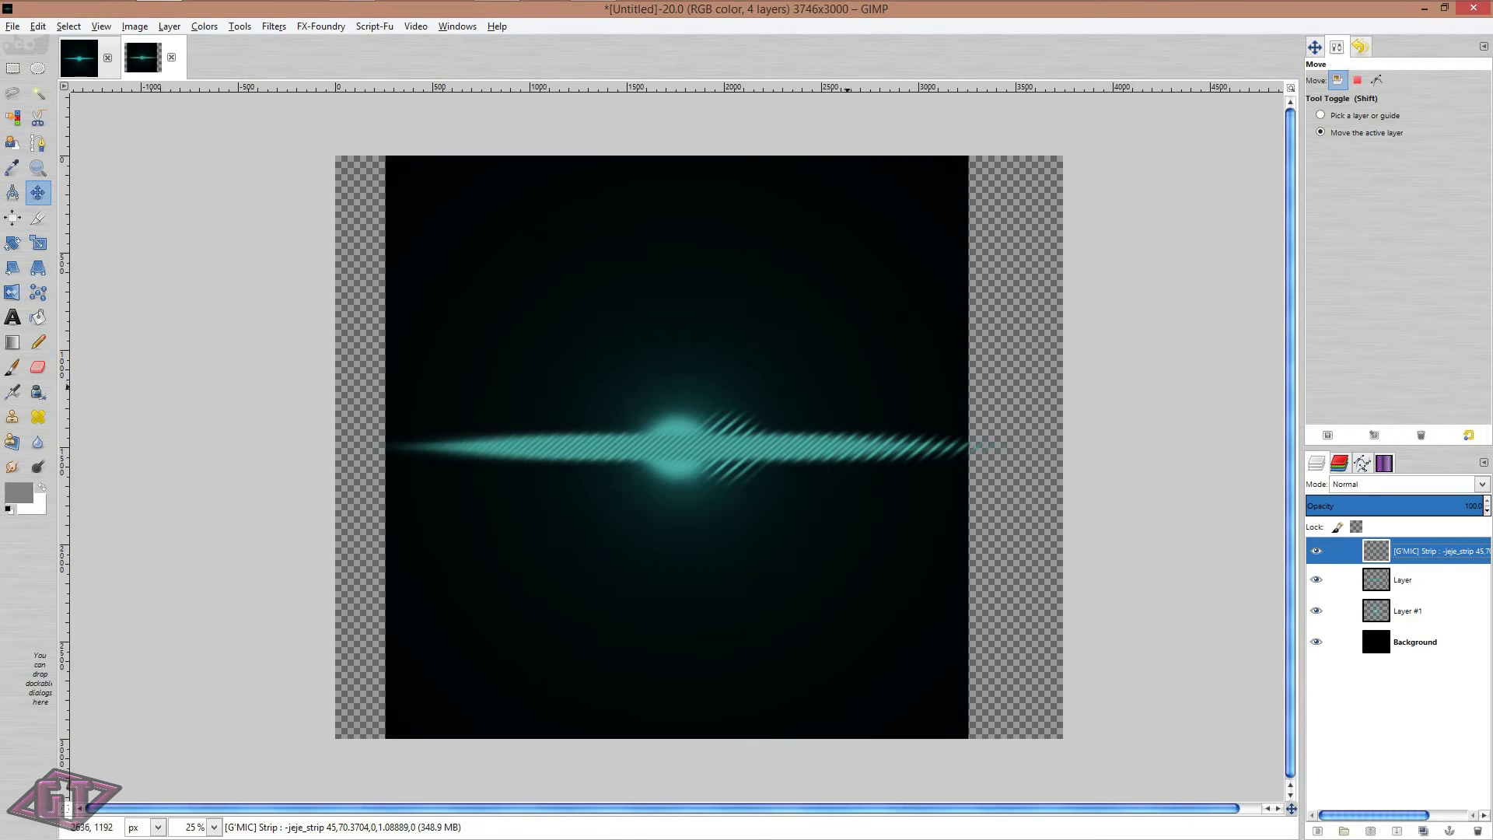
drag(840, 454, 789, 455)
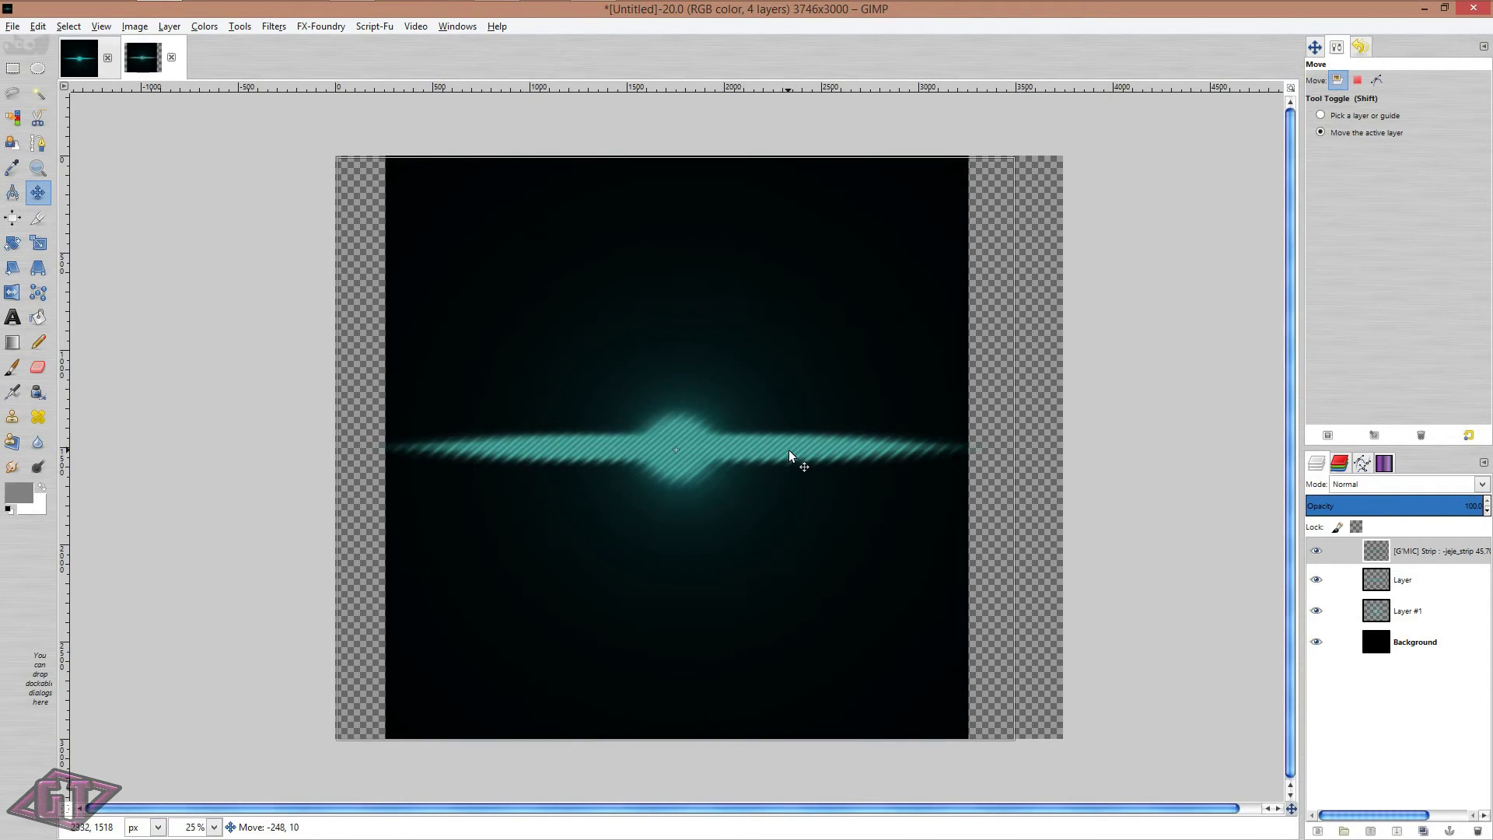
drag(791, 456, 793, 456)
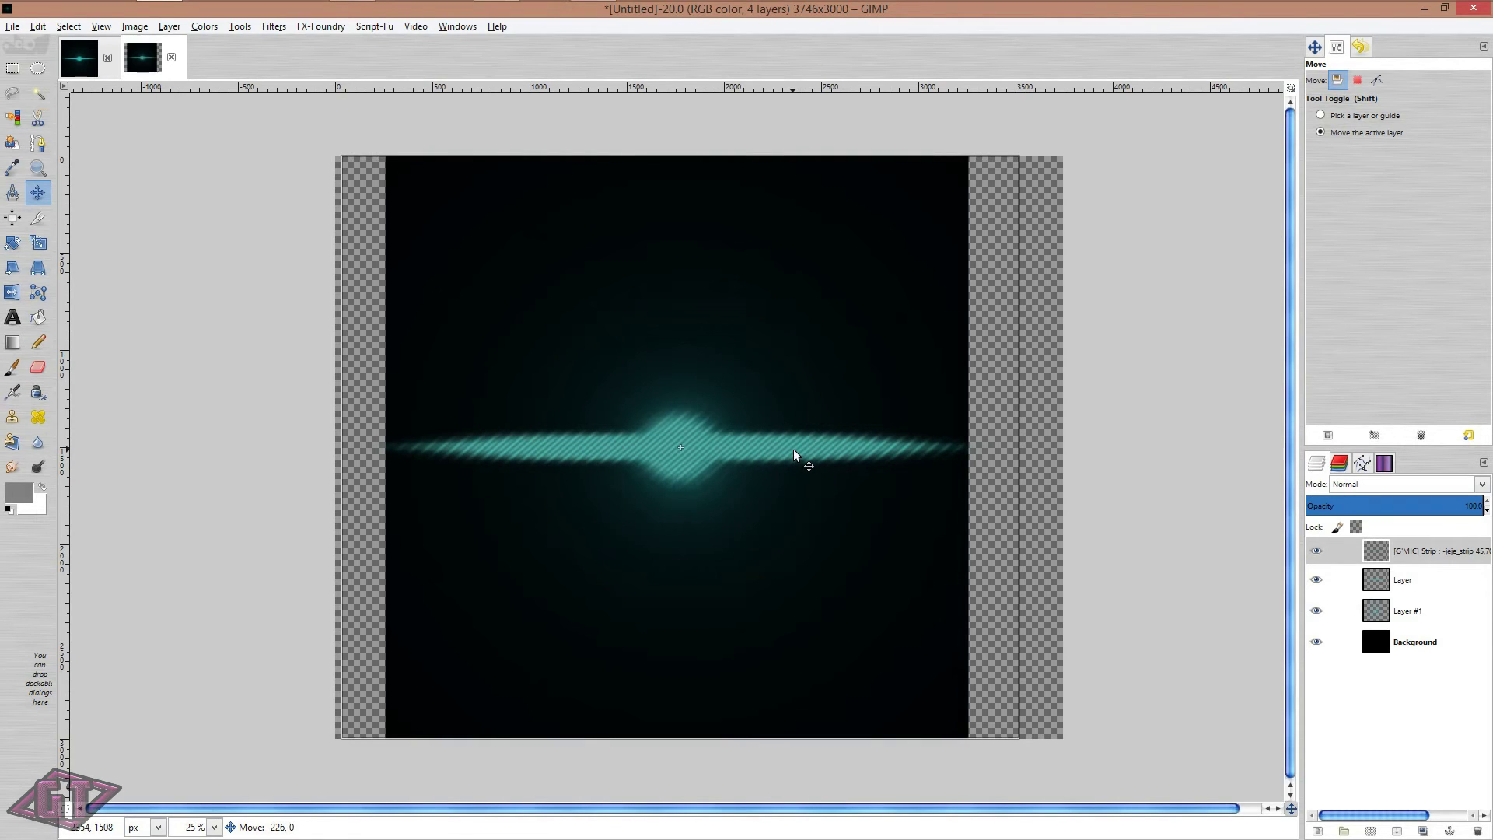
drag(794, 455, 794, 455)
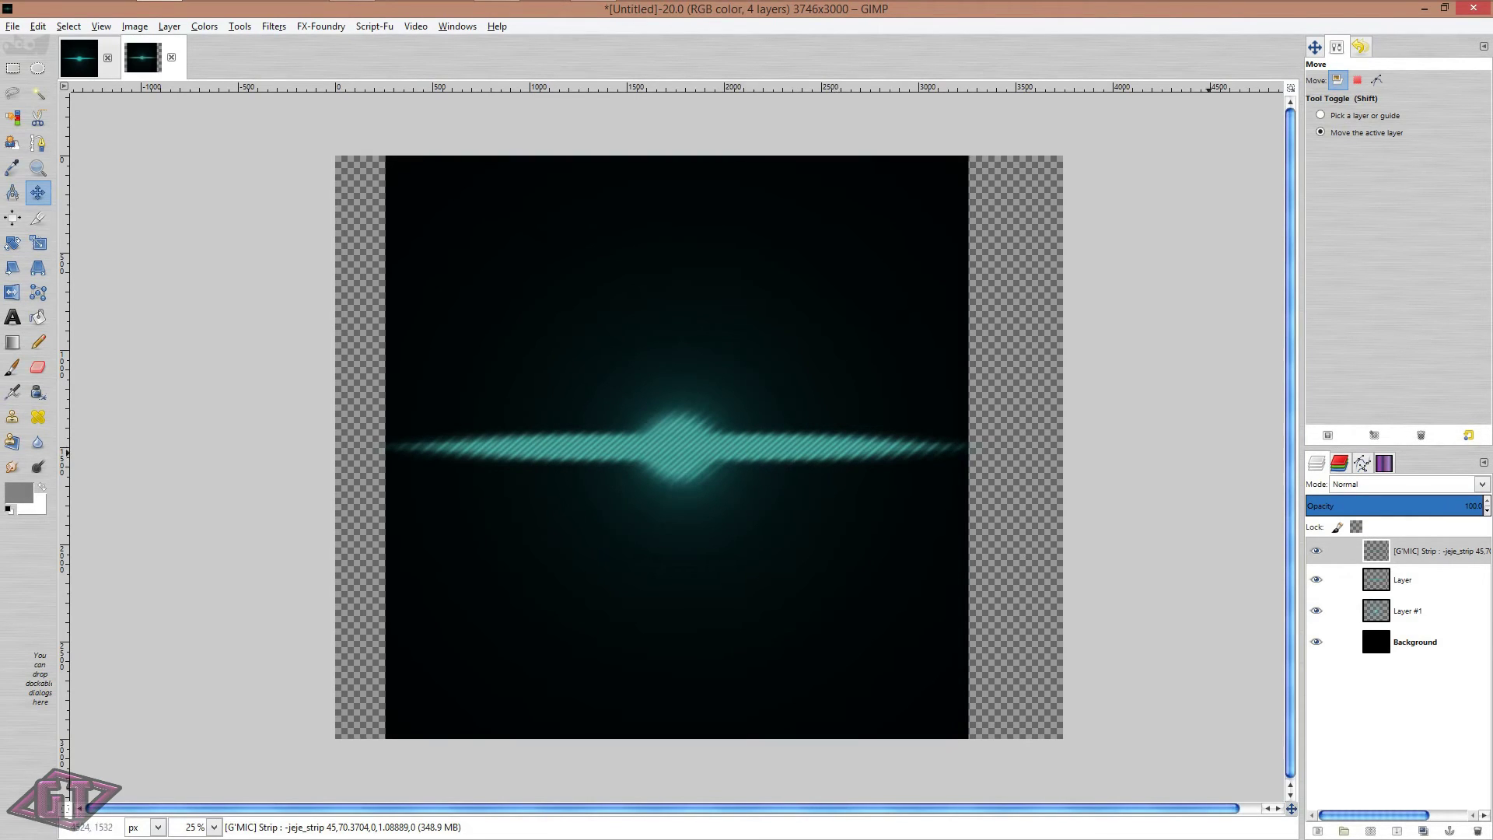
Crop the untitled flare image to a 3000×3000 square
click(37, 218)
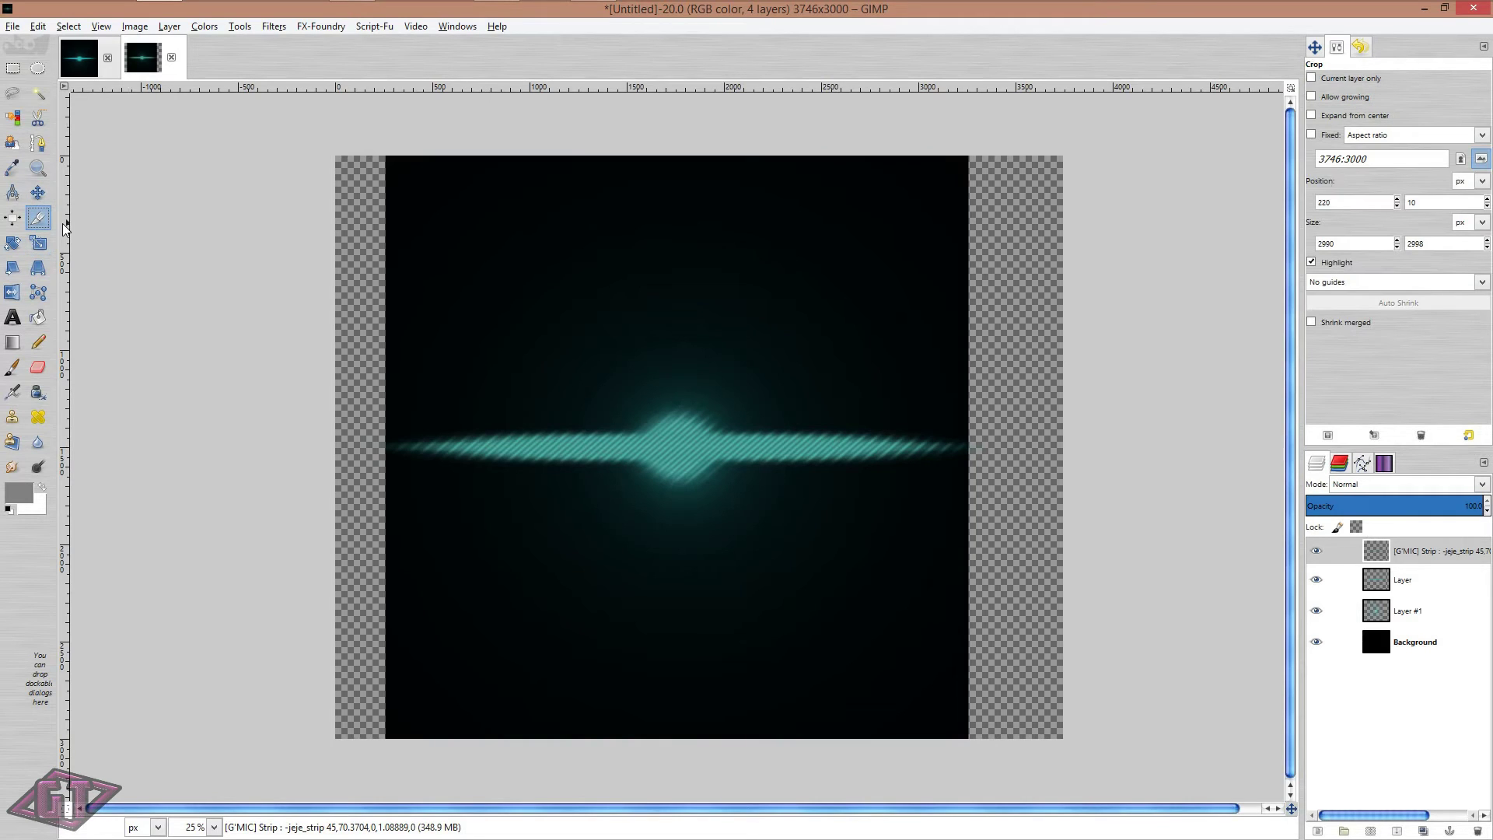
drag(390, 158, 970, 760)
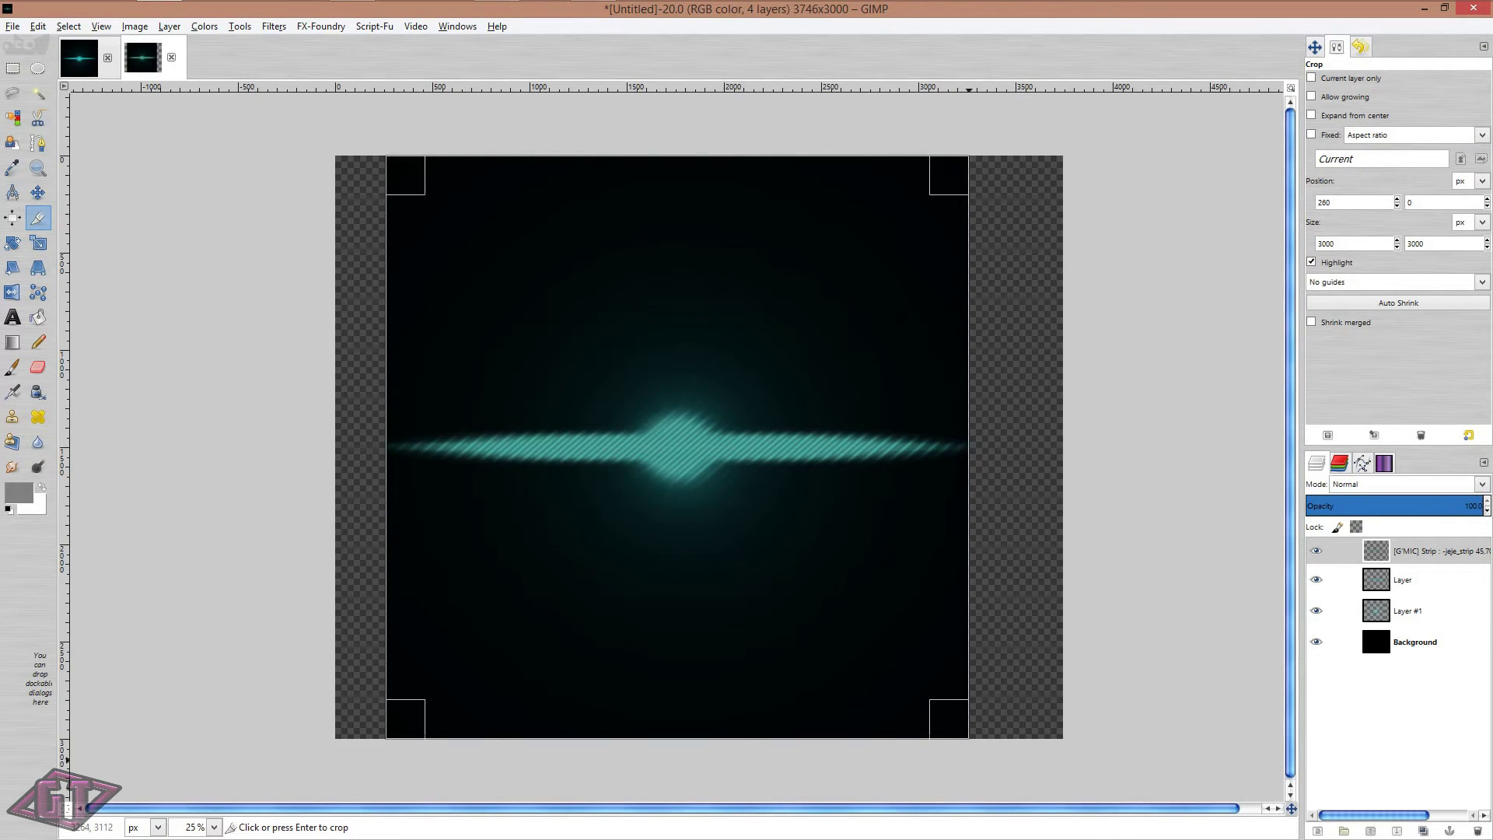
key(Return)
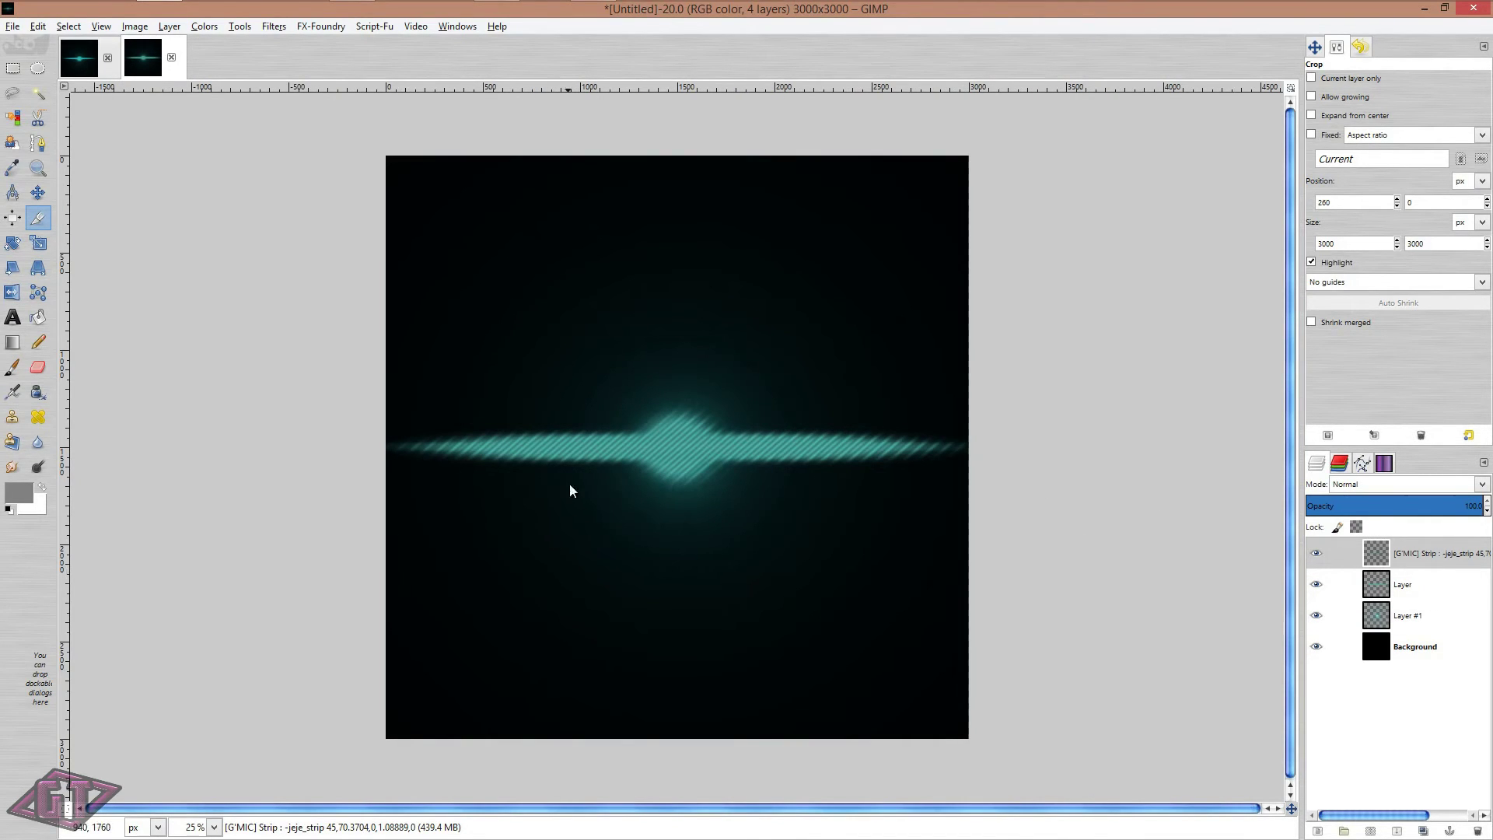
scroll(693, 471, up, 1)
scroll(692, 471, down, 2)
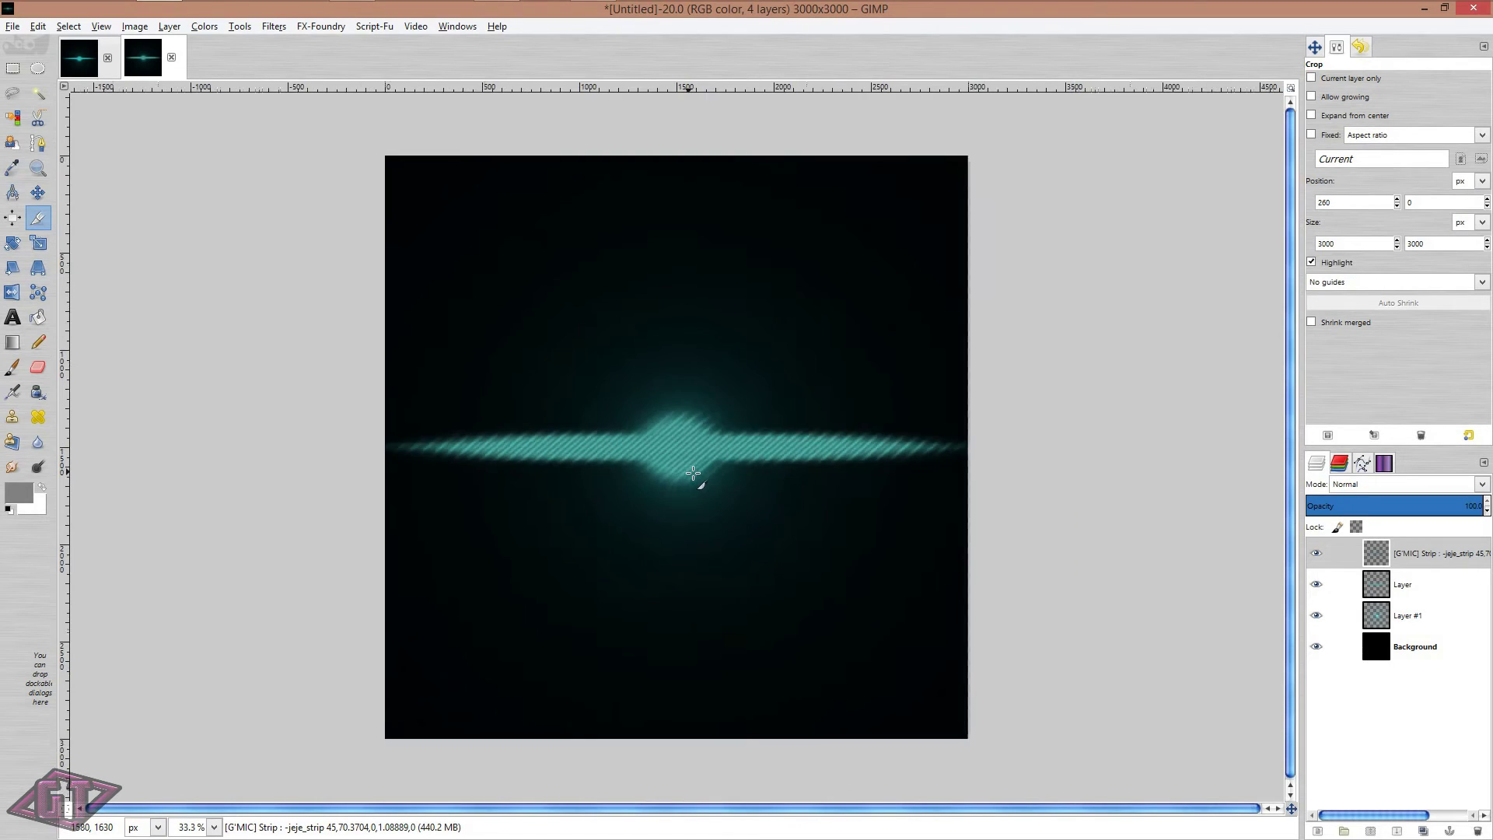
scroll(692, 473, up, 1)
Compare the Untitled image with Lens_Flare_03.xcf, then make the G'MIC Strip layer active
click(77, 65)
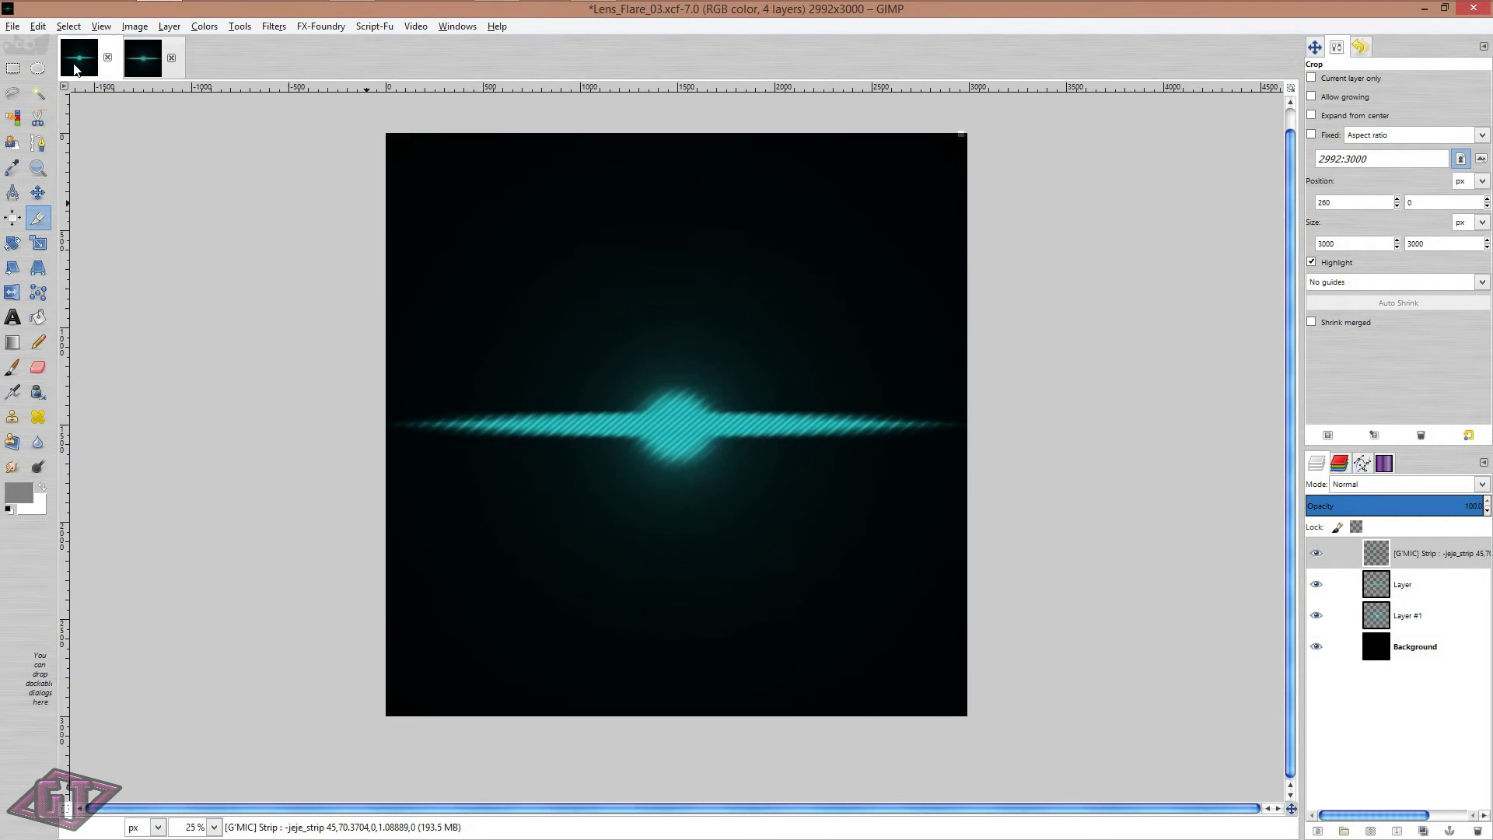
click(145, 49)
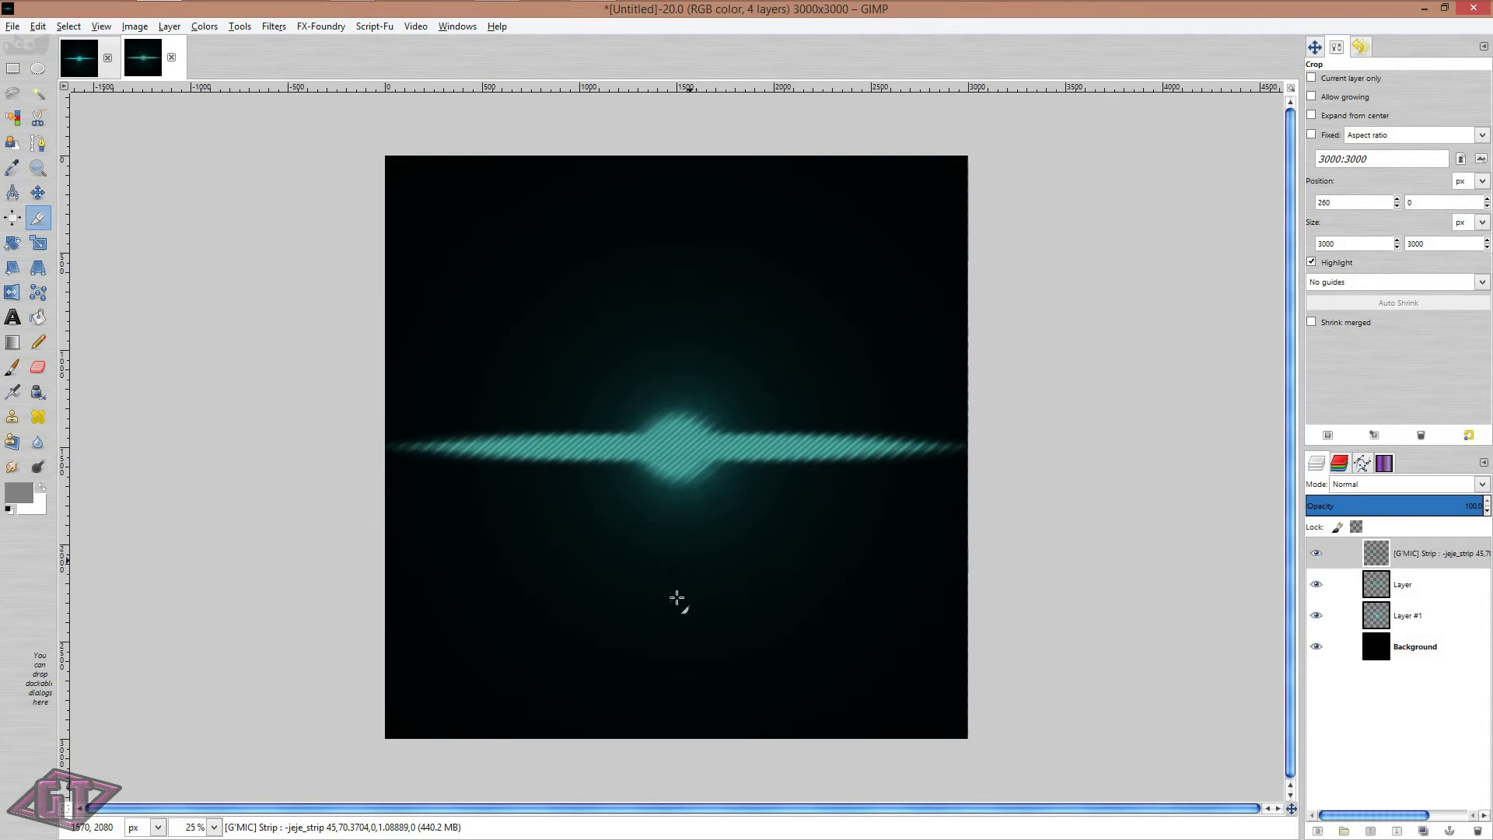
click(1327, 585)
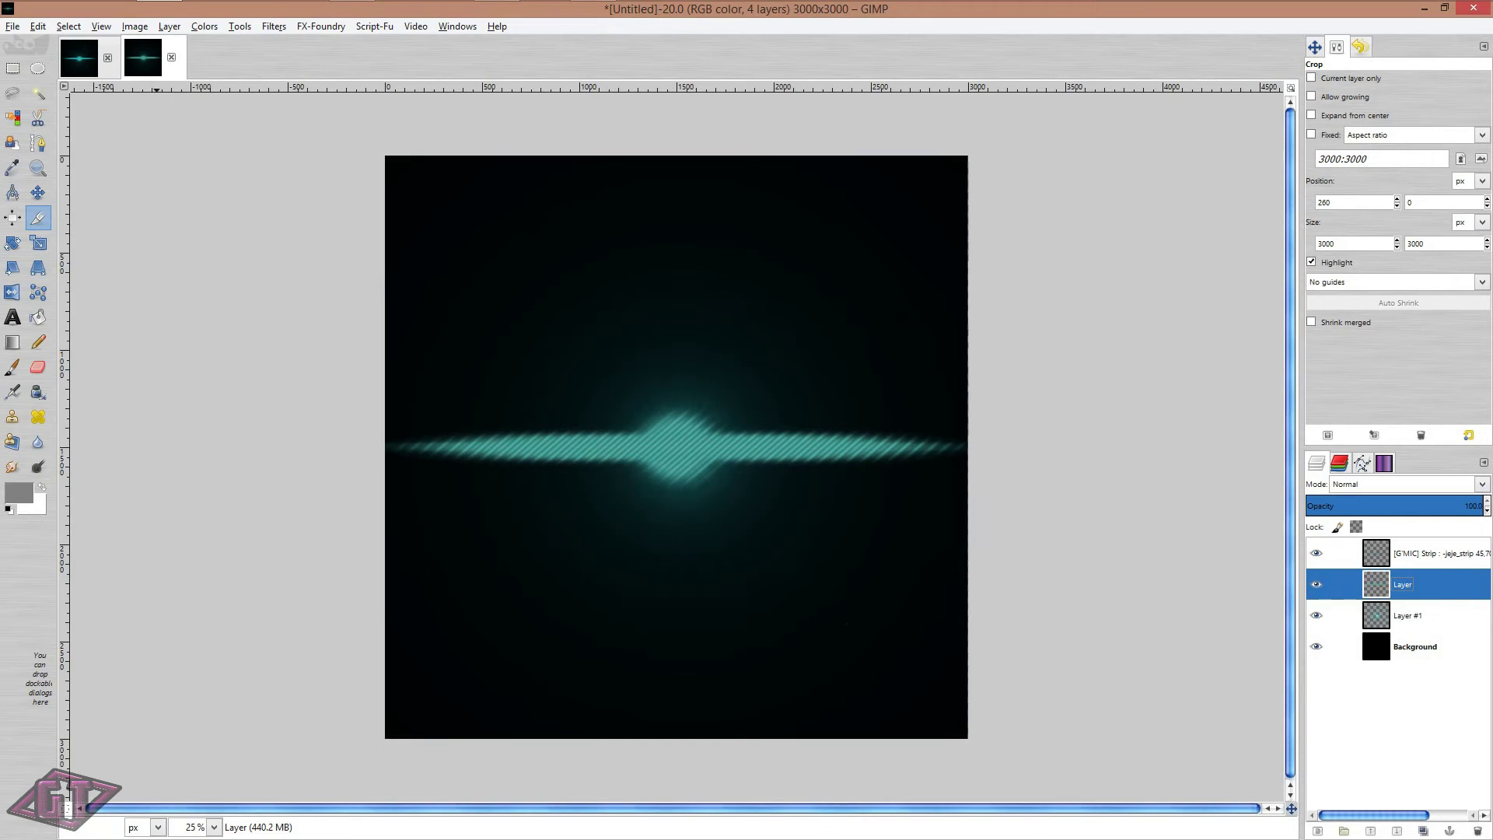
click(80, 60)
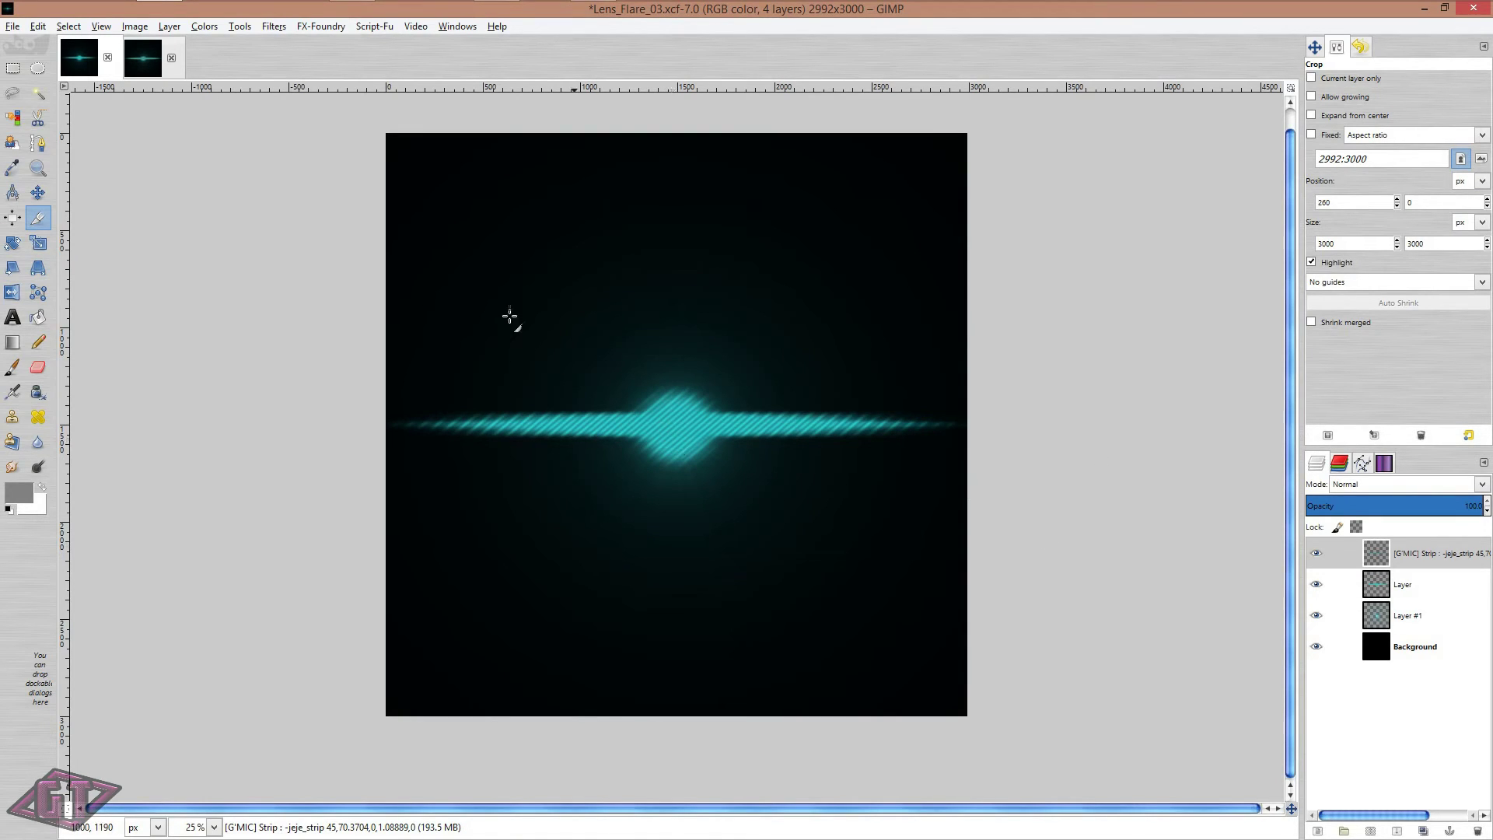
click(143, 58)
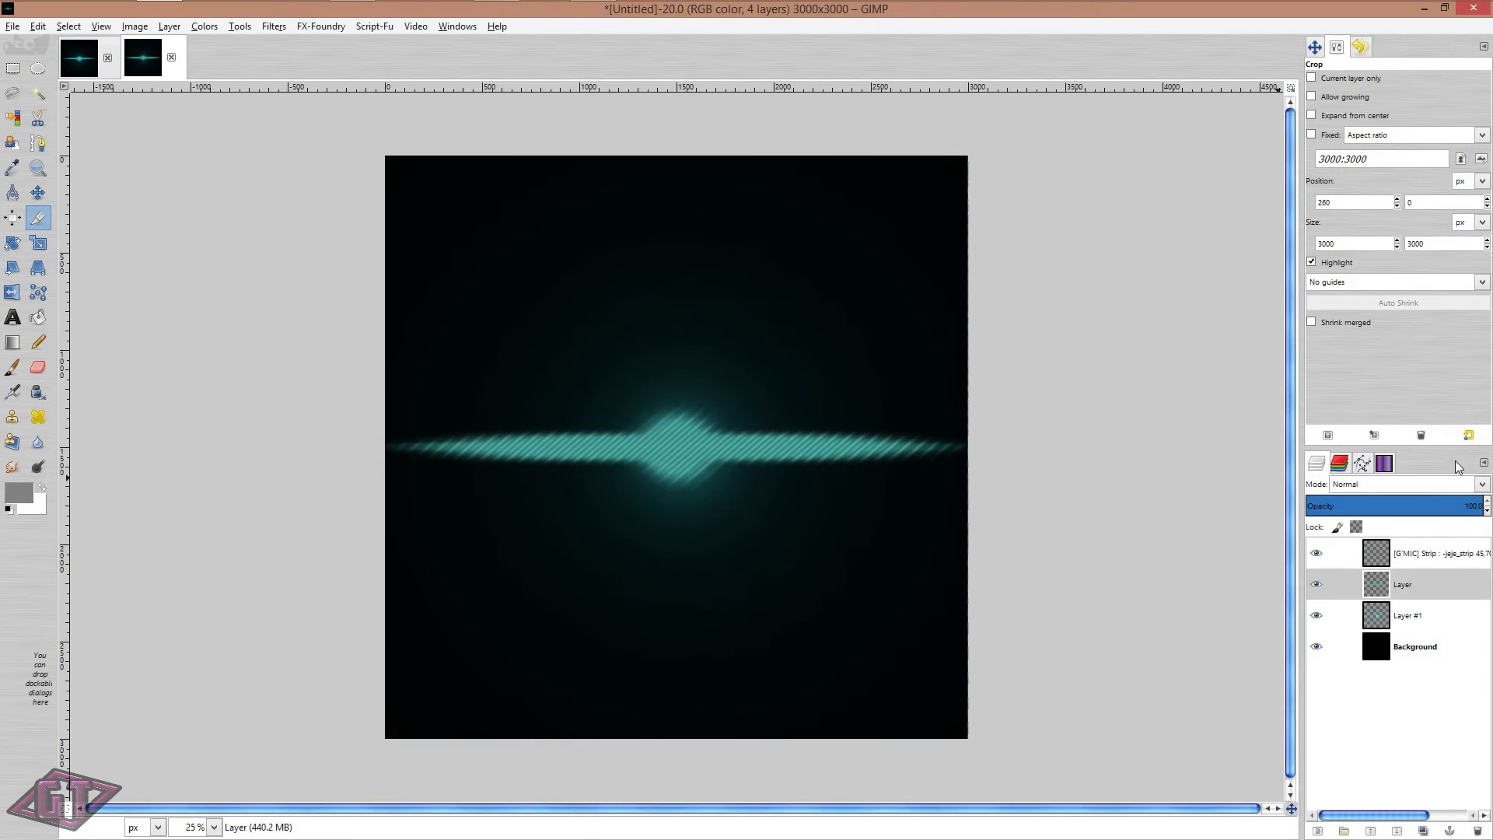
click(1444, 558)
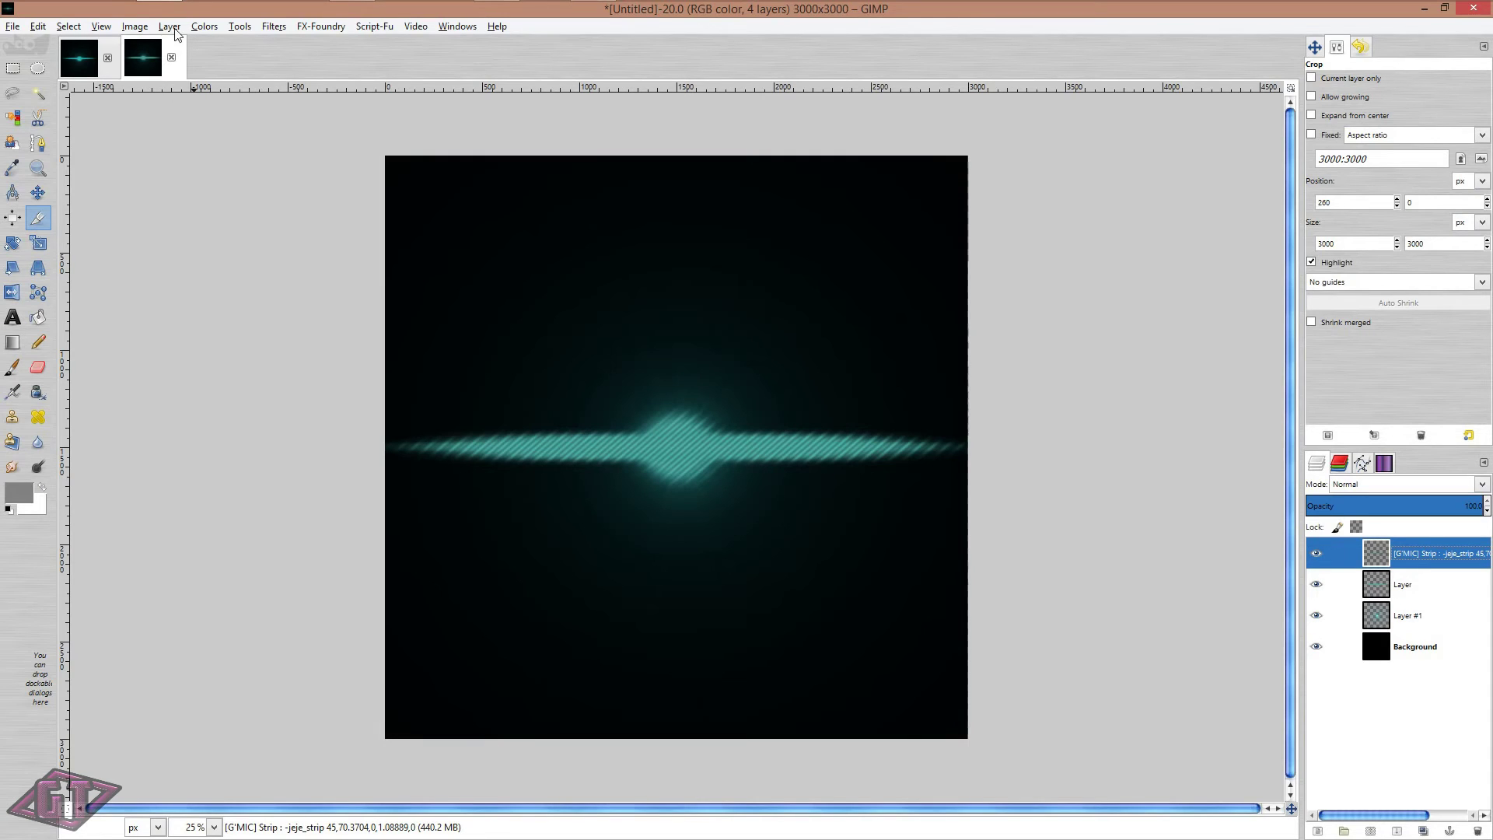
click(138, 28)
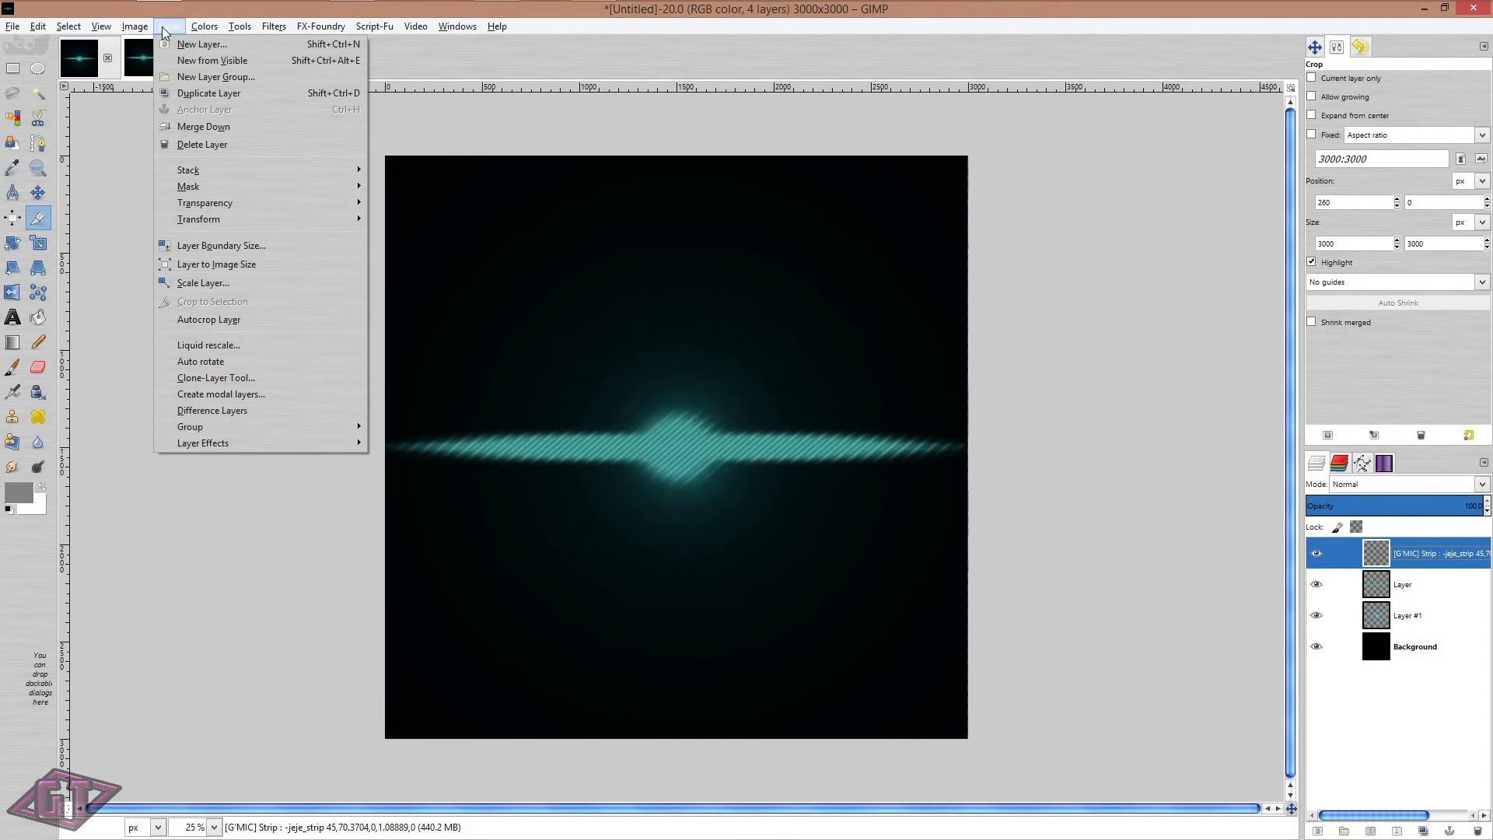
click(320, 62)
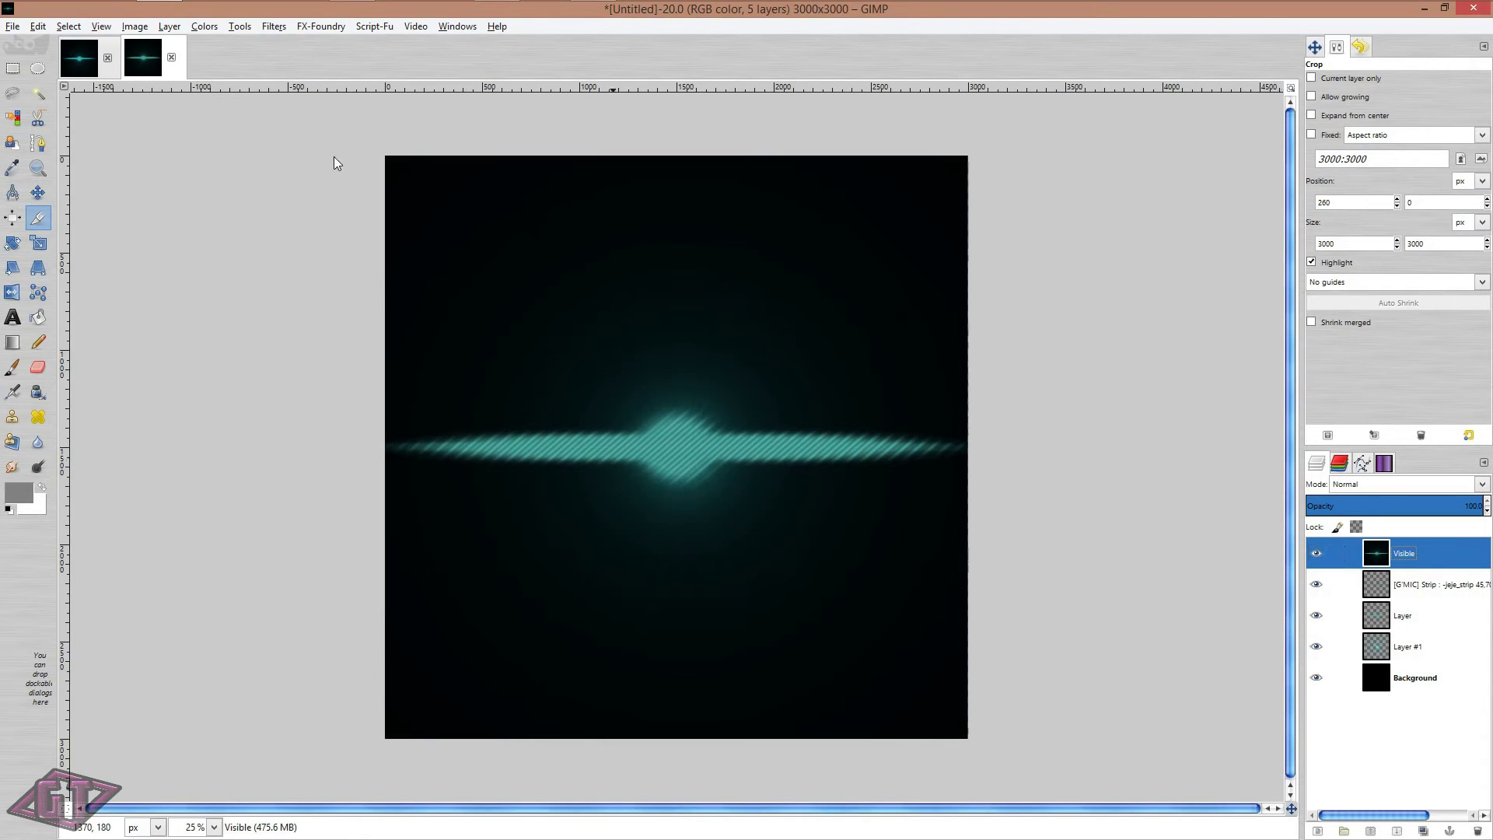
click(274, 26)
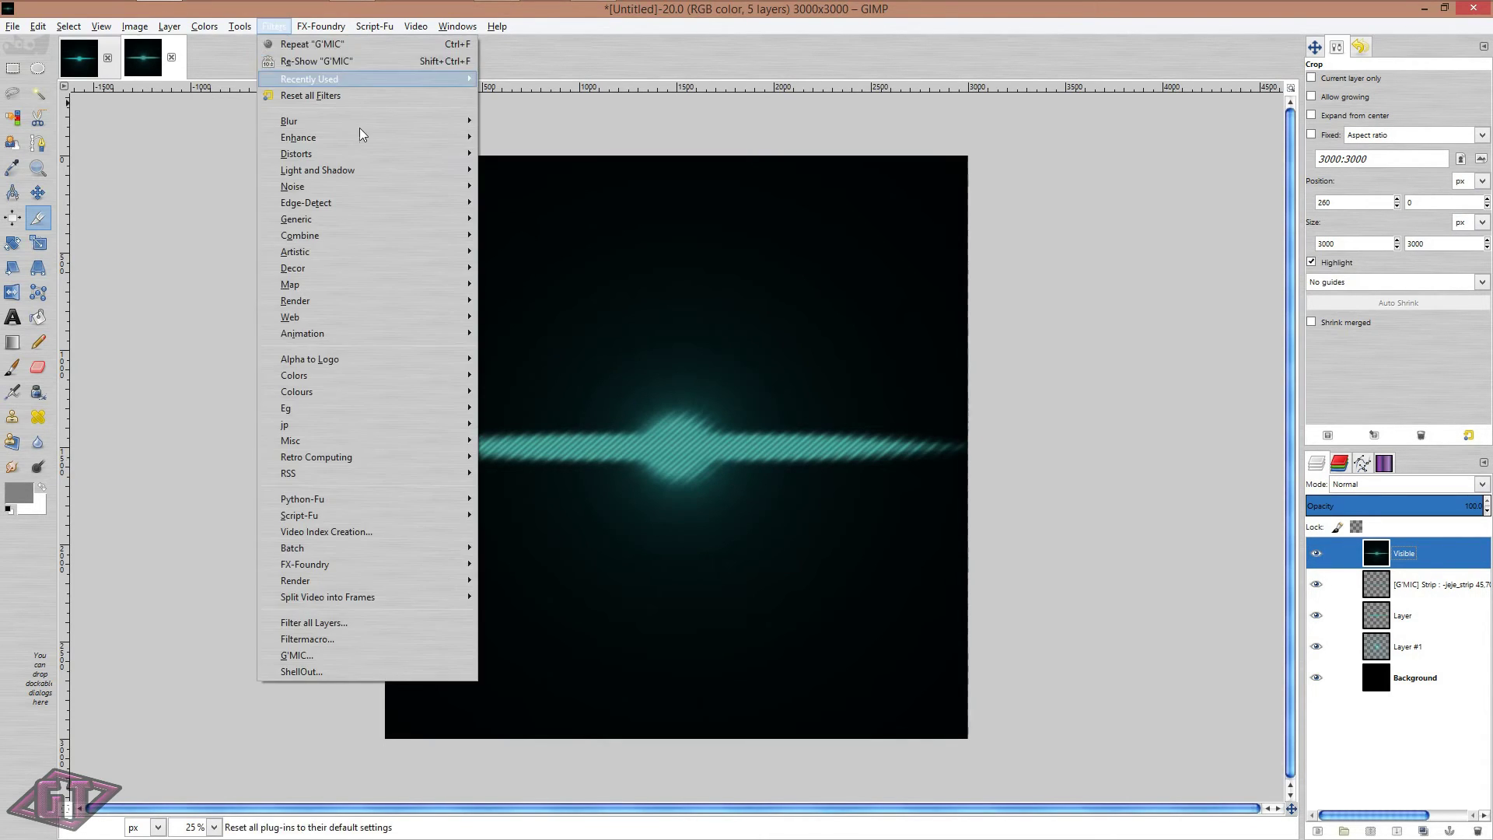
mouse_move(399, 122)
click(577, 152)
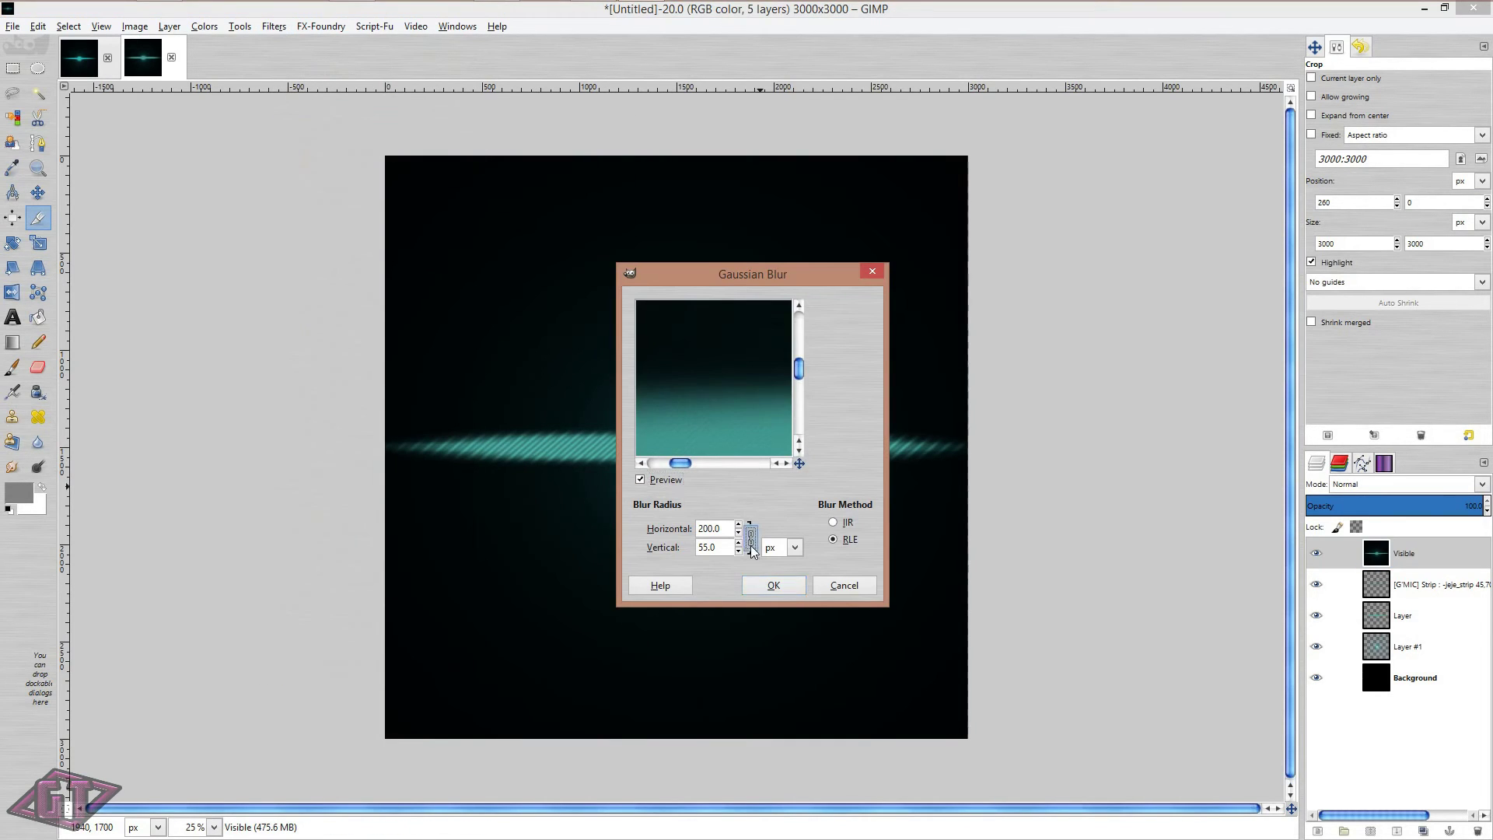
click(750, 538)
text(4)
double_click(699, 528)
text(20)
click(790, 583)
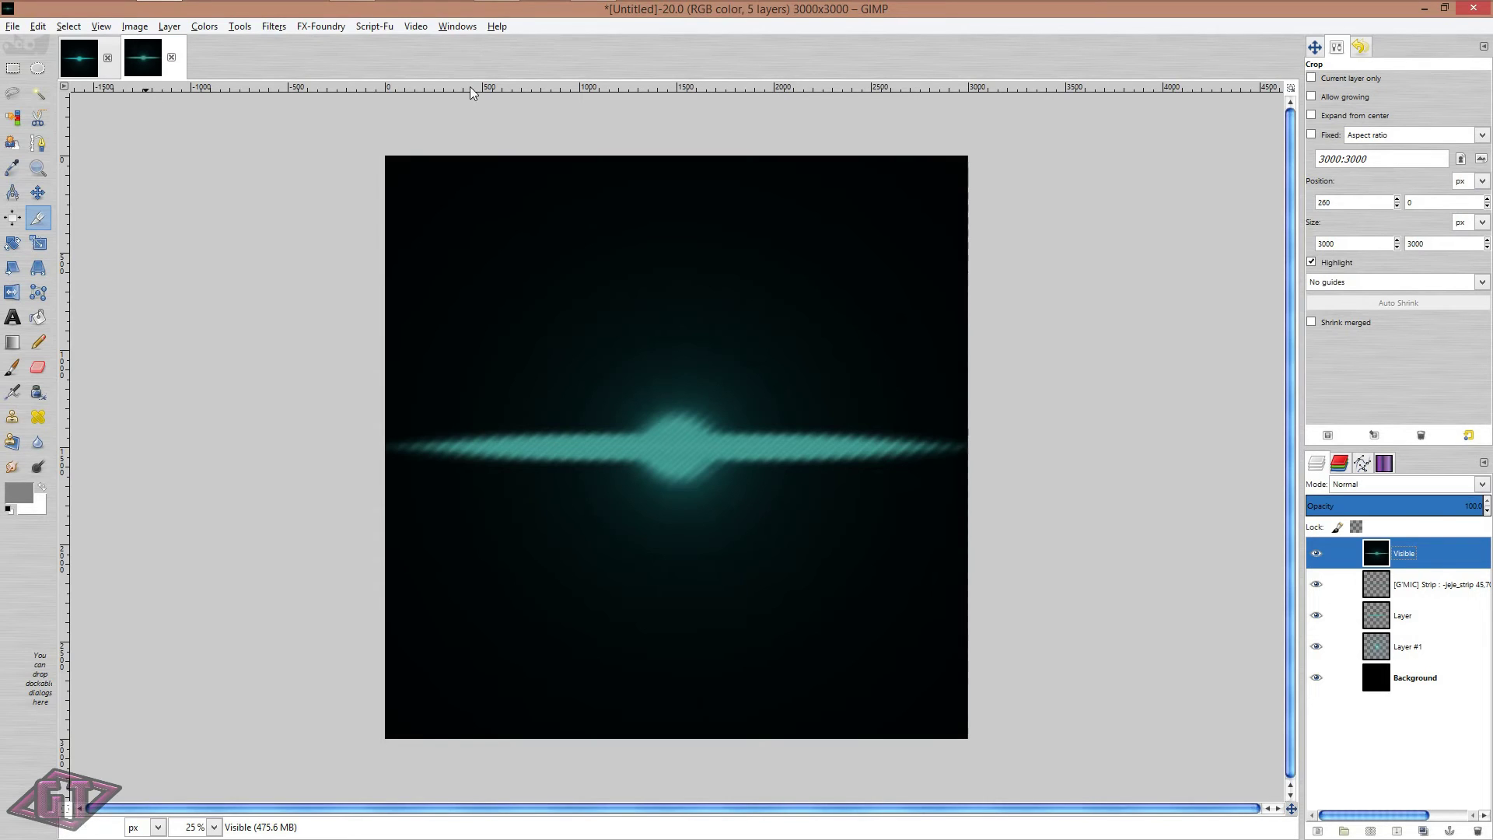
click(1477, 830)
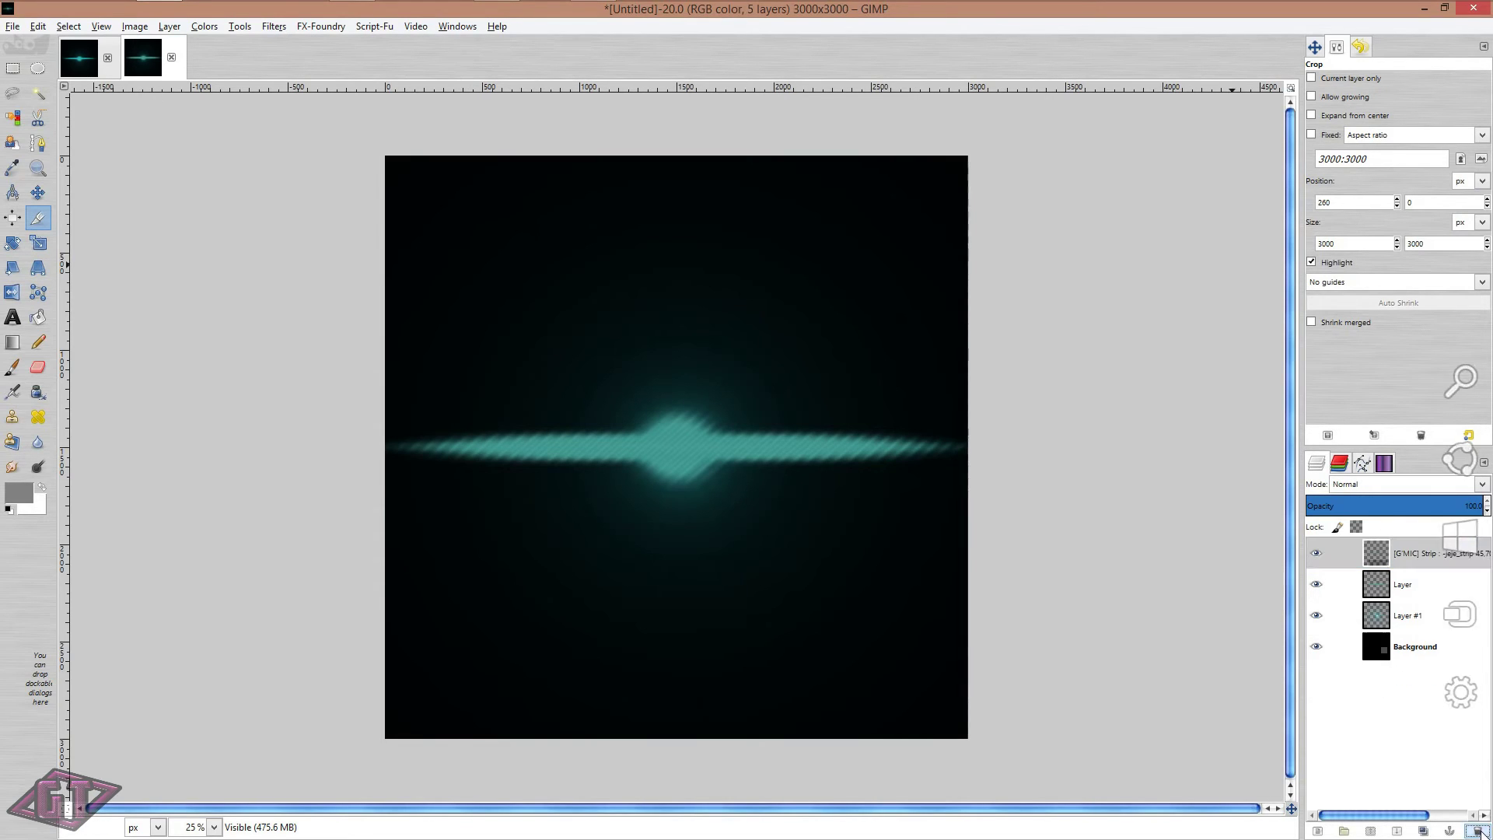
click(1407, 615)
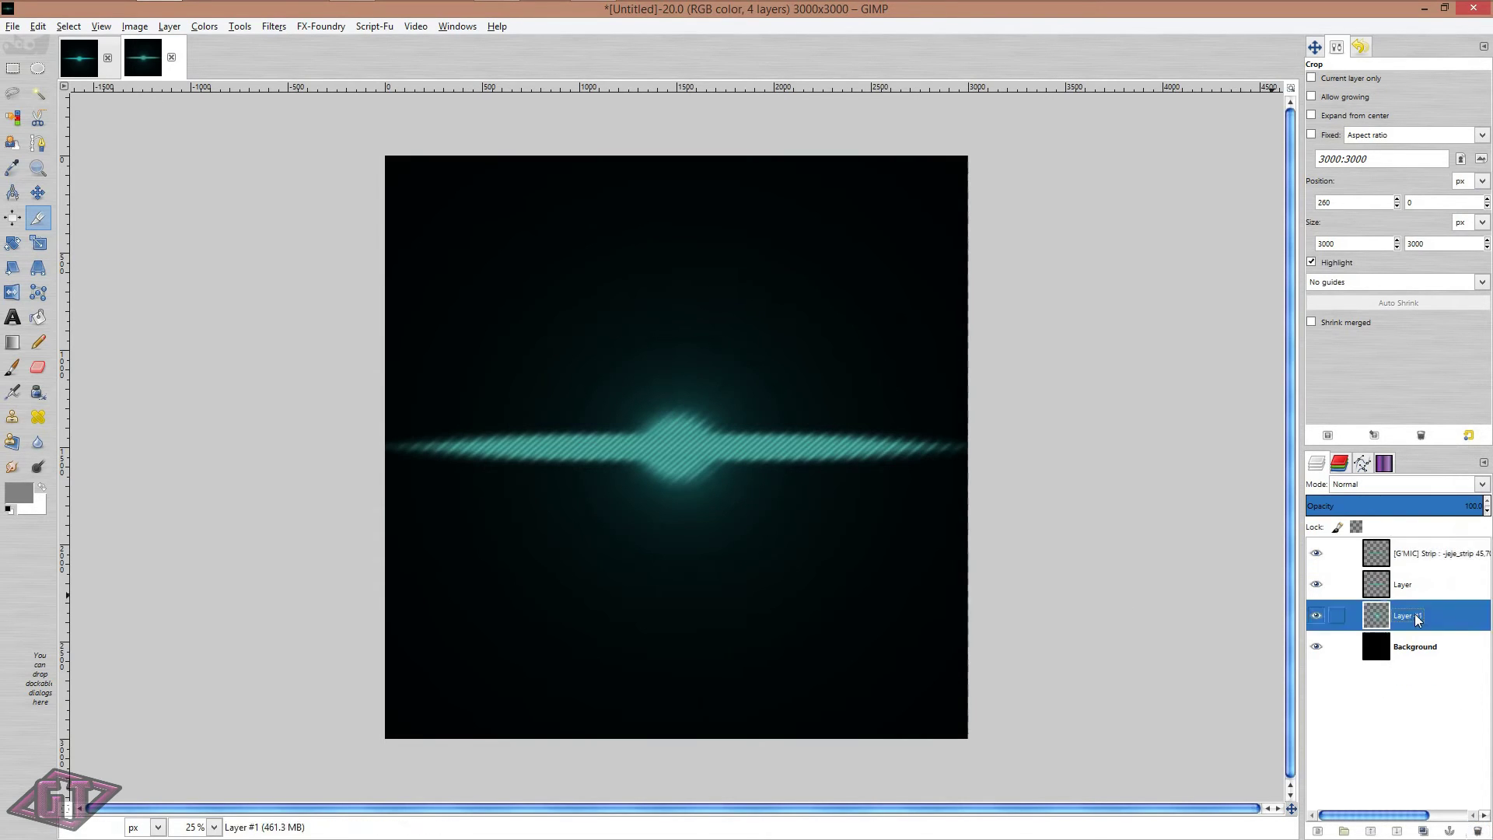
click(271, 27)
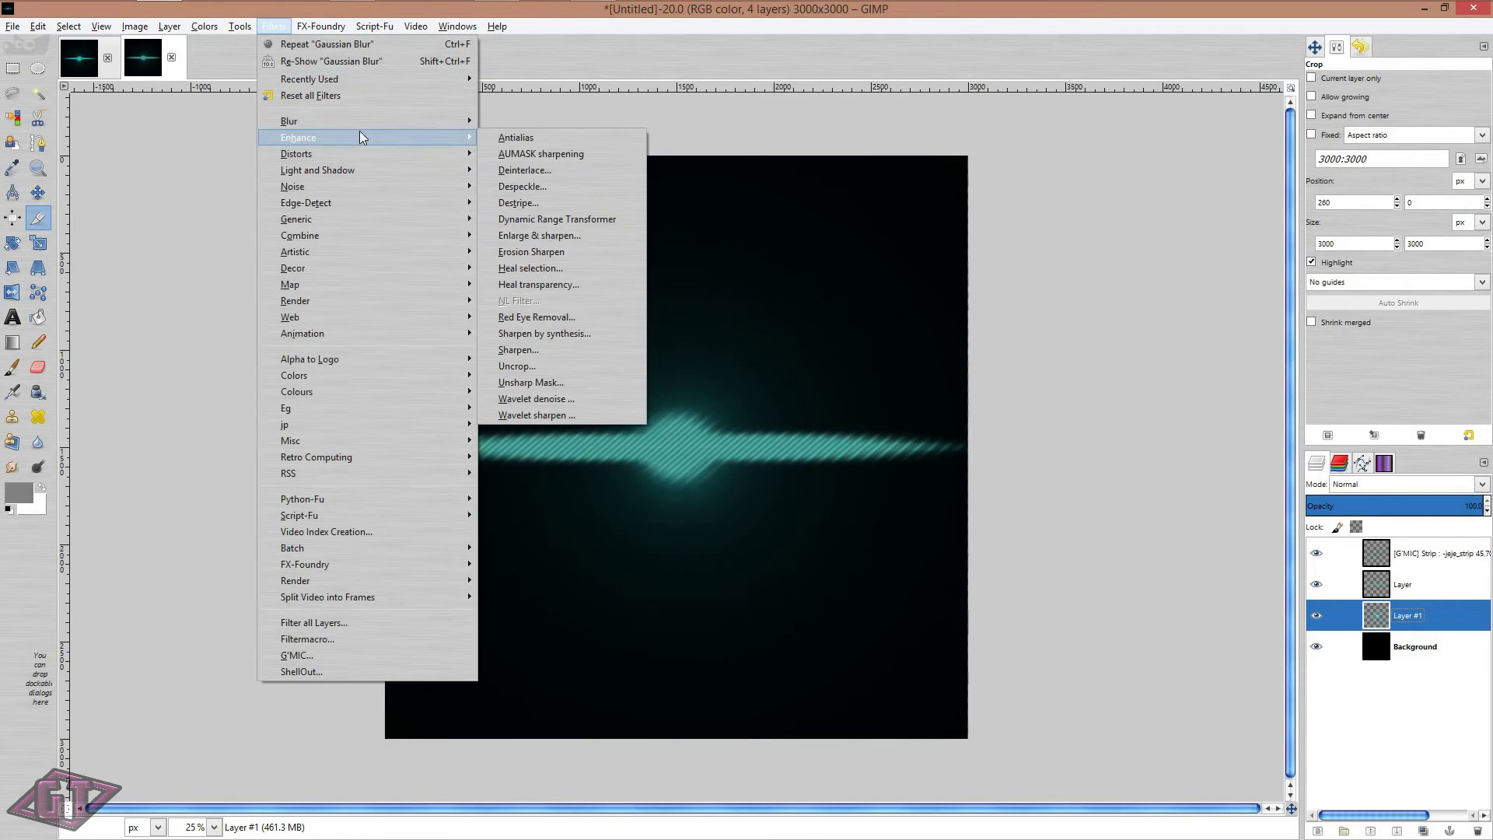
mouse_move(386, 117)
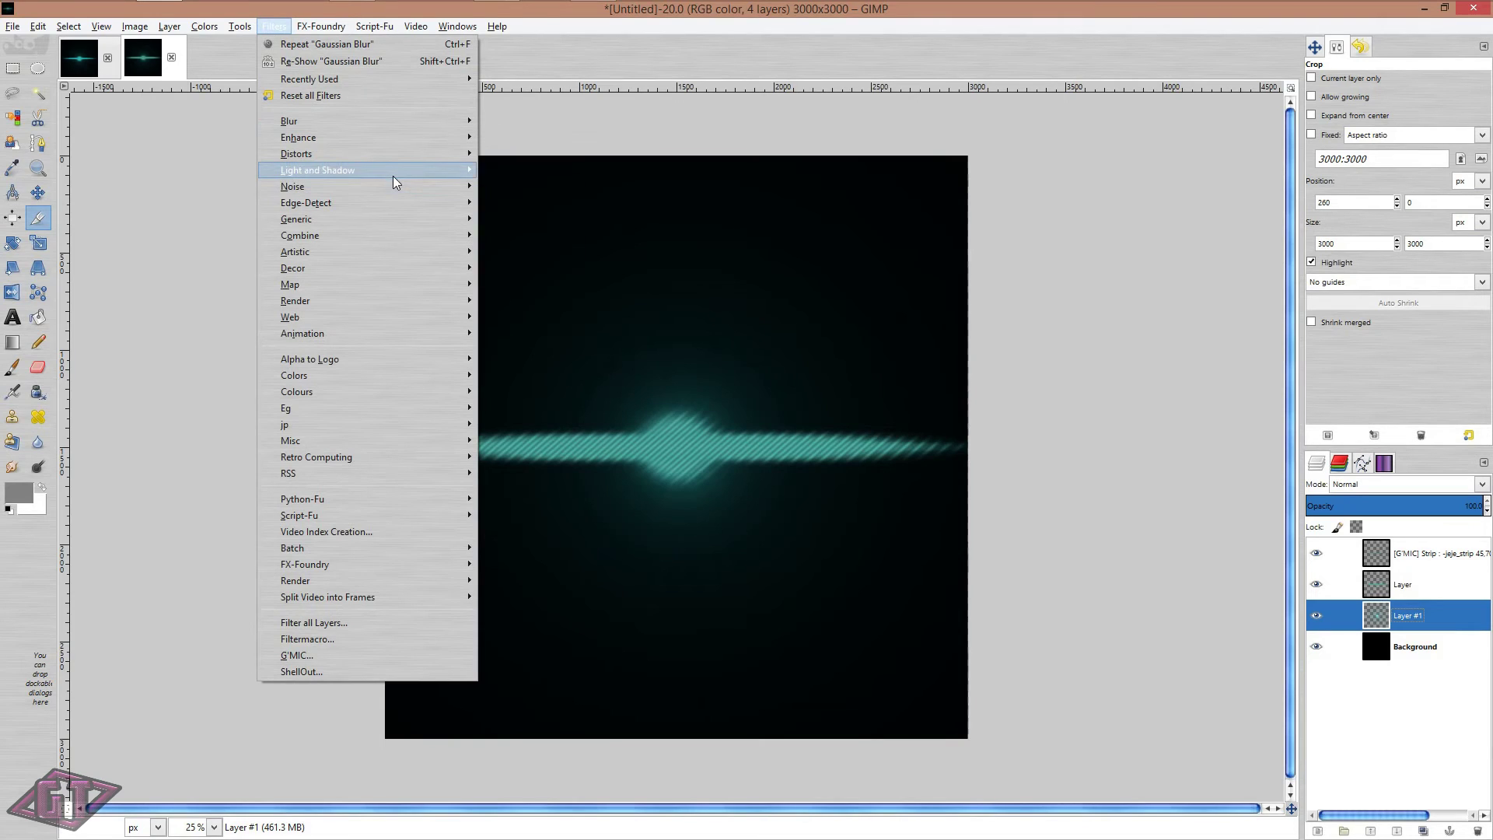
mouse_move(394, 176)
click(563, 240)
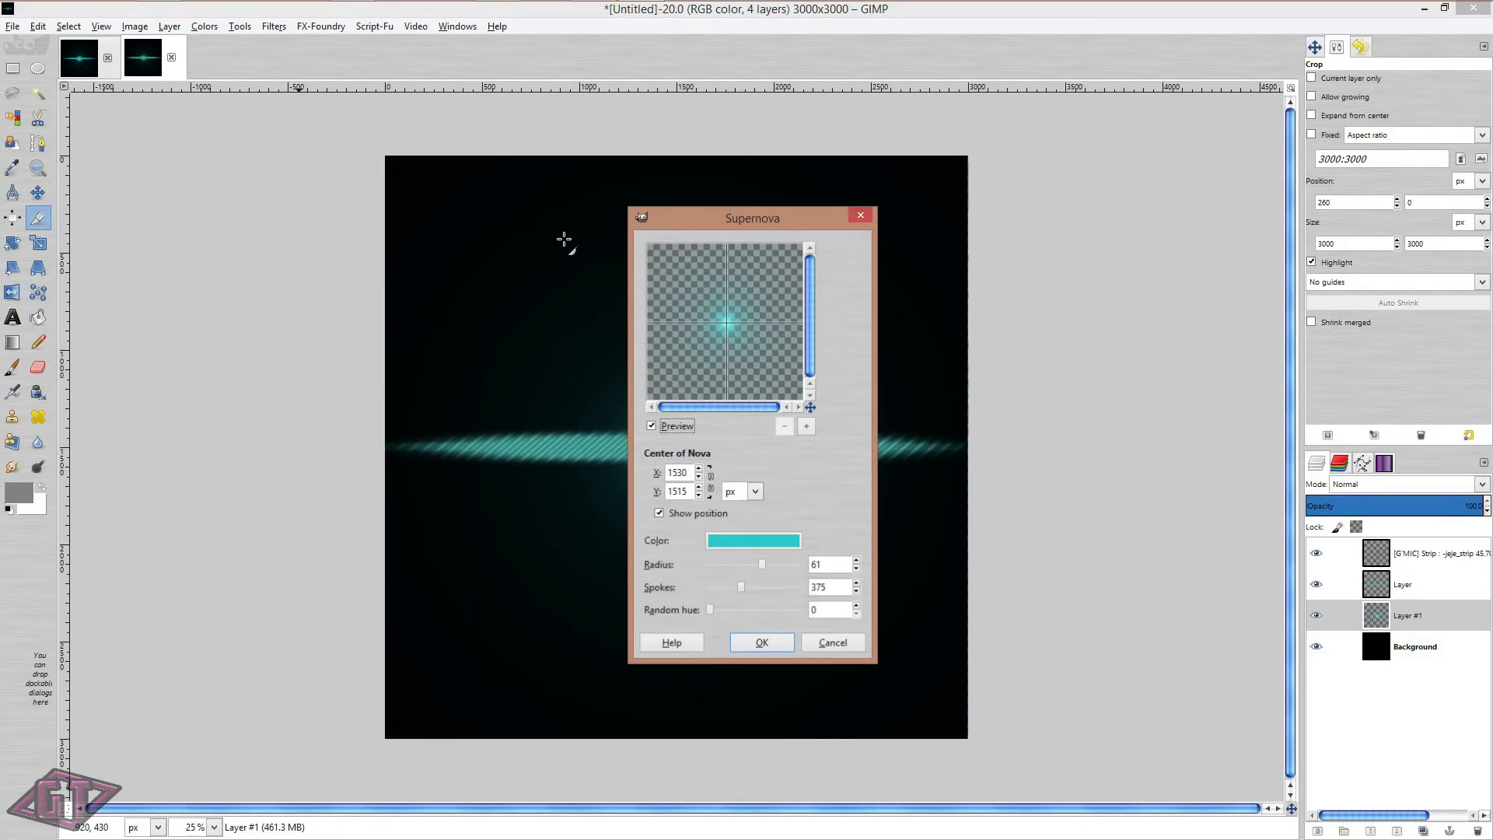
click(806, 427)
click(806, 426)
click(806, 426)
click(807, 426)
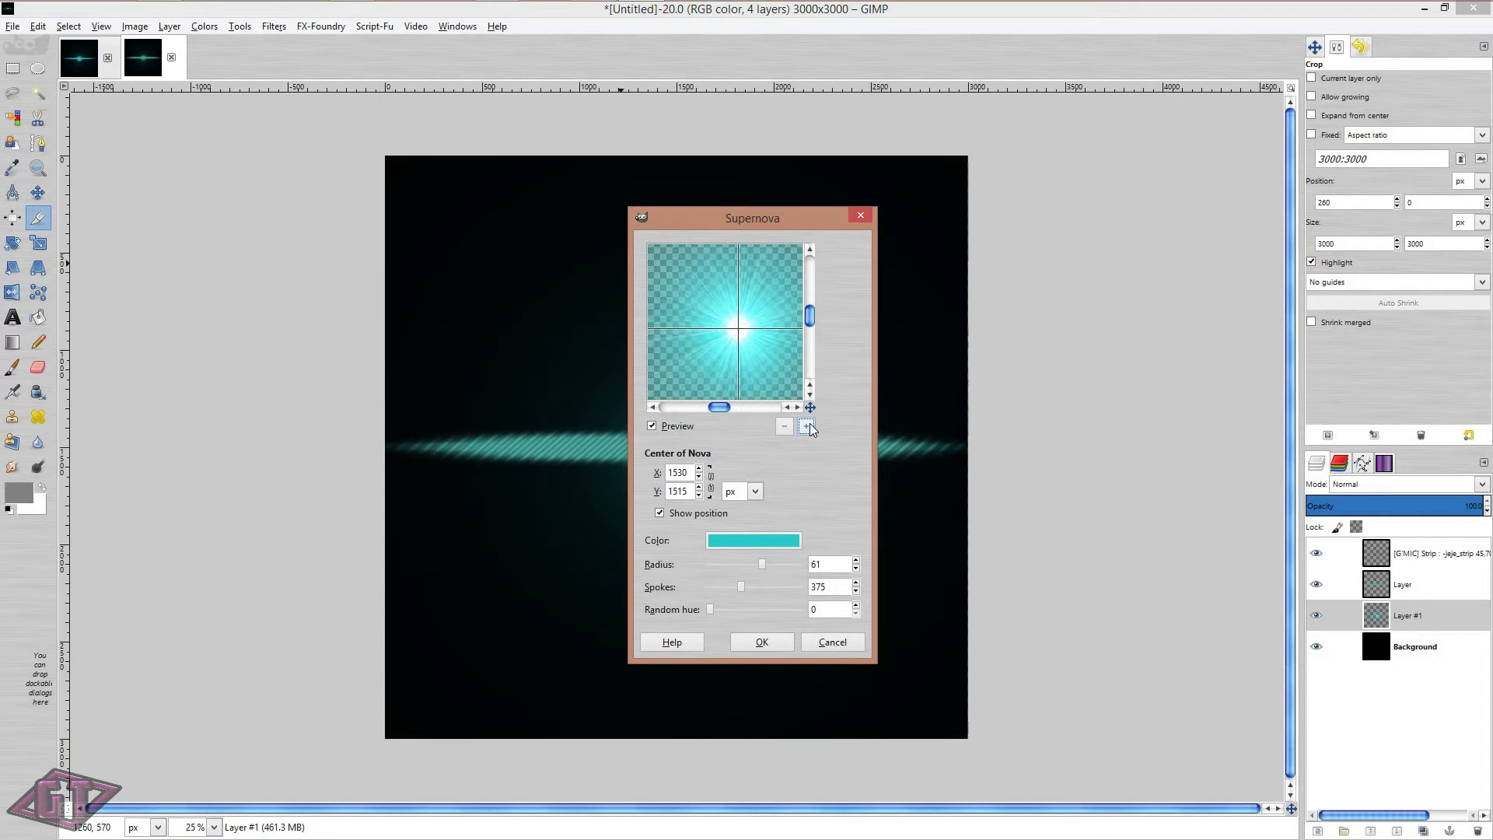
drag(722, 410, 725, 410)
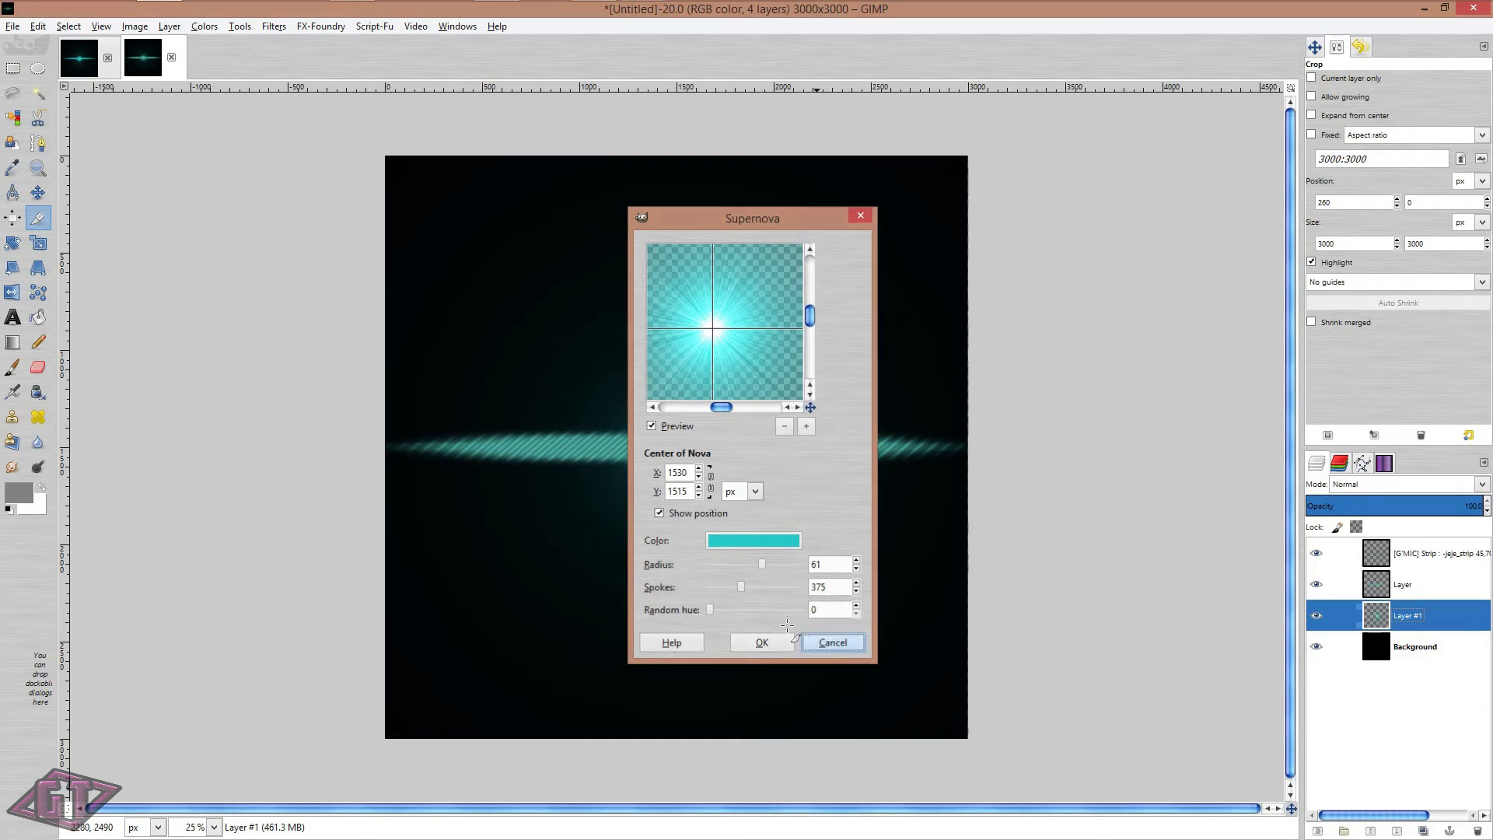
click(828, 642)
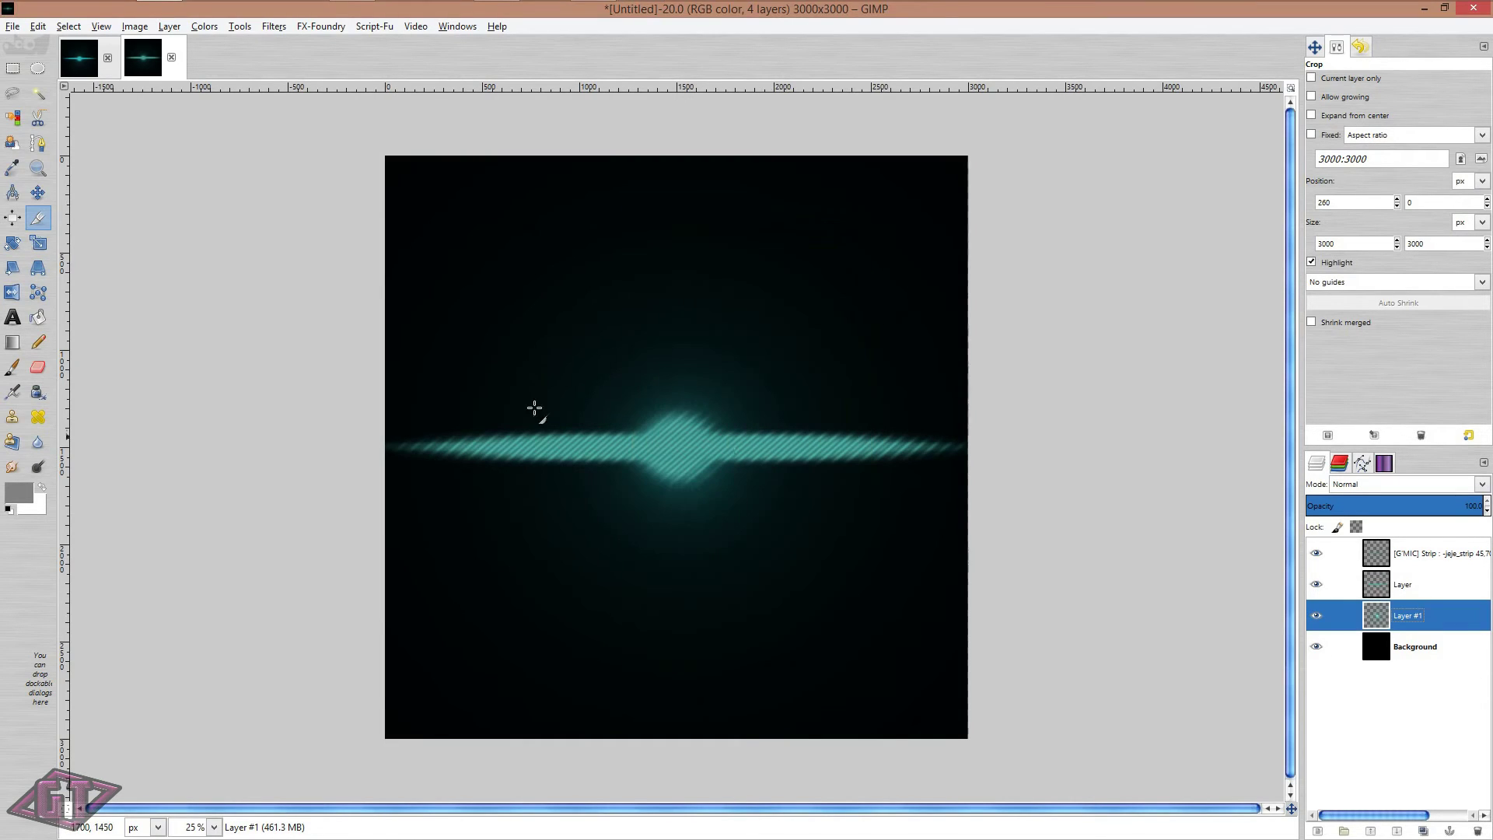
click(276, 26)
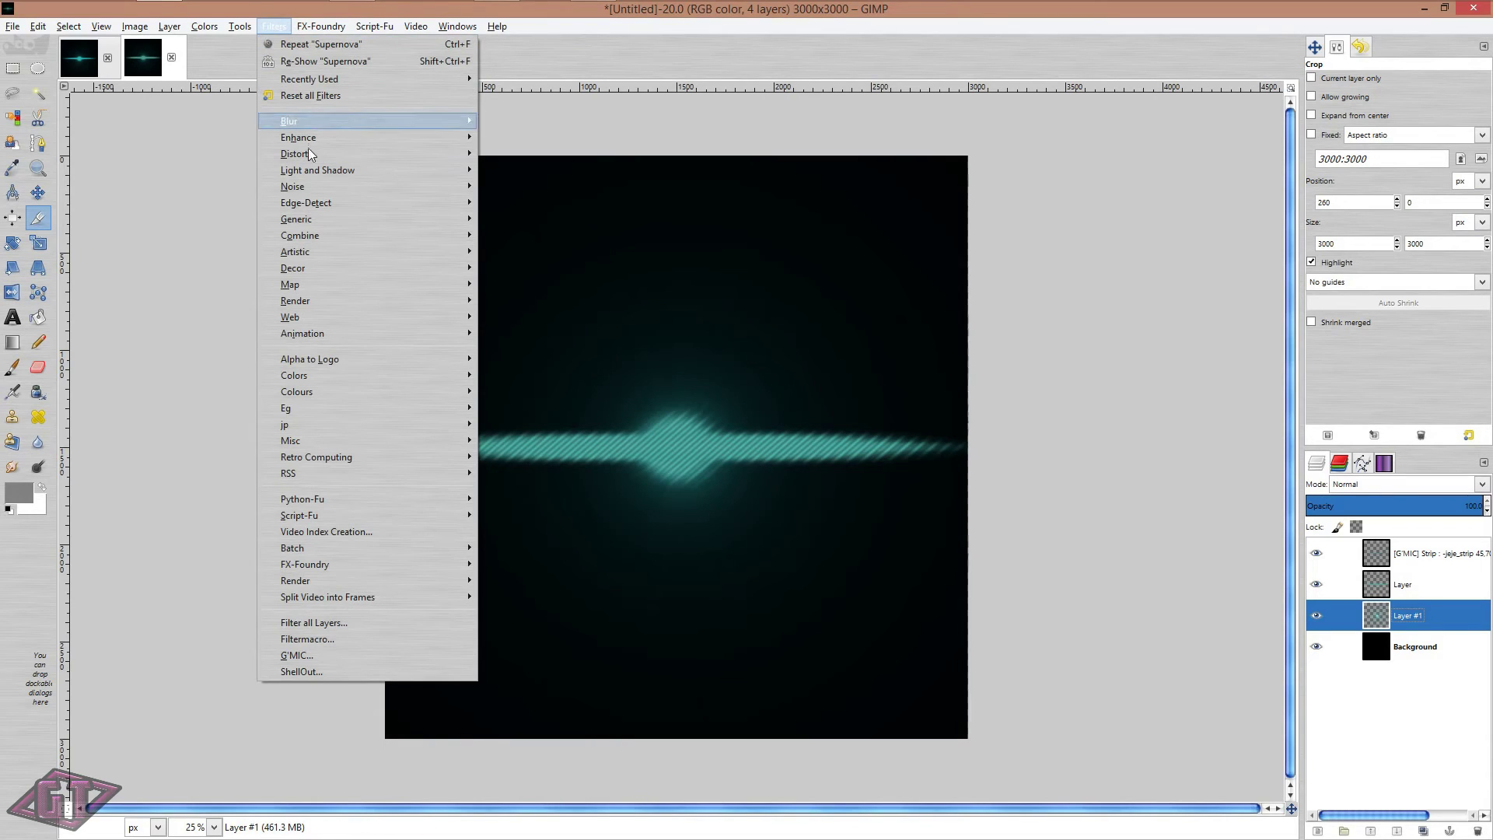
Apply the Lens Effect distortion to Layer #1 with a raised lens refraction index
mouse_move(310, 119)
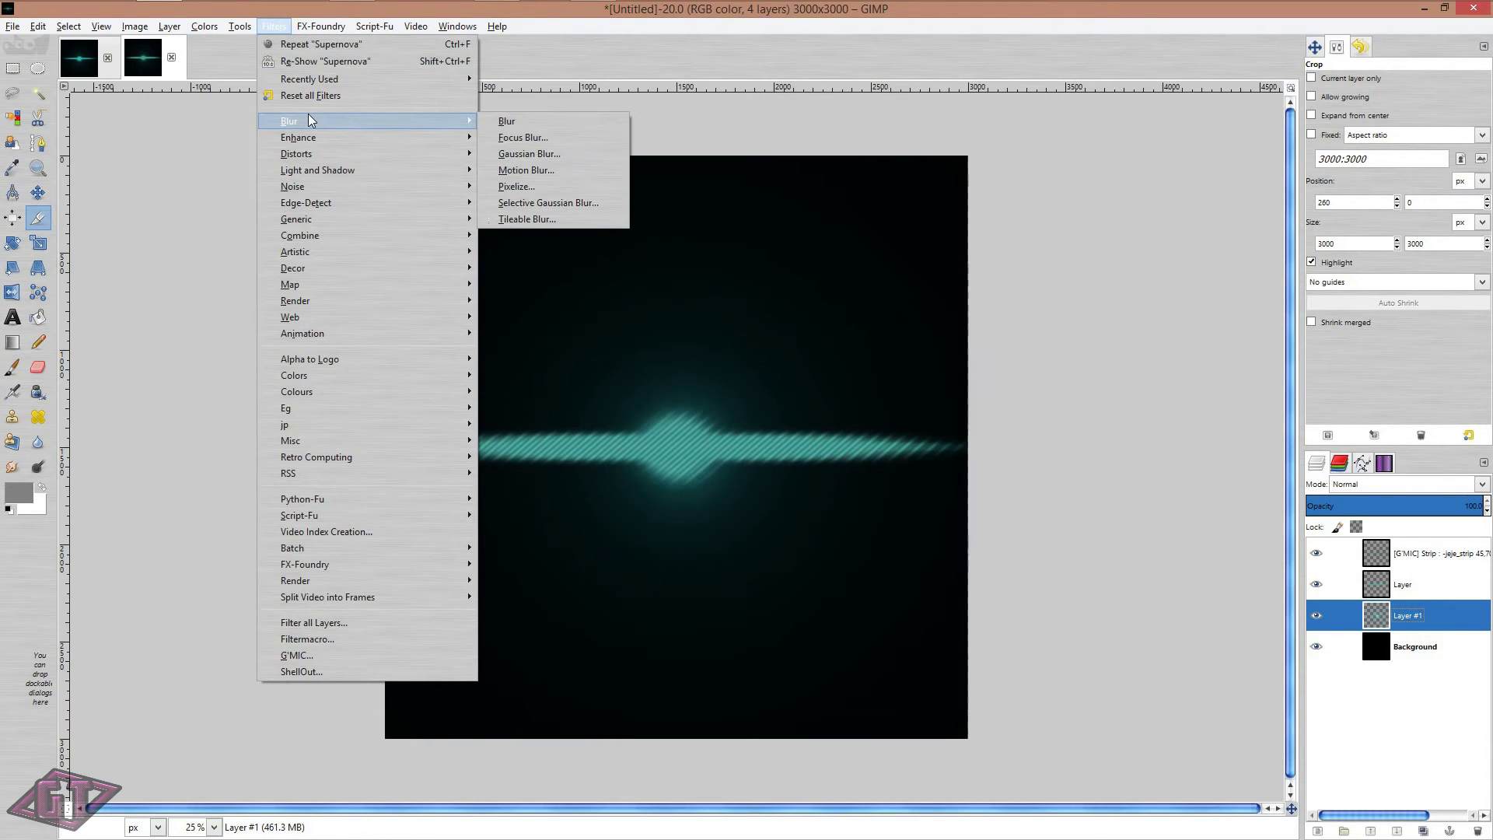
mouse_move(320, 26)
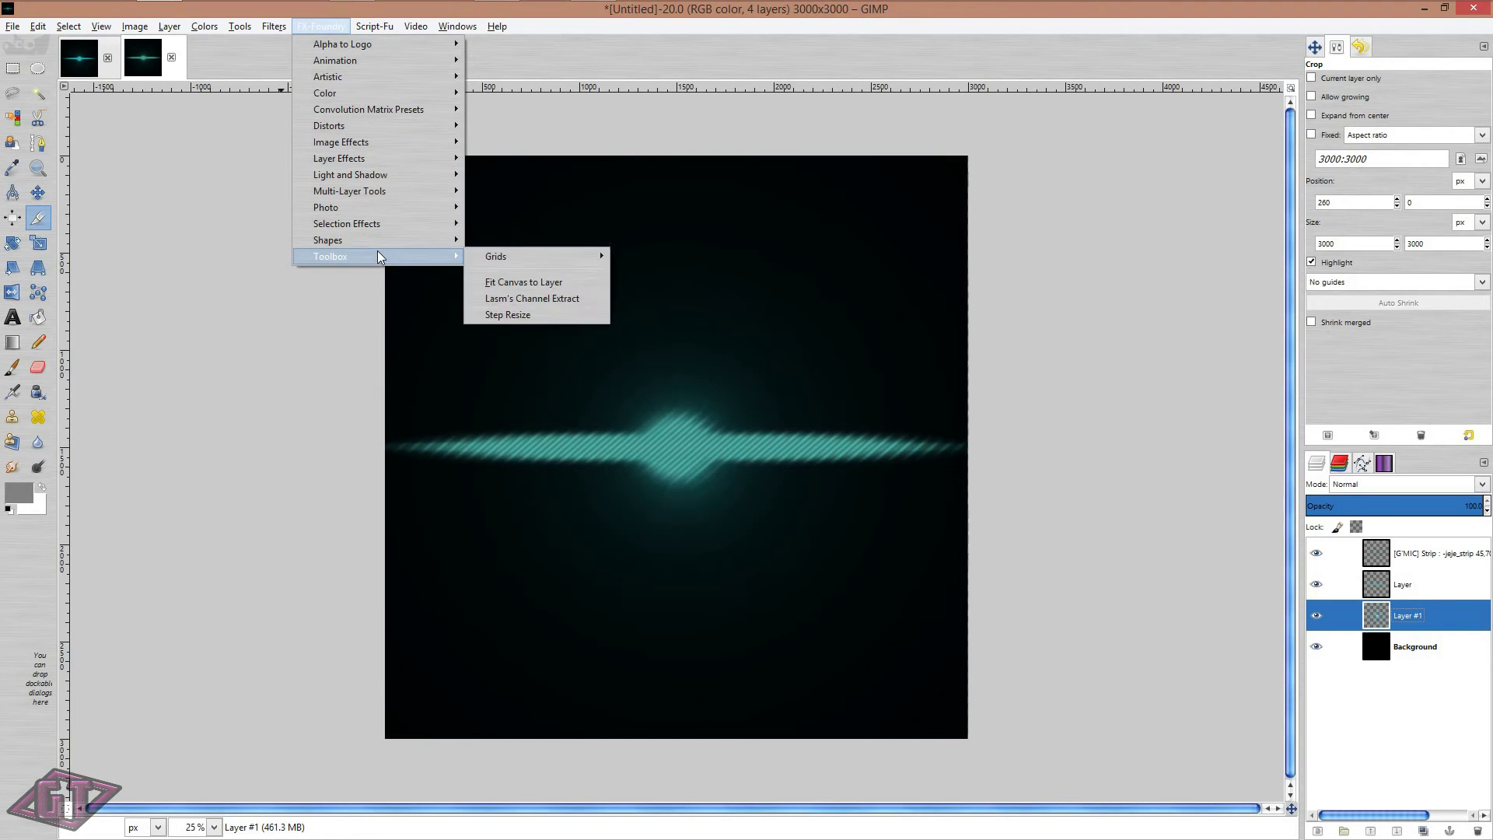
mouse_move(375, 210)
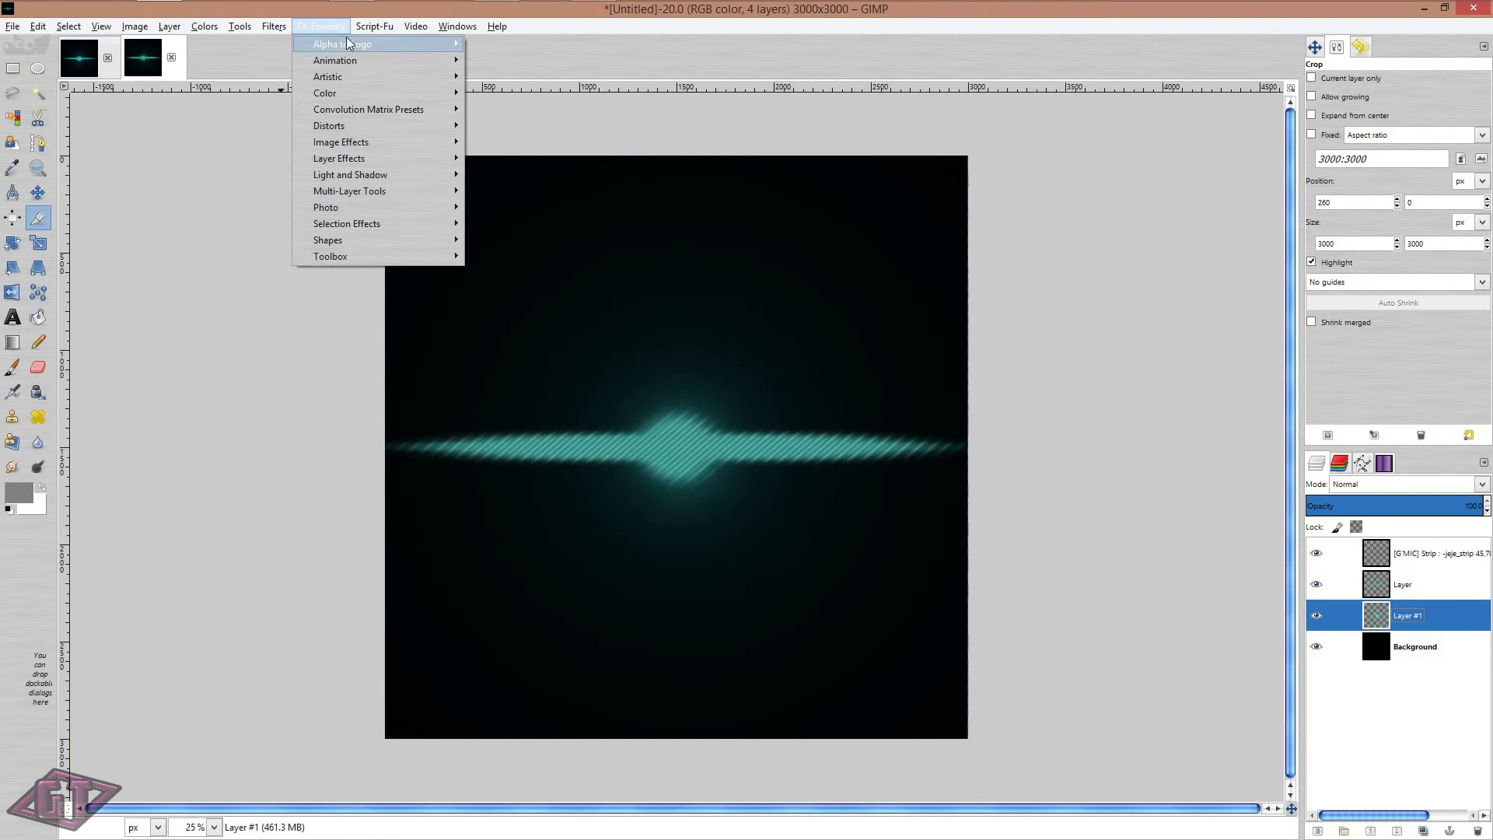
click(392, 29)
mouse_move(272, 30)
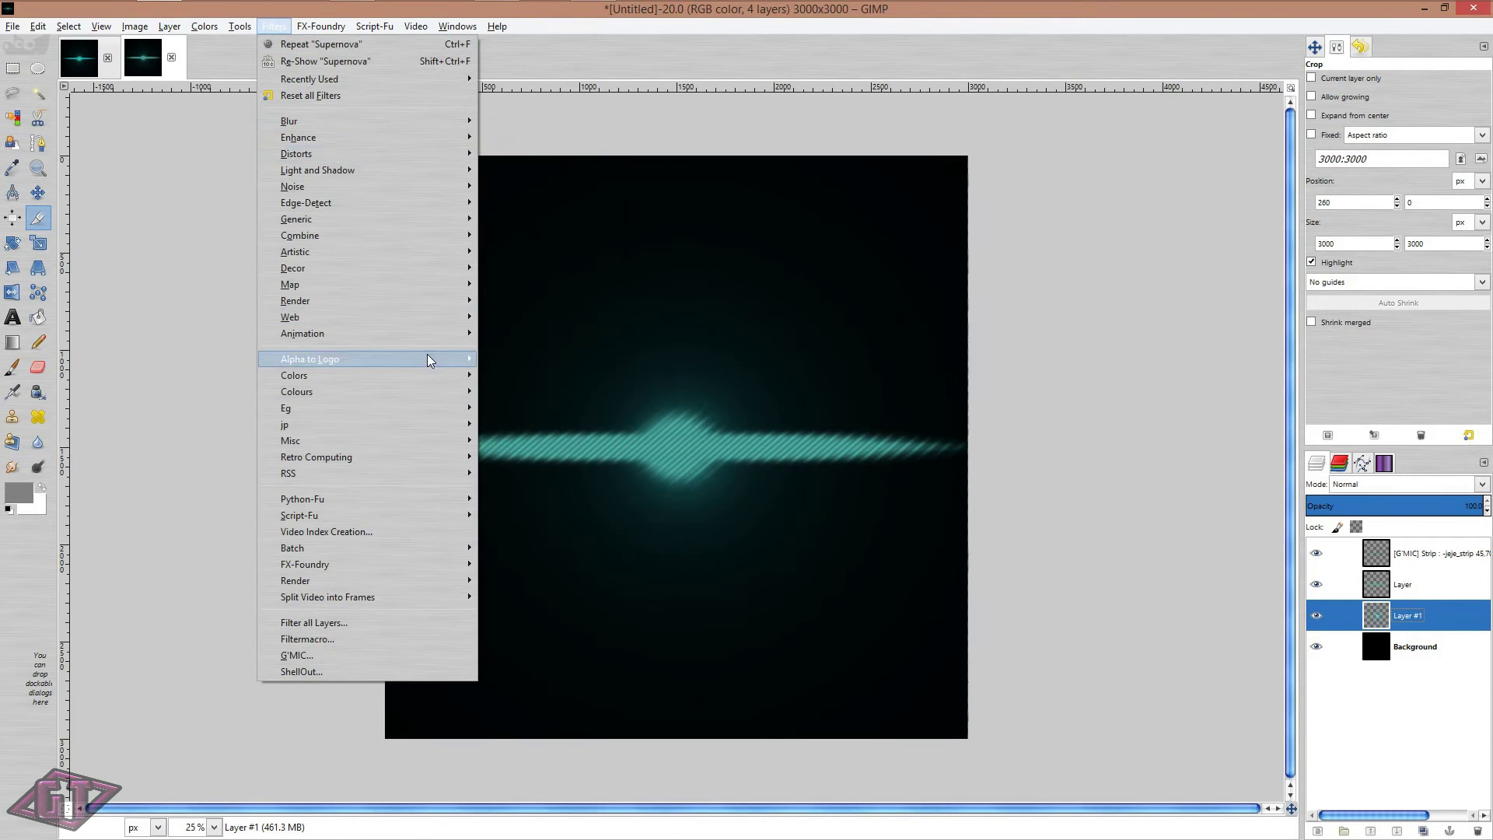
mouse_move(436, 137)
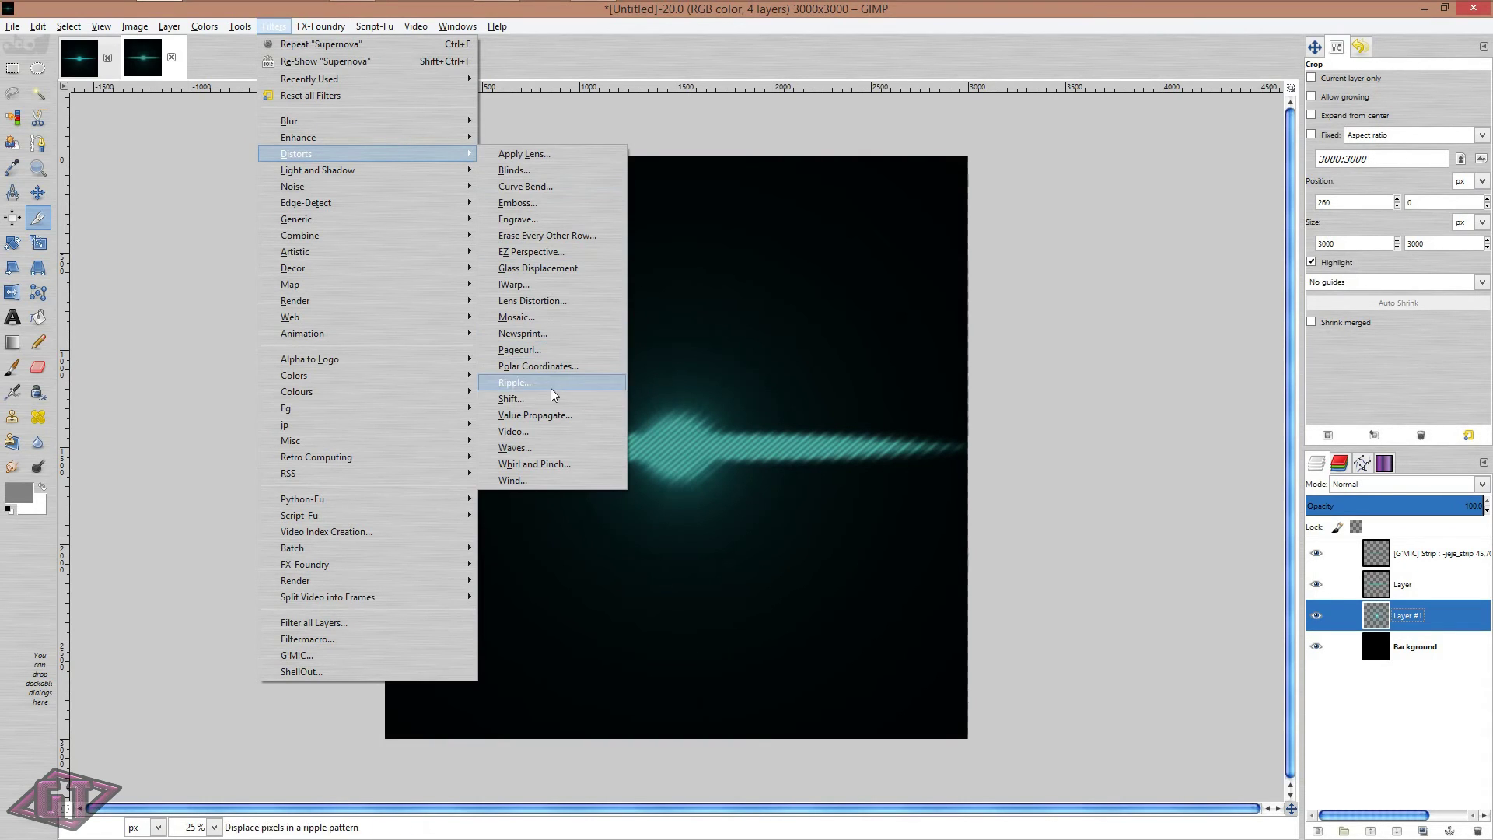
click(552, 159)
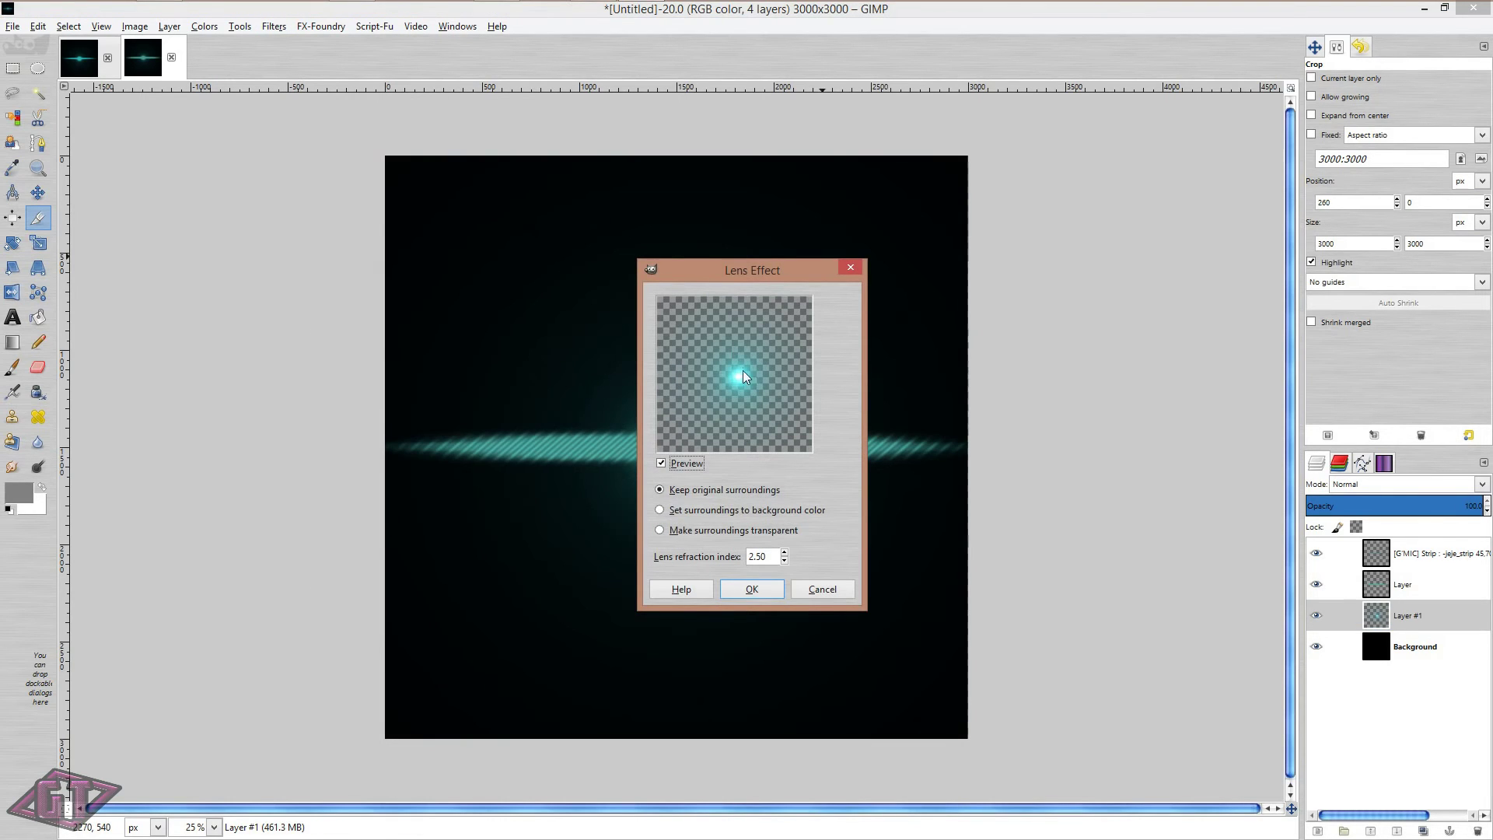
click(778, 556)
click(784, 552)
click(784, 553)
click(784, 553)
key(Return)
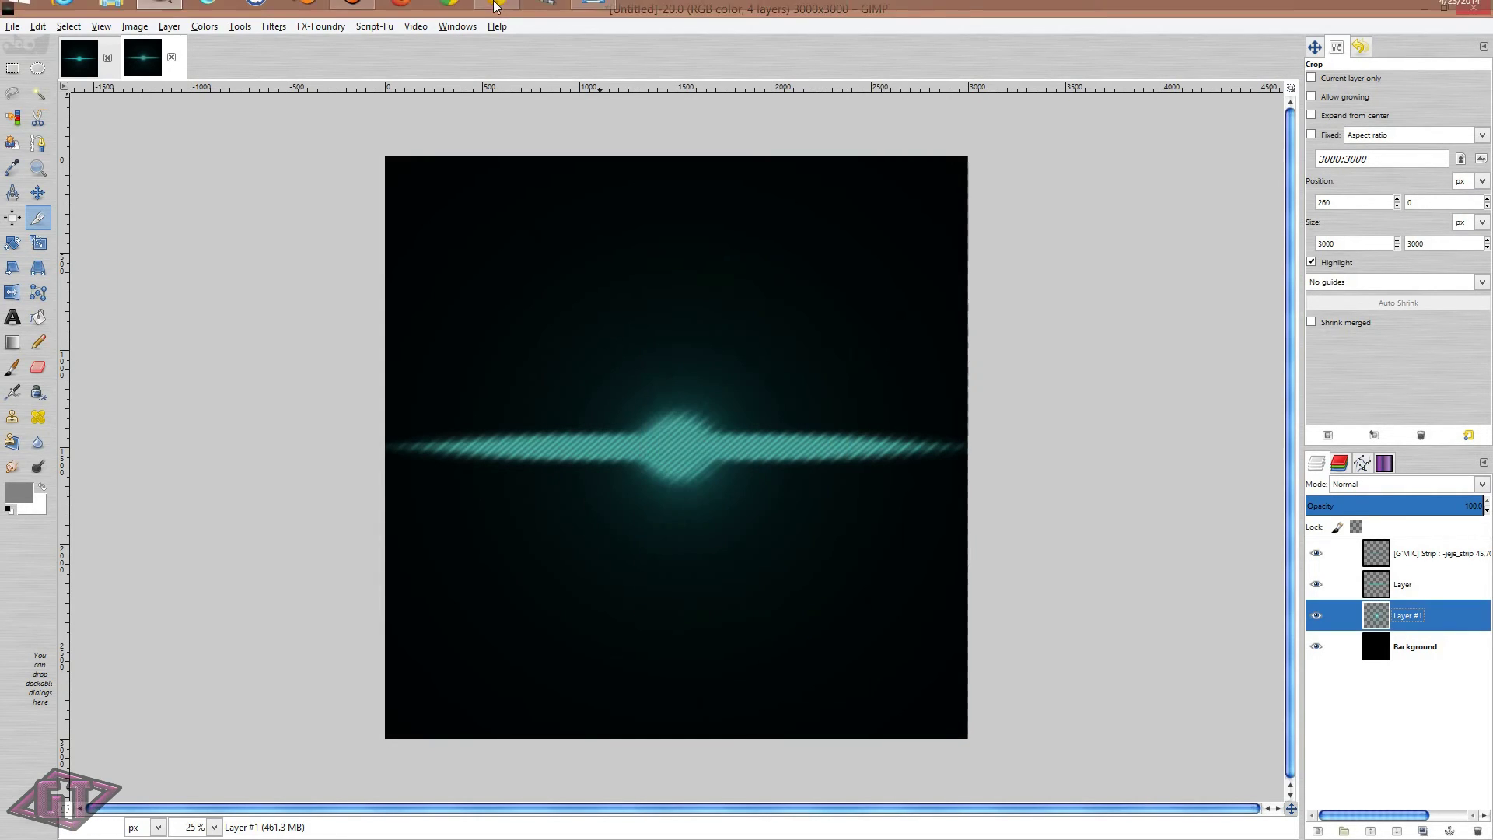
click(606, 15)
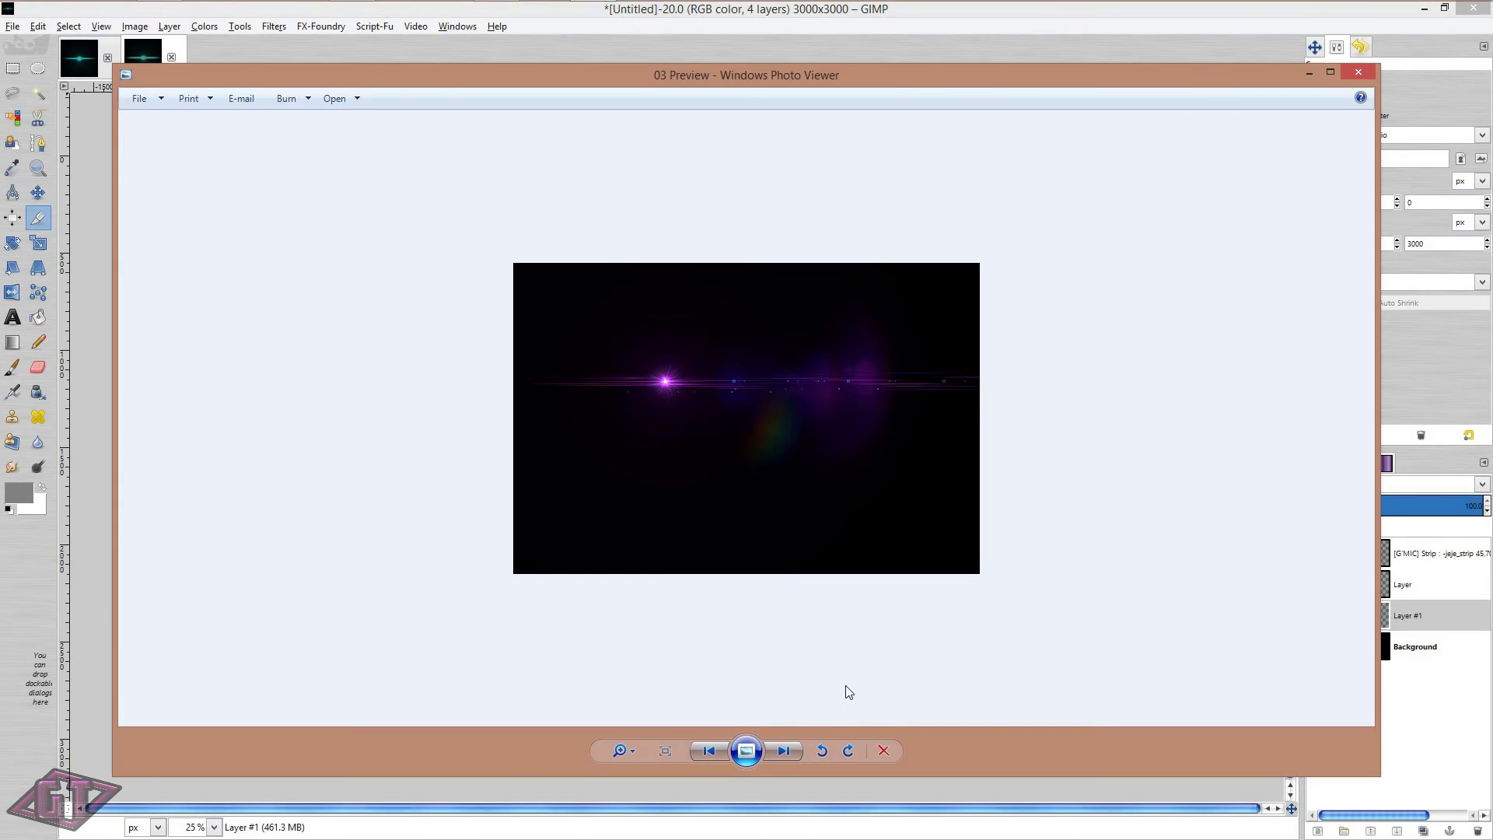
click(783, 751)
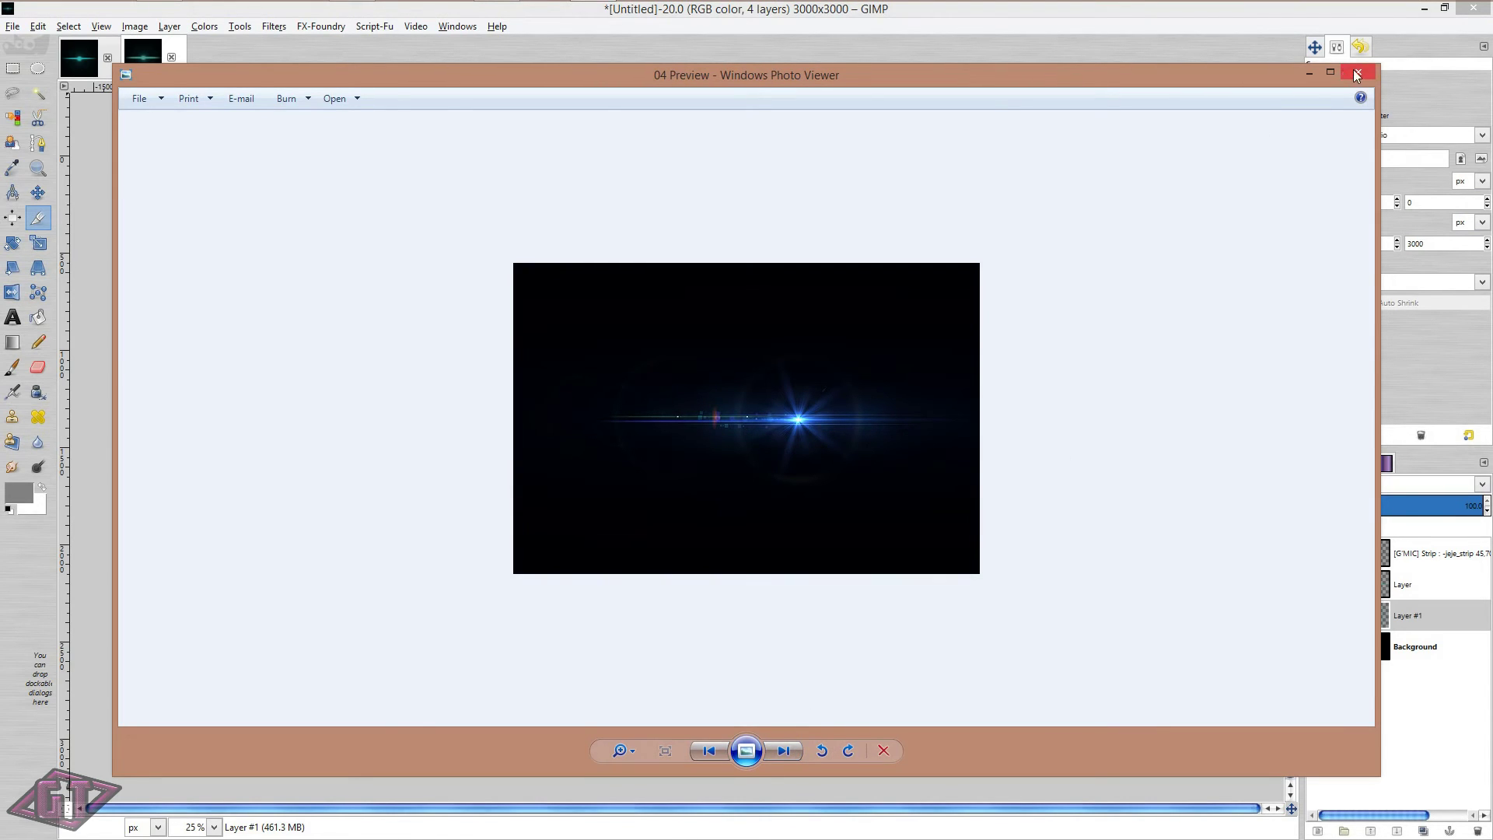
click(1314, 77)
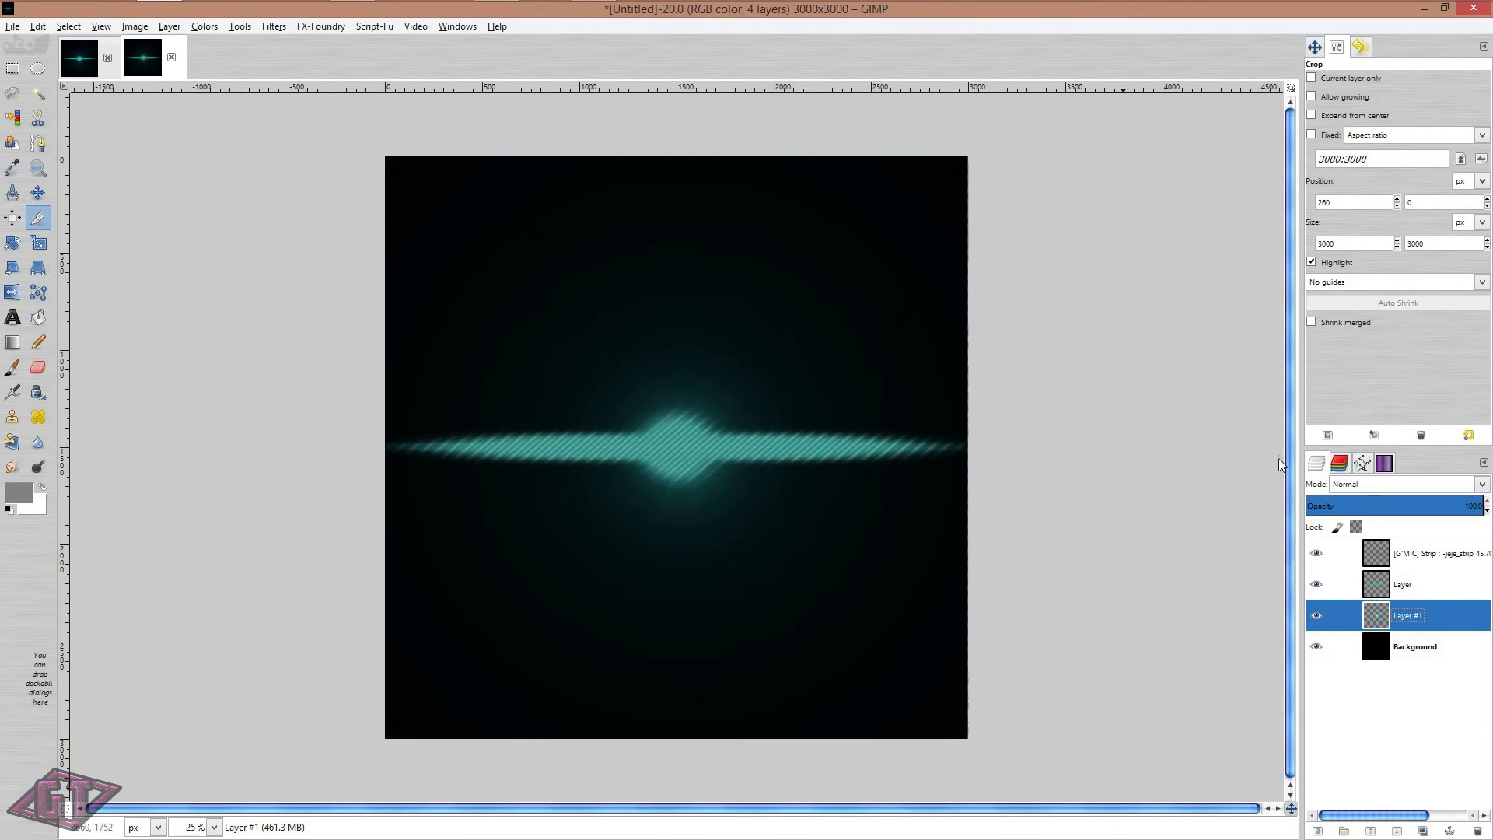
Preview the Finished art files and open anime_Cool_BG.jpg
click(12, 28)
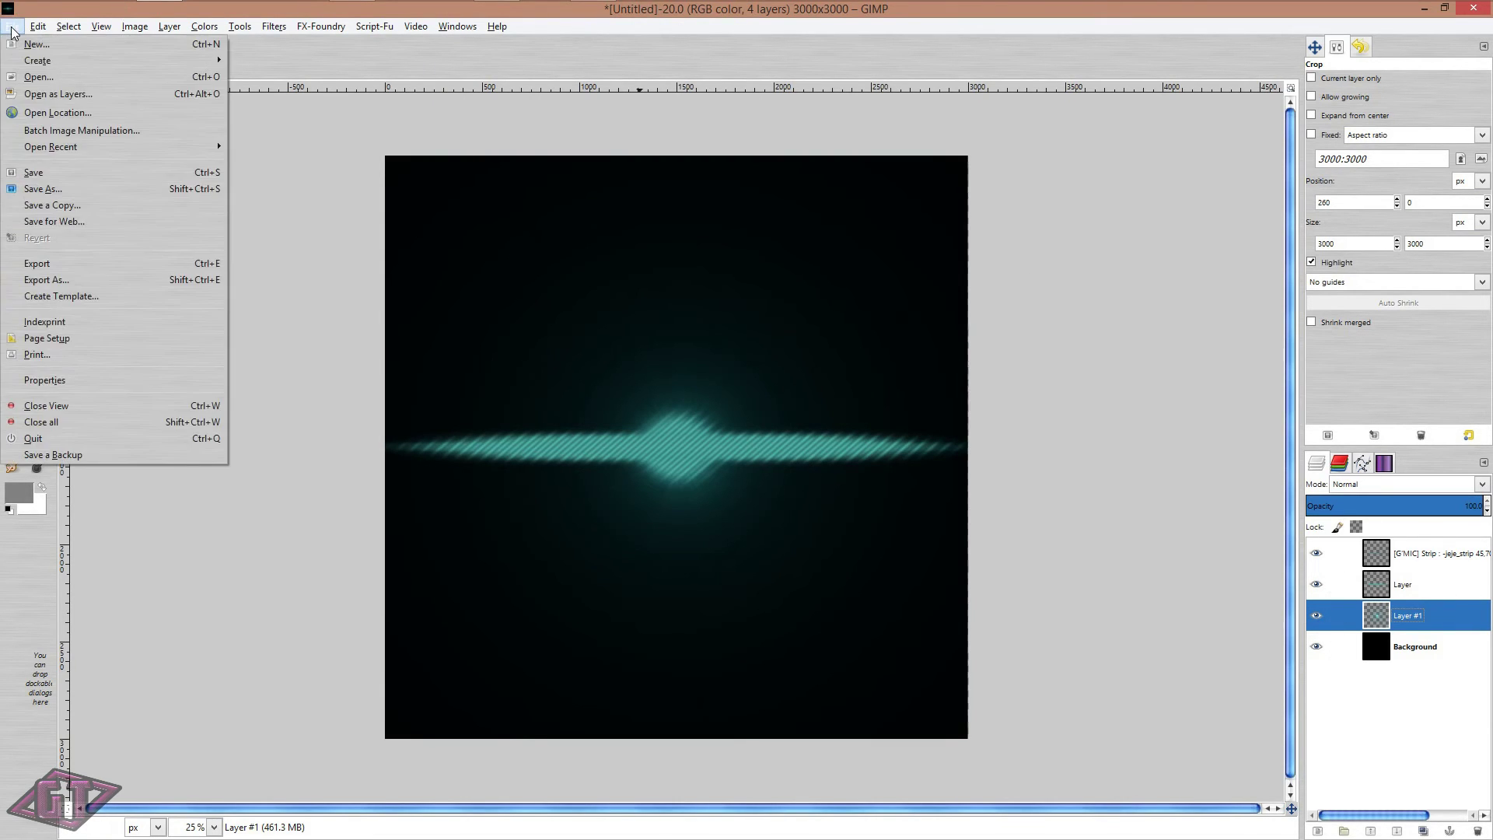
click(27, 74)
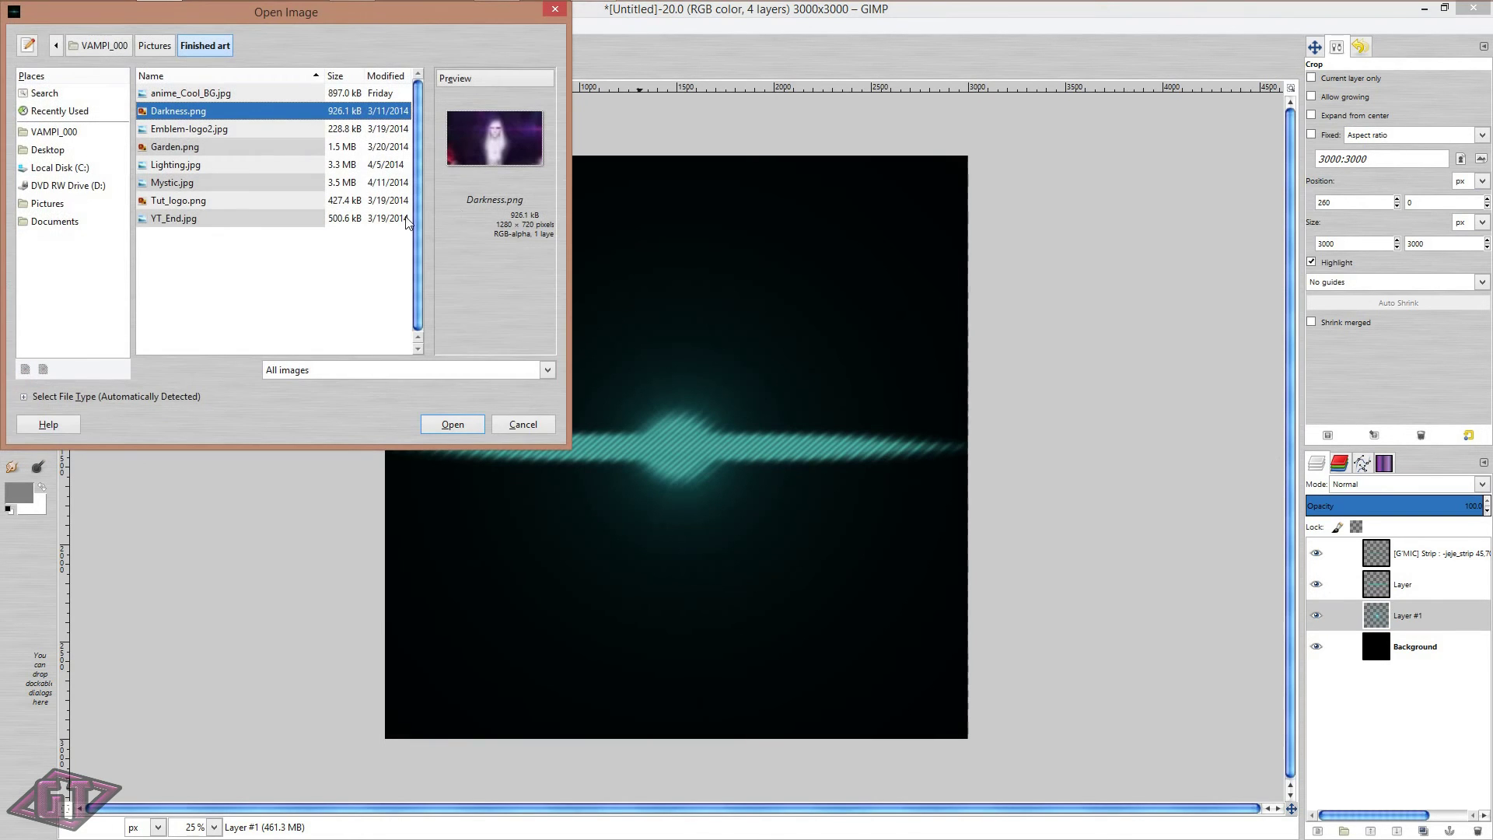
click(284, 129)
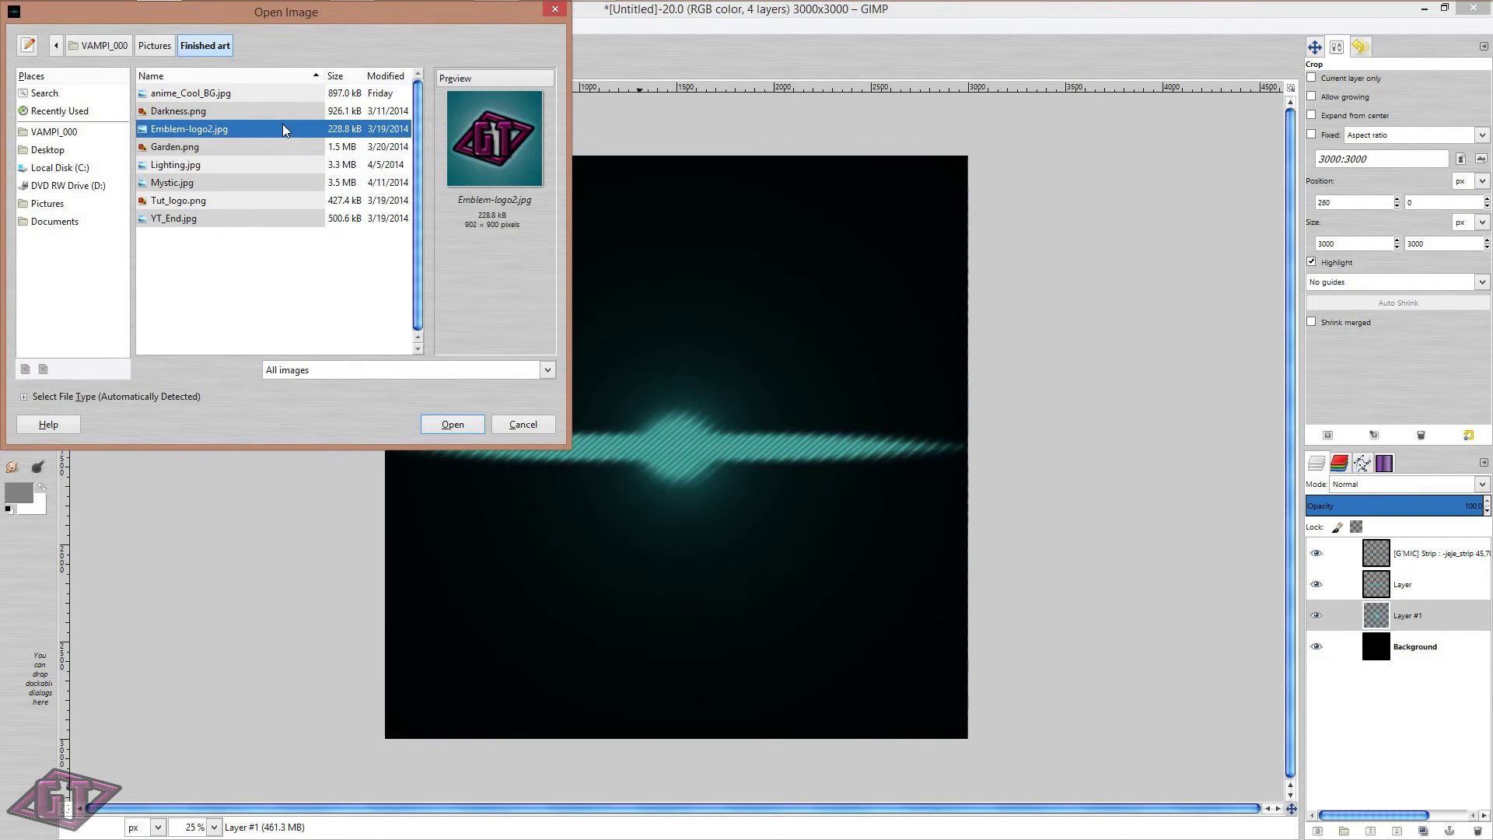
click(230, 95)
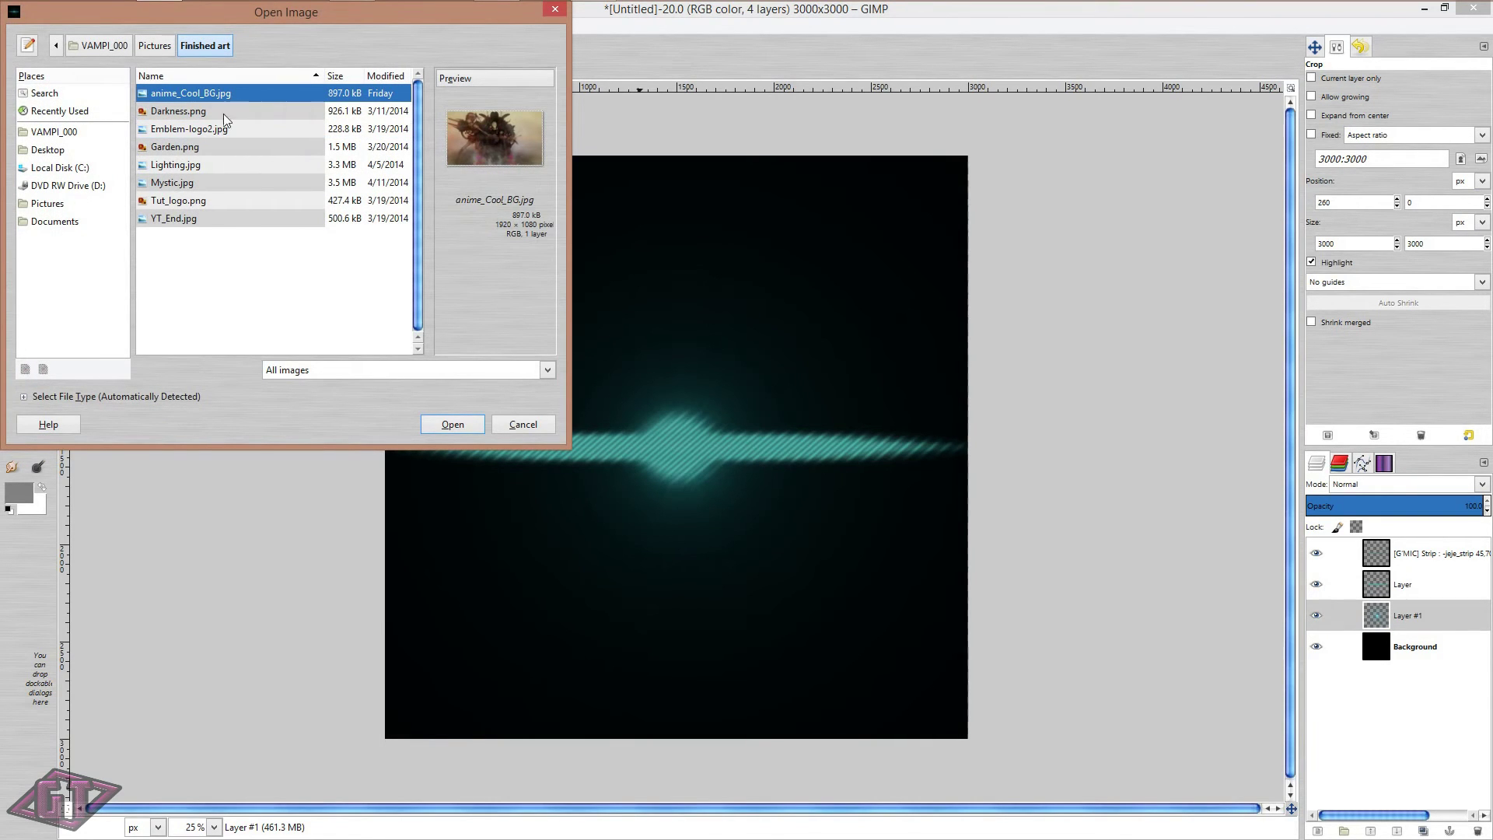
click(259, 166)
click(248, 184)
click(238, 200)
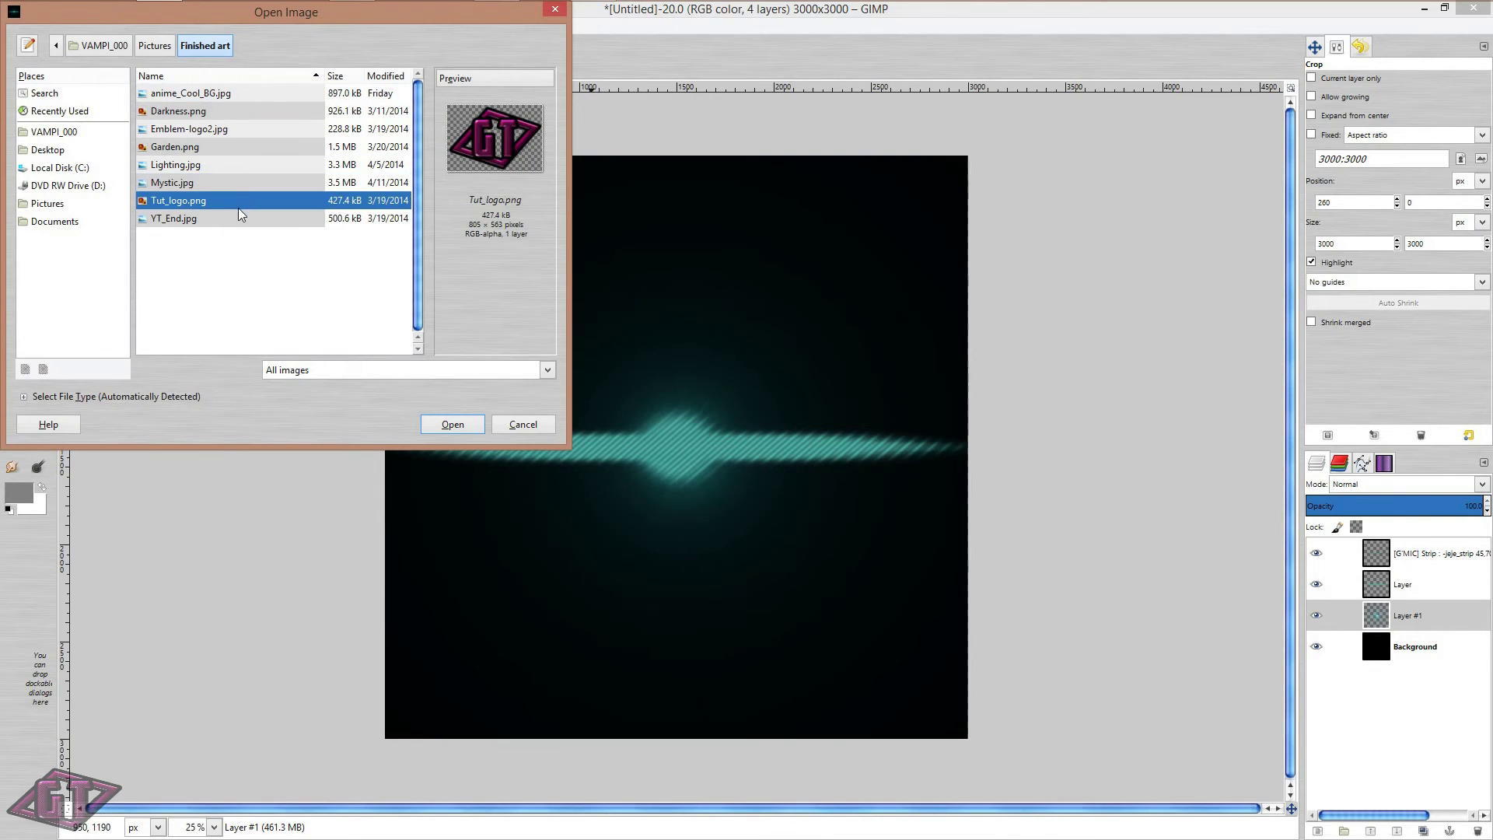
key(Down)
key(Up)
key(Up)
key(Up)
key(Up)
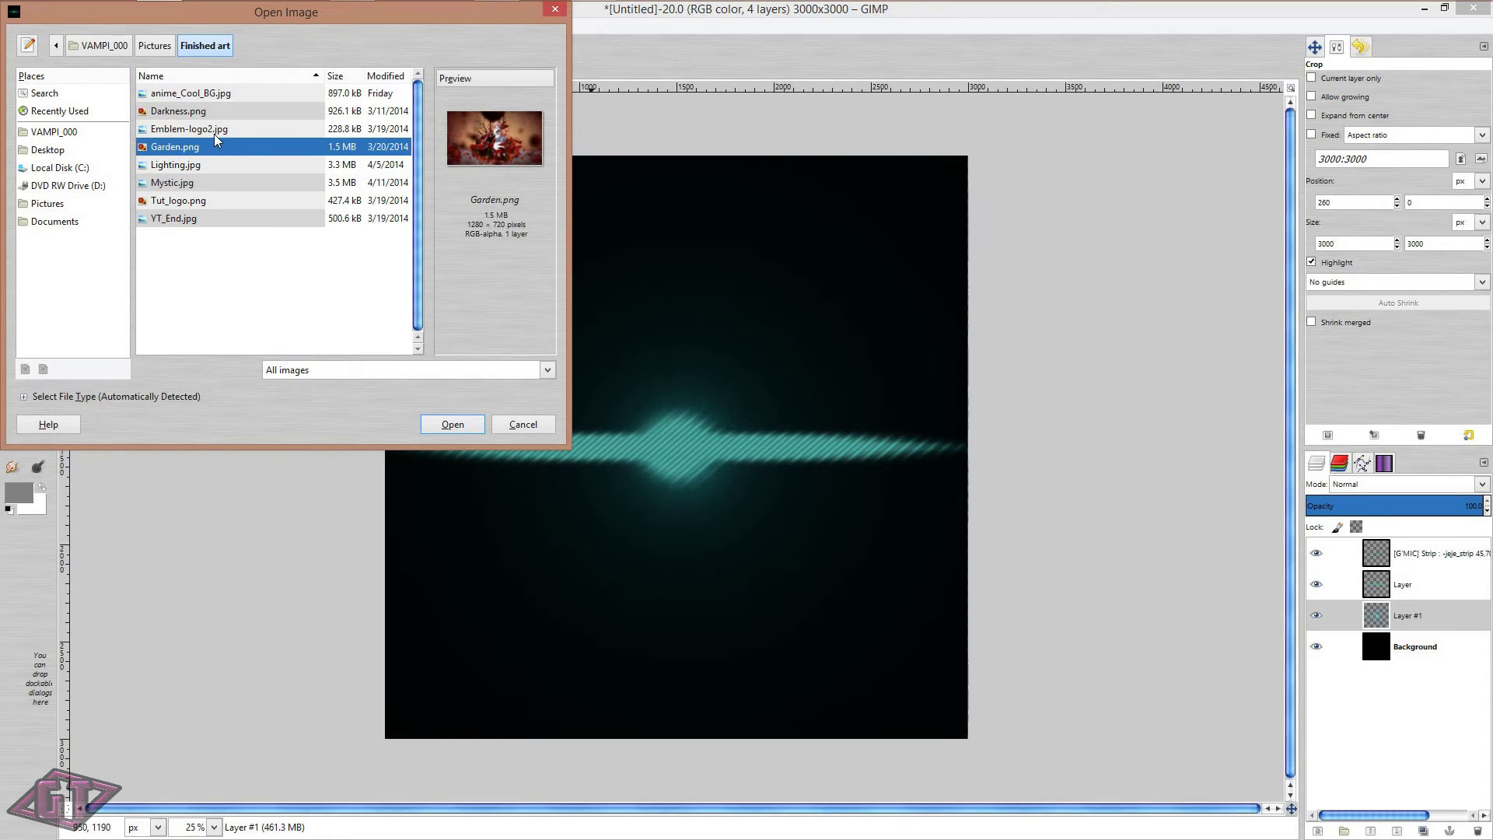
key(Up)
key(Up)
key(Up)
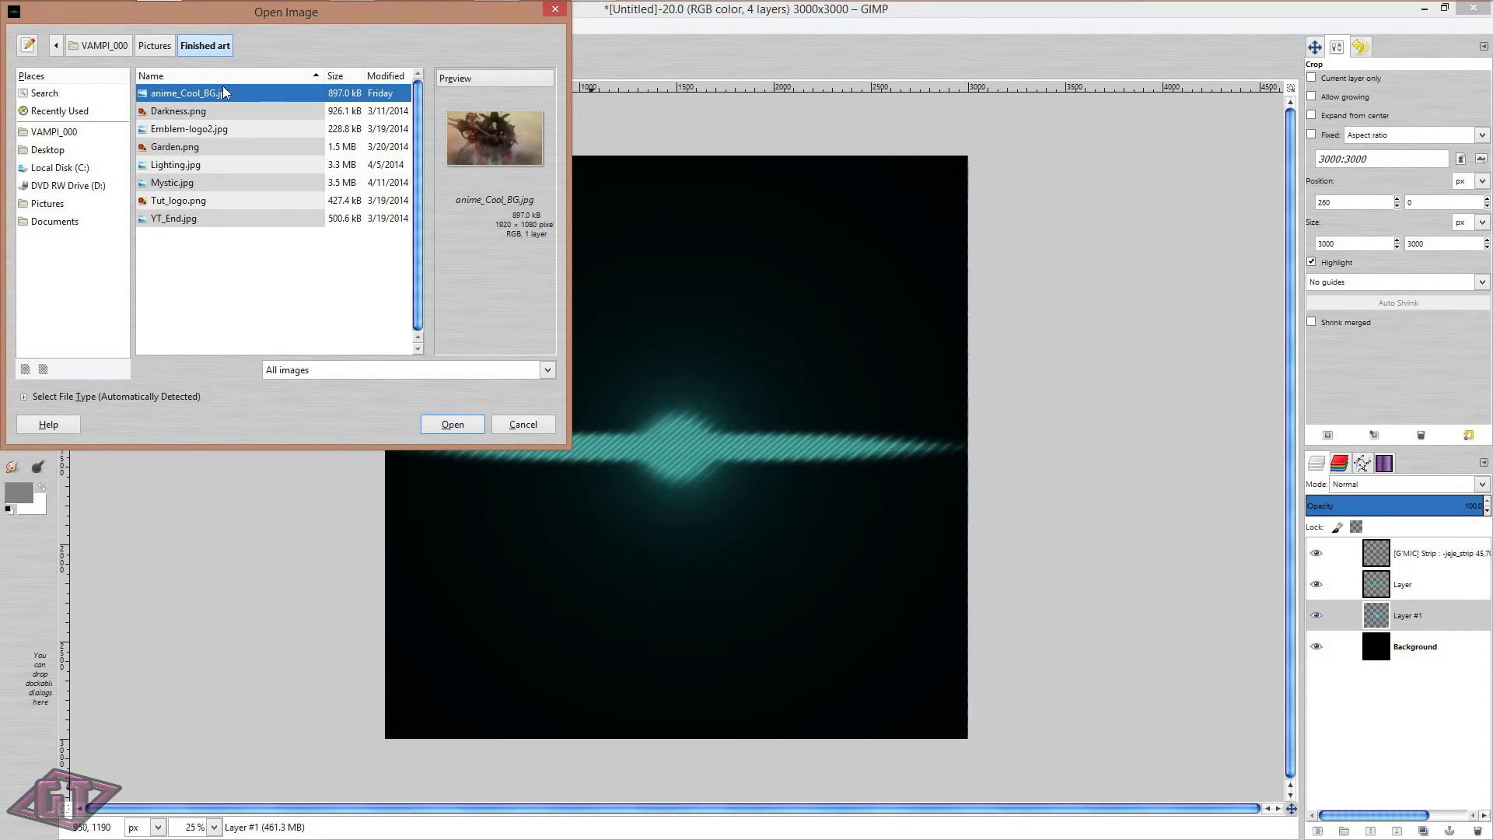
click(467, 426)
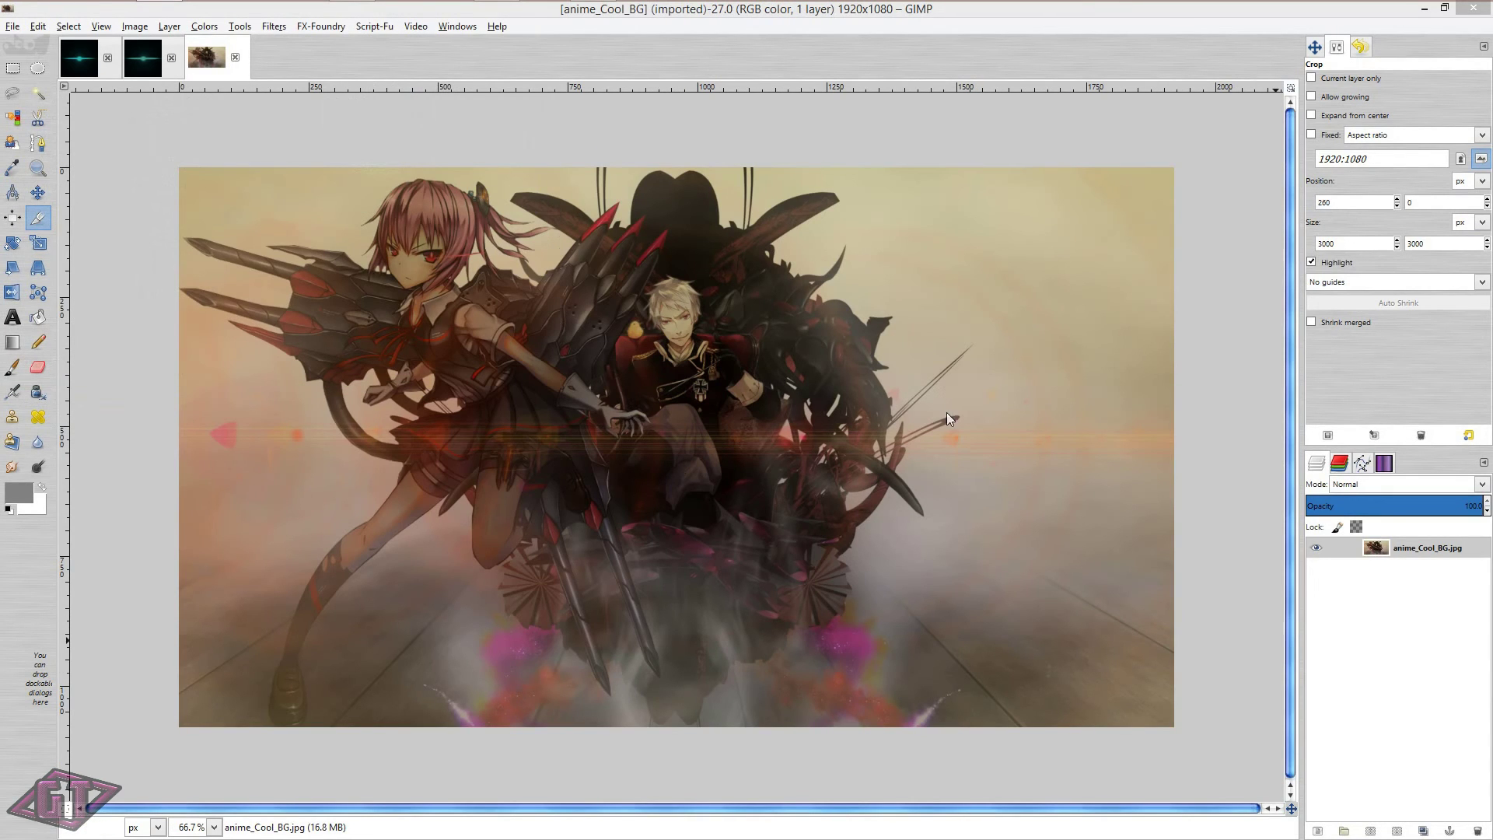
Select all of the cyan glow image and copy it
click(143, 67)
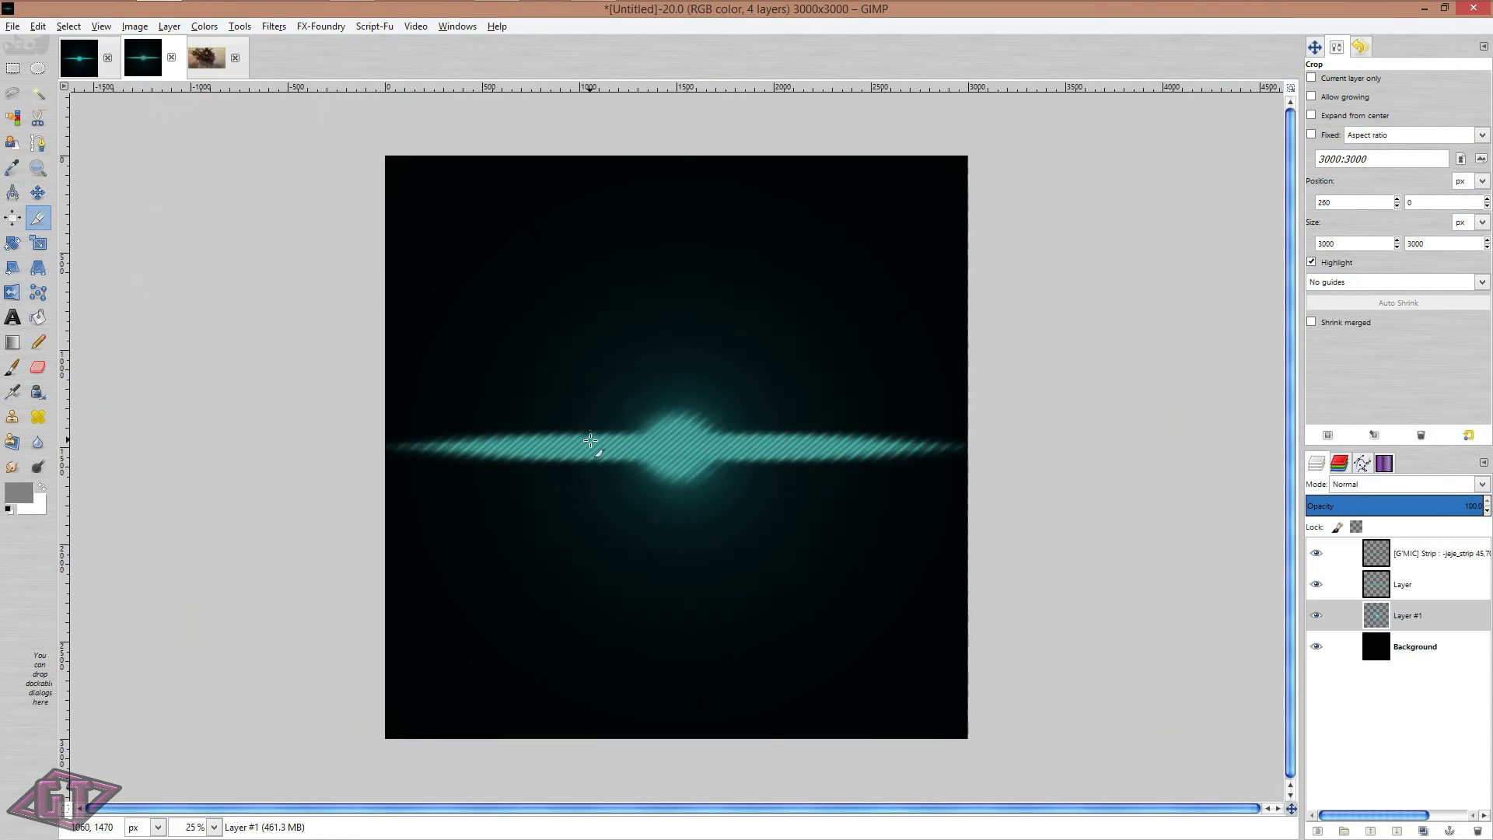
key(ctrl+a)
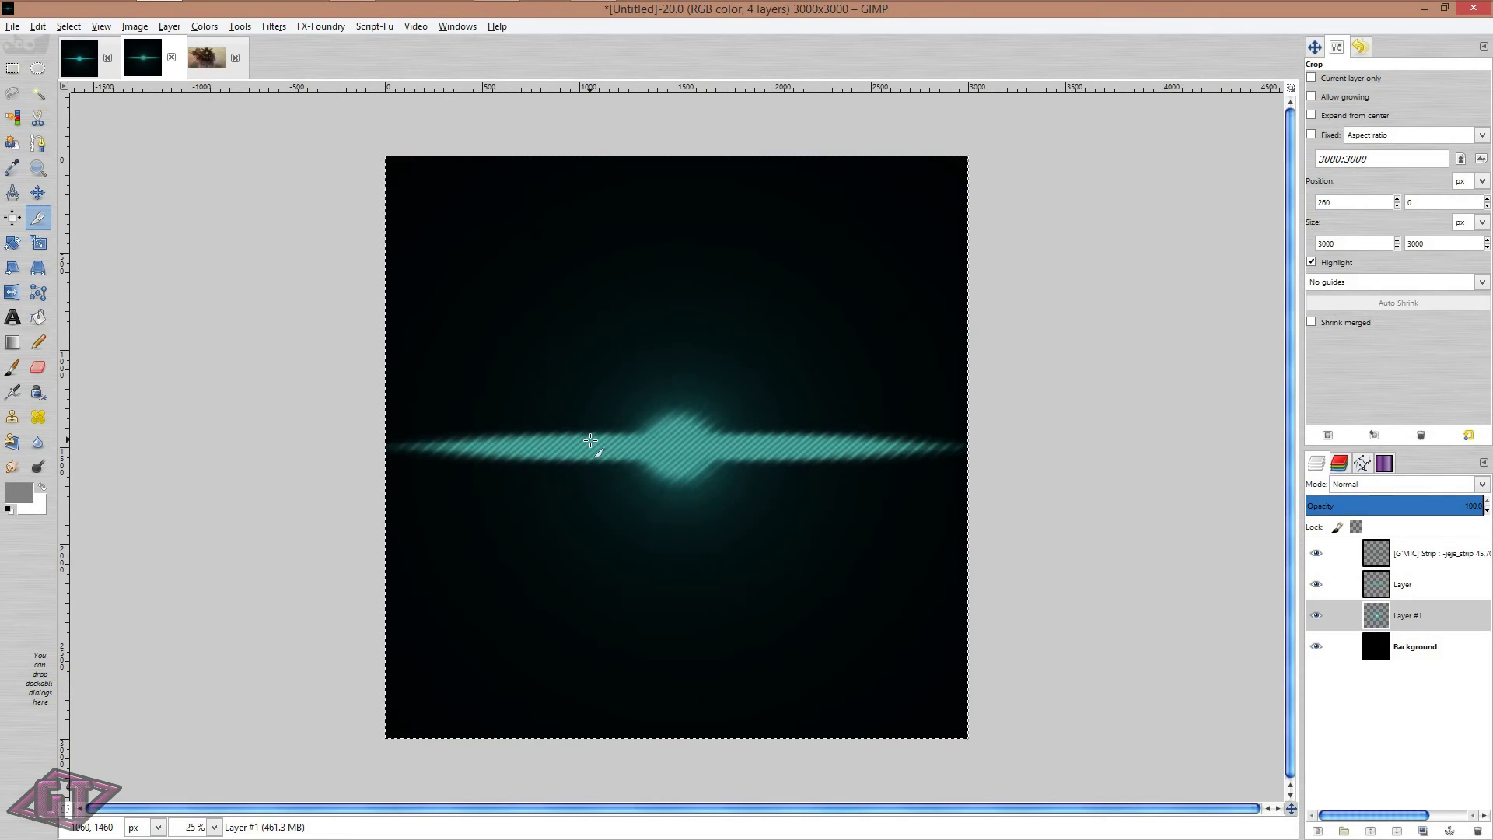
key(ctrl+c)
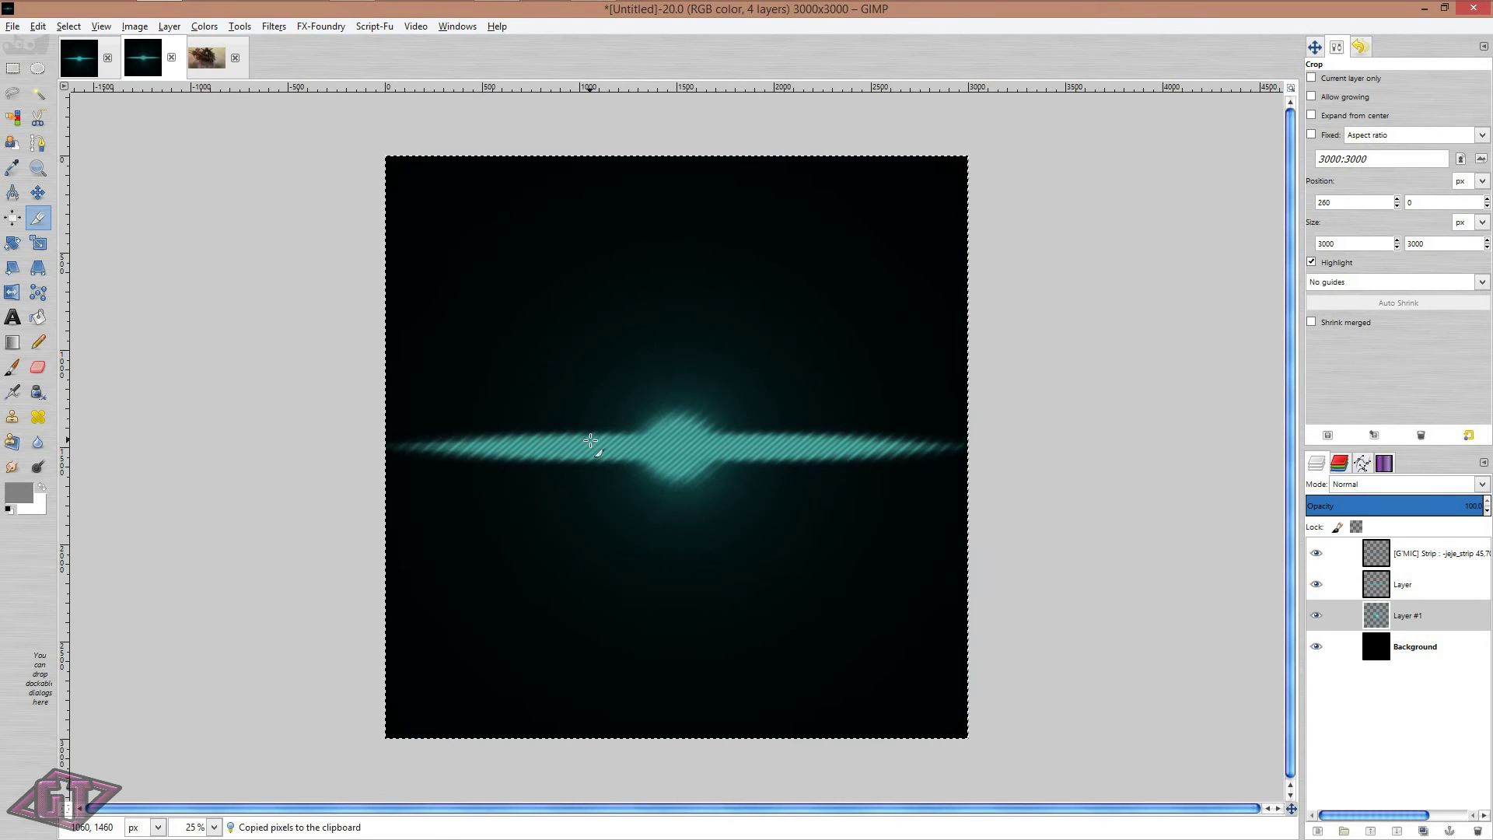
Paste the glow into anime_Cool_BG as a new layer, undo it, and return to the glow image
click(206, 58)
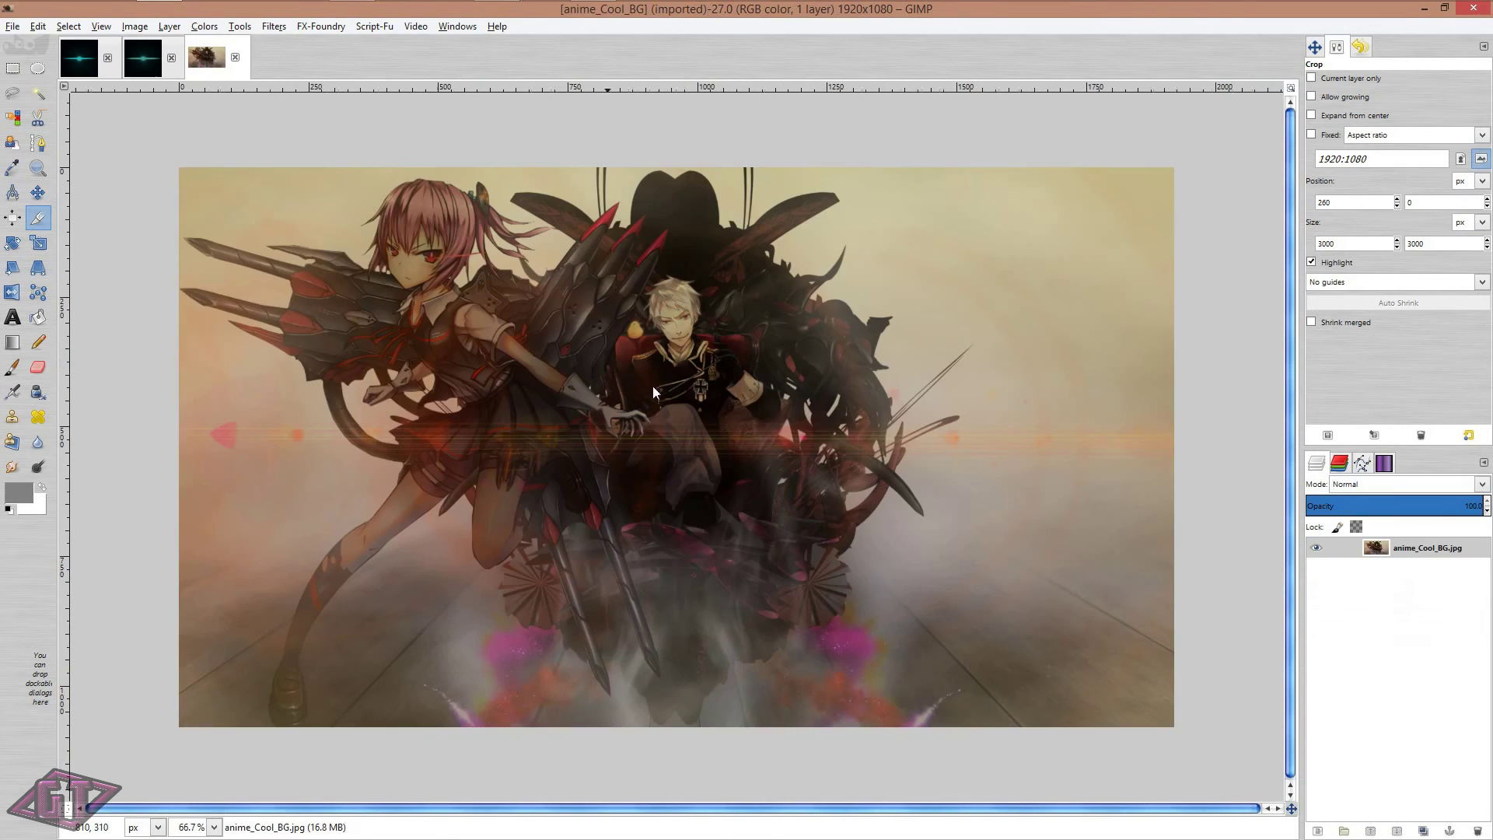
key(ctrl+v)
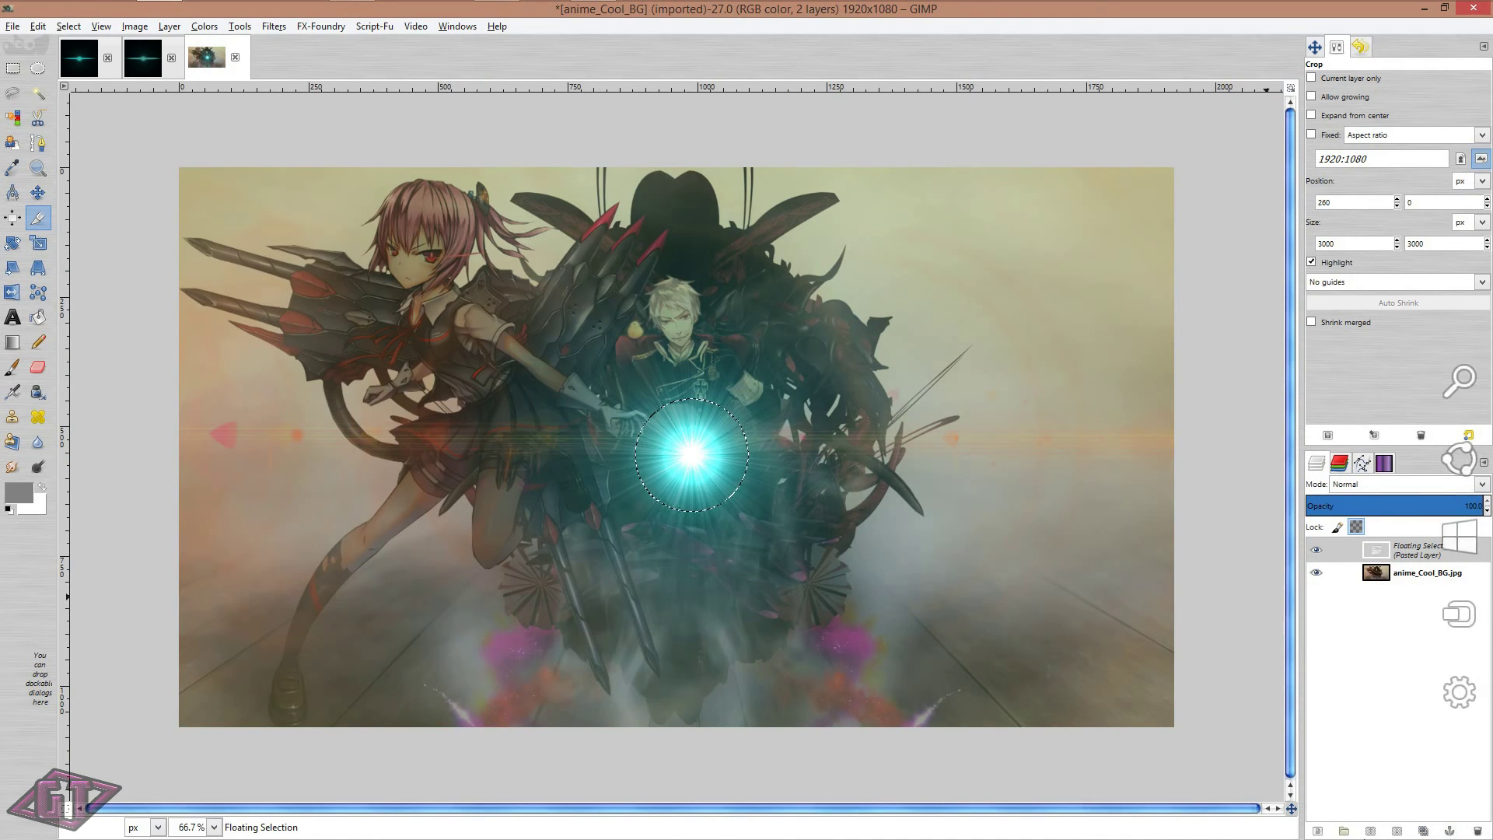
click(1319, 830)
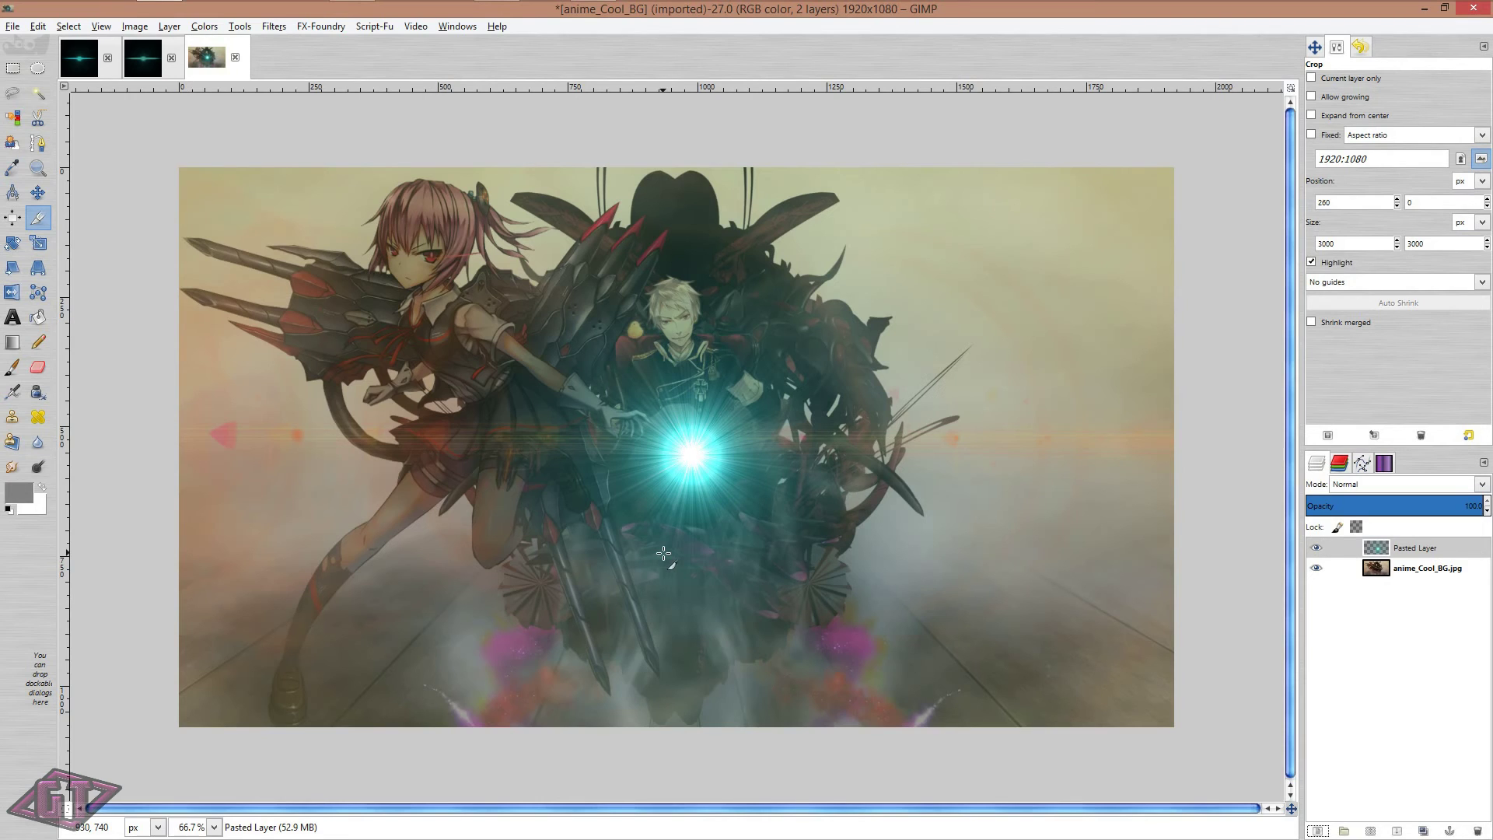
key(ctrl+z)
key(ctrl+z)
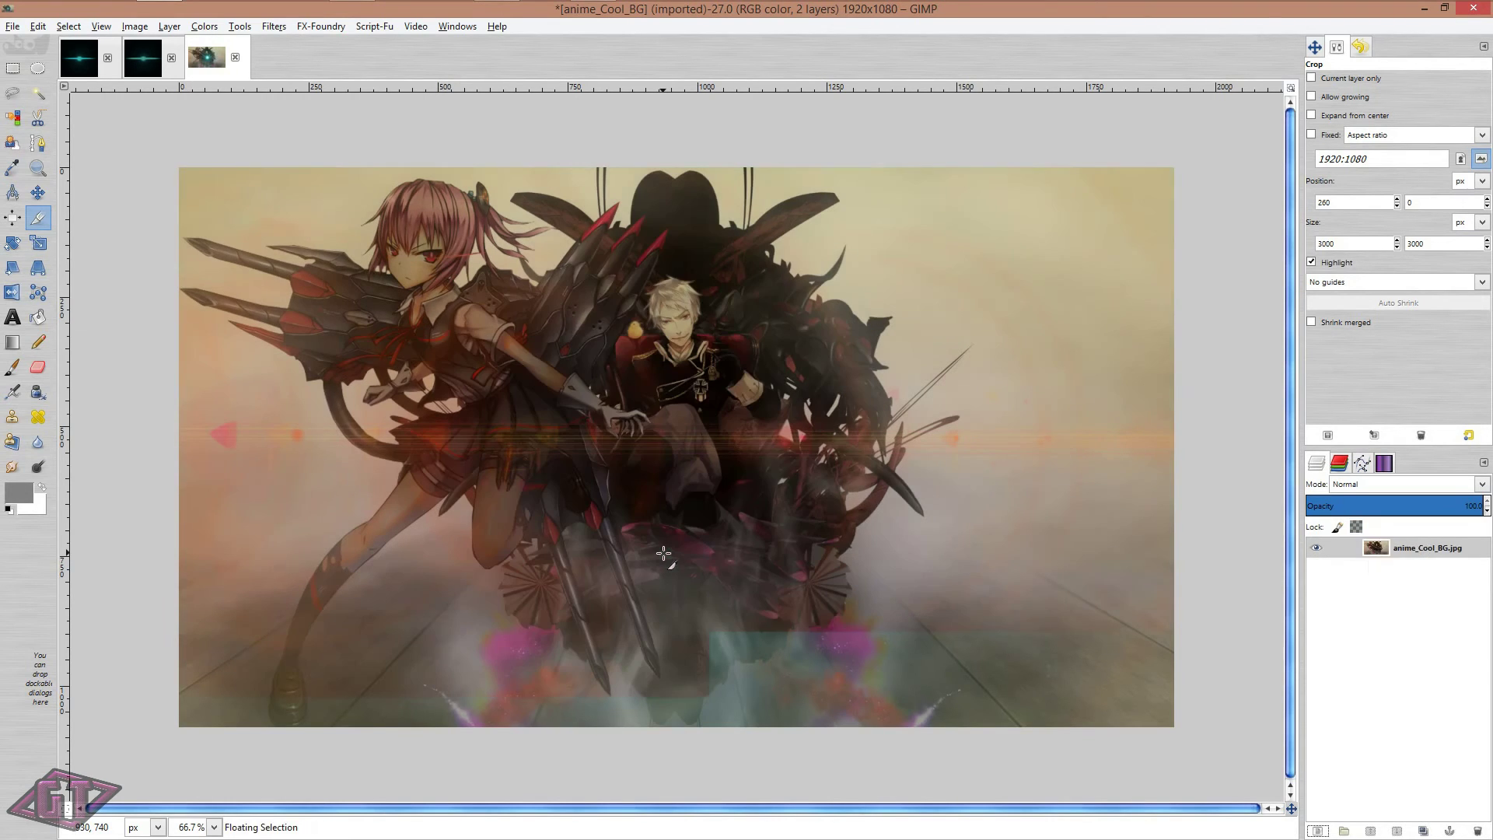
key(alt+2)
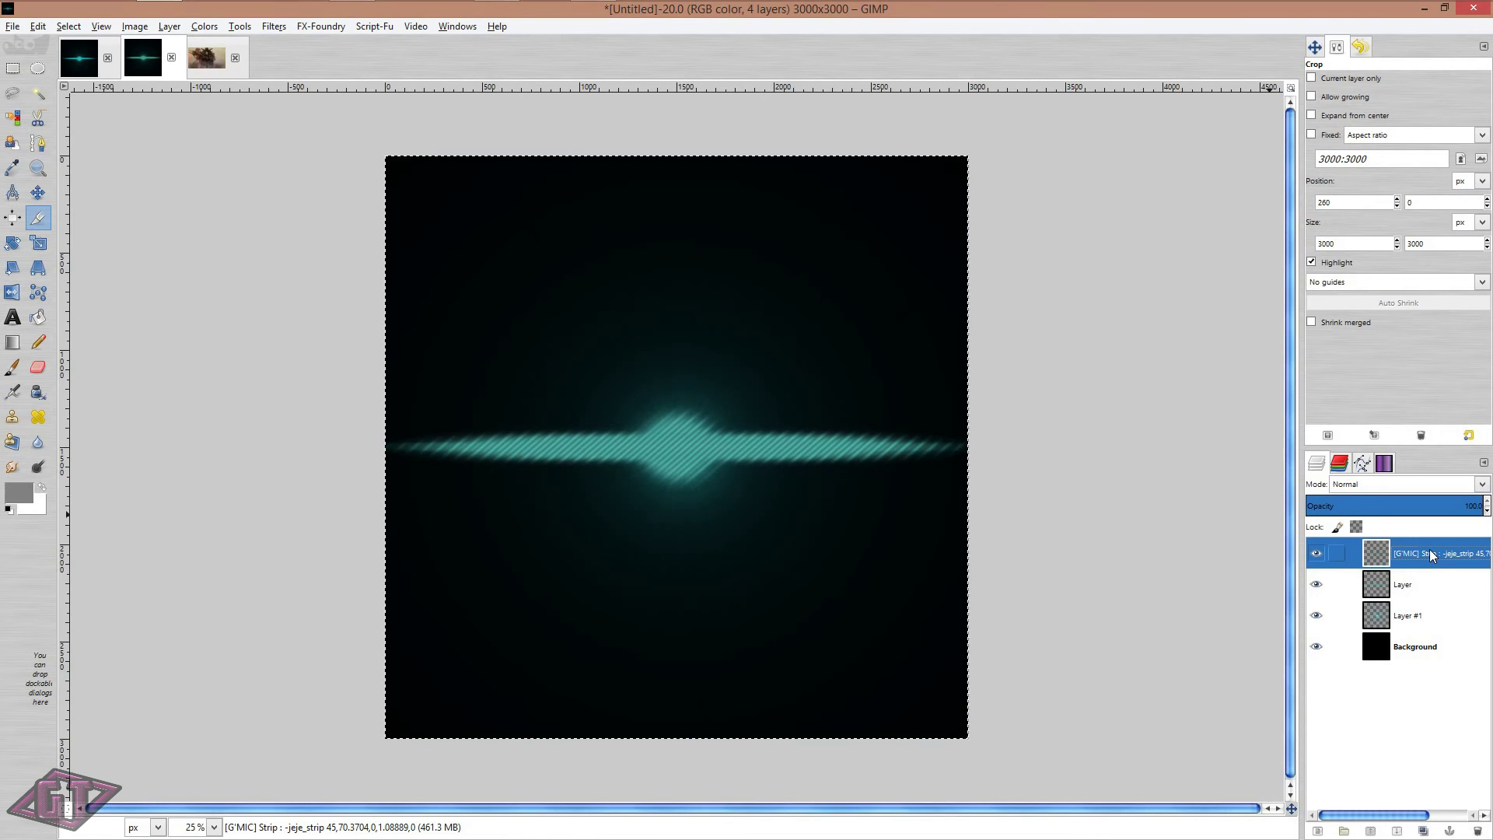
Create a merged Visible layer in the glow image, copy it, and go to anime_Cool_BG
key(ctrl+shift+alt+e)
click(141, 28)
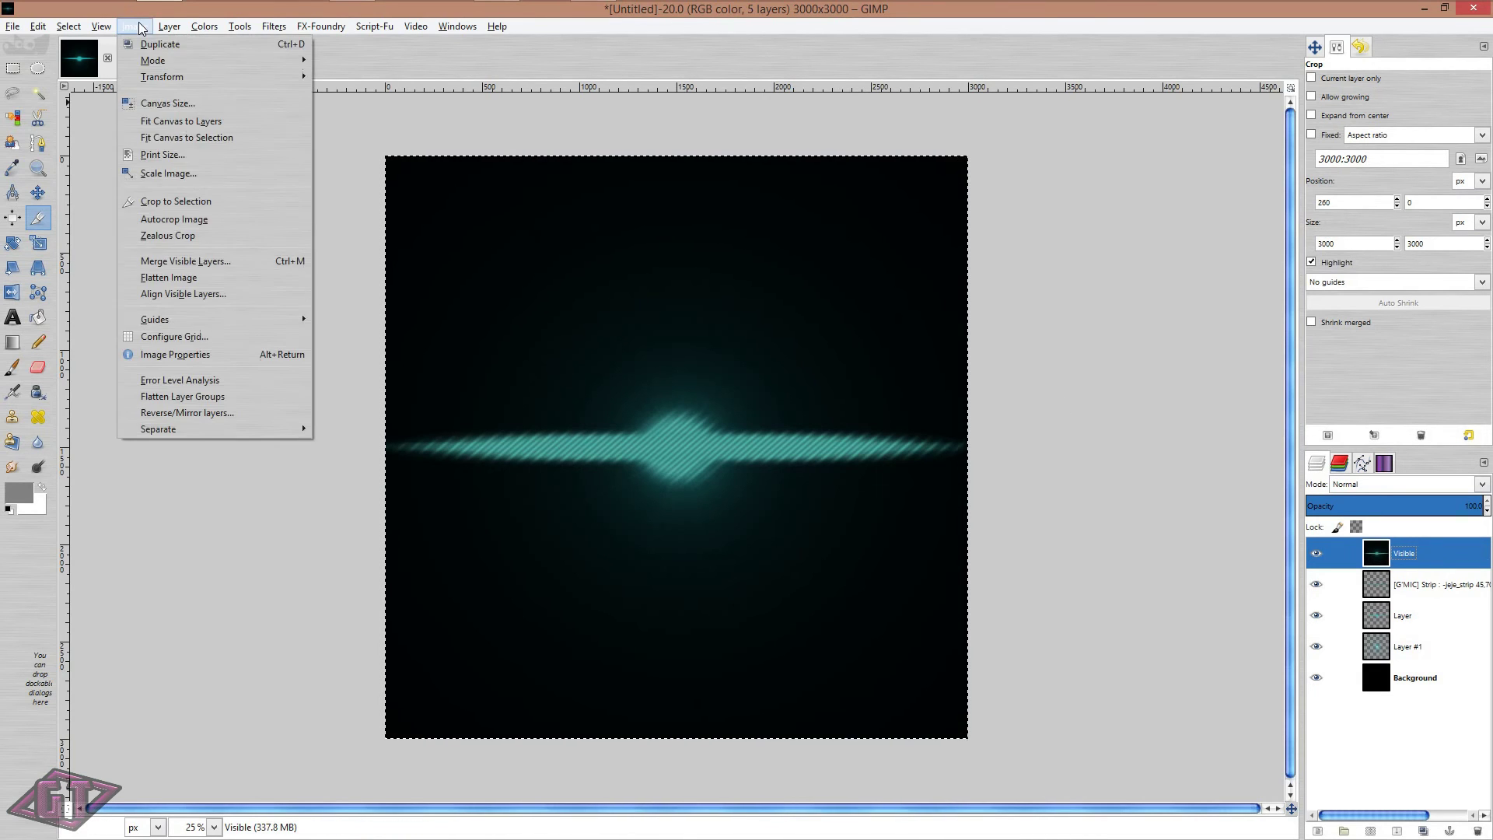
click(160, 46)
click(170, 27)
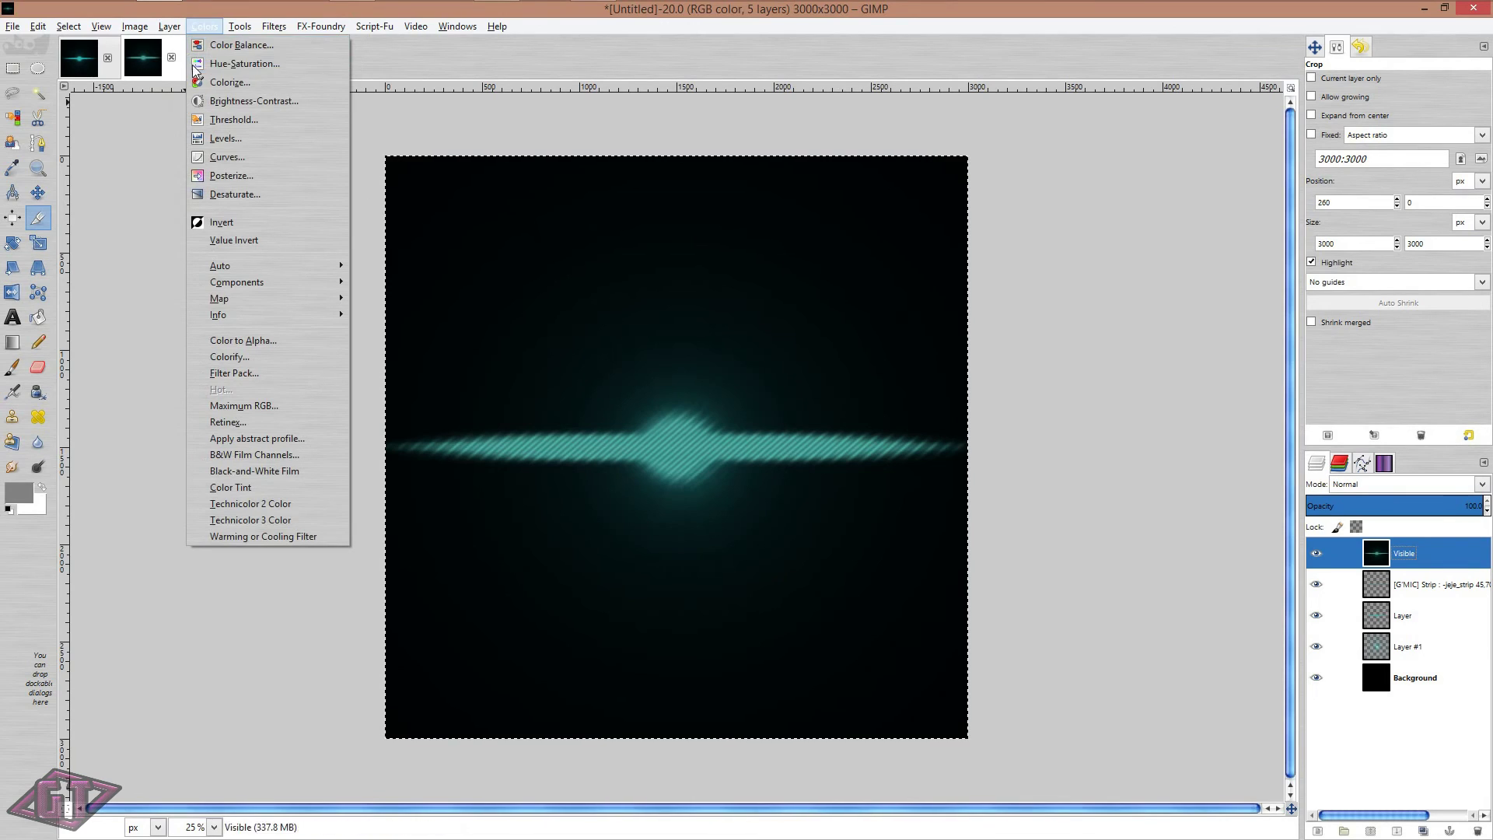
mouse_move(170, 26)
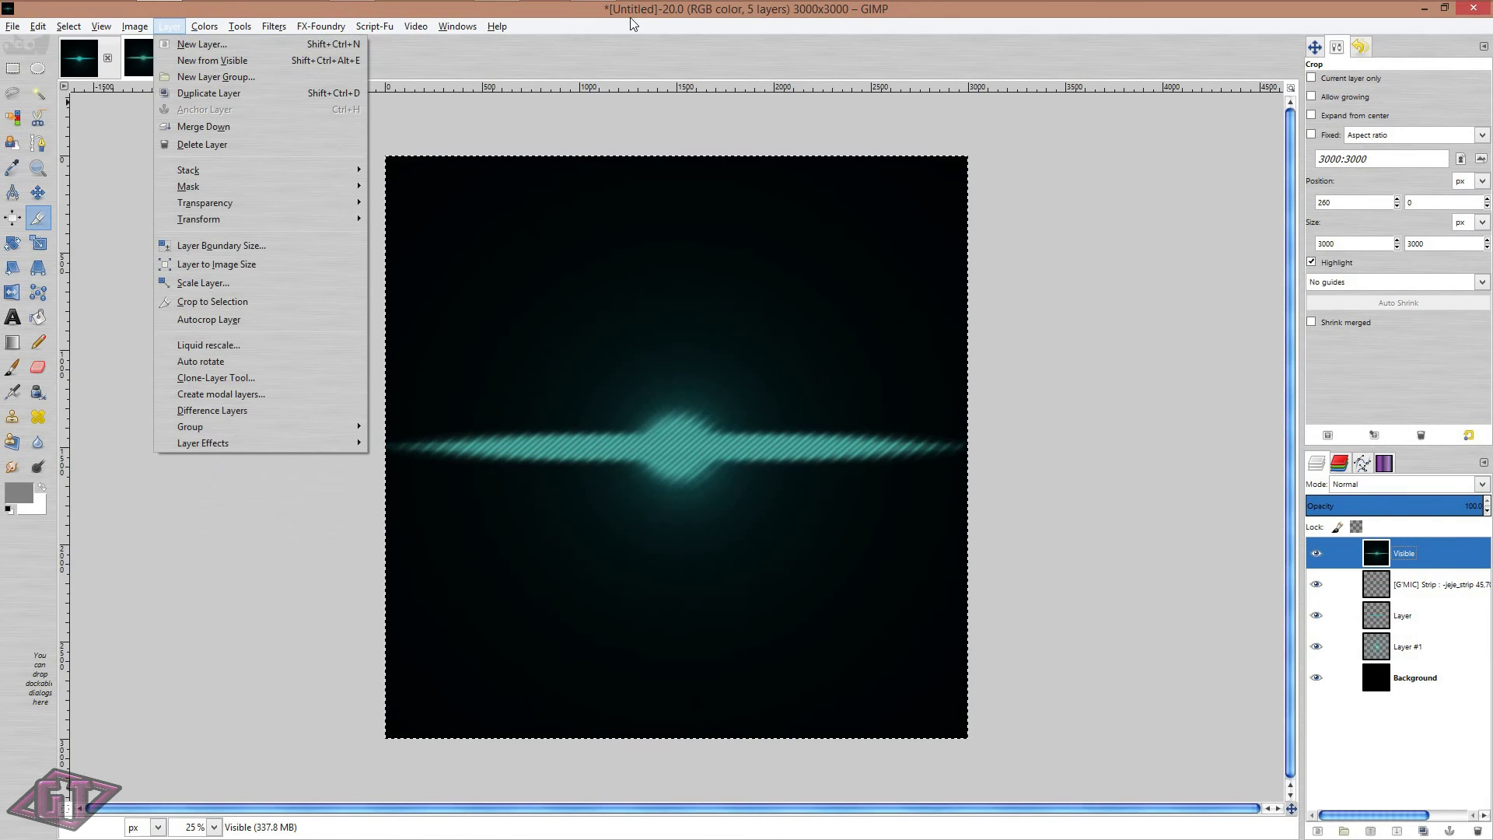
click(842, 92)
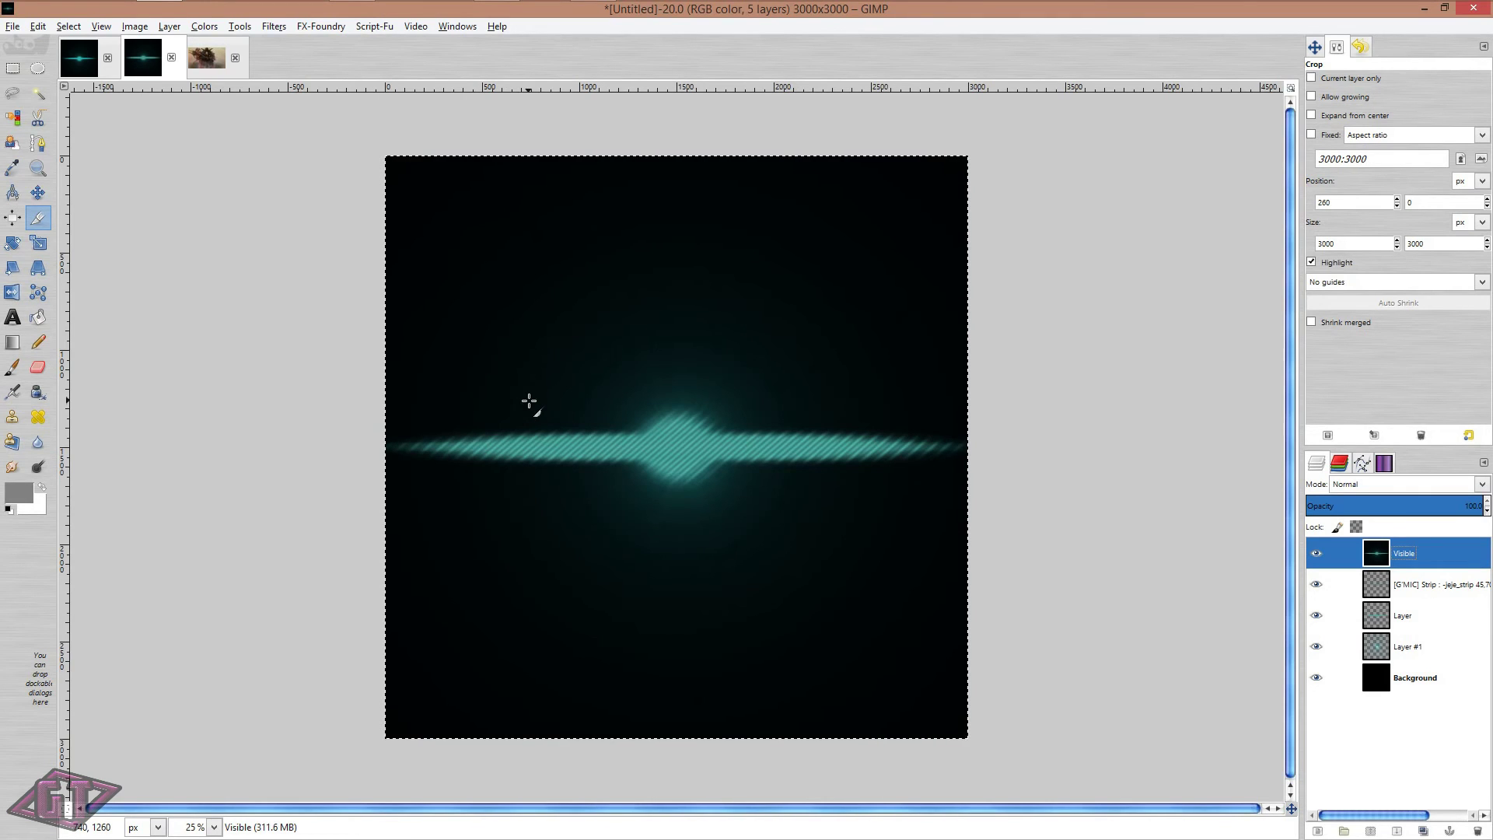
key(ctrl+c)
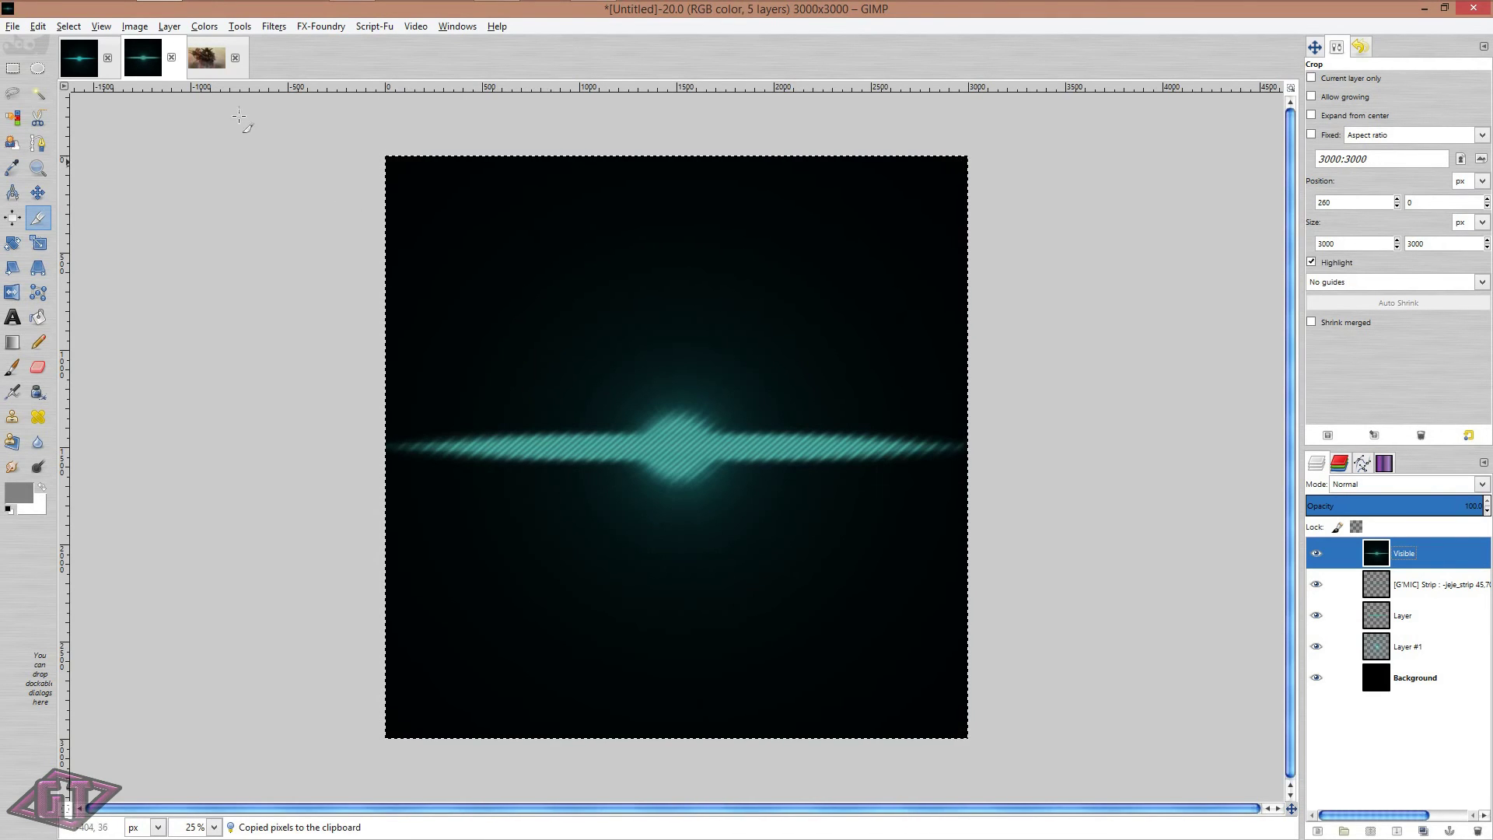
click(206, 48)
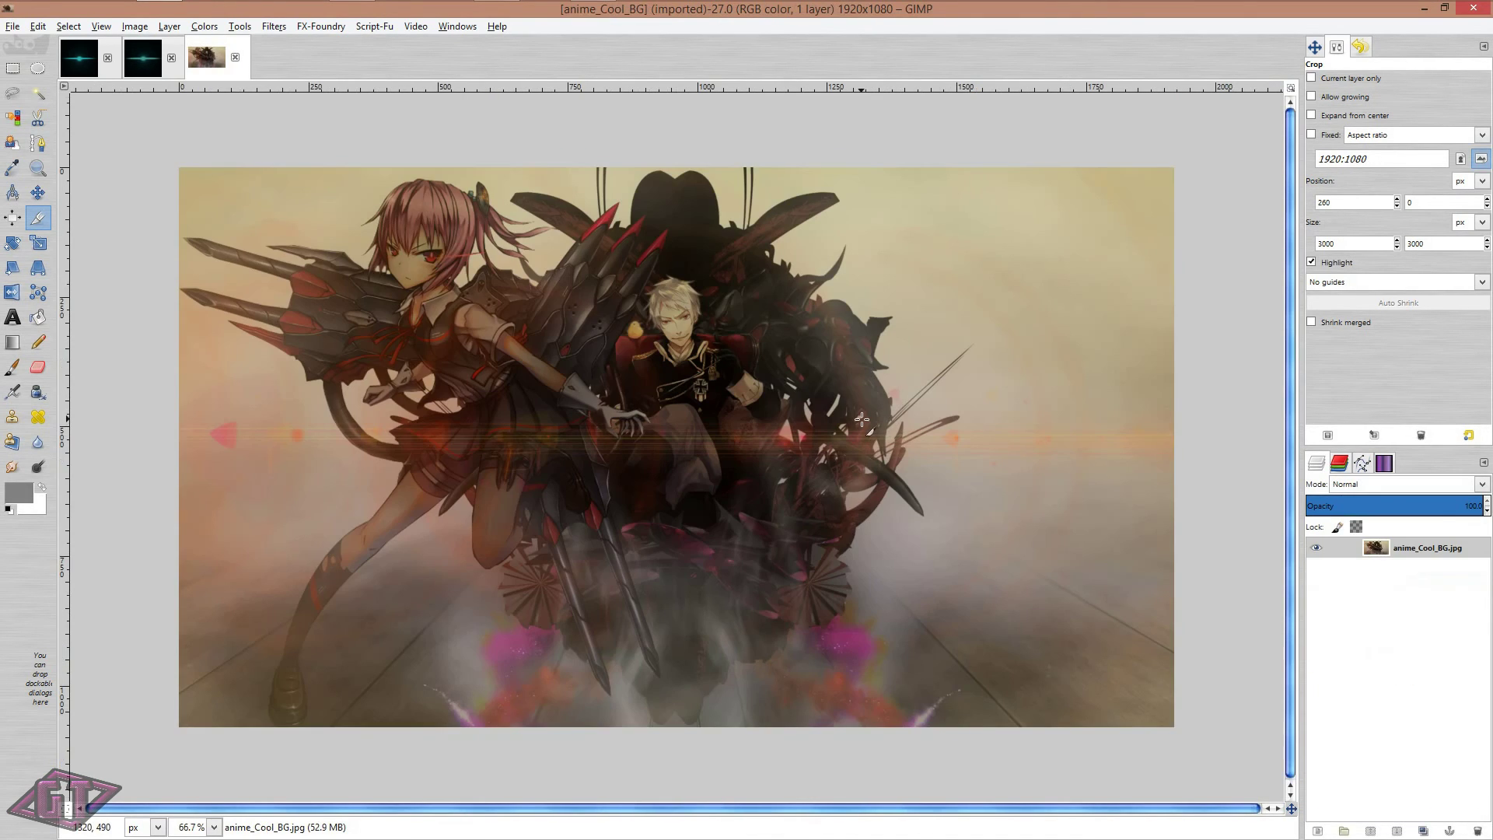
Paste the Visible copy onto anime_Cool_BG as a new layer set to Screen mode
key(ctrl+v)
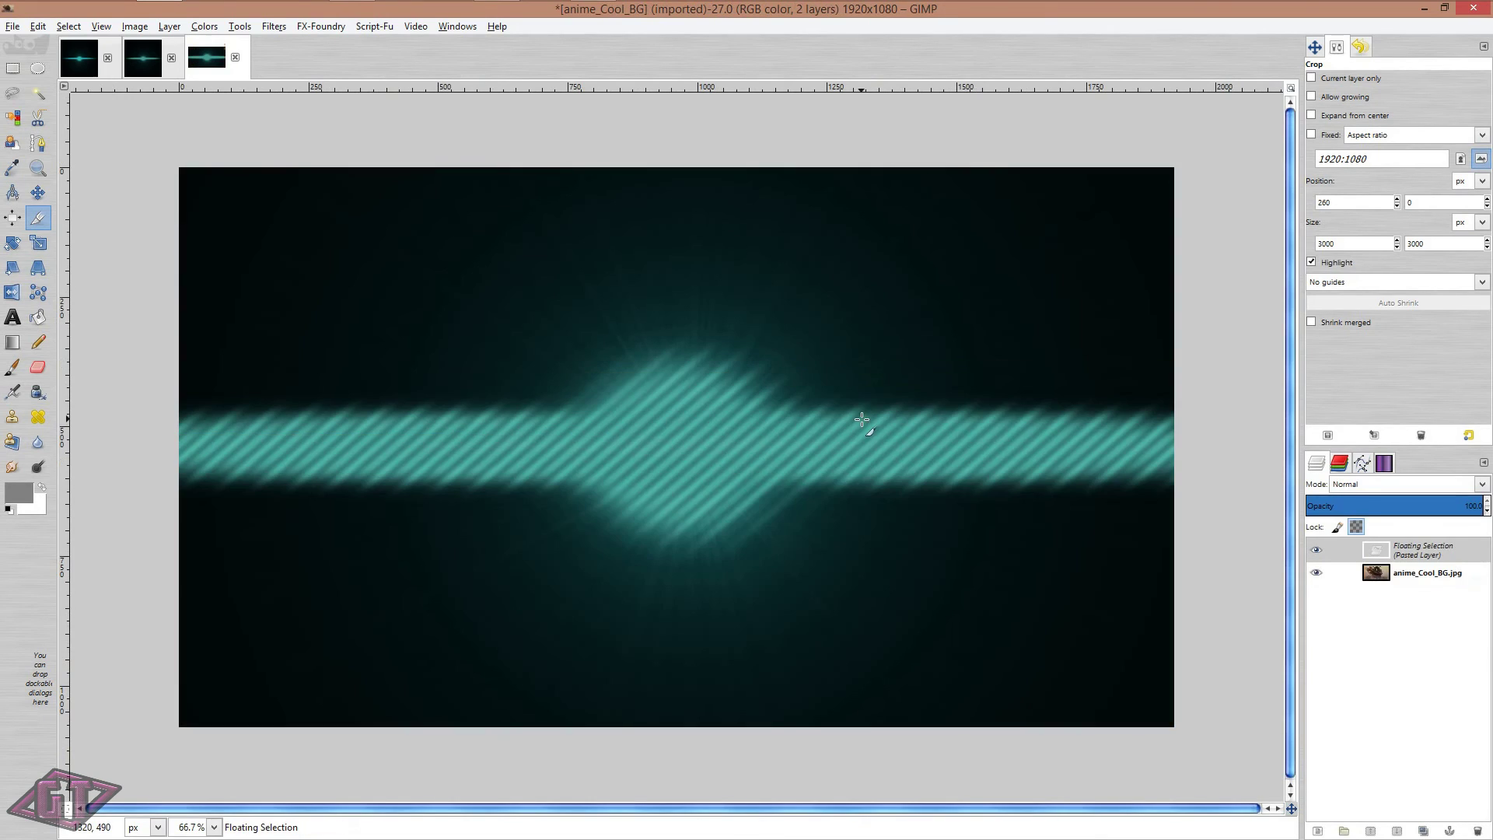
click(1316, 830)
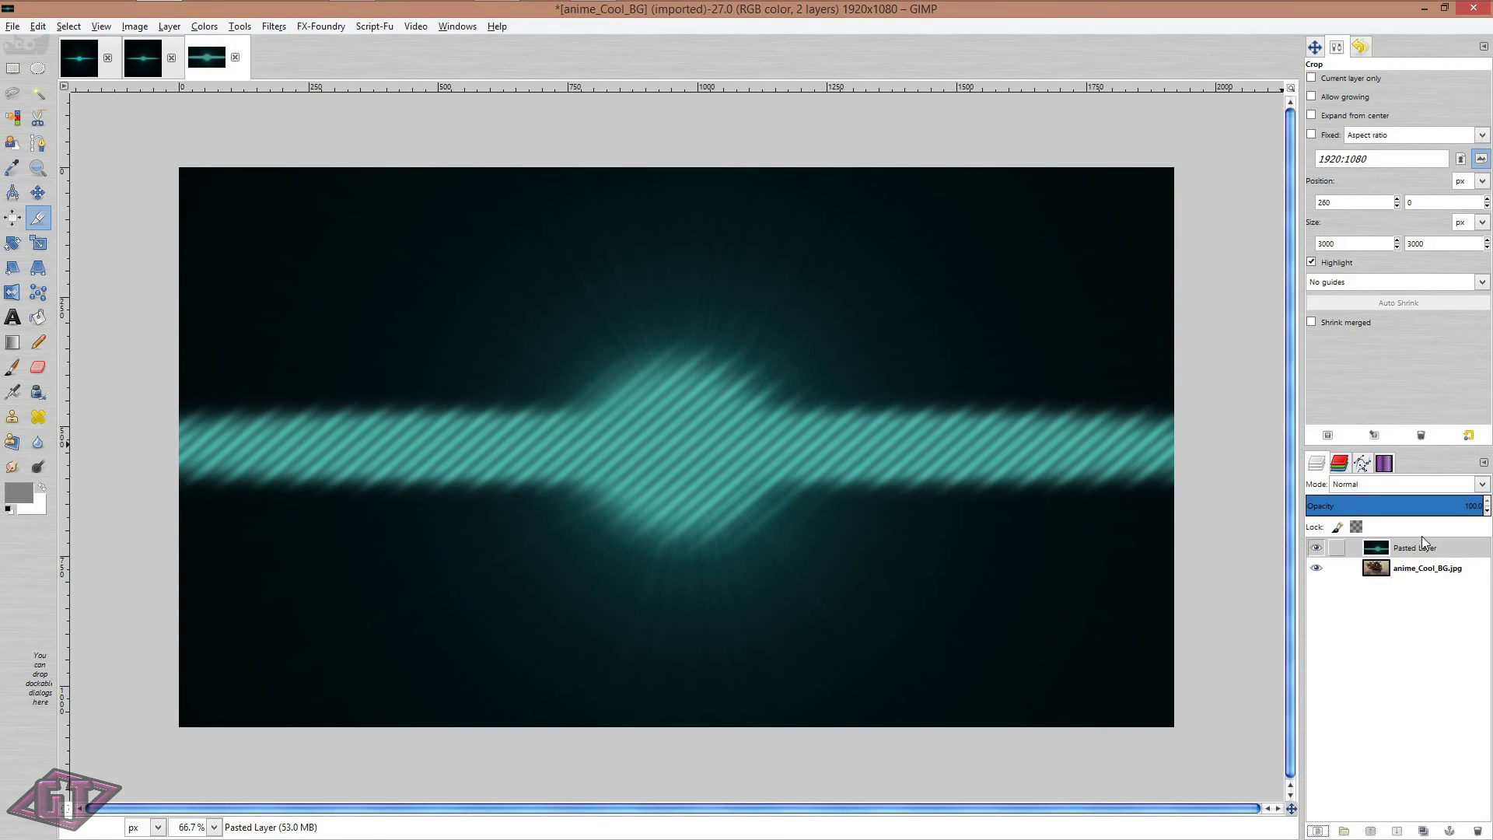
click(1417, 482)
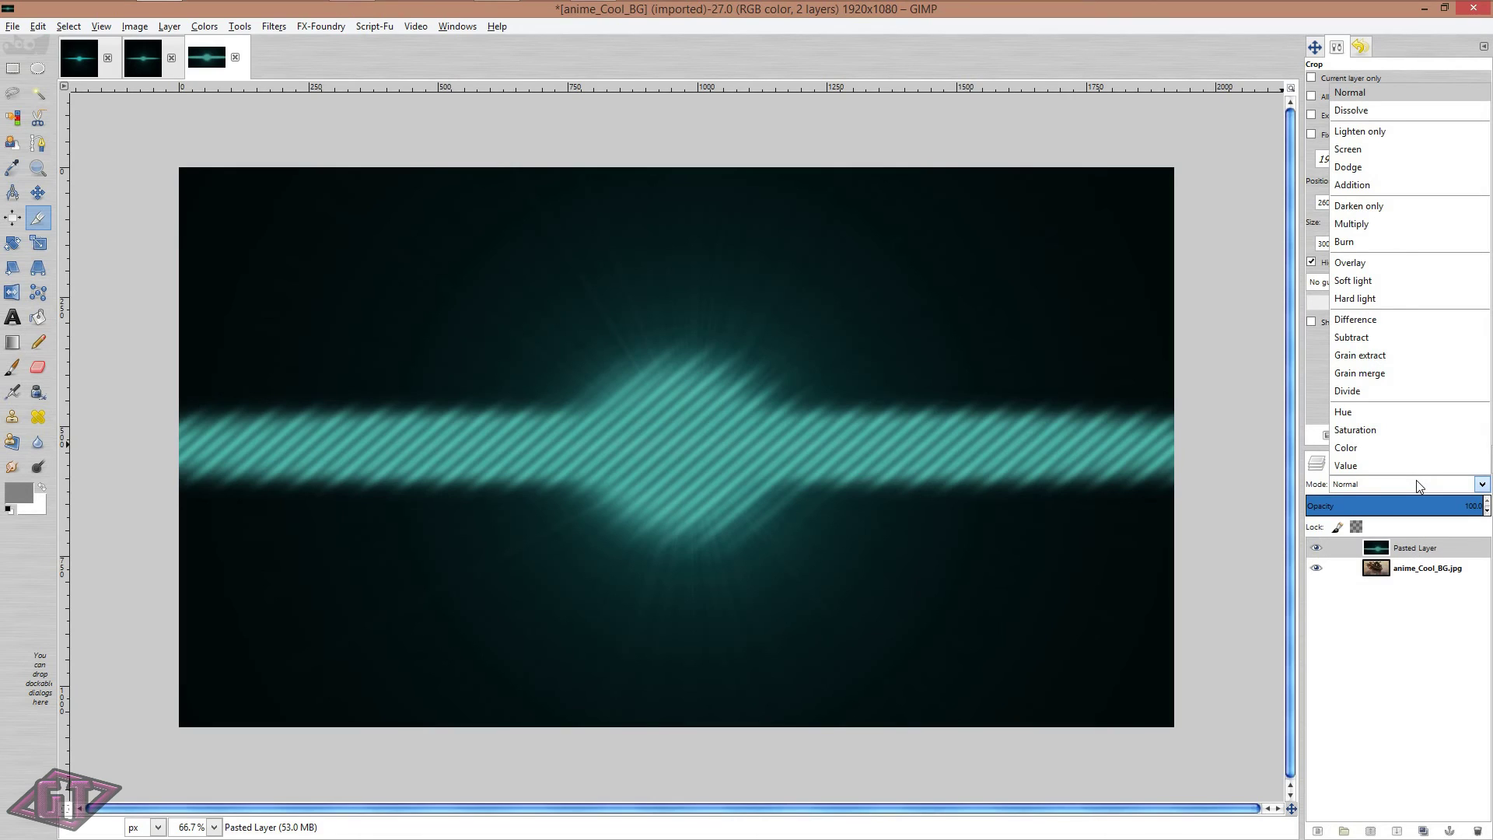
click(1352, 148)
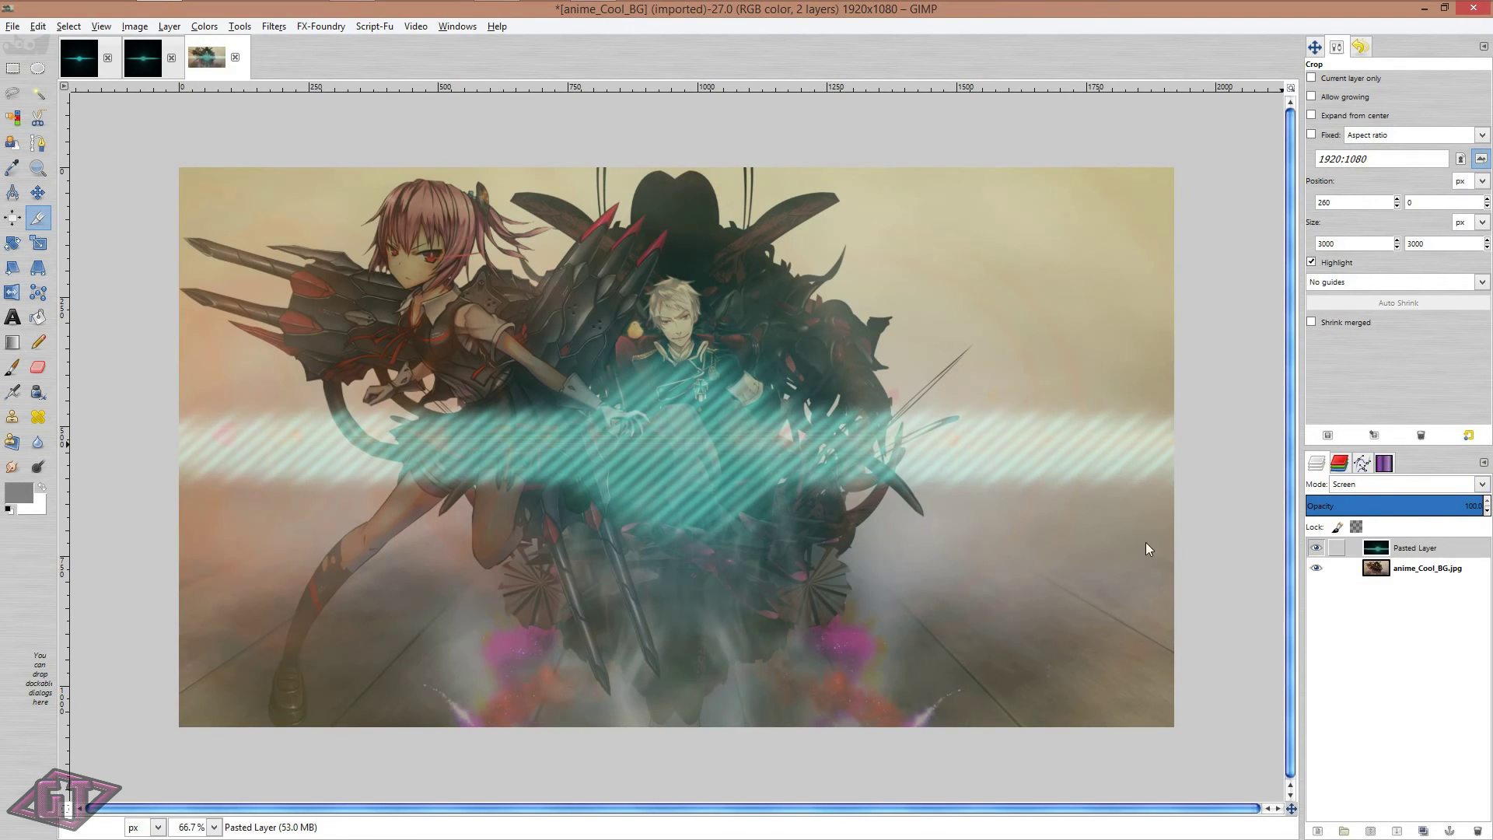
key(shift+s)
Try several width values for the pasted flare layer, then reset it to 3000 px
click(677, 447)
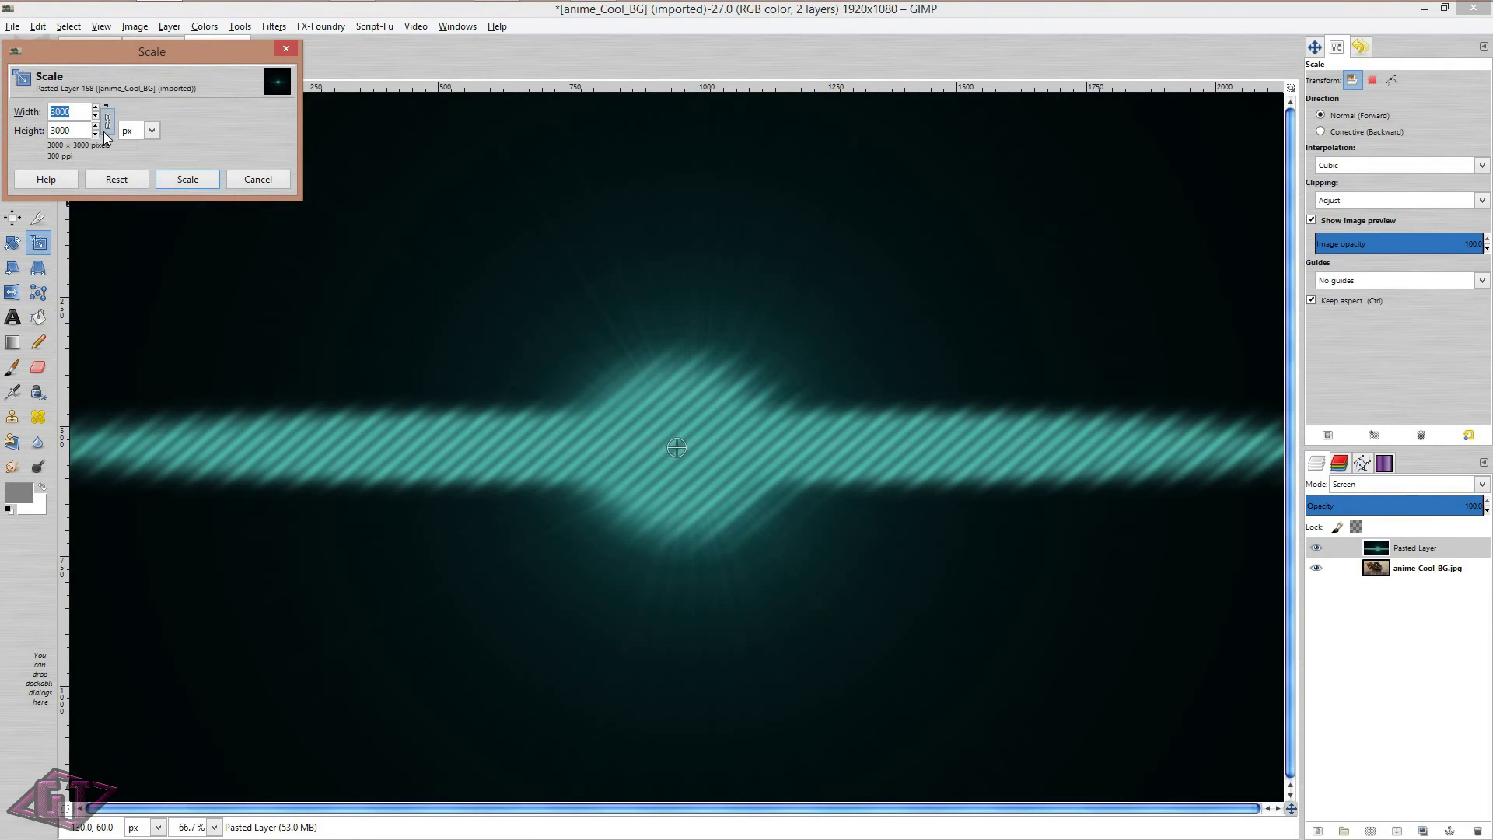
click(95, 136)
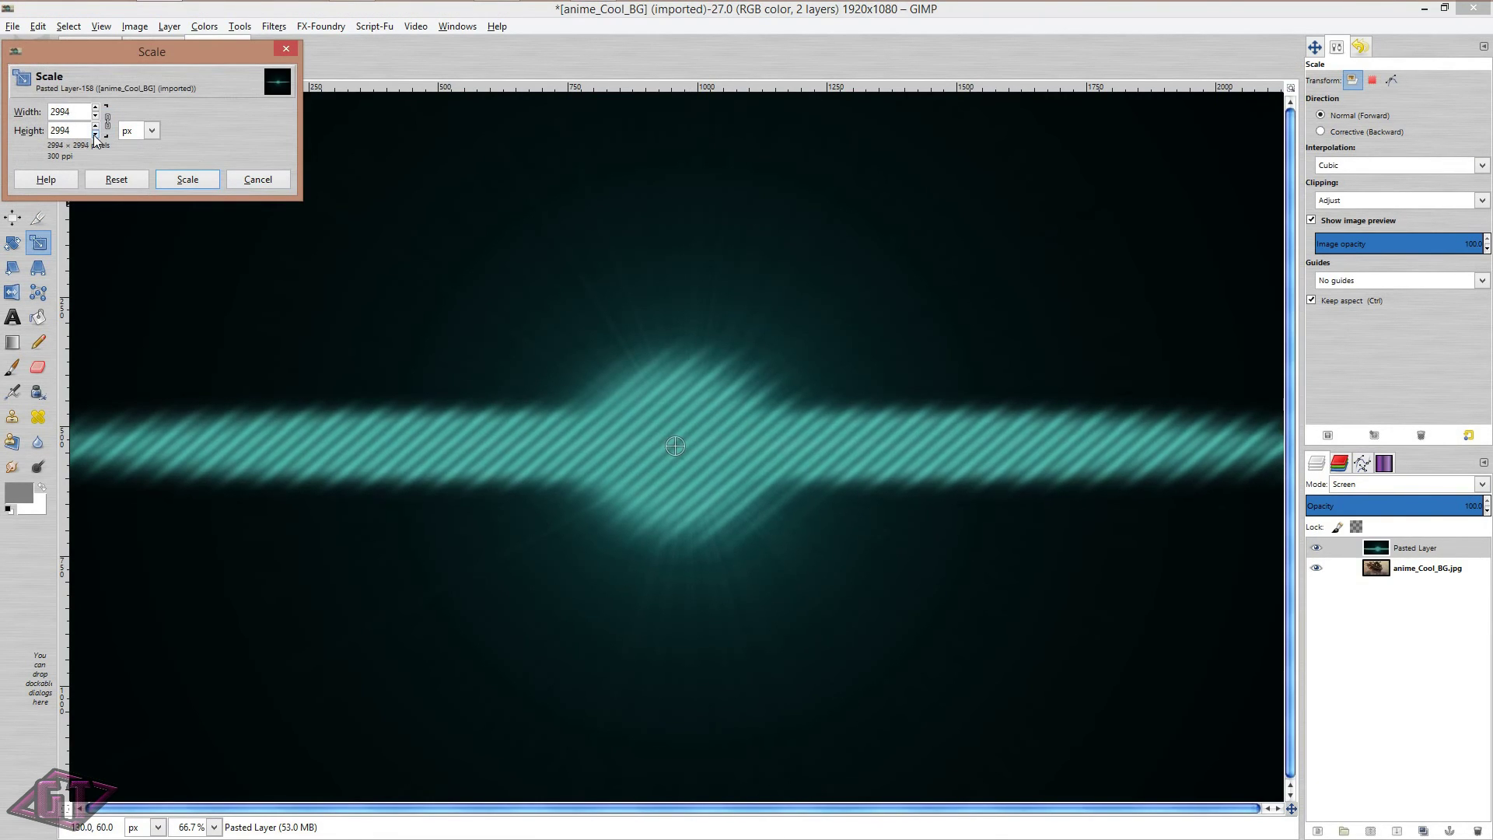
click(95, 136)
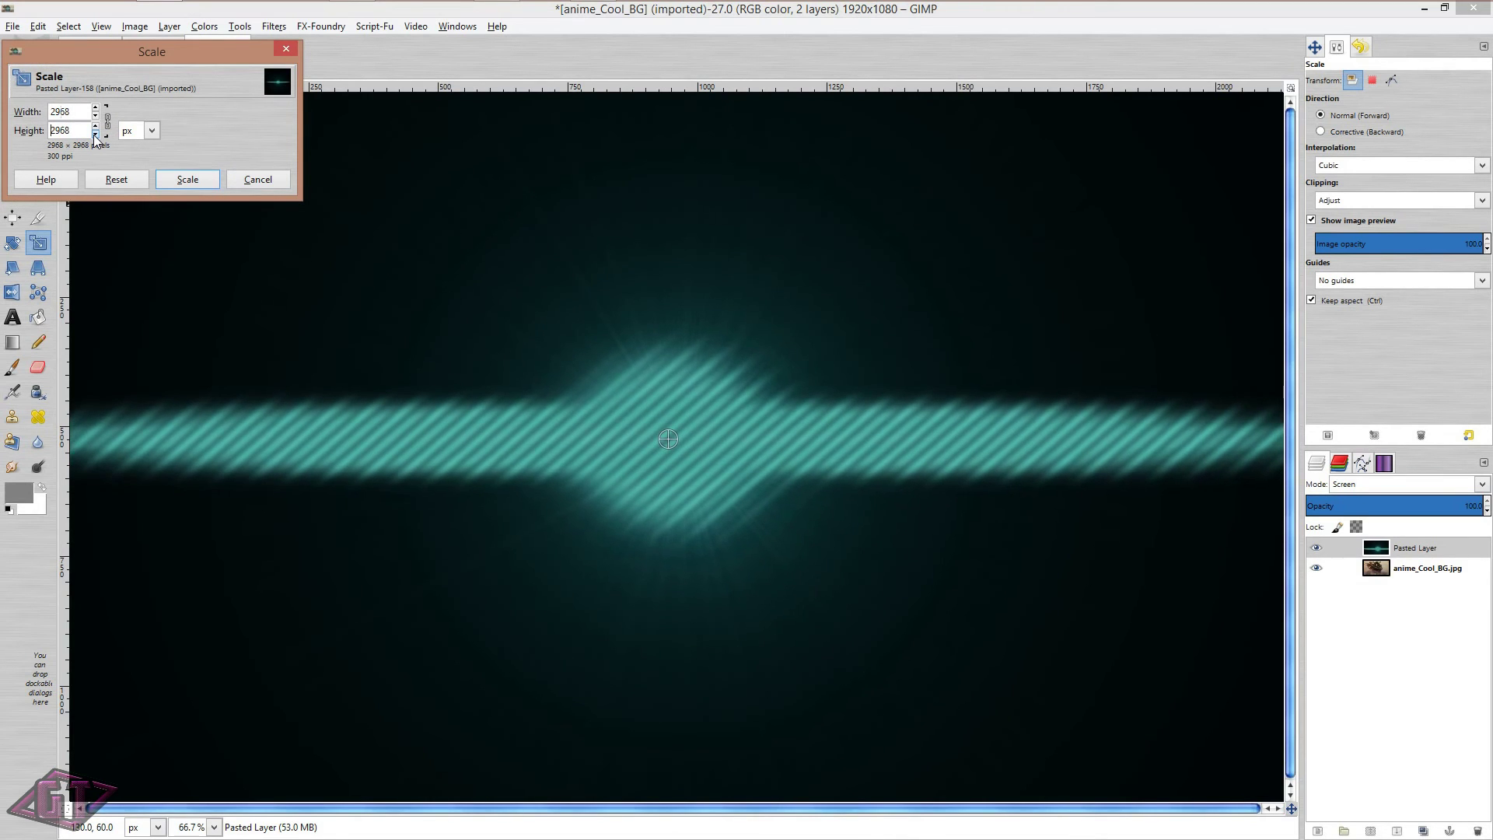
click(95, 136)
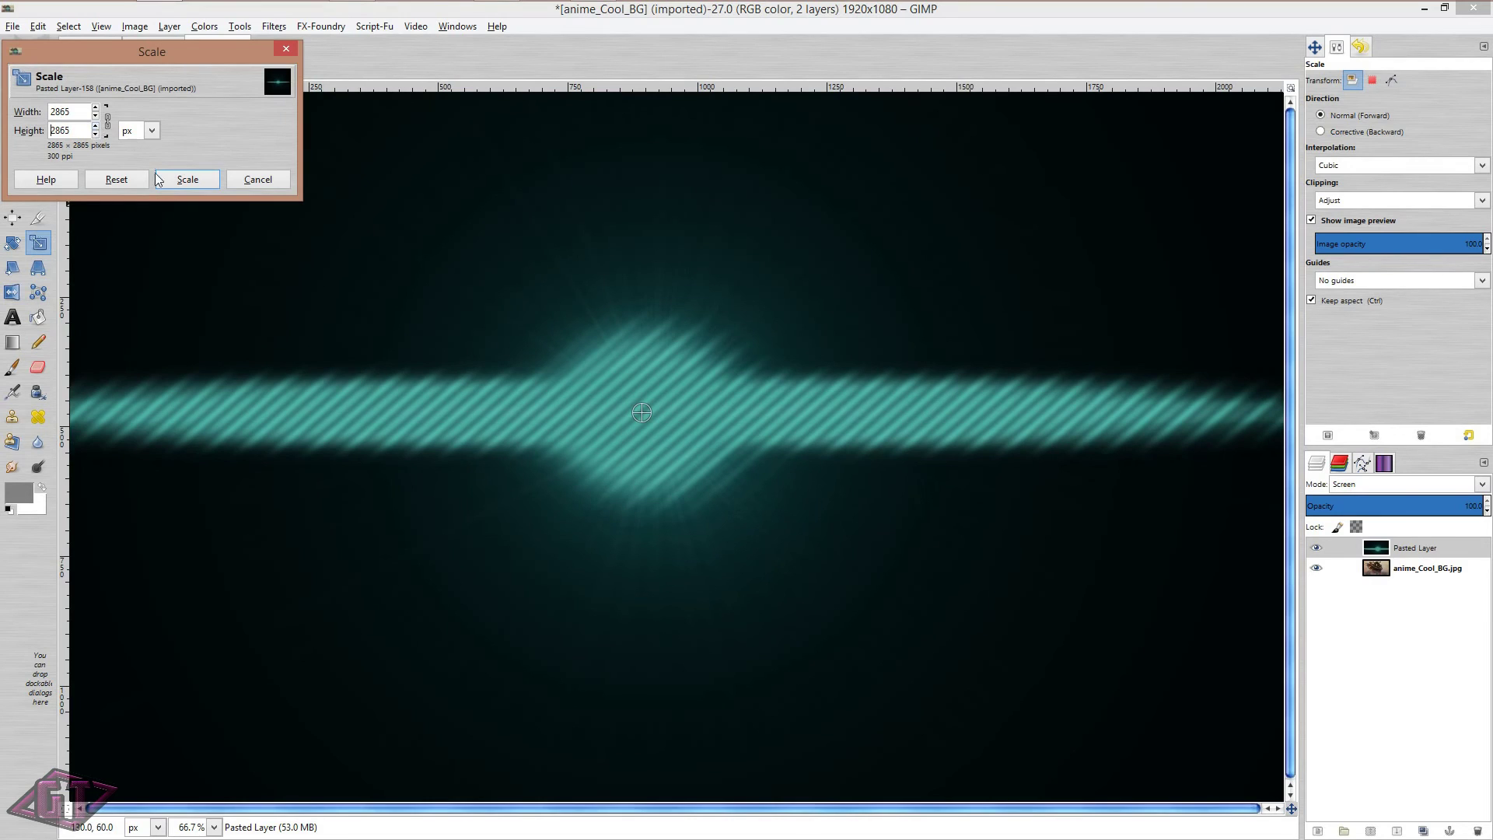
click(99, 179)
click(76, 111)
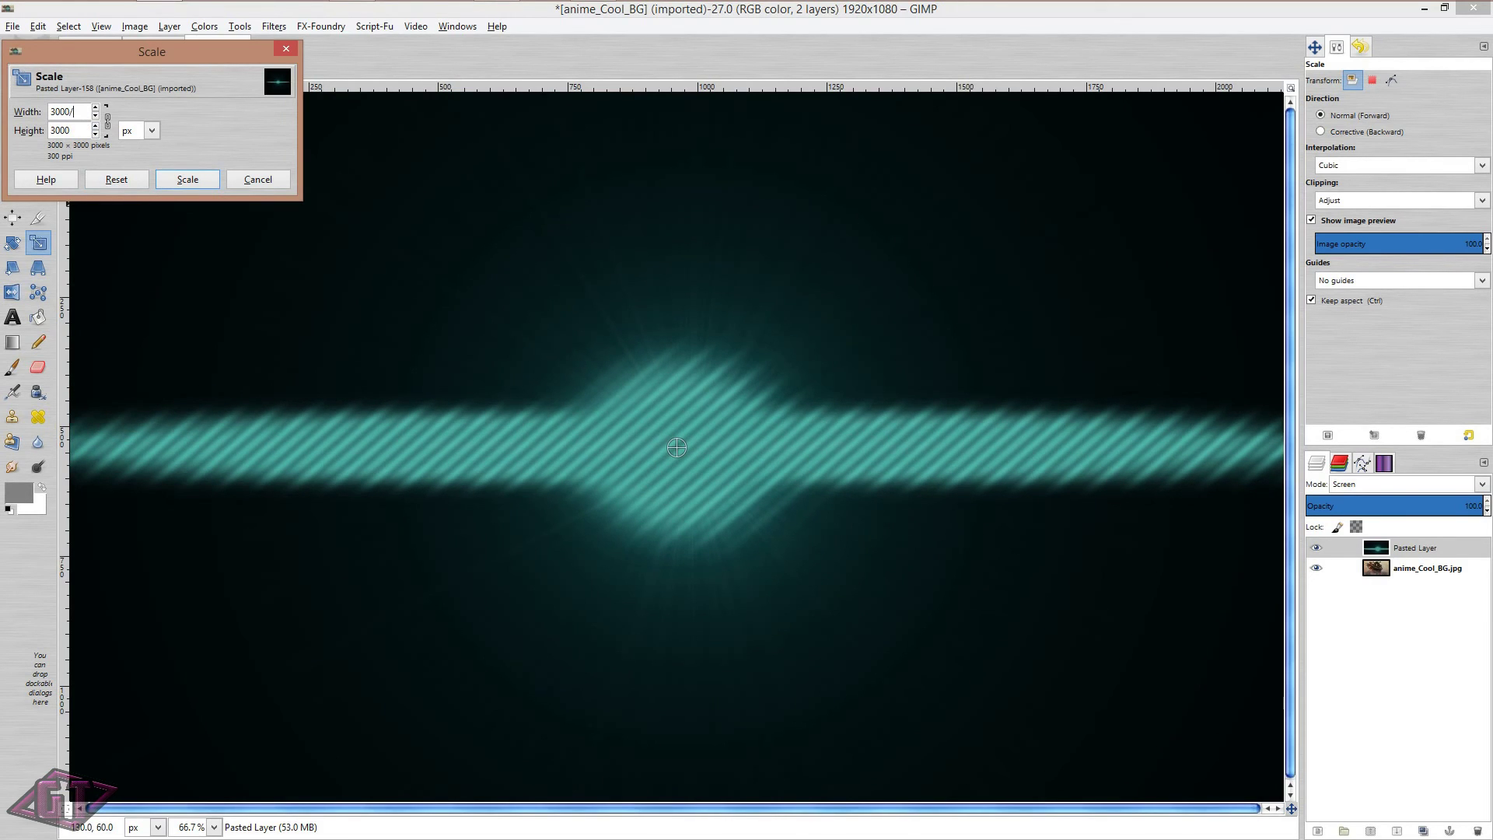
text(/2)
key(Return)
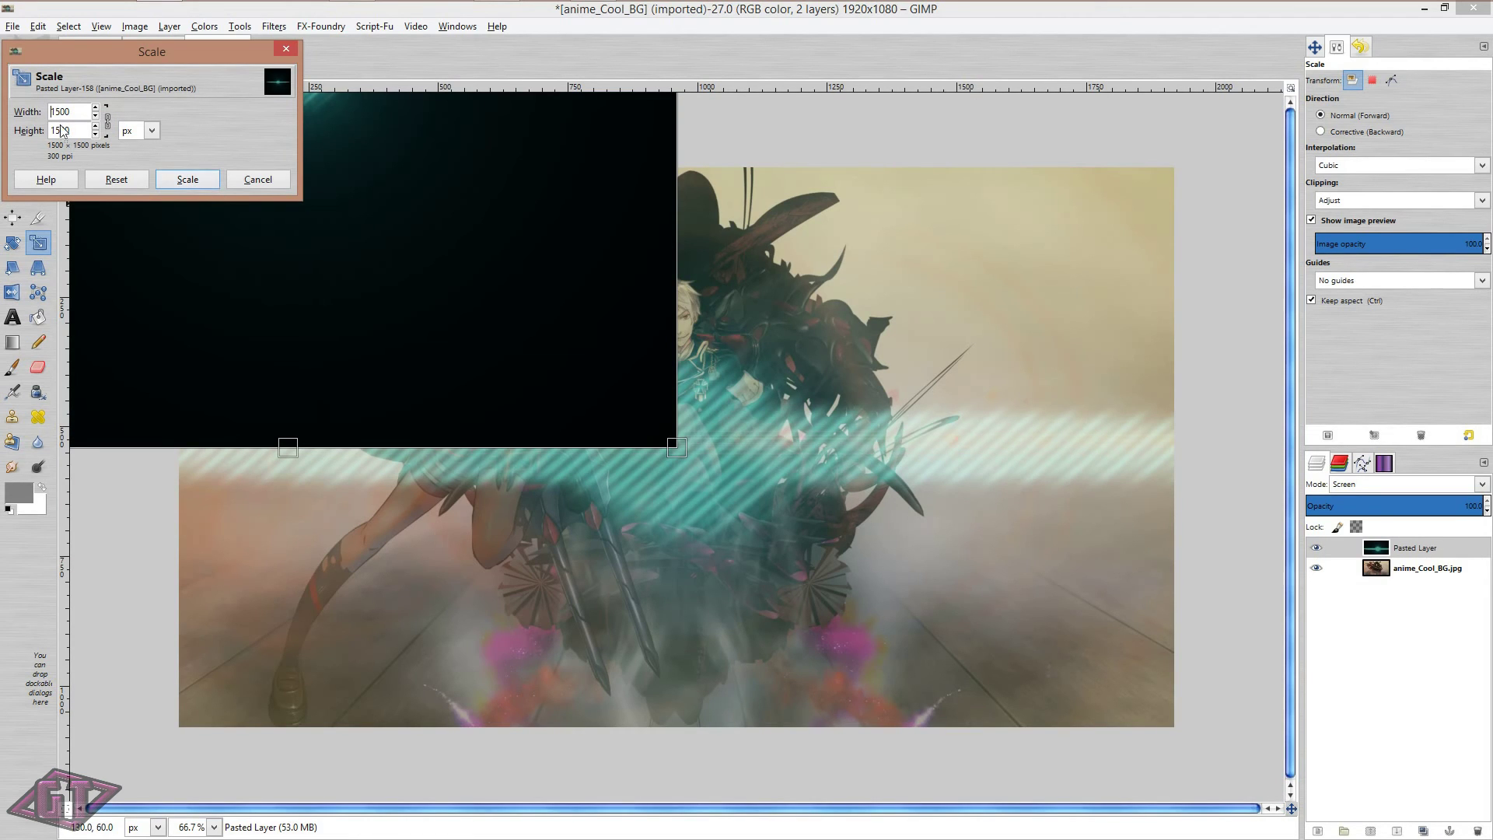
drag(166, 51, 256, 53)
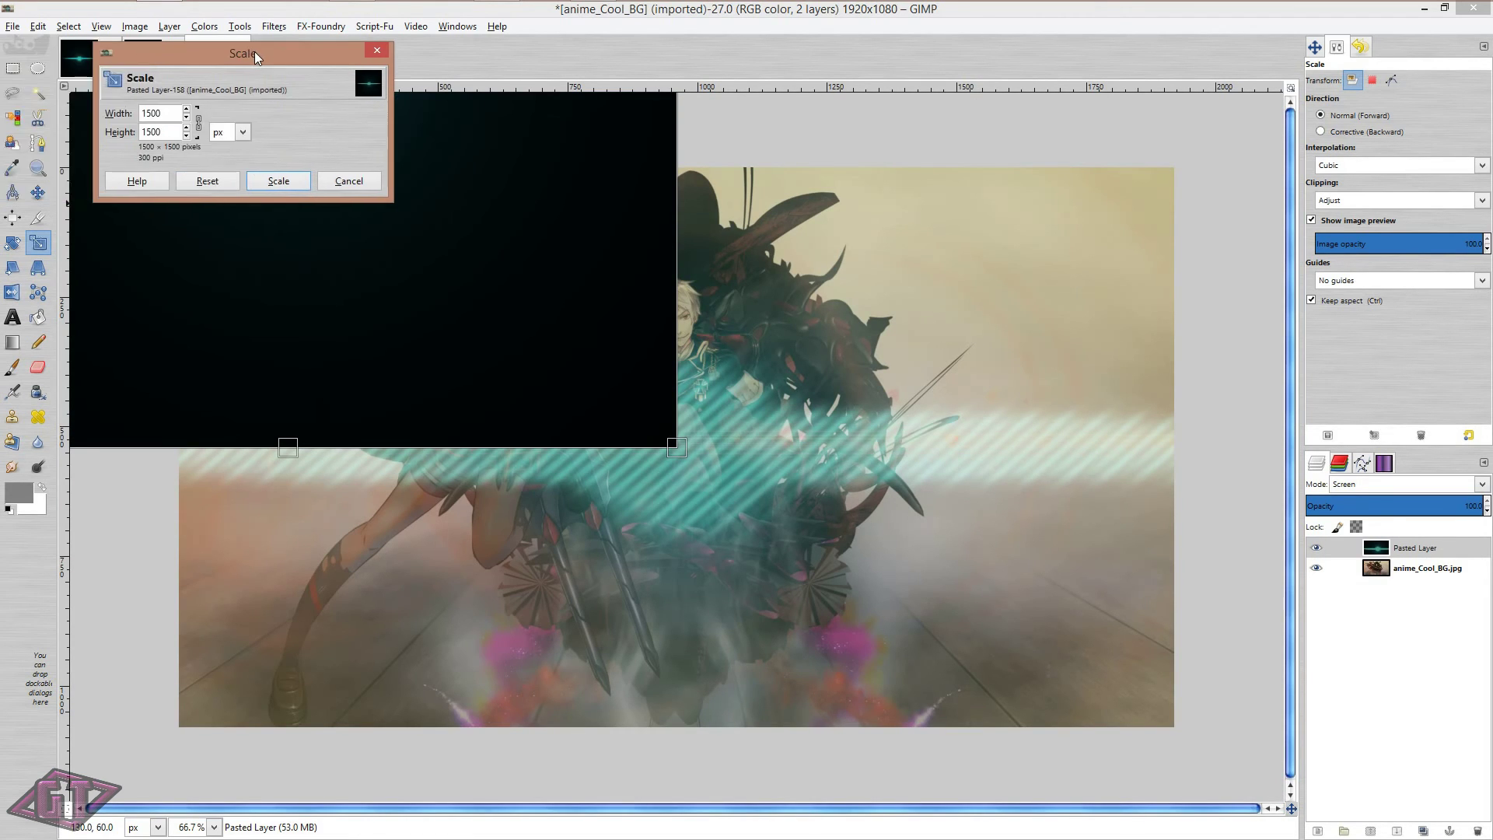
click(223, 185)
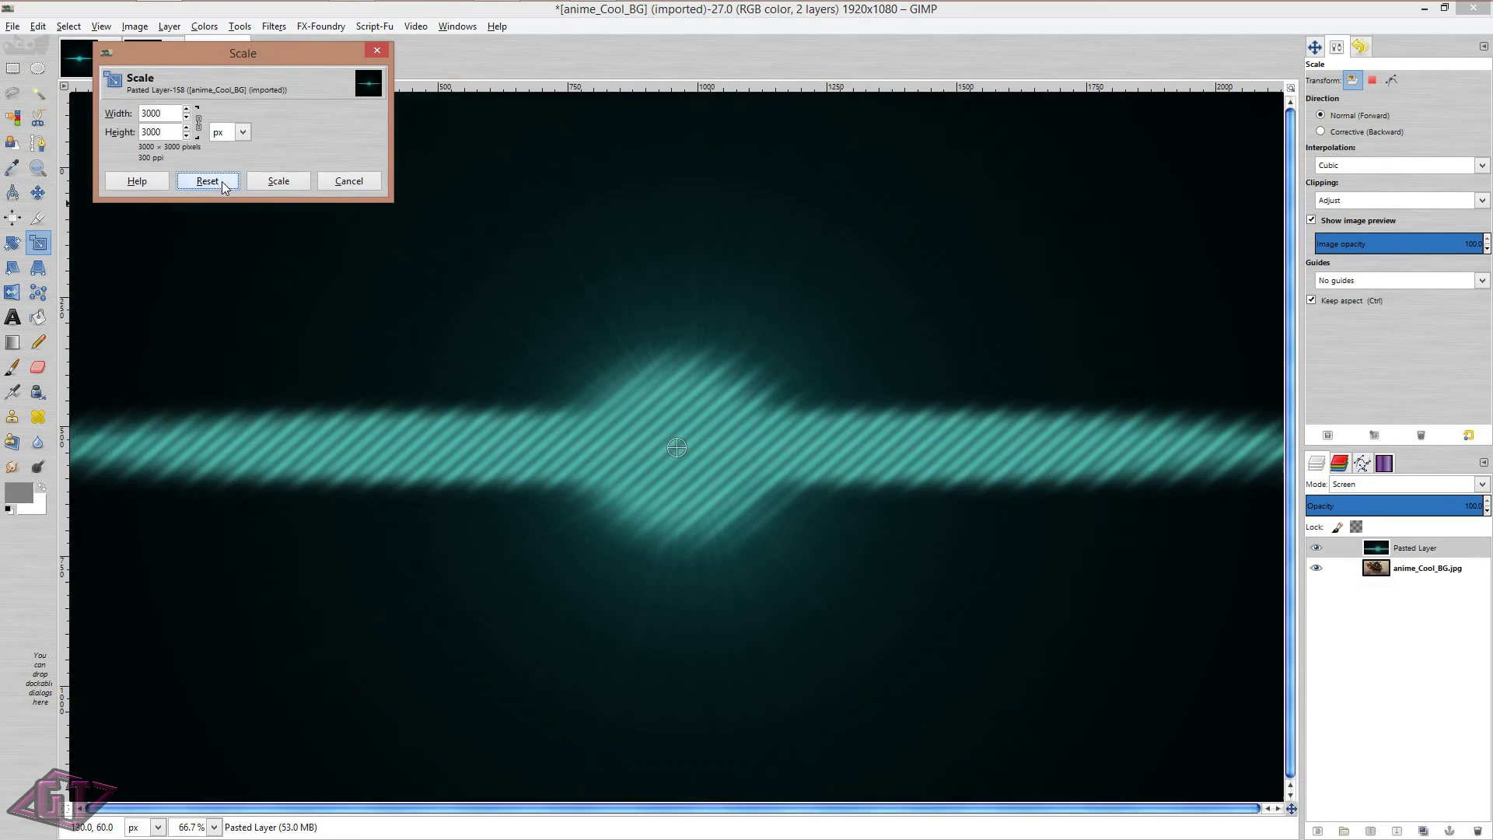
Enter 3000/2 as the linked width and scale the flare layer to 1500 × 1500 px
click(169, 114)
text(*2)
key(Return)
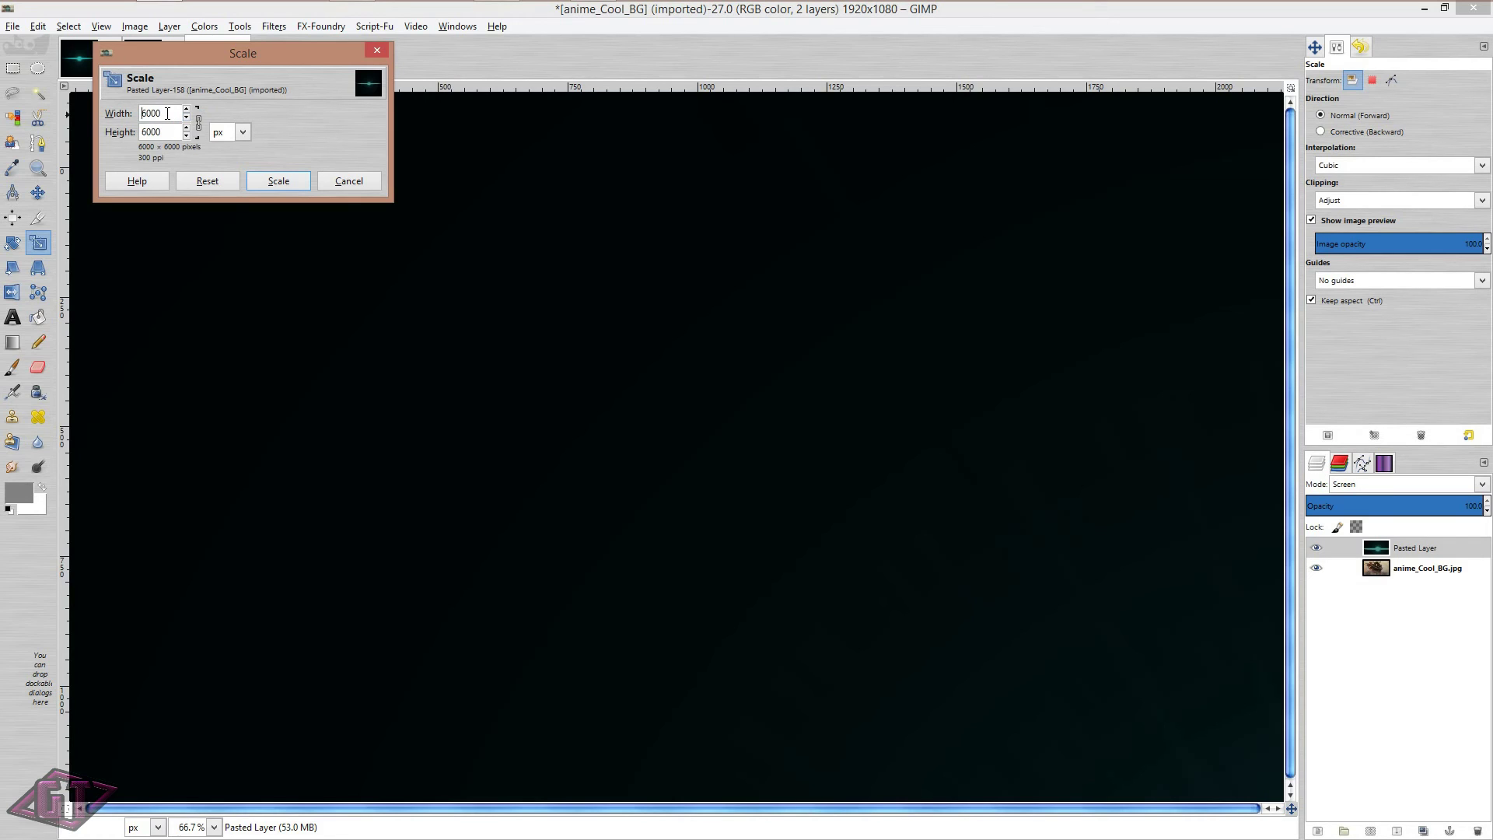
drag(167, 113, 134, 113)
text(3000)
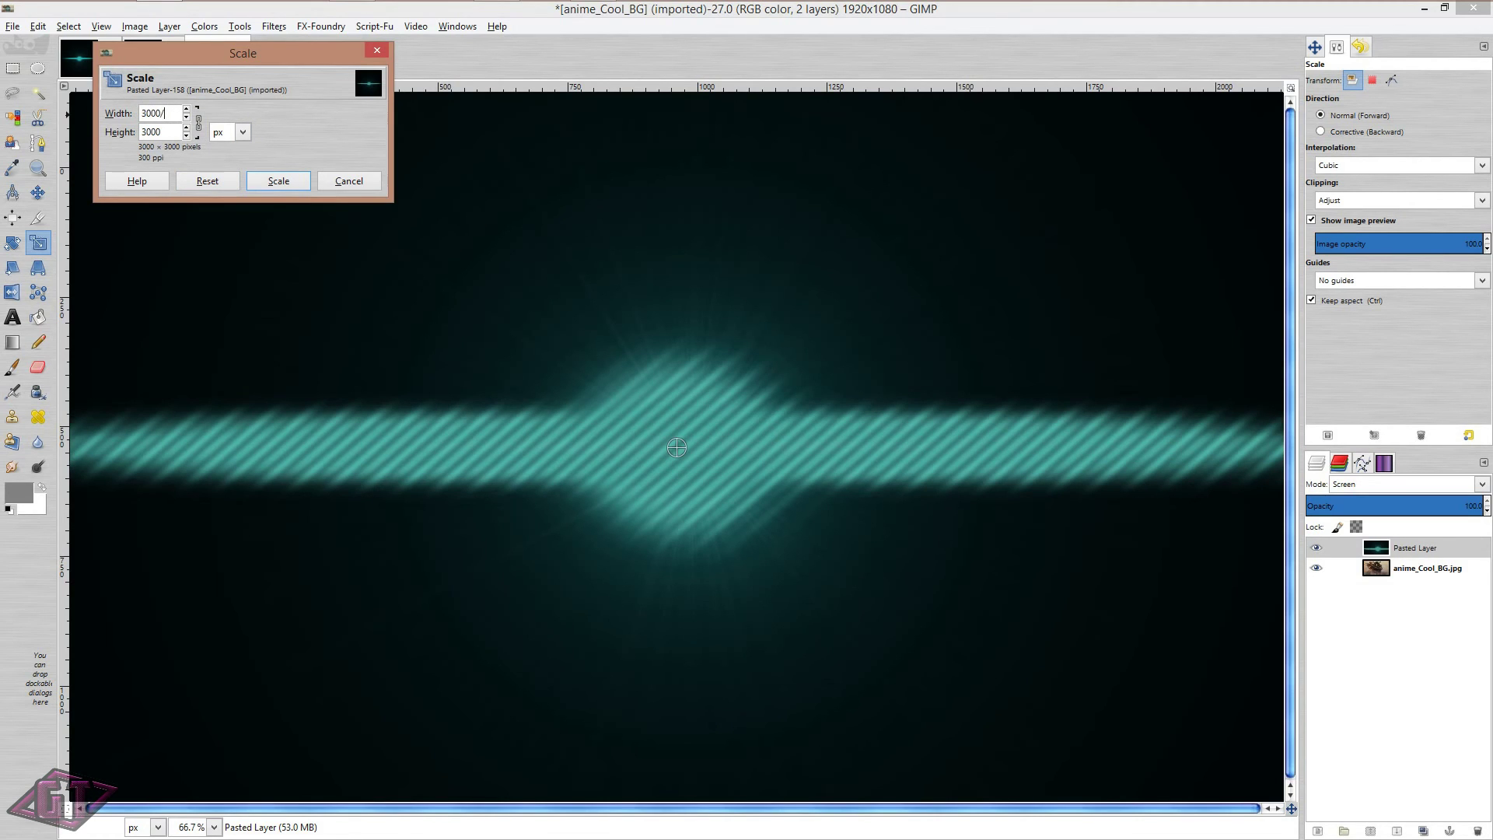
text(/2)
key(Return)
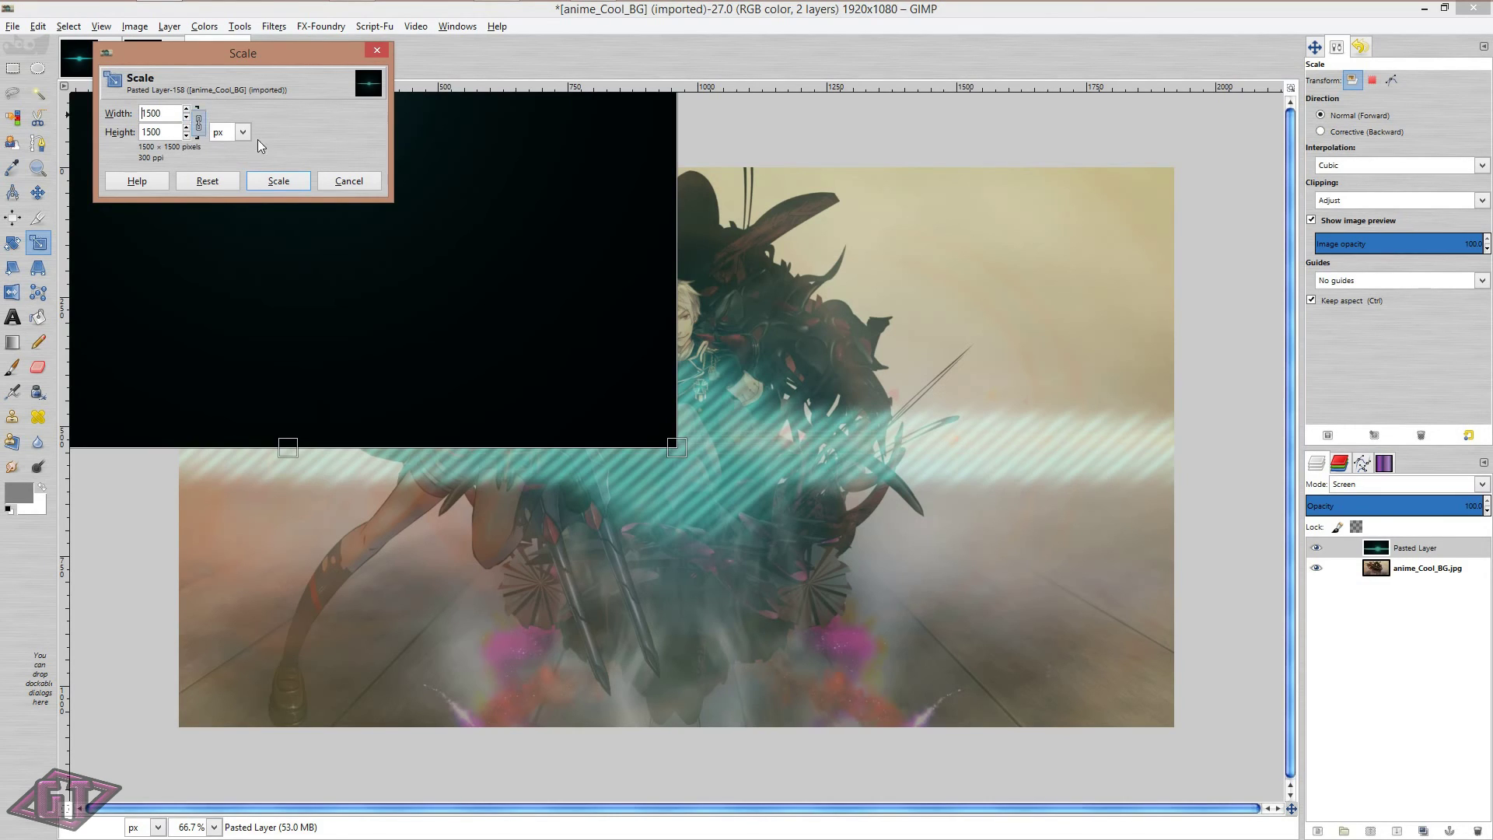
drag(212, 58, 256, 35)
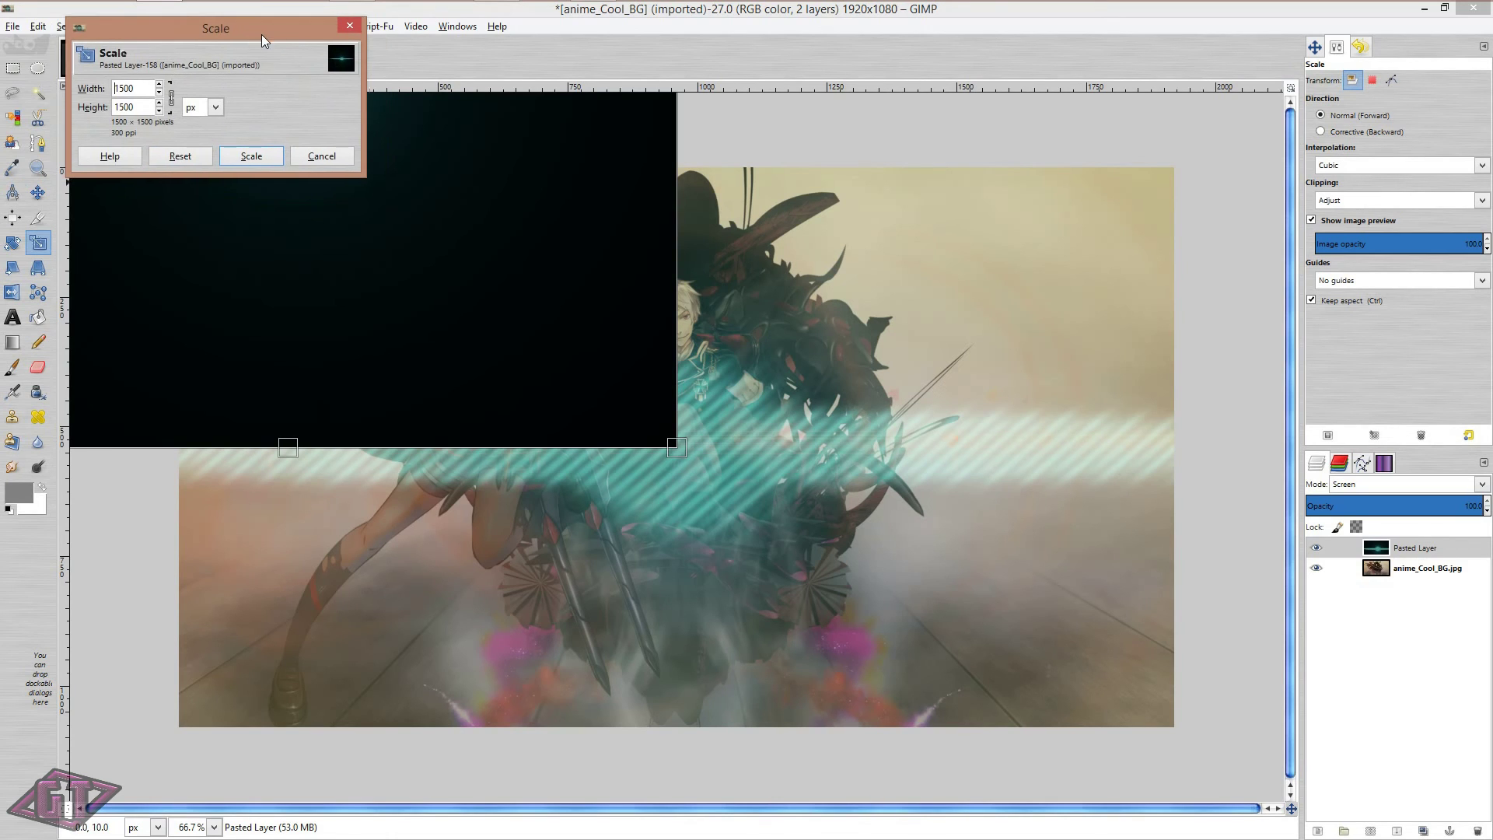
click(251, 156)
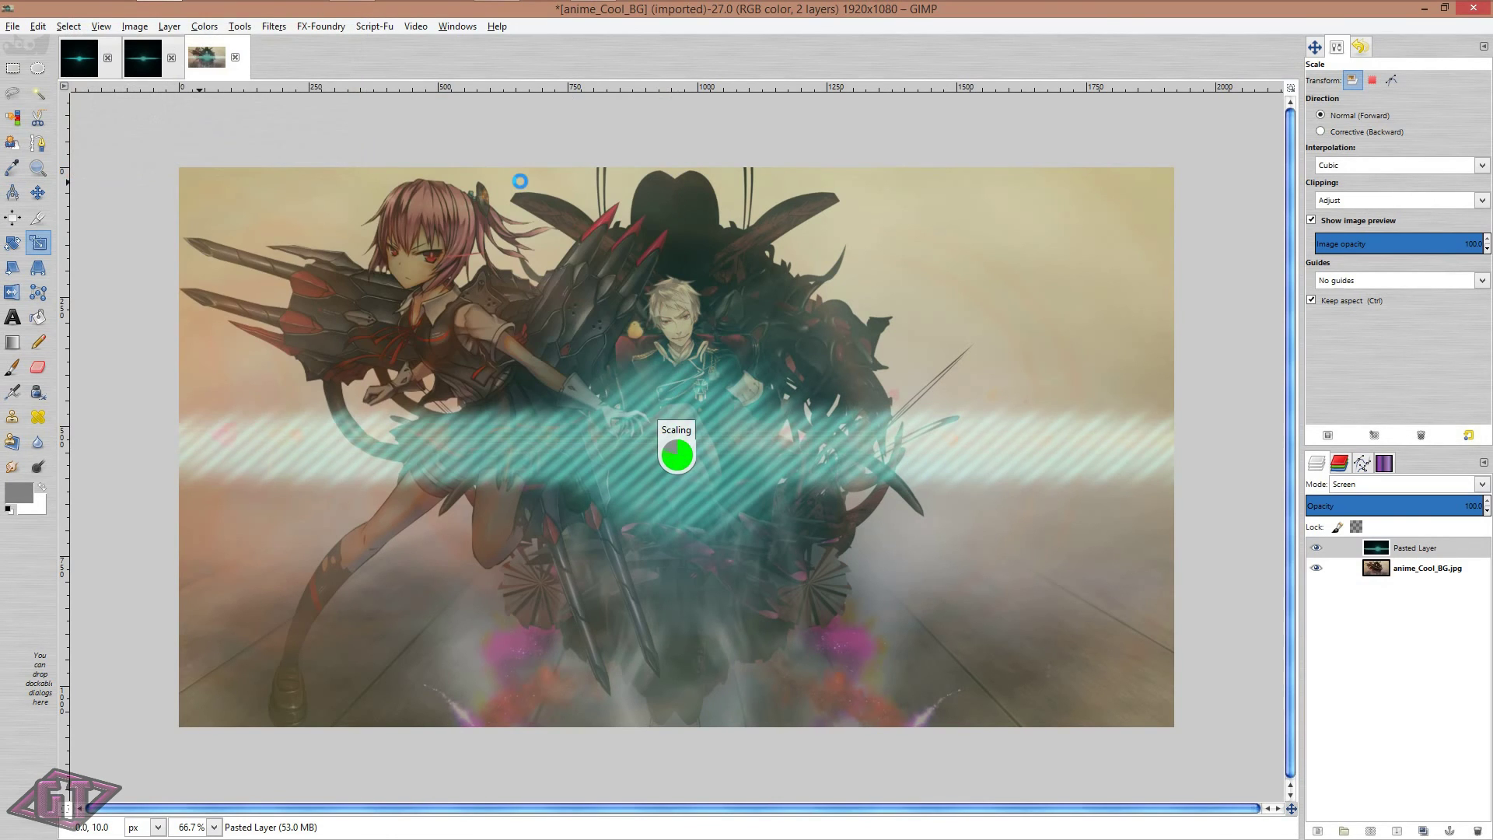
Move the scaled flare layer so its cyan streak sits just below the image centre
key(m)
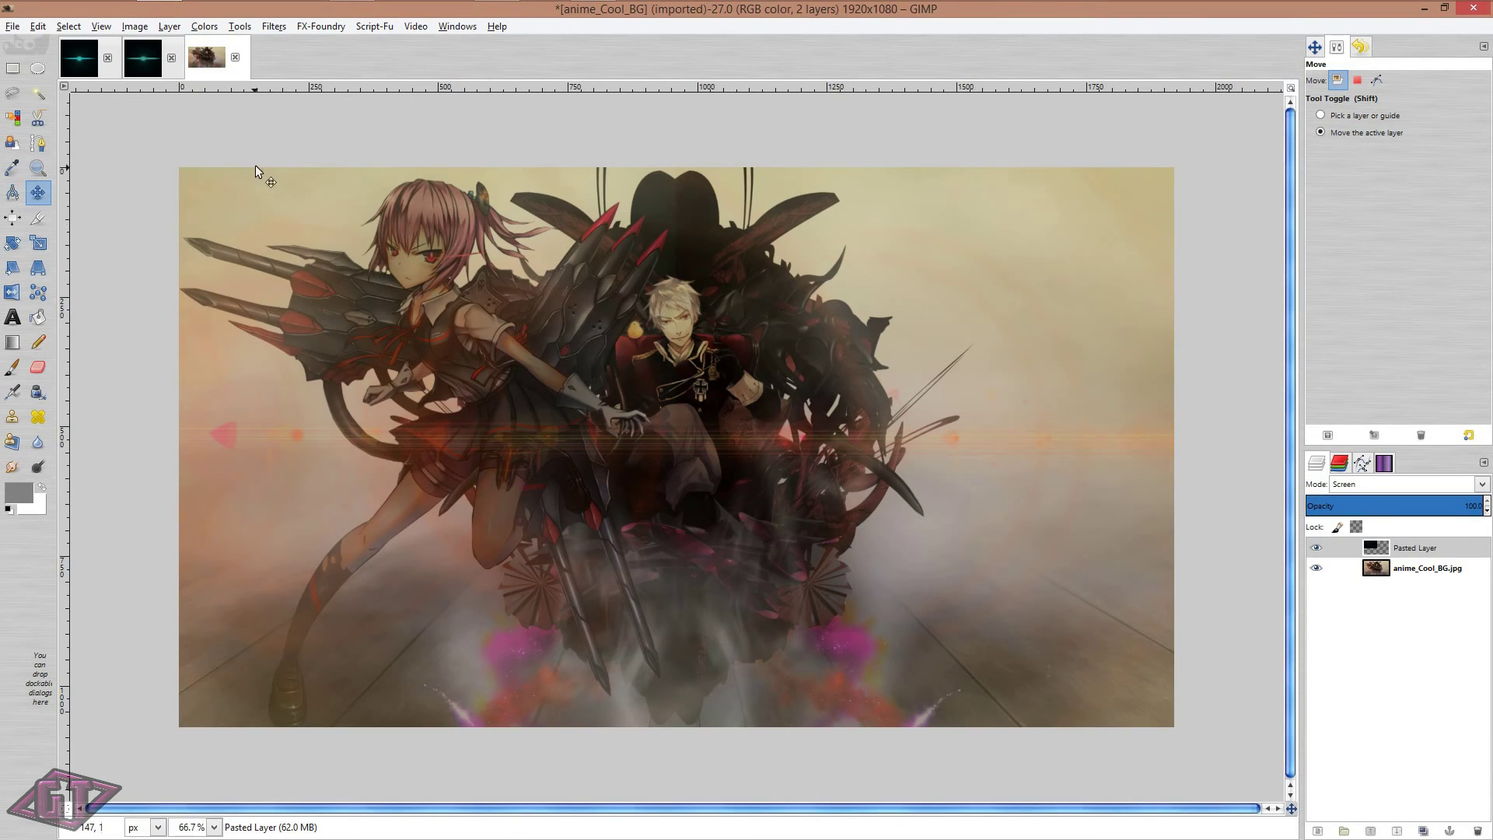
drag(264, 175, 517, 603)
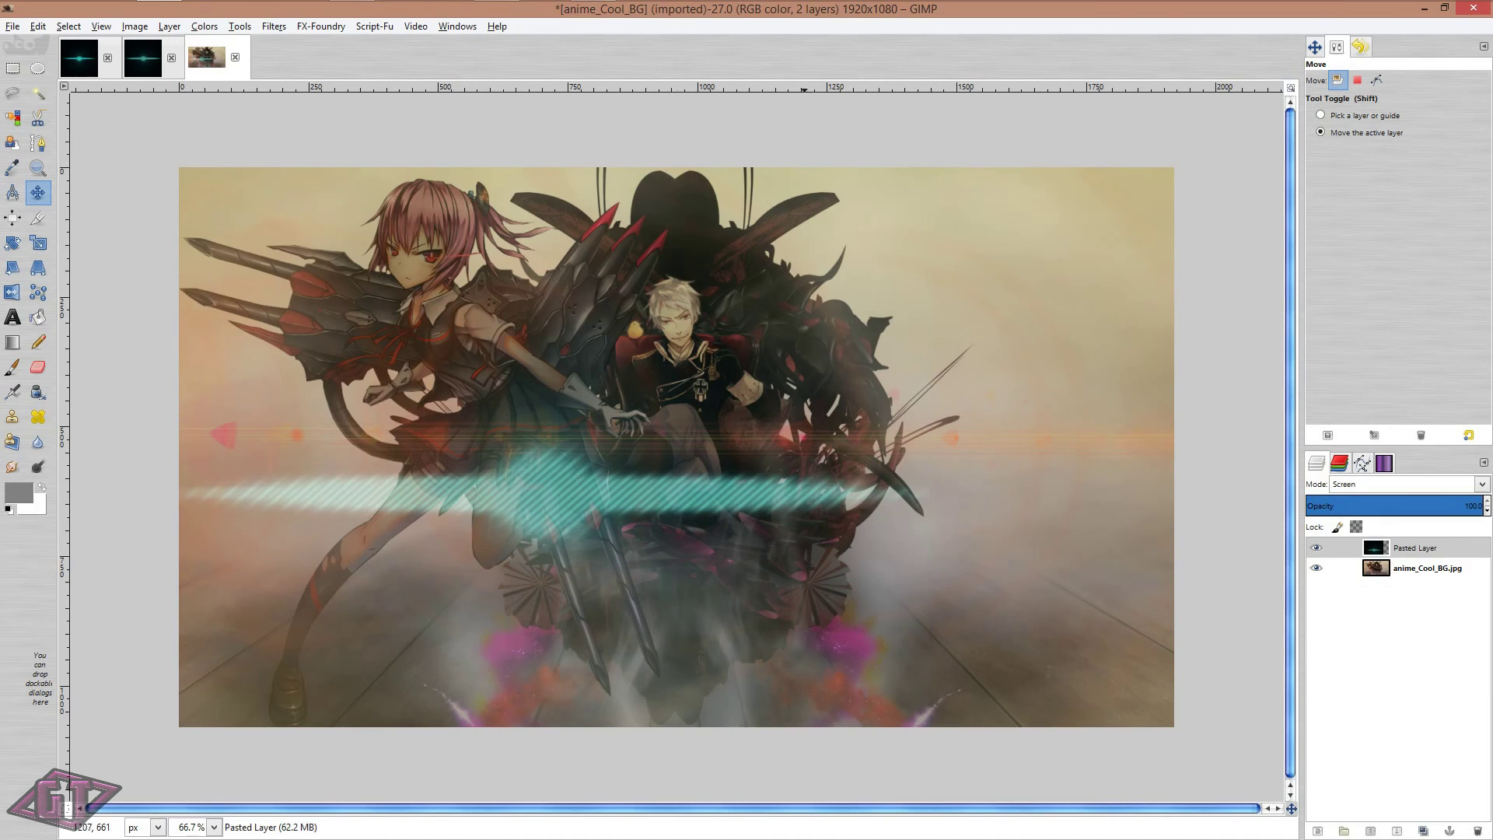
drag(641, 478, 818, 524)
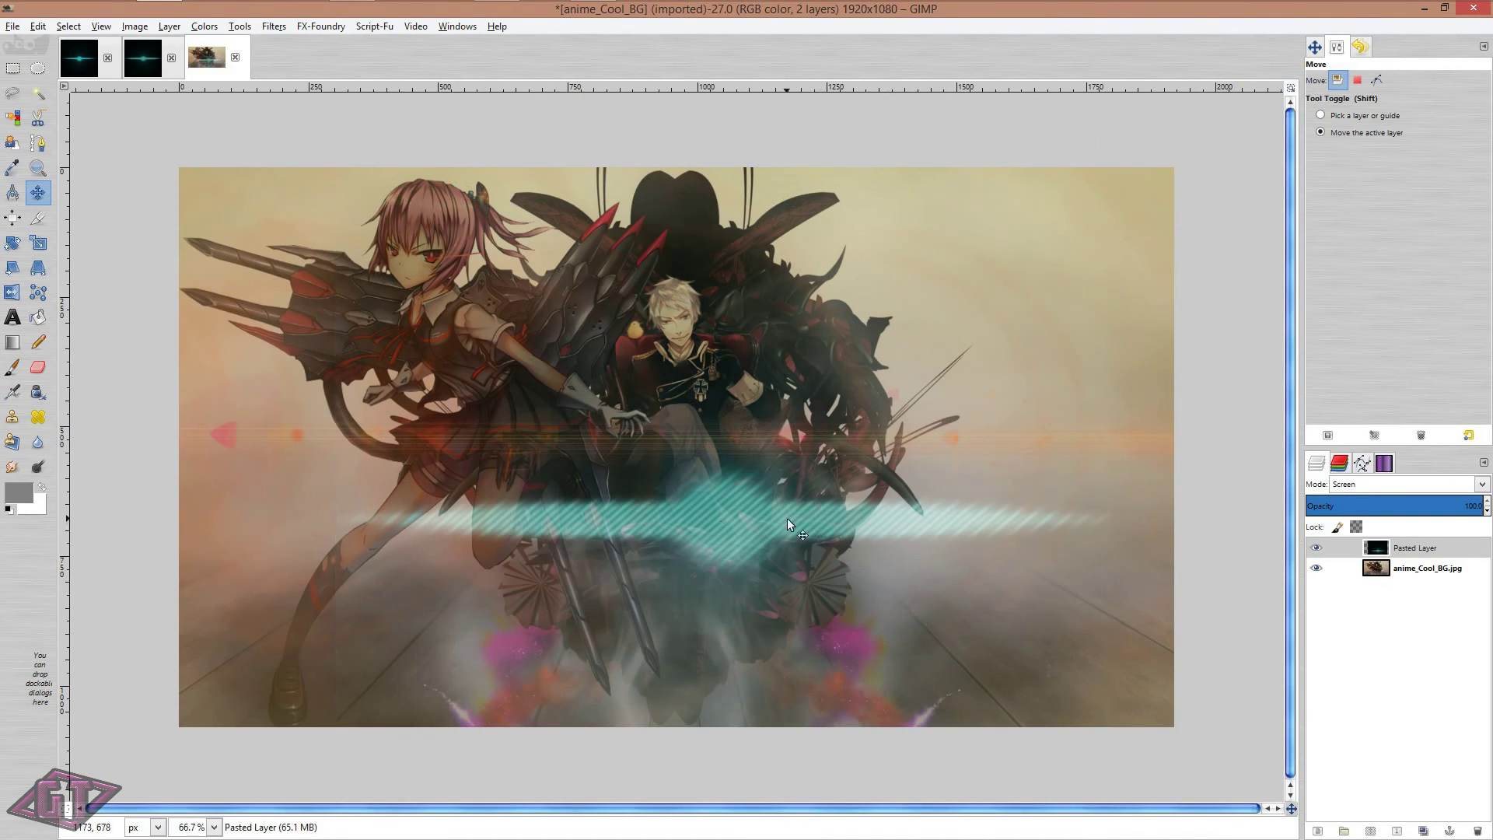
scroll(1122, 451, up, 3)
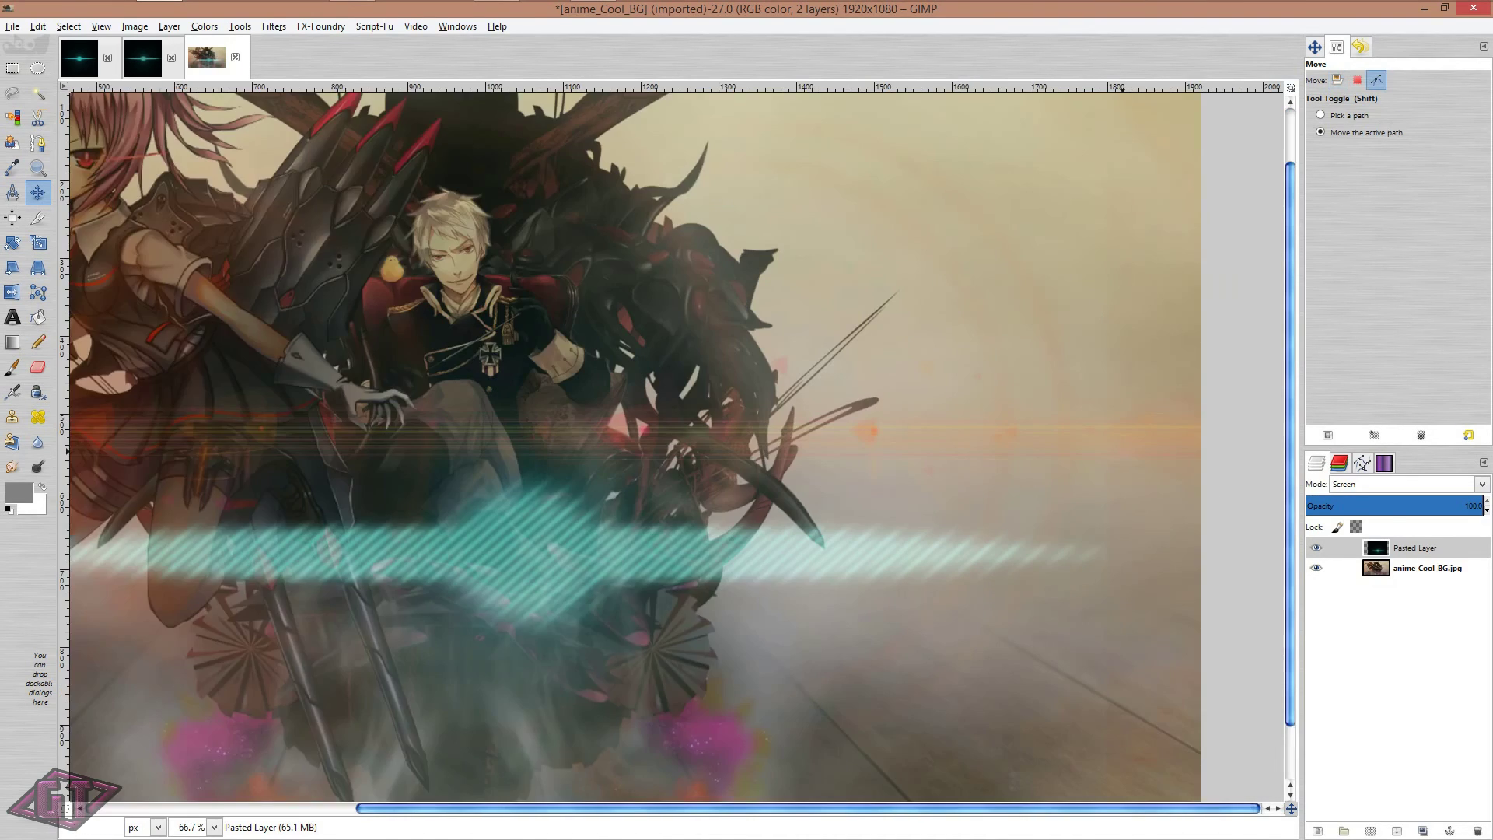
scroll(1113, 452, down, 3)
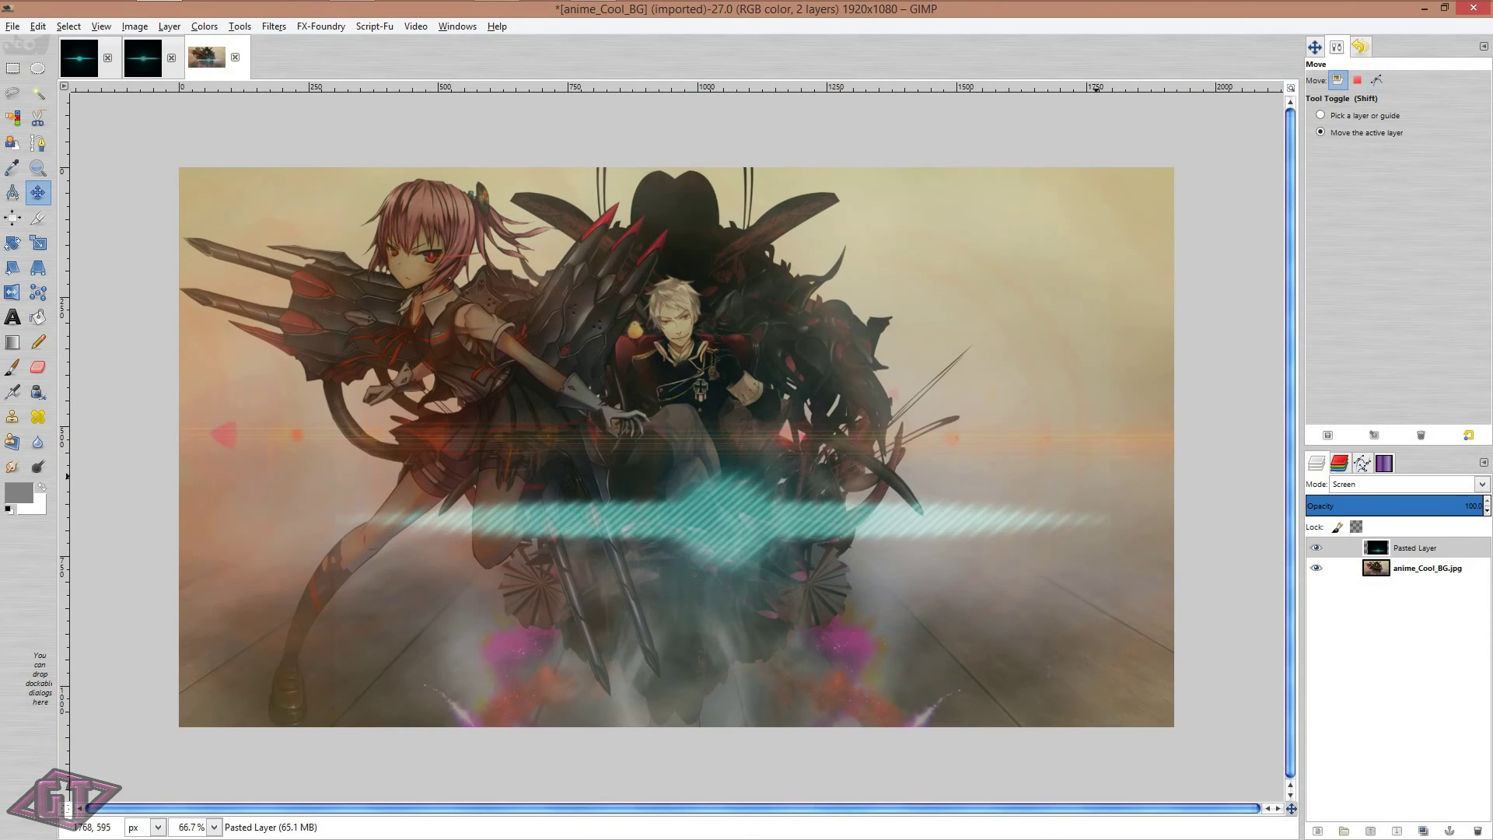
Raise the flare layer's Levels black input to 5, then drag the layer toward the top edge
click(204, 26)
click(256, 135)
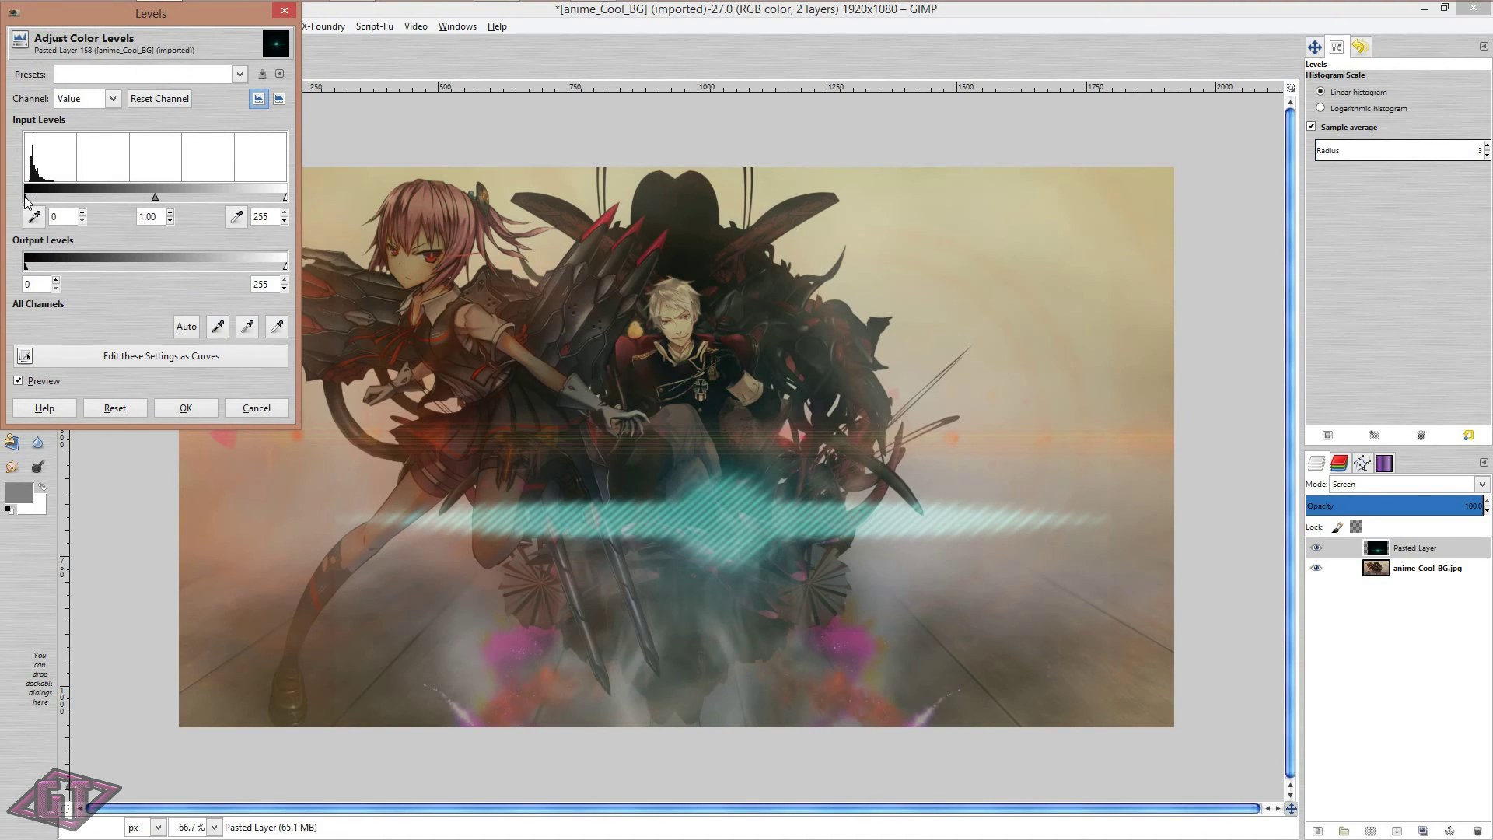
drag(105, 19, 376, 136)
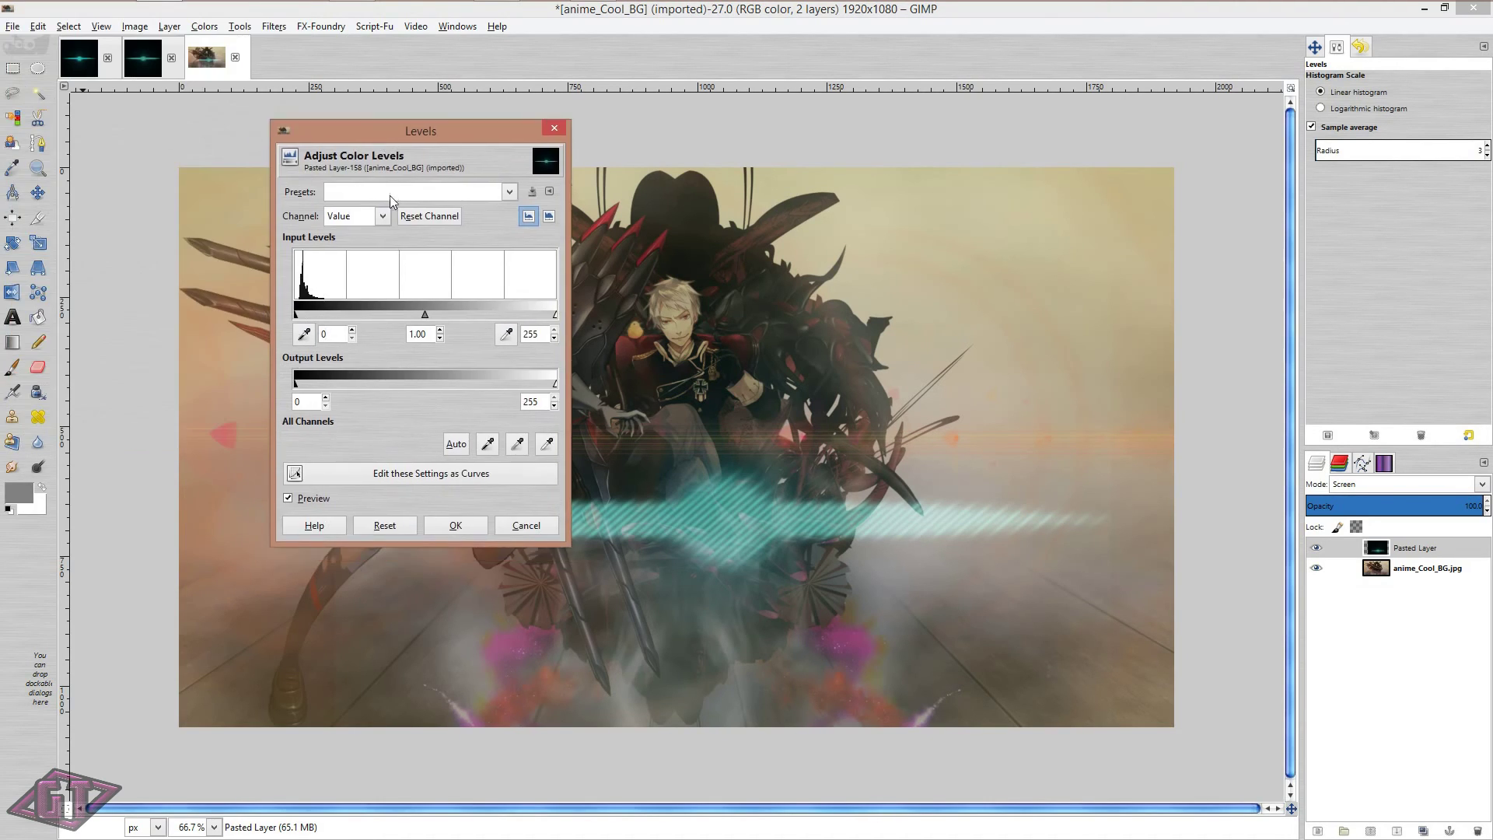
click(300, 316)
click(450, 531)
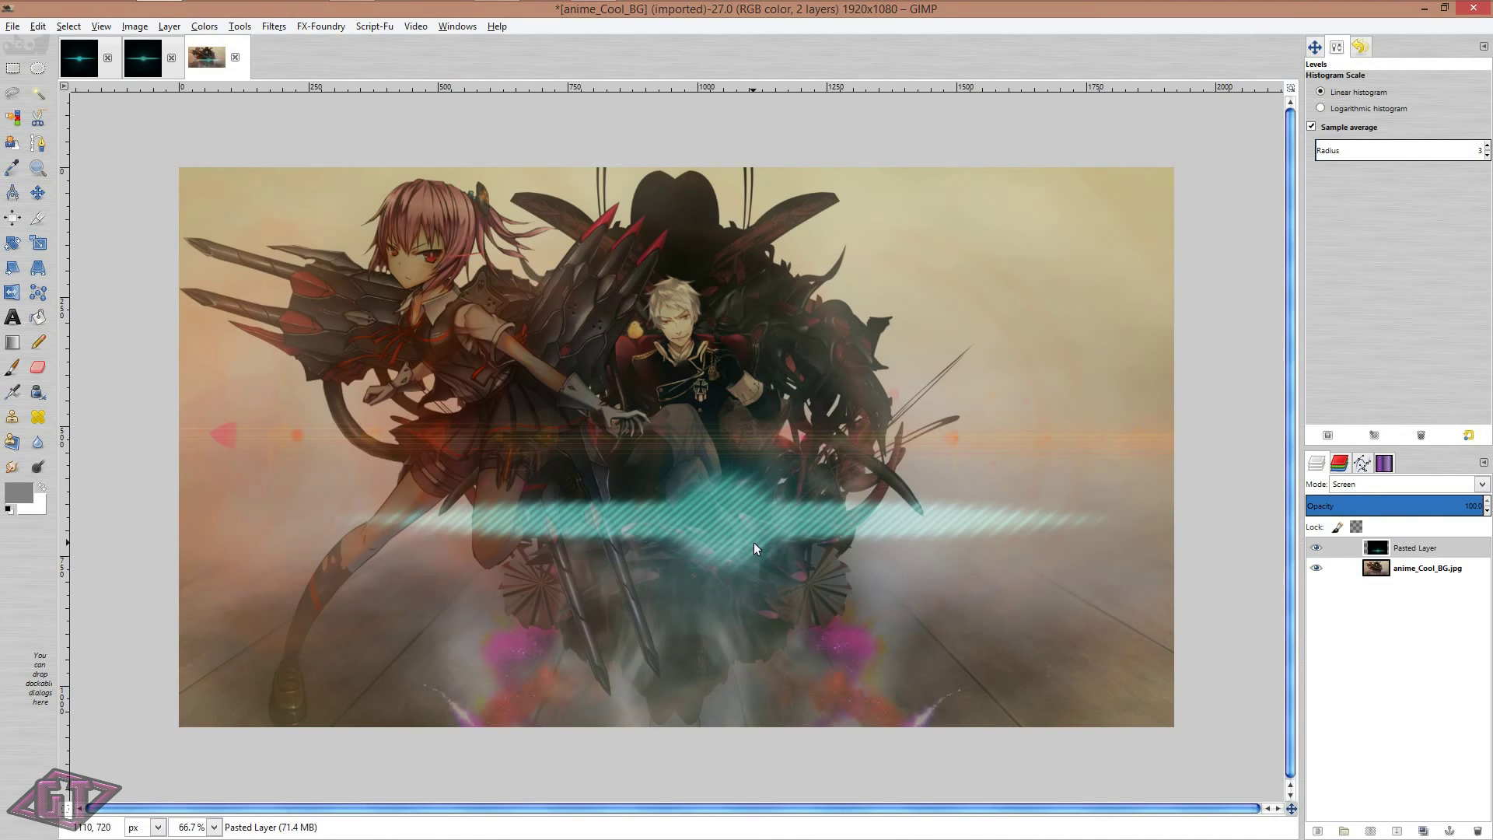
key(m)
mouse_move(730, 529)
mouse_down()
mouse_move(762, 455)
mouse_move(754, 400)
mouse_move(572, 346)
mouse_move(792, 357)
mouse_move(793, 303)
mouse_move(748, 323)
mouse_move(729, 418)
mouse_move(627, 510)
mouse_move(654, 495)
mouse_move(1087, 599)
mouse_move(1085, 701)
mouse_move(734, 132)
mouse_move(666, 203)
mouse_up()
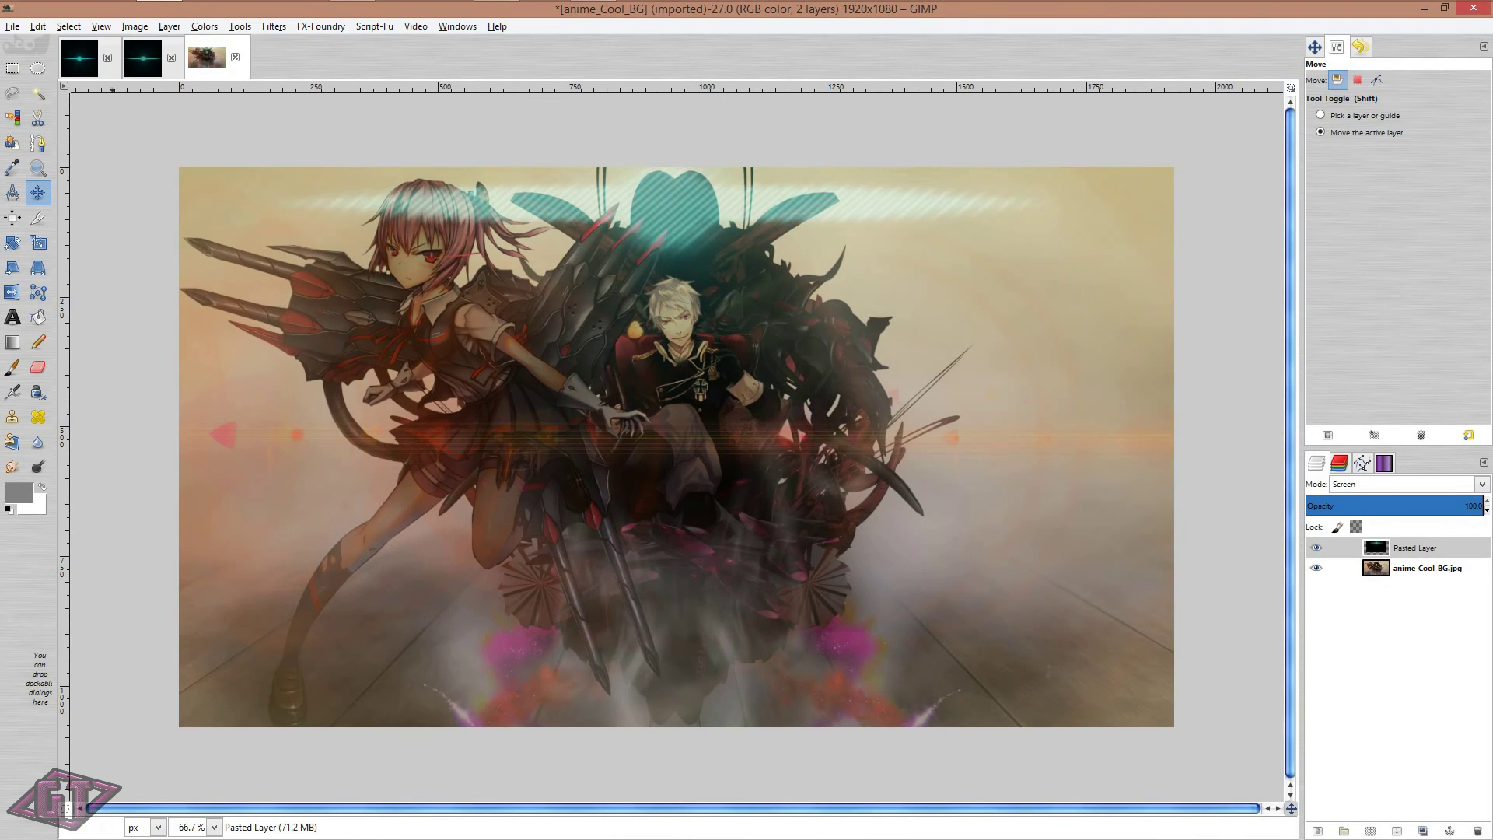
Return to the Untitled 3000×3000 flare image
click(143, 57)
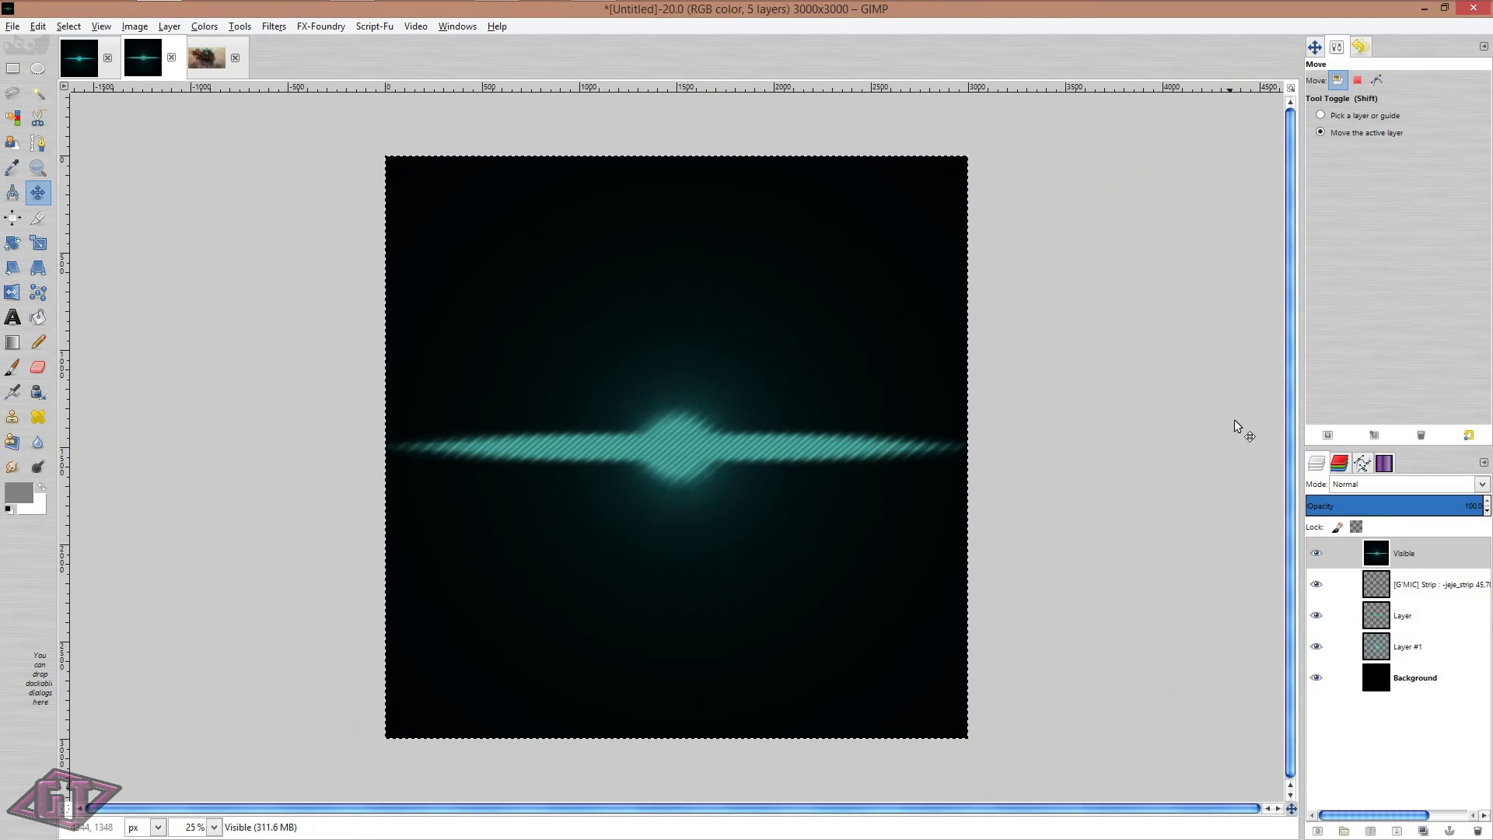
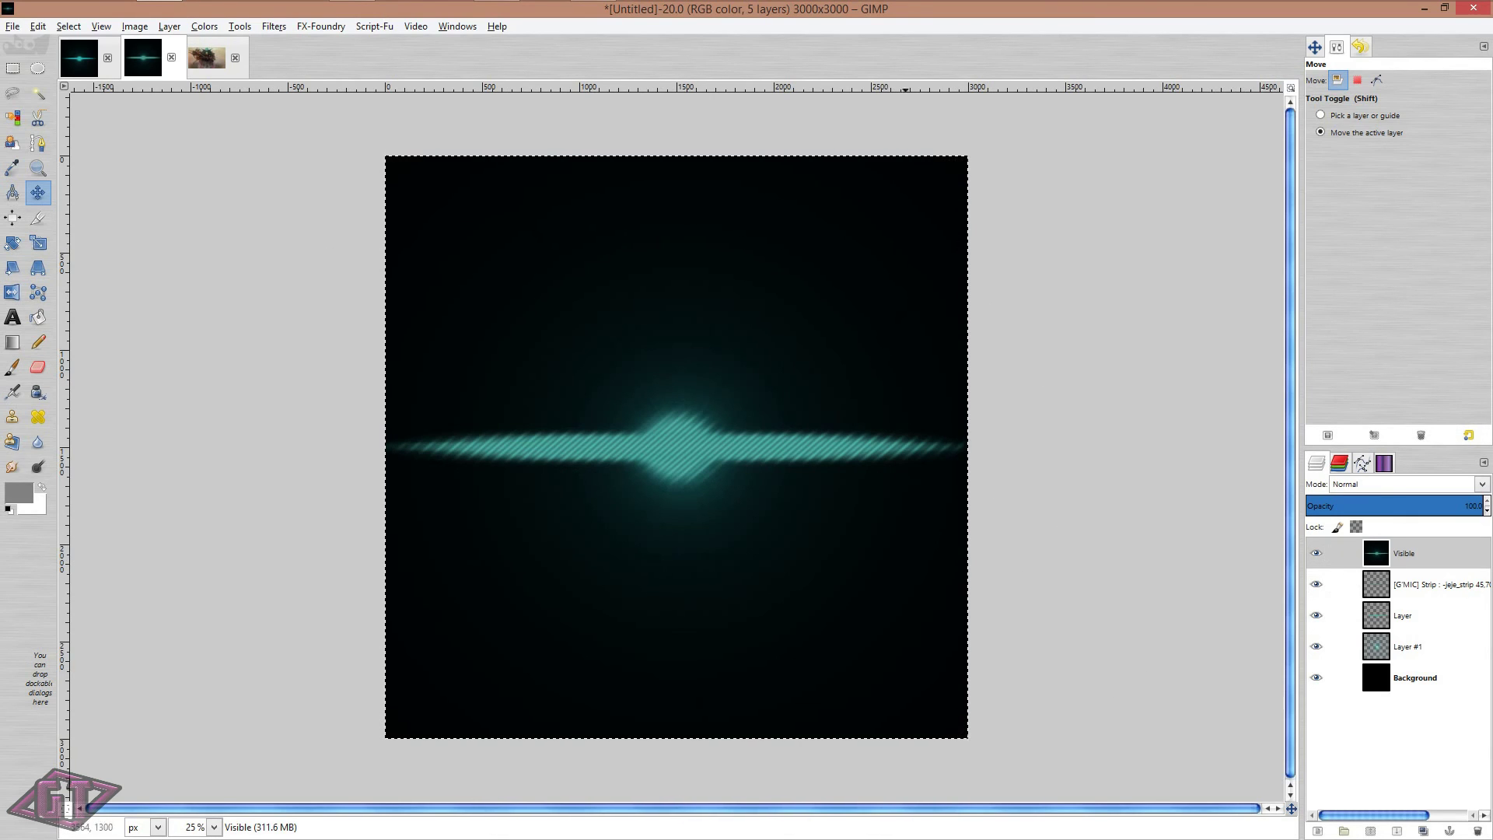
Open the Lens Flare filter from Filters > Light and Shadow
click(269, 24)
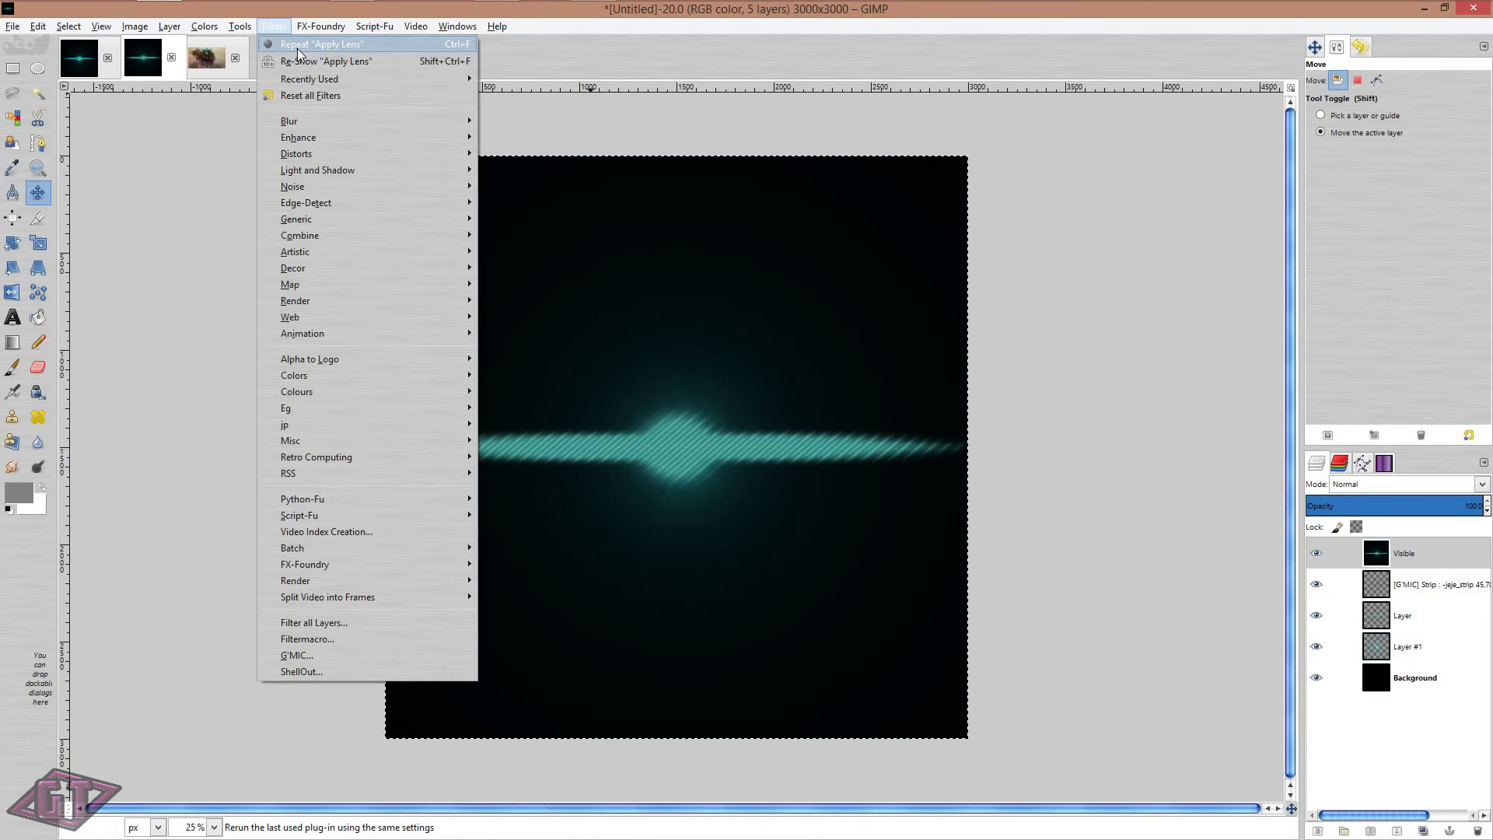
mouse_move(349, 137)
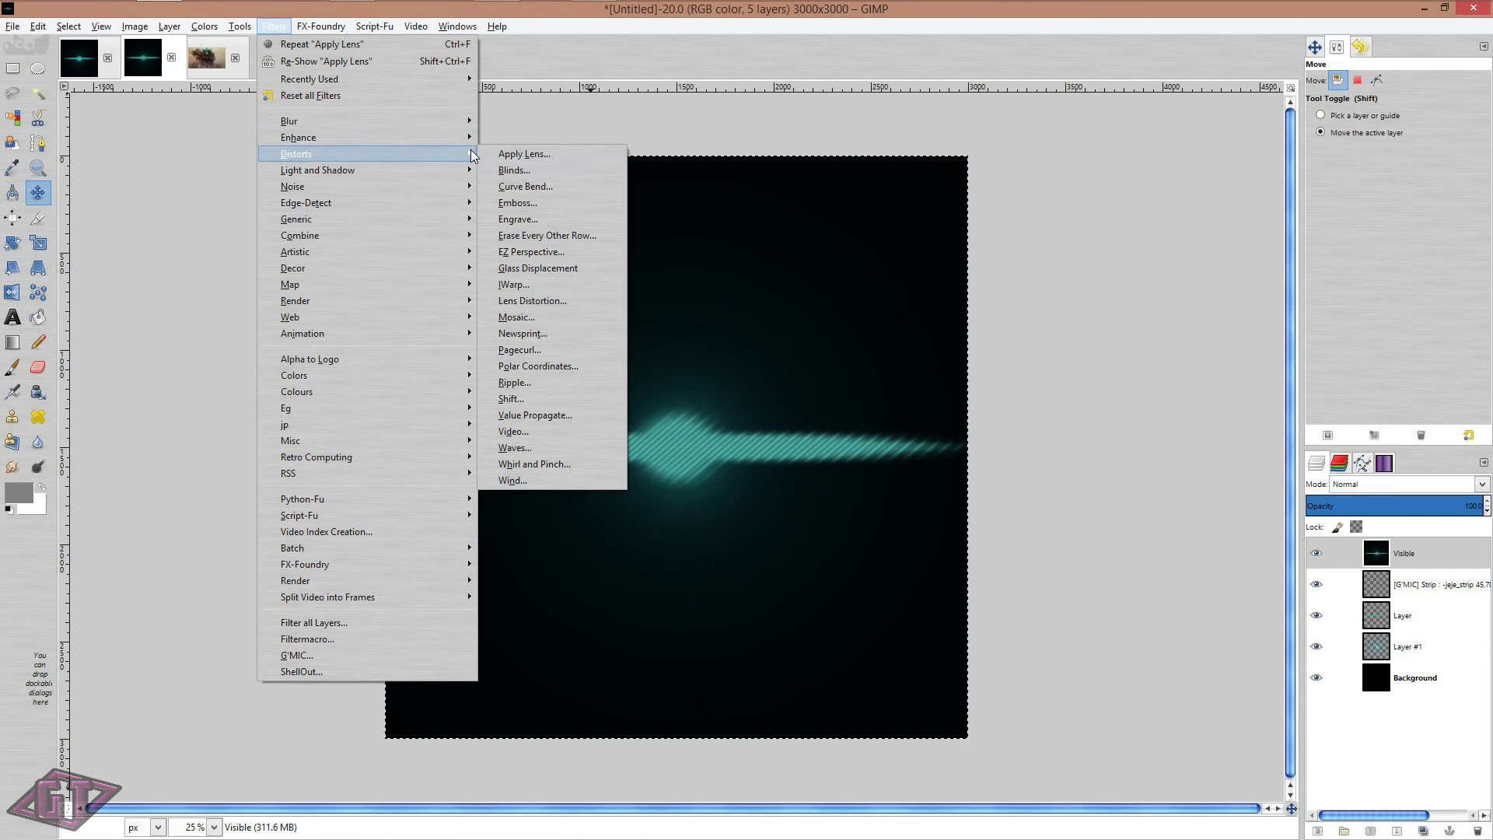
mouse_move(454, 166)
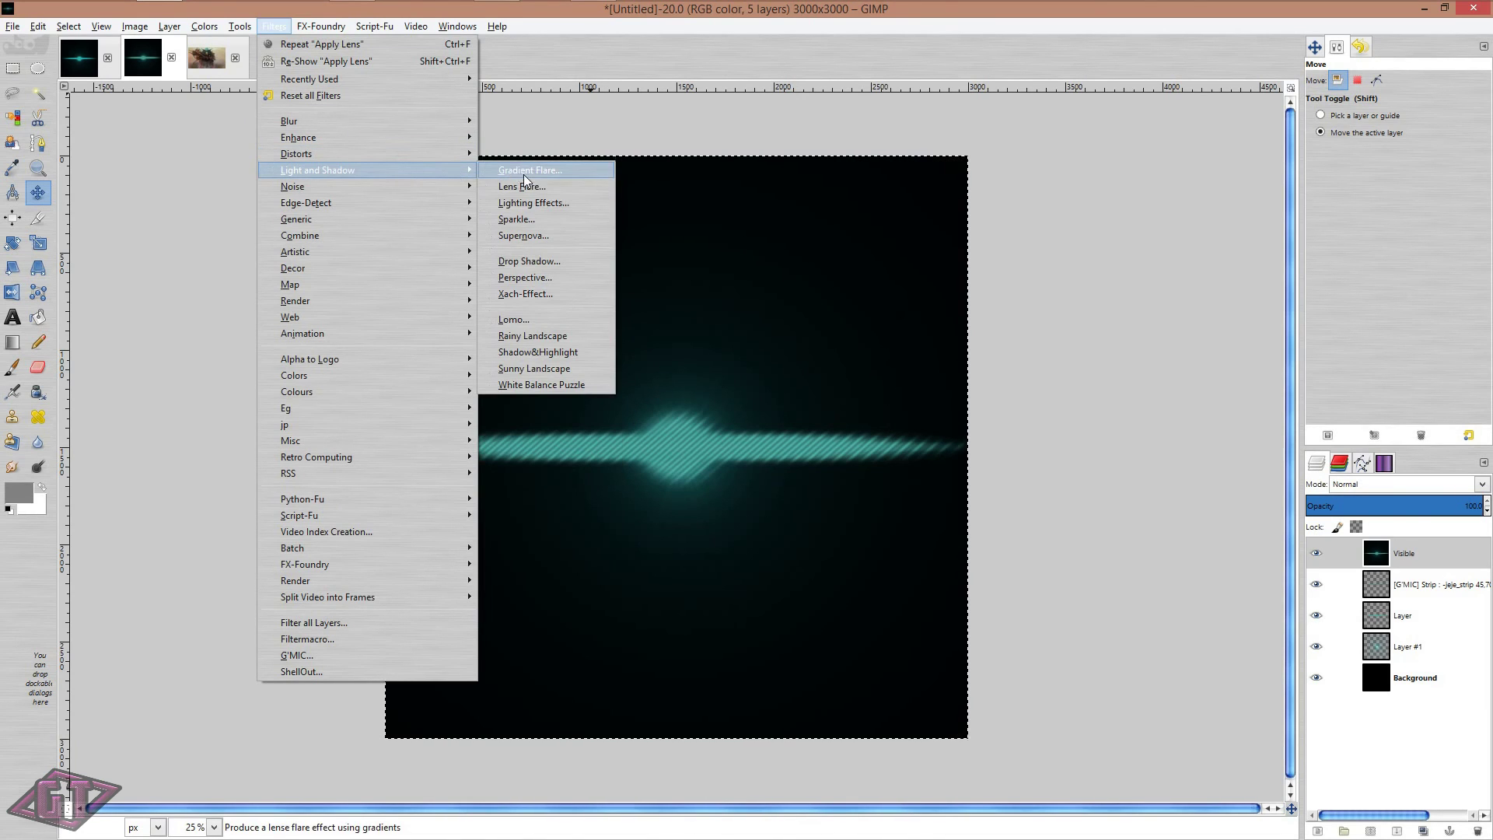
click(543, 188)
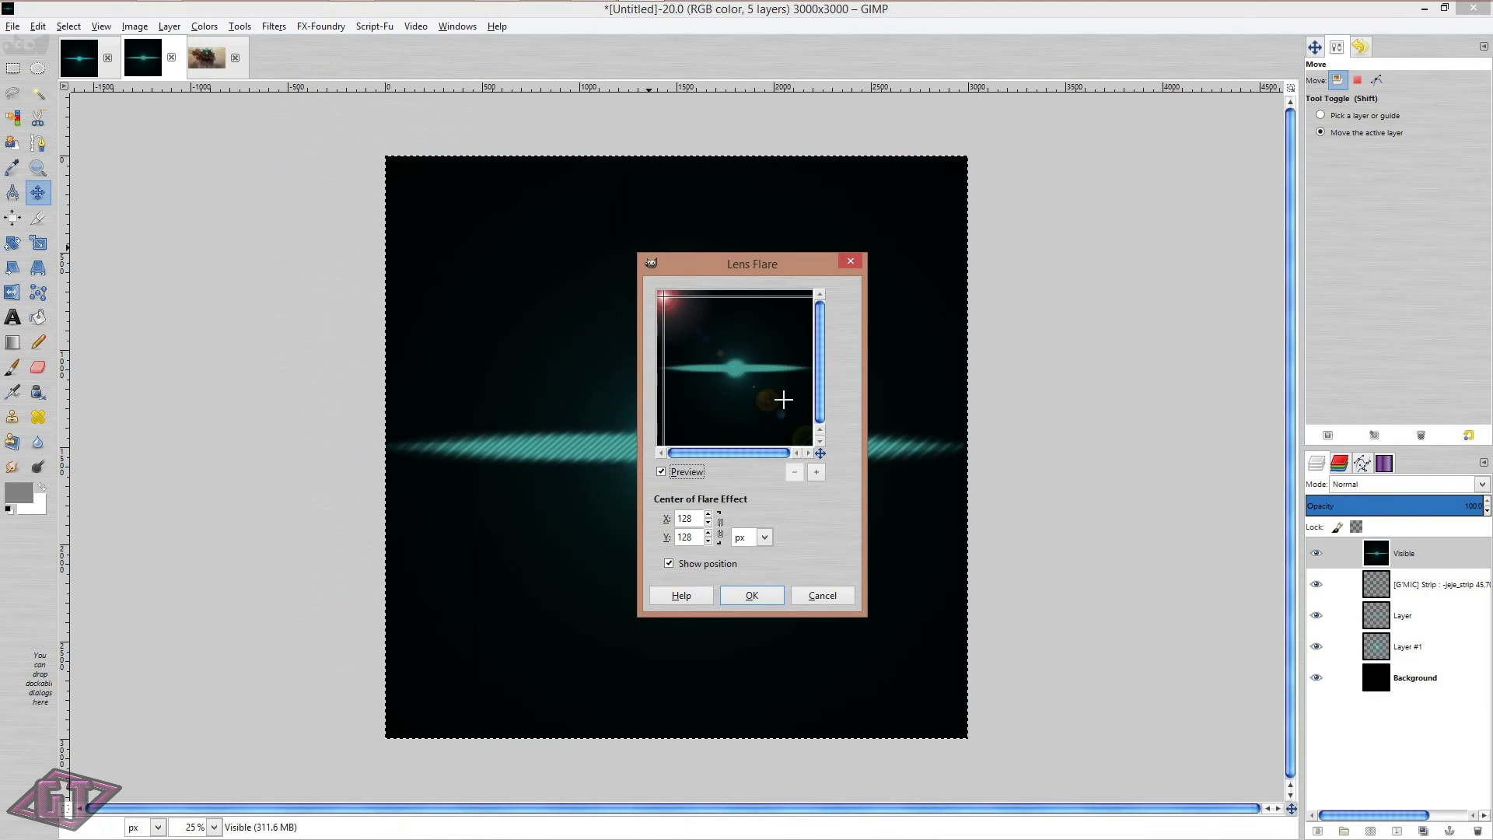
Position the lens flare centre at about X 1485, Y 1515 and apply it
click(669, 297)
drag(669, 297, 704, 329)
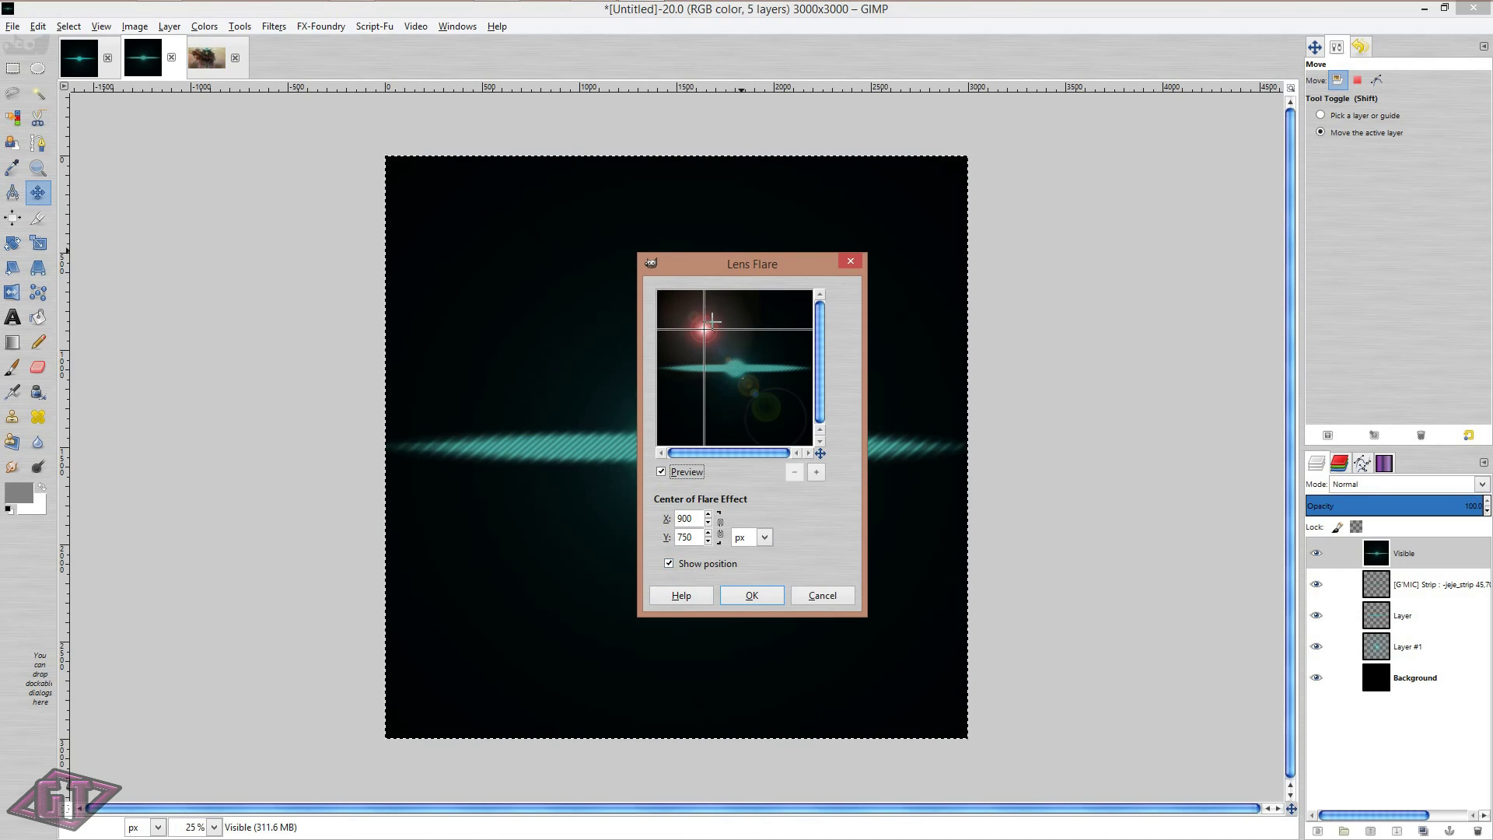
drag(703, 328, 714, 332)
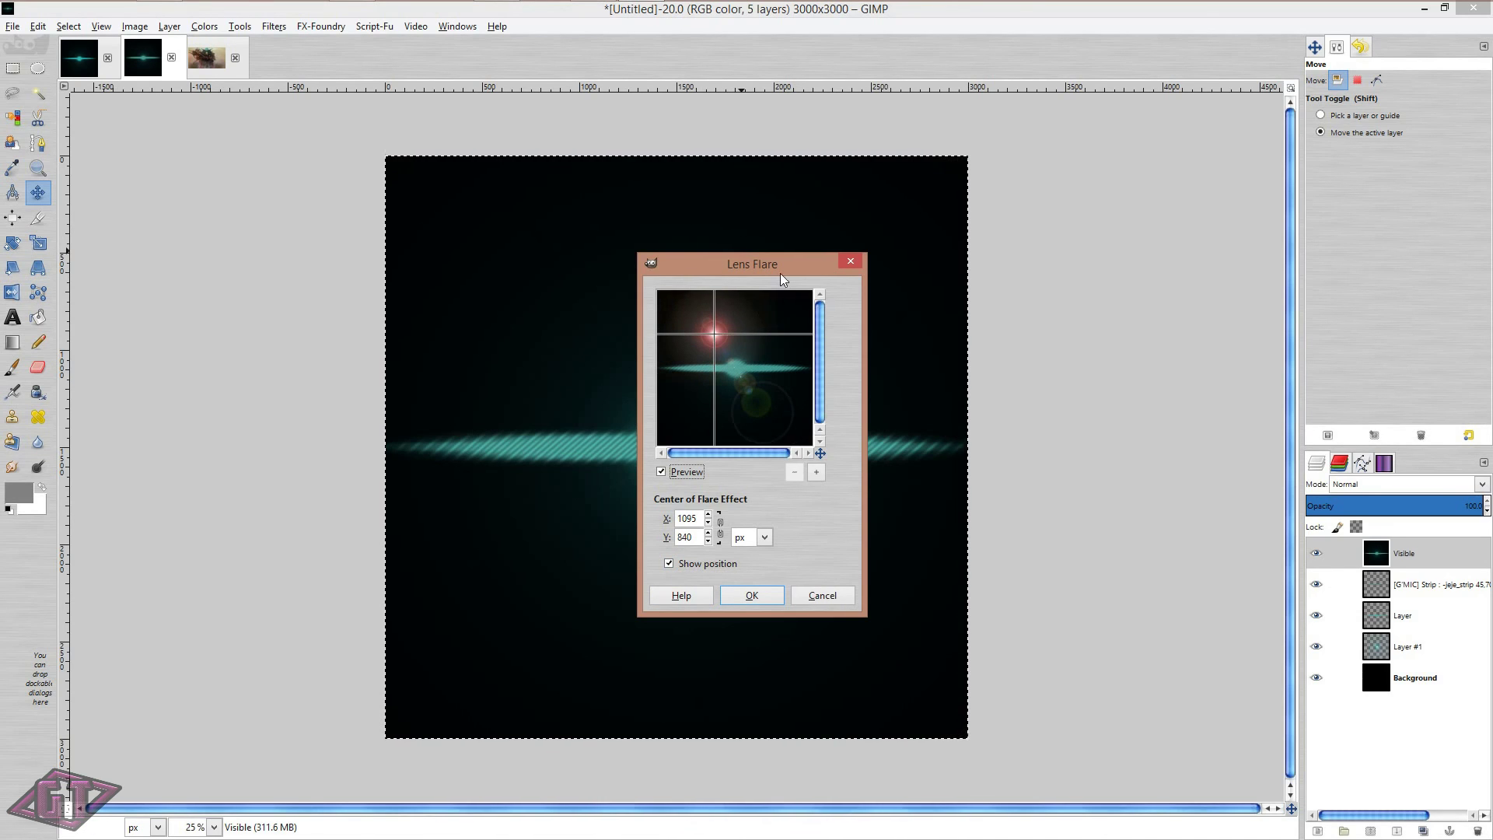
drag(781, 271, 727, 188)
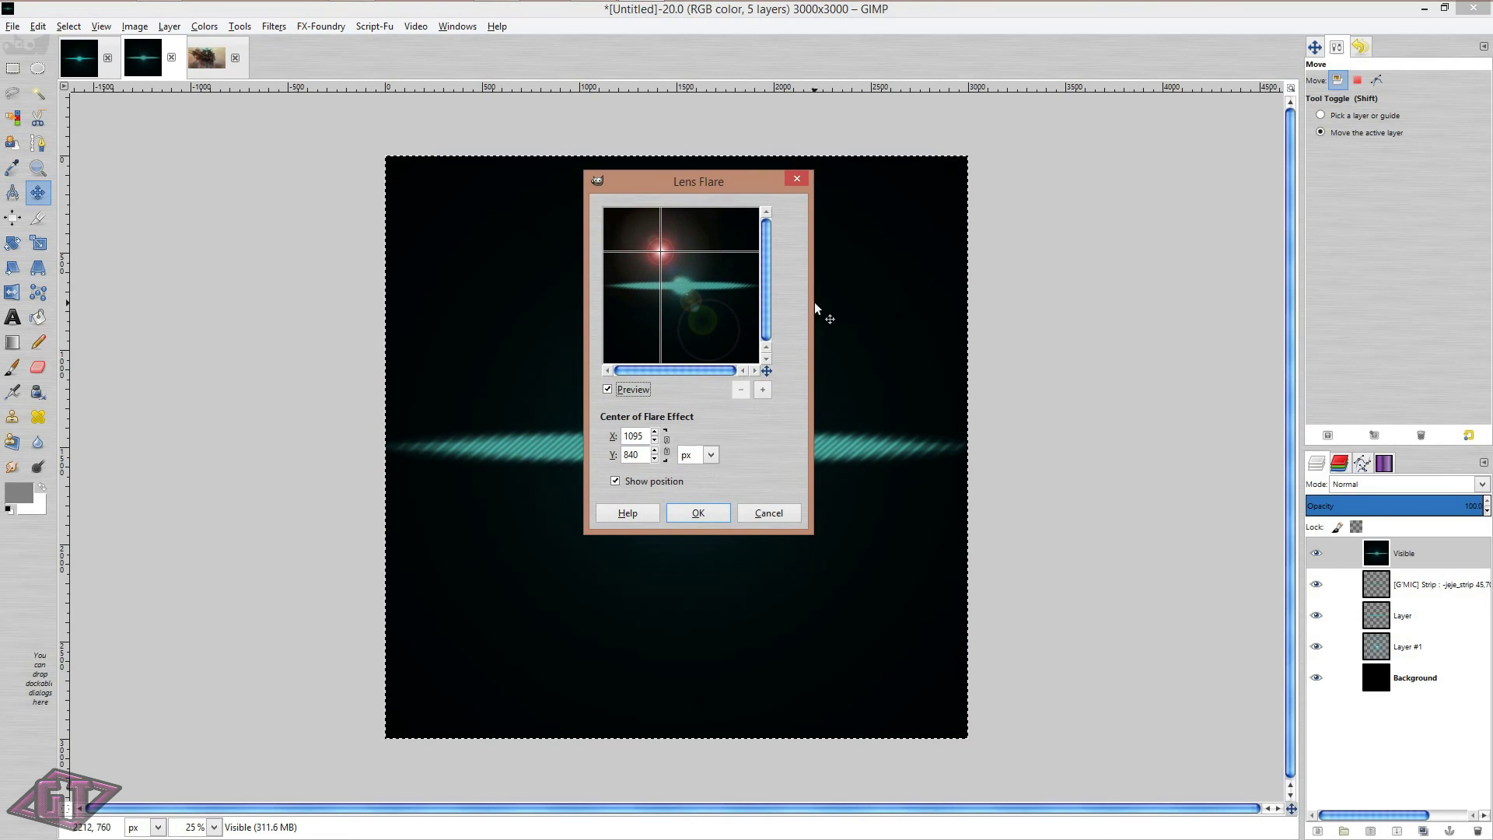
mouse_move(815, 308)
mouse_down()
mouse_move(1059, 294)
mouse_move(866, 325)
mouse_move(791, 315)
mouse_up()
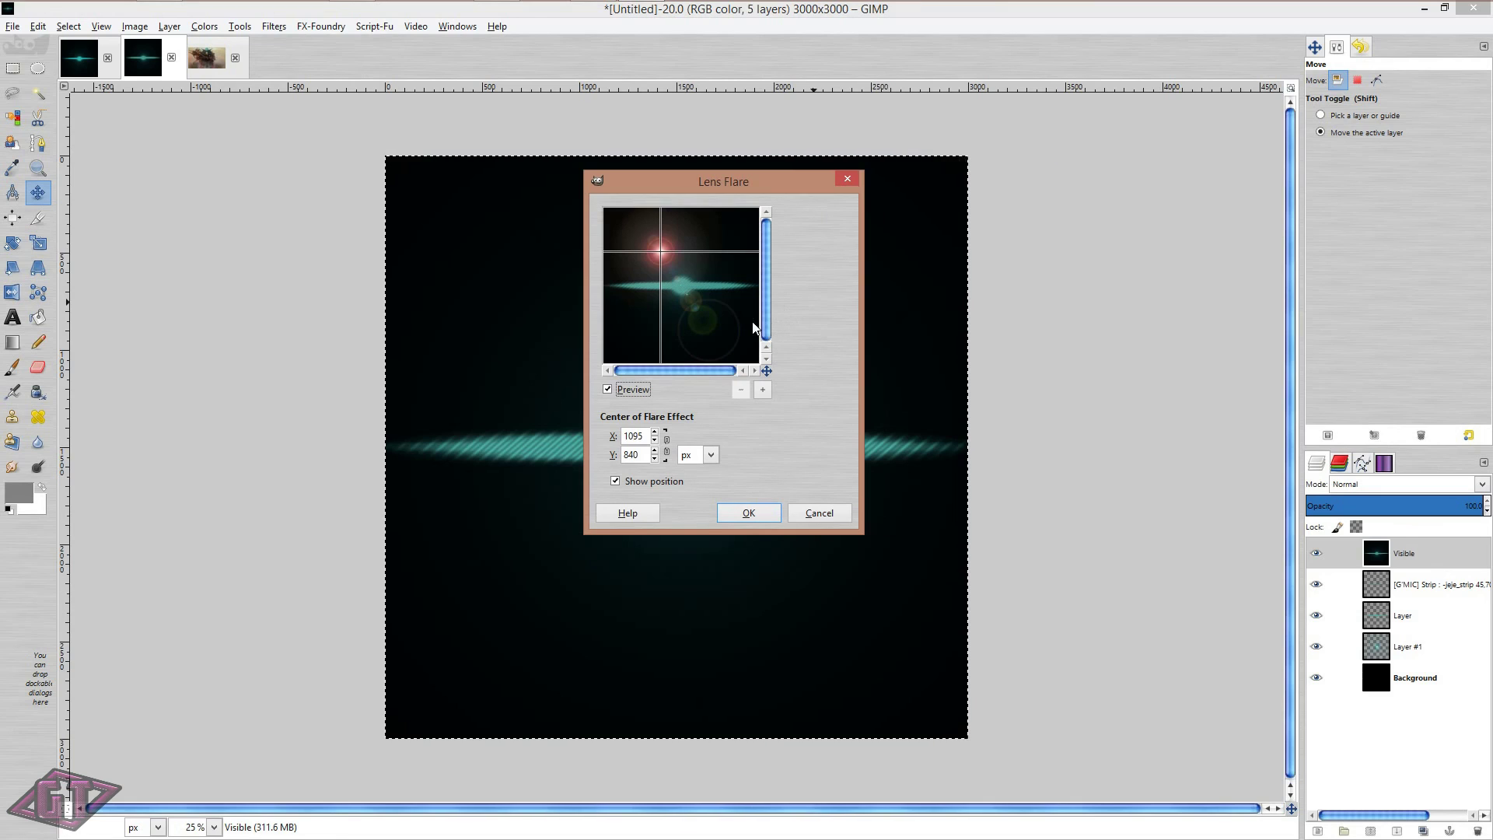
drag(661, 251, 741, 231)
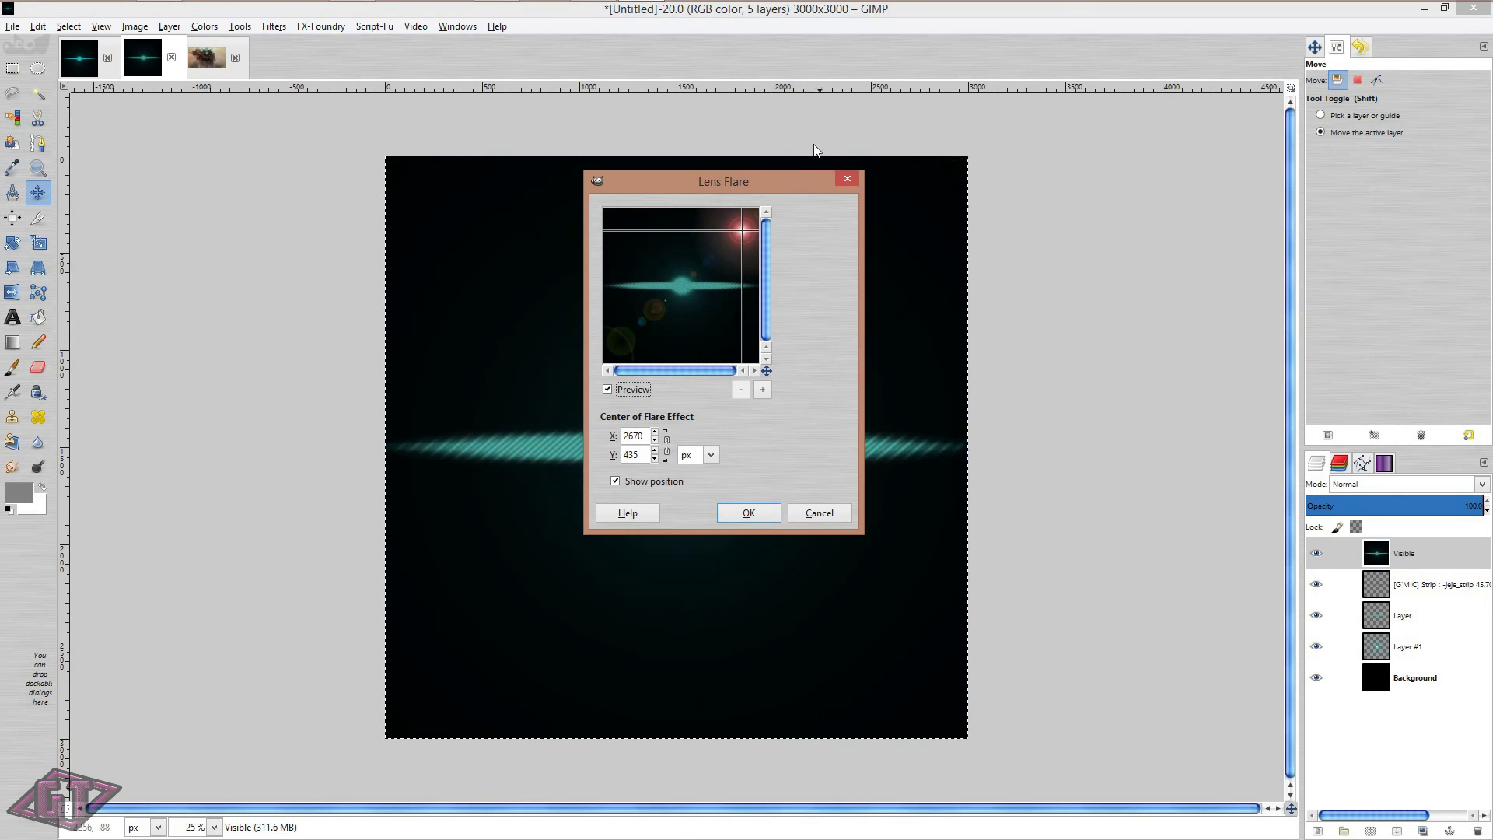
drag(744, 231, 668, 235)
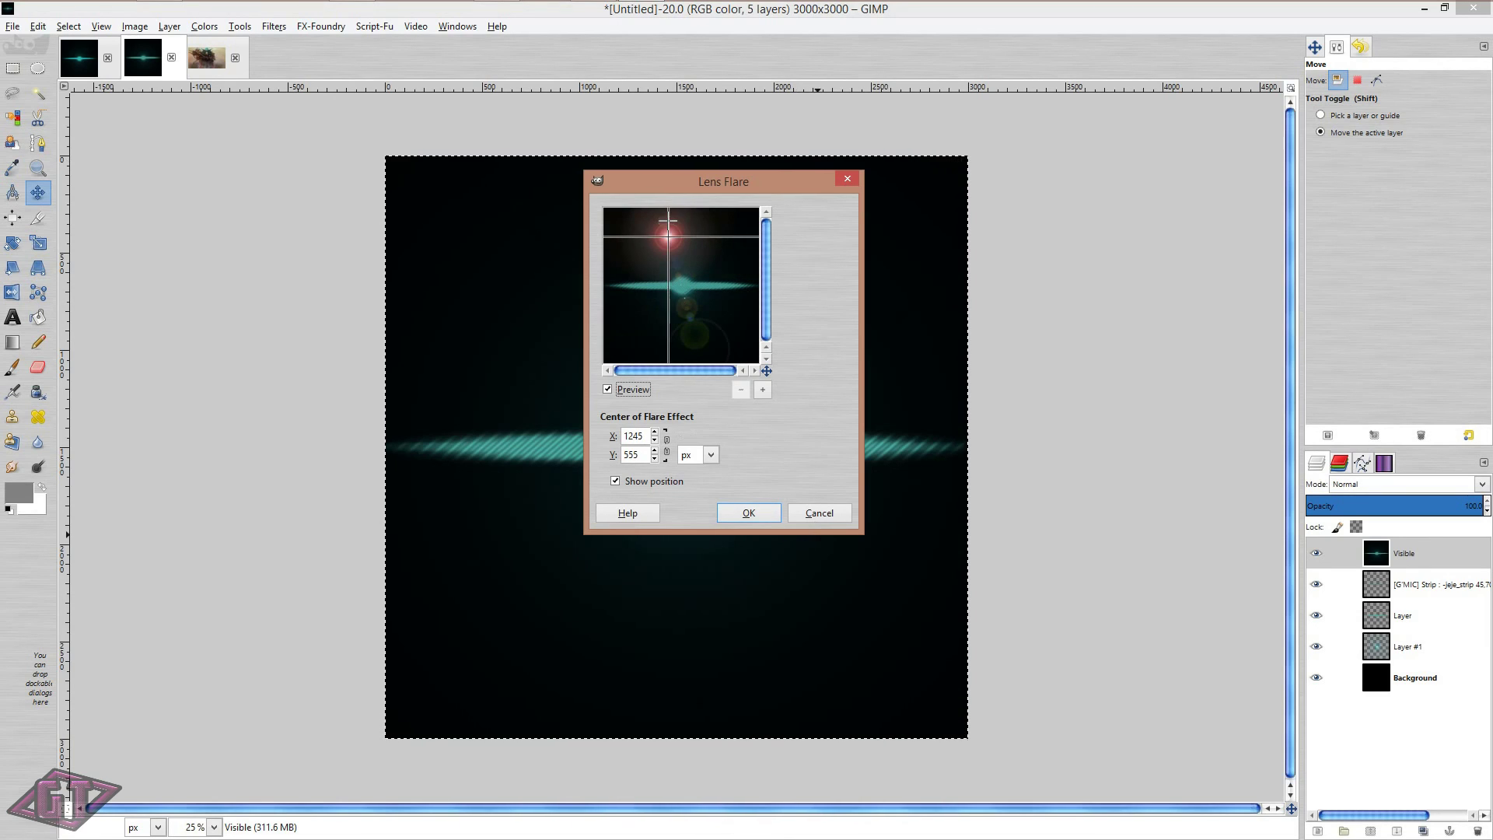
drag(668, 221, 680, 286)
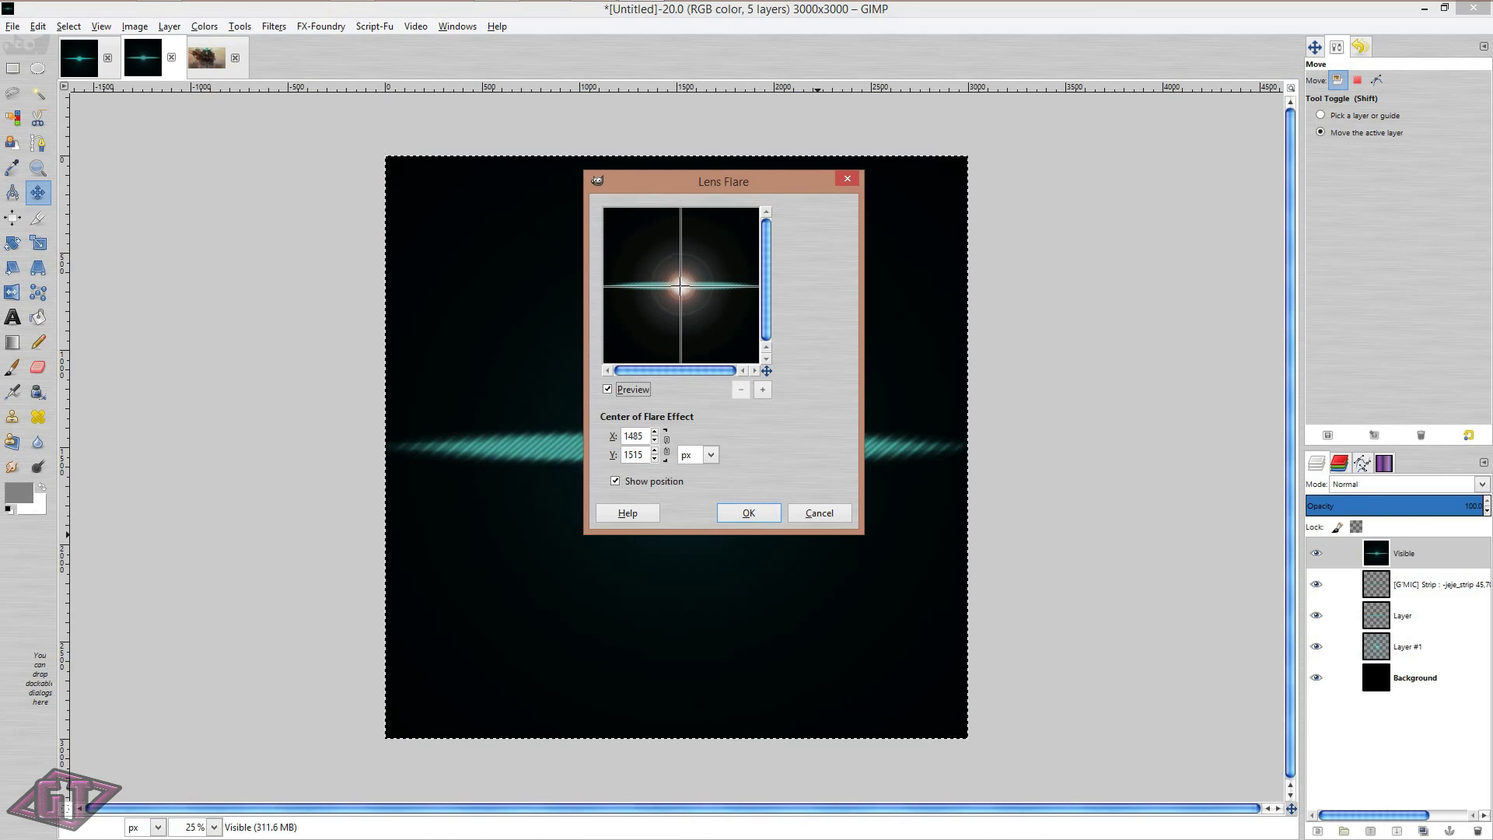
click(762, 513)
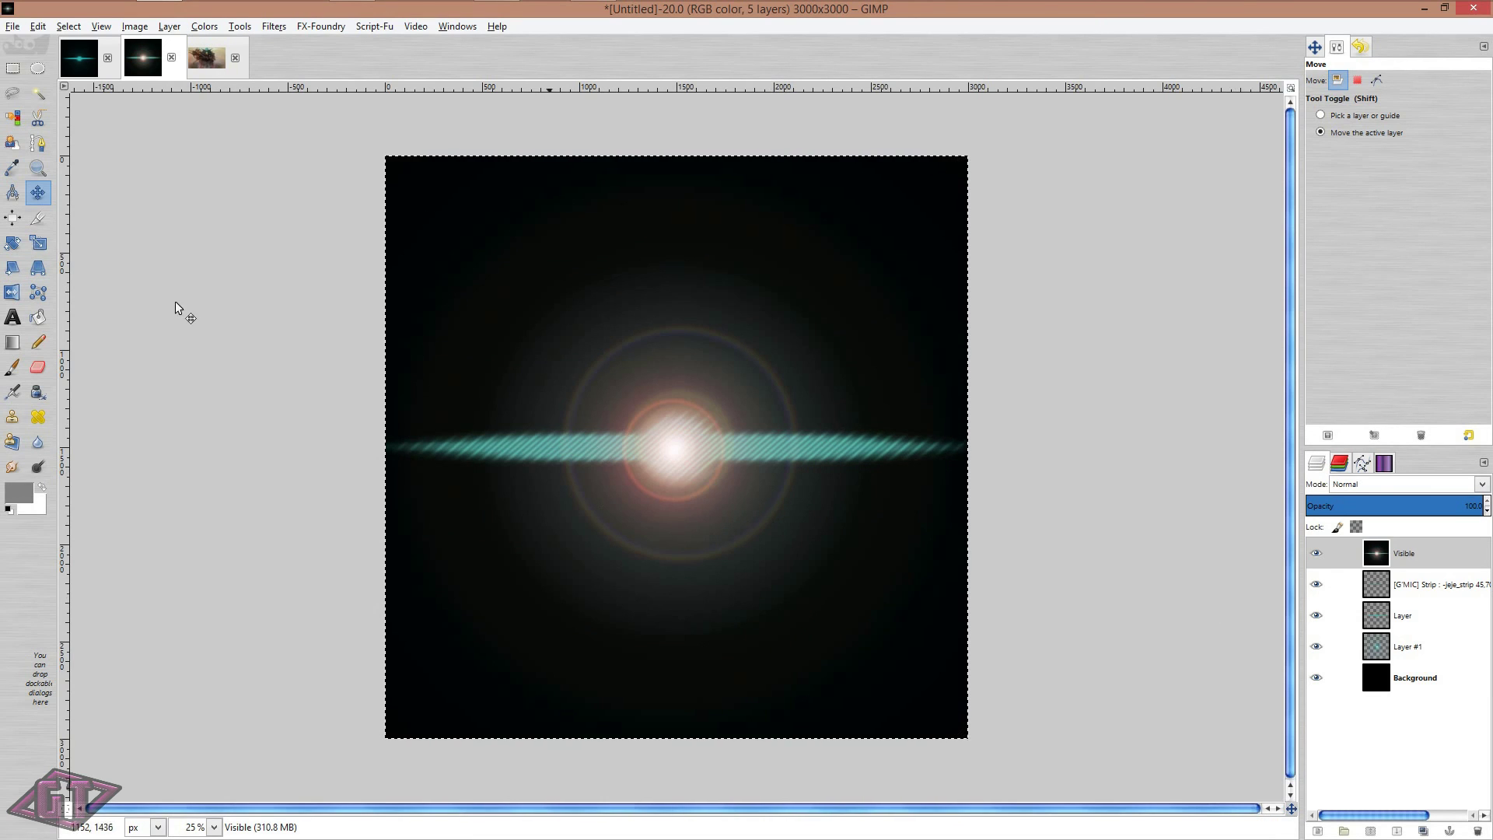
Open Color Balance and push the midtones toward cyan
click(212, 30)
click(231, 50)
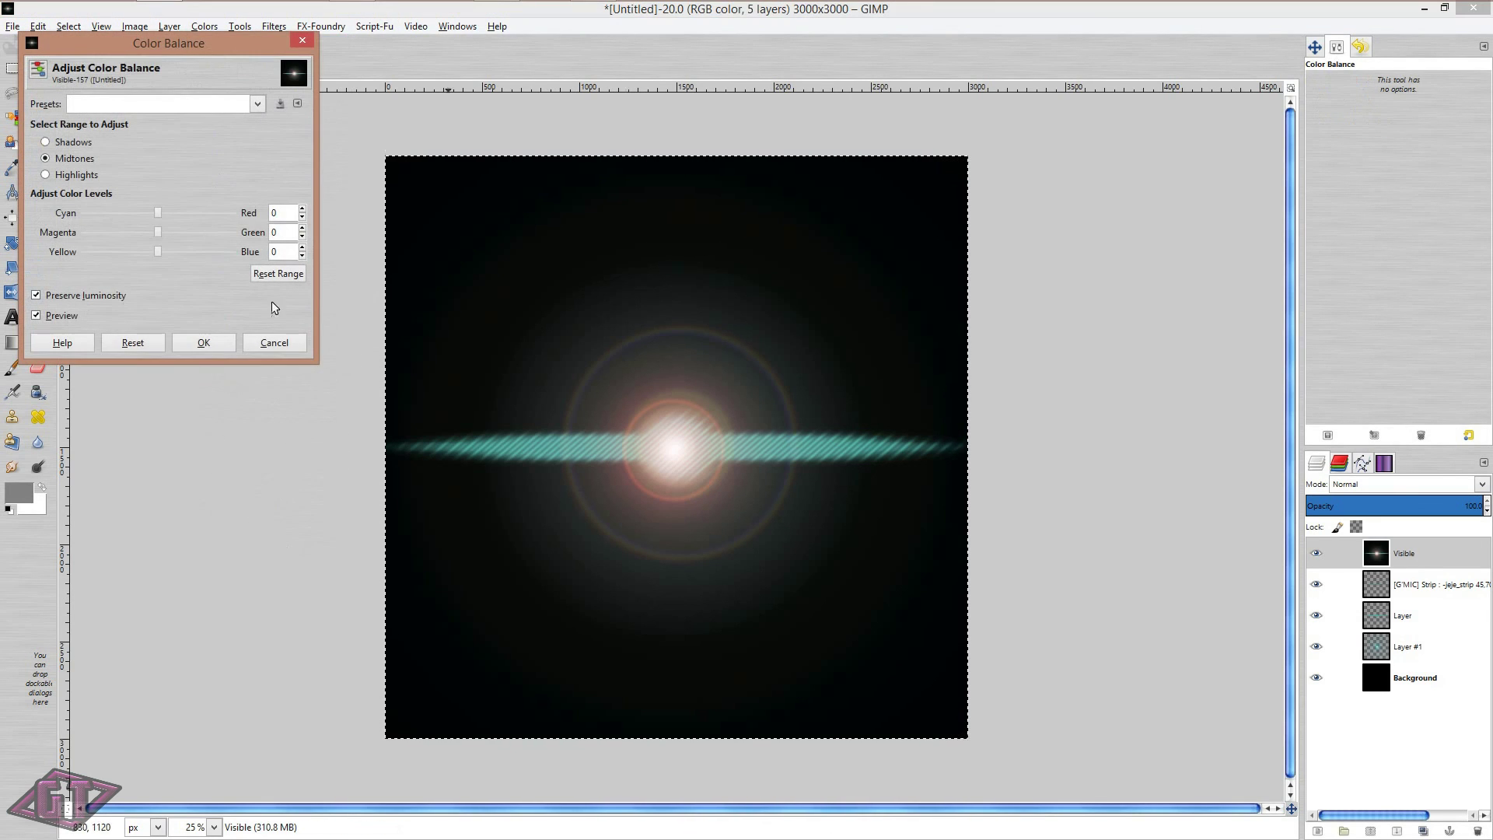
drag(159, 214, 137, 216)
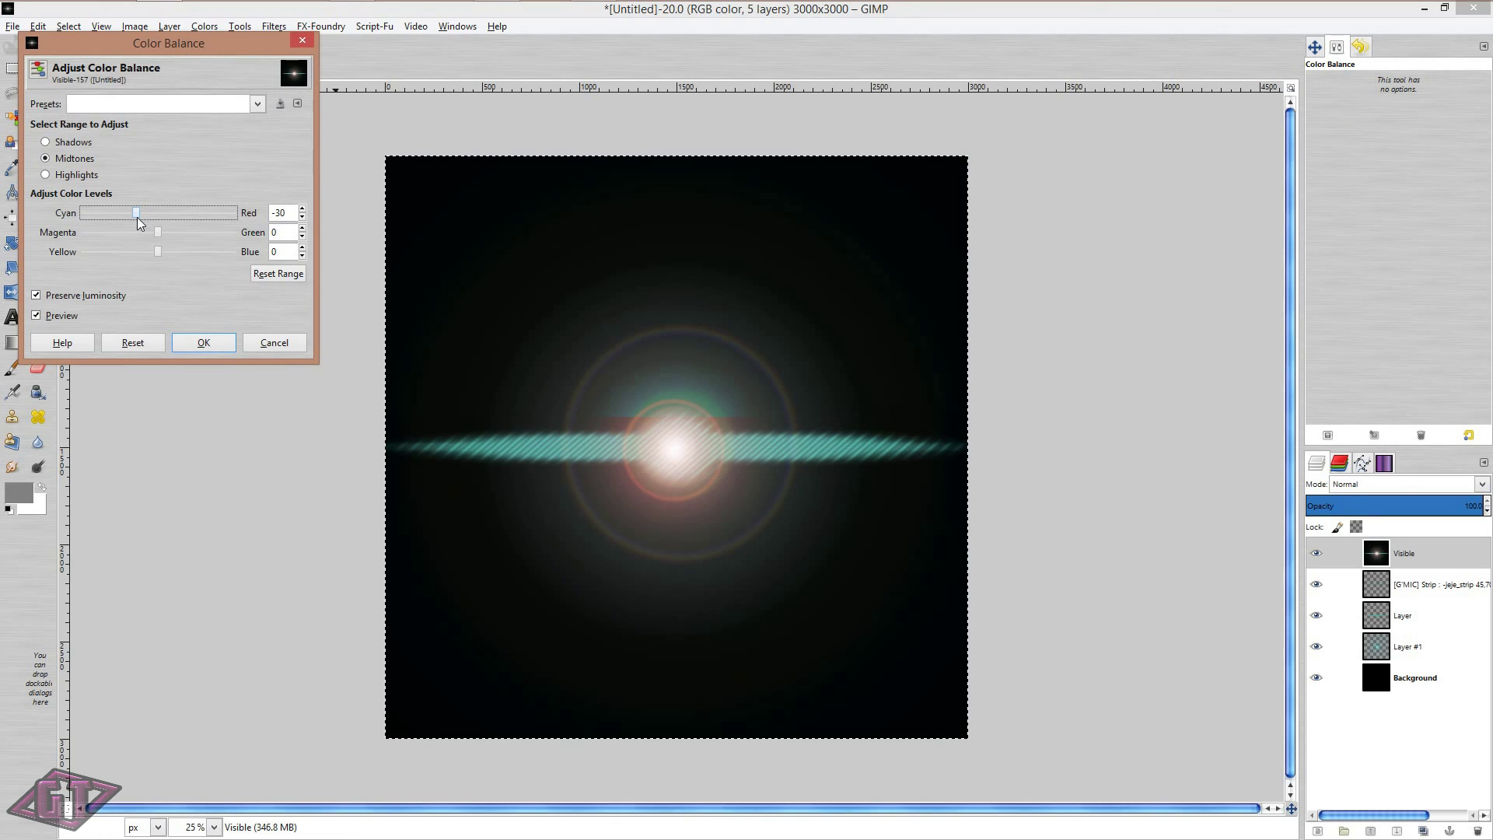
drag(137, 222, 162, 237)
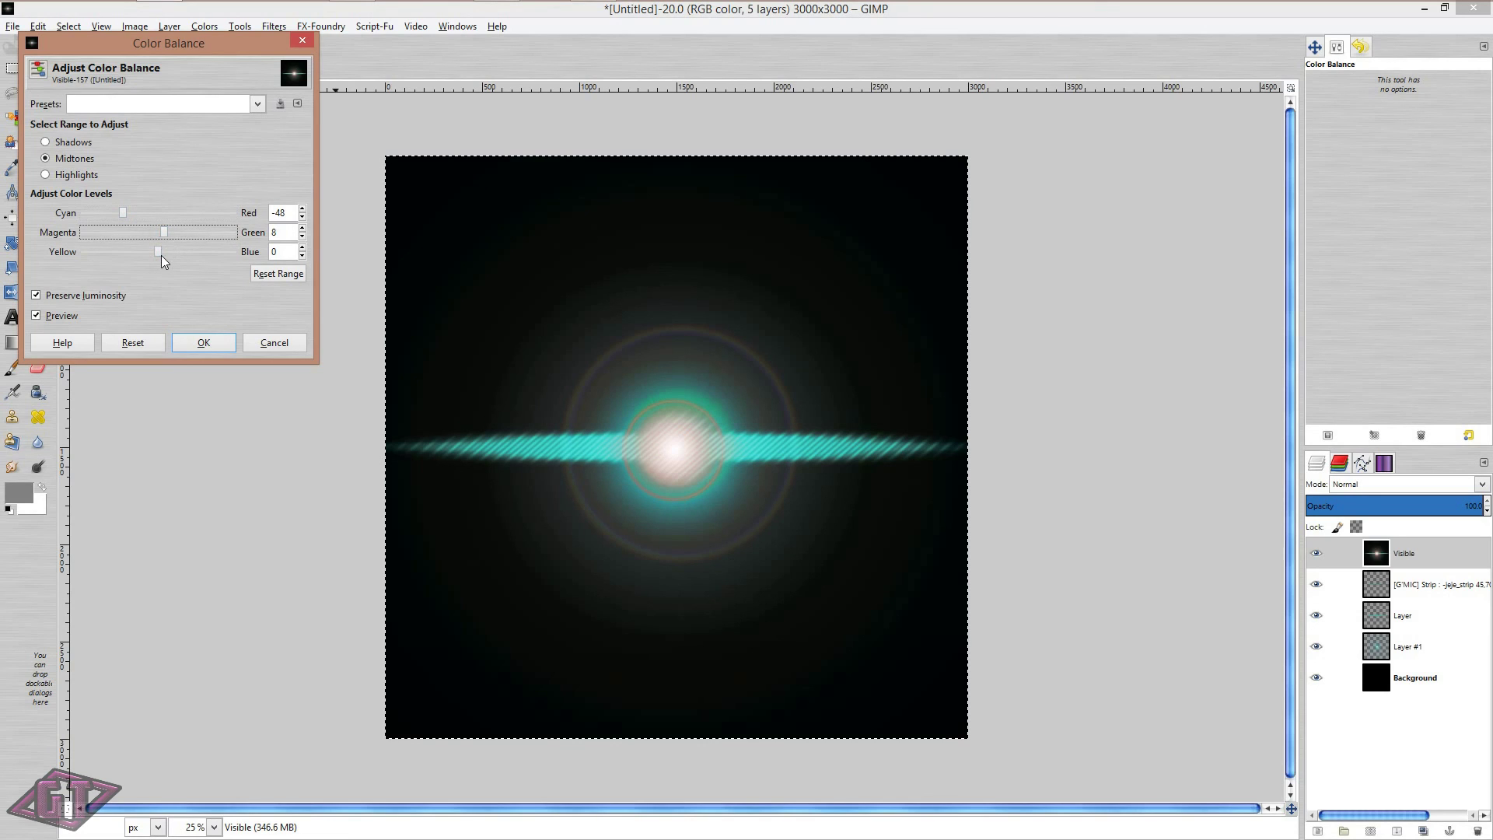
click(161, 255)
Shift shadows and highlights toward cyan with green nudged up (Red −38, Green 6), and apply
click(68, 145)
click(135, 215)
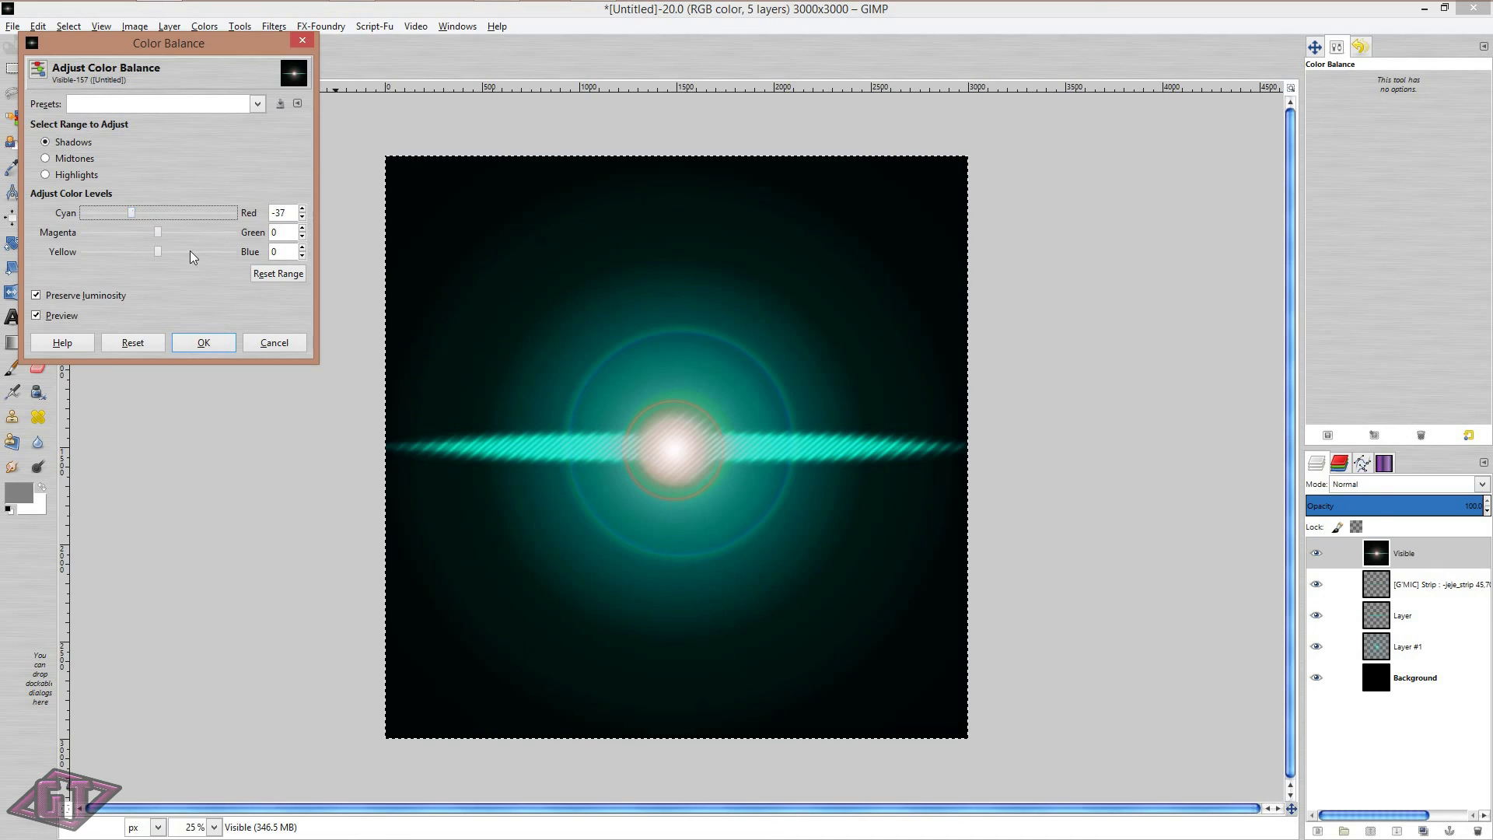
drag(160, 231, 162, 230)
click(77, 174)
click(142, 210)
drag(157, 235, 160, 235)
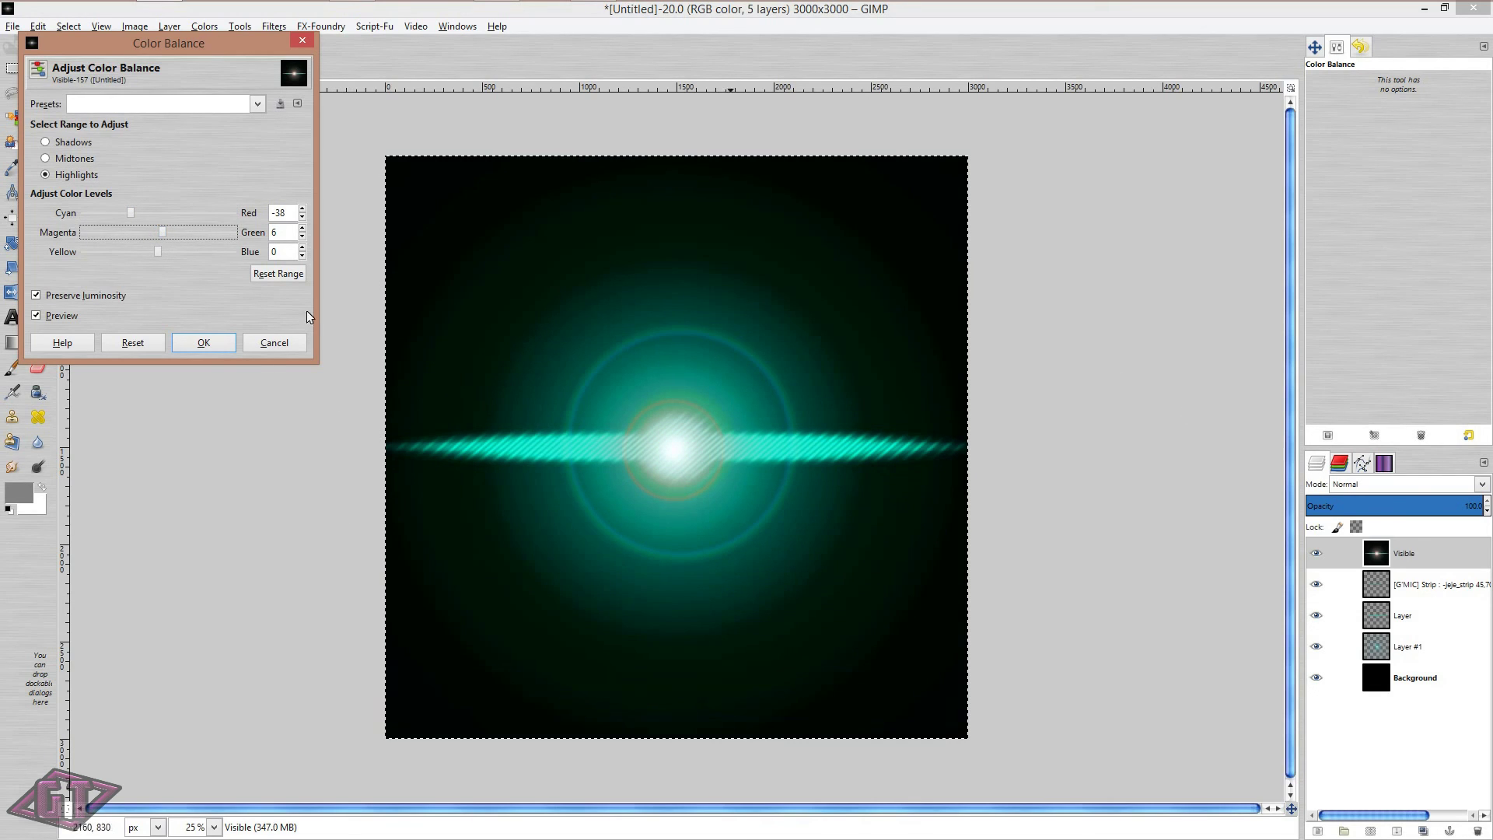
click(226, 349)
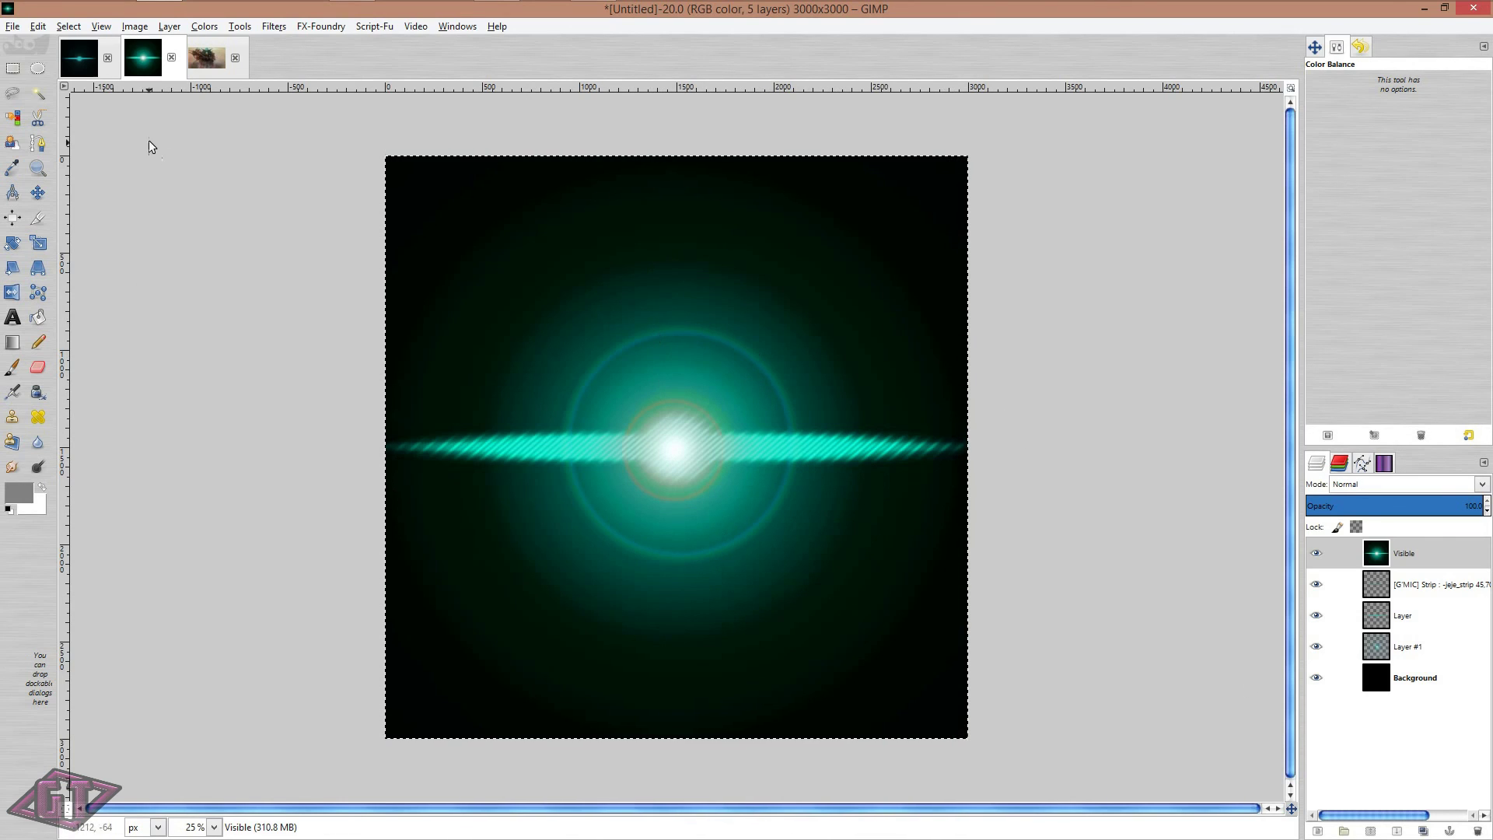
Try darkening and changing saturation of the cyan tones in Hue-Saturation
click(205, 27)
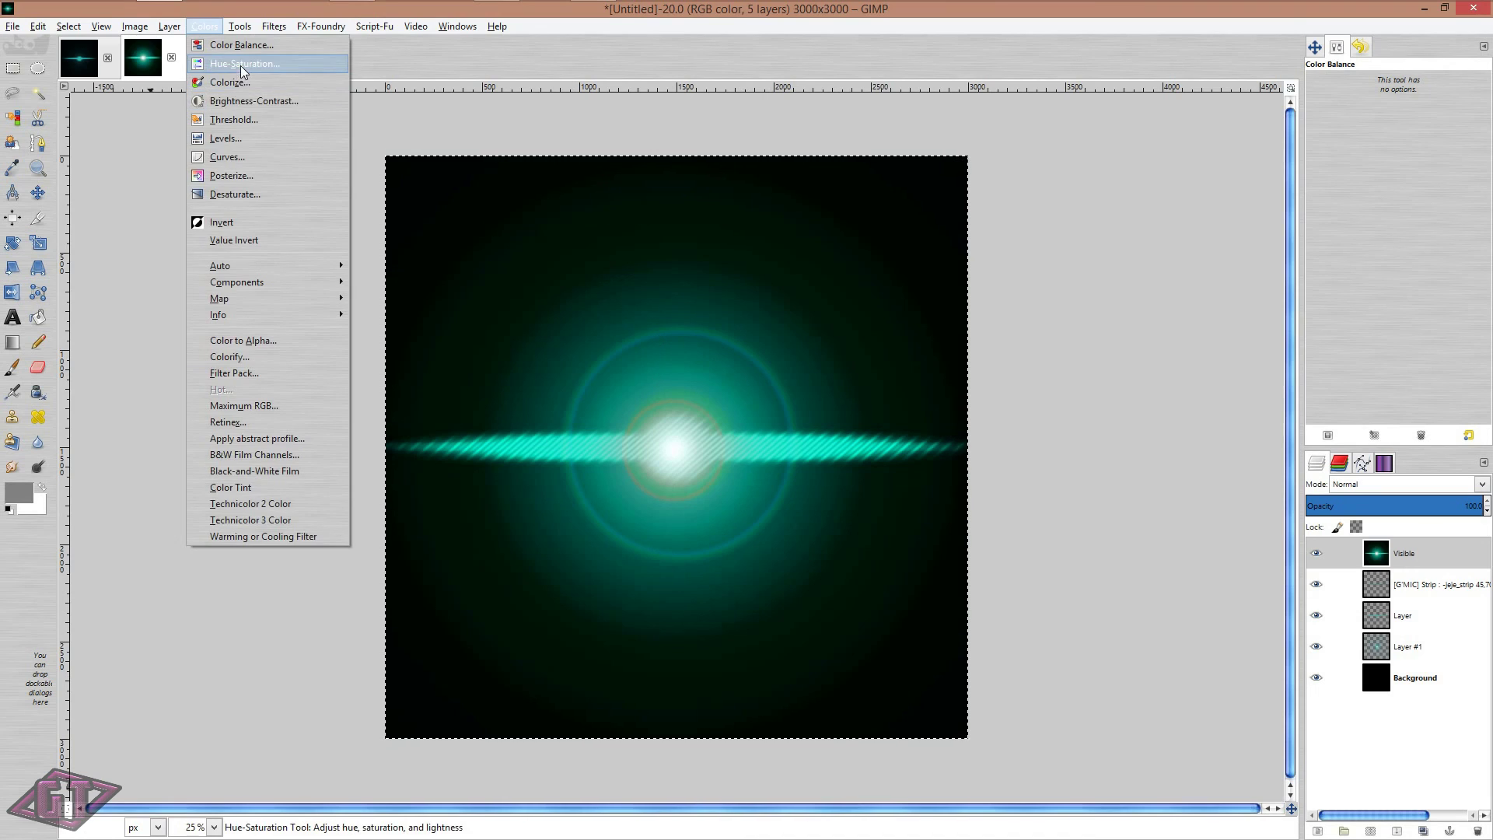
click(240, 66)
click(198, 270)
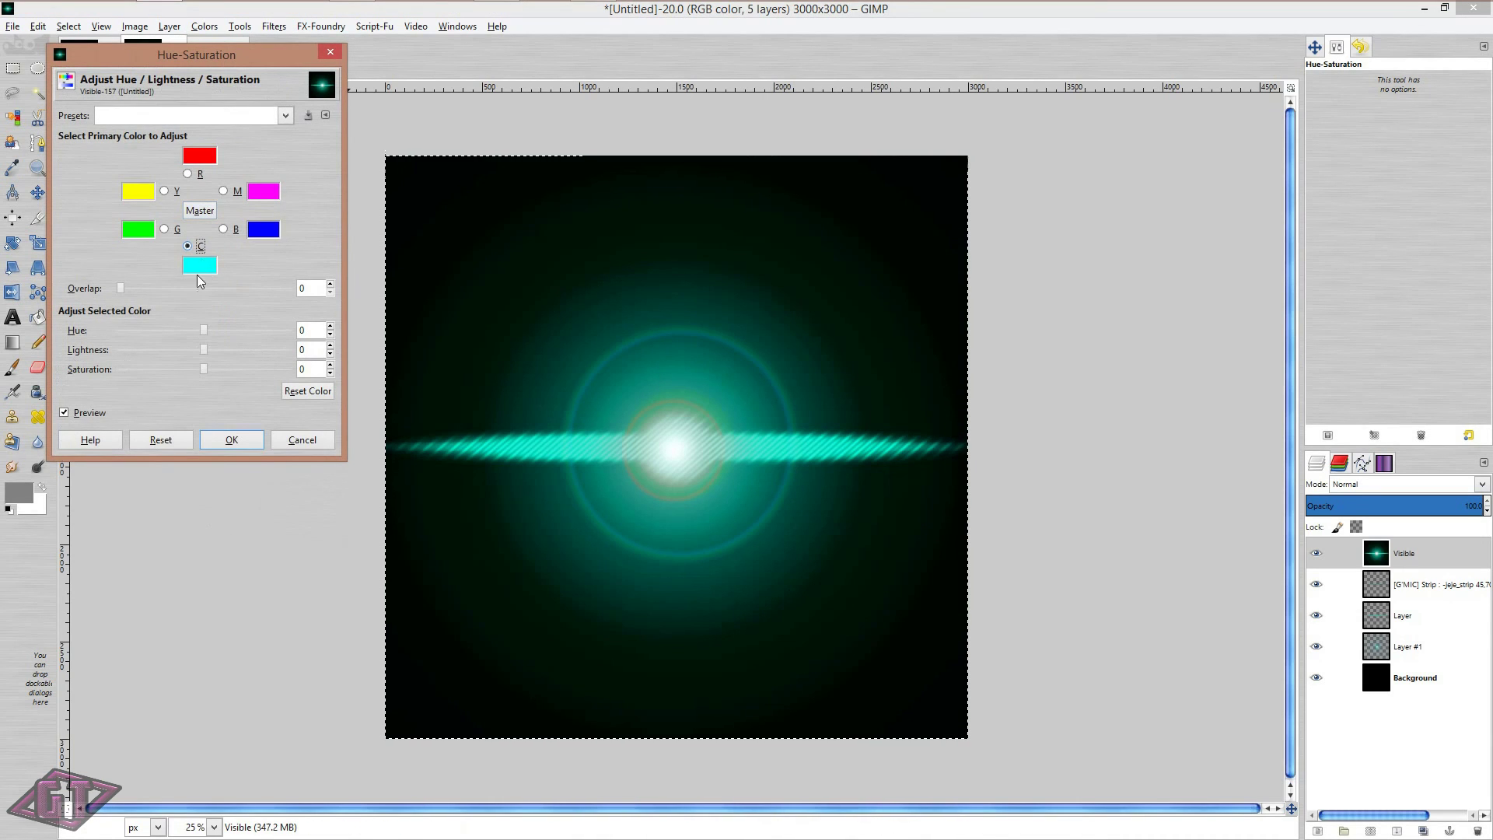
drag(203, 349, 185, 352)
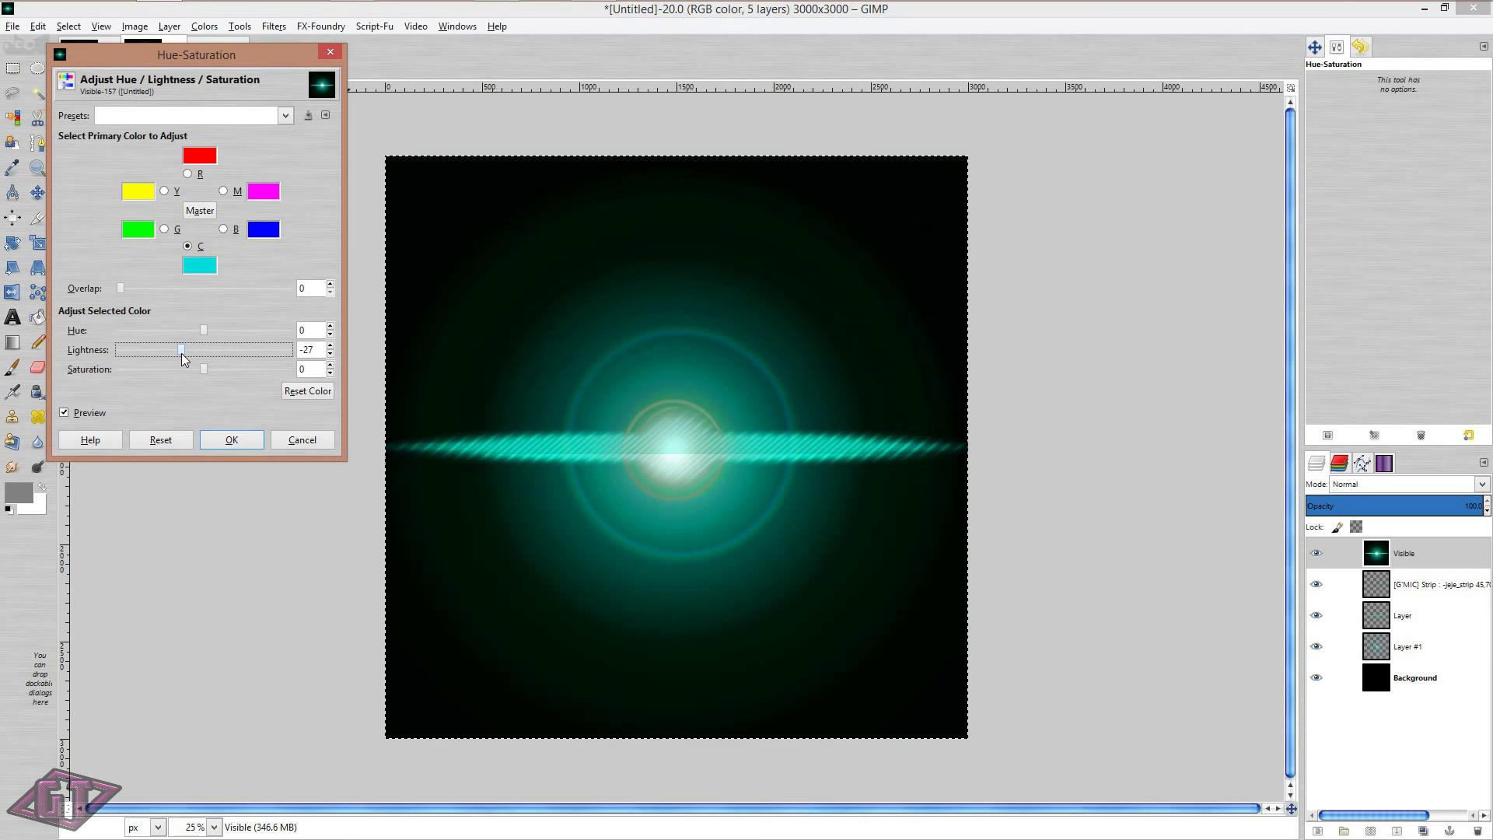
scroll(182, 356, down, 4)
drag(207, 371, 249, 381)
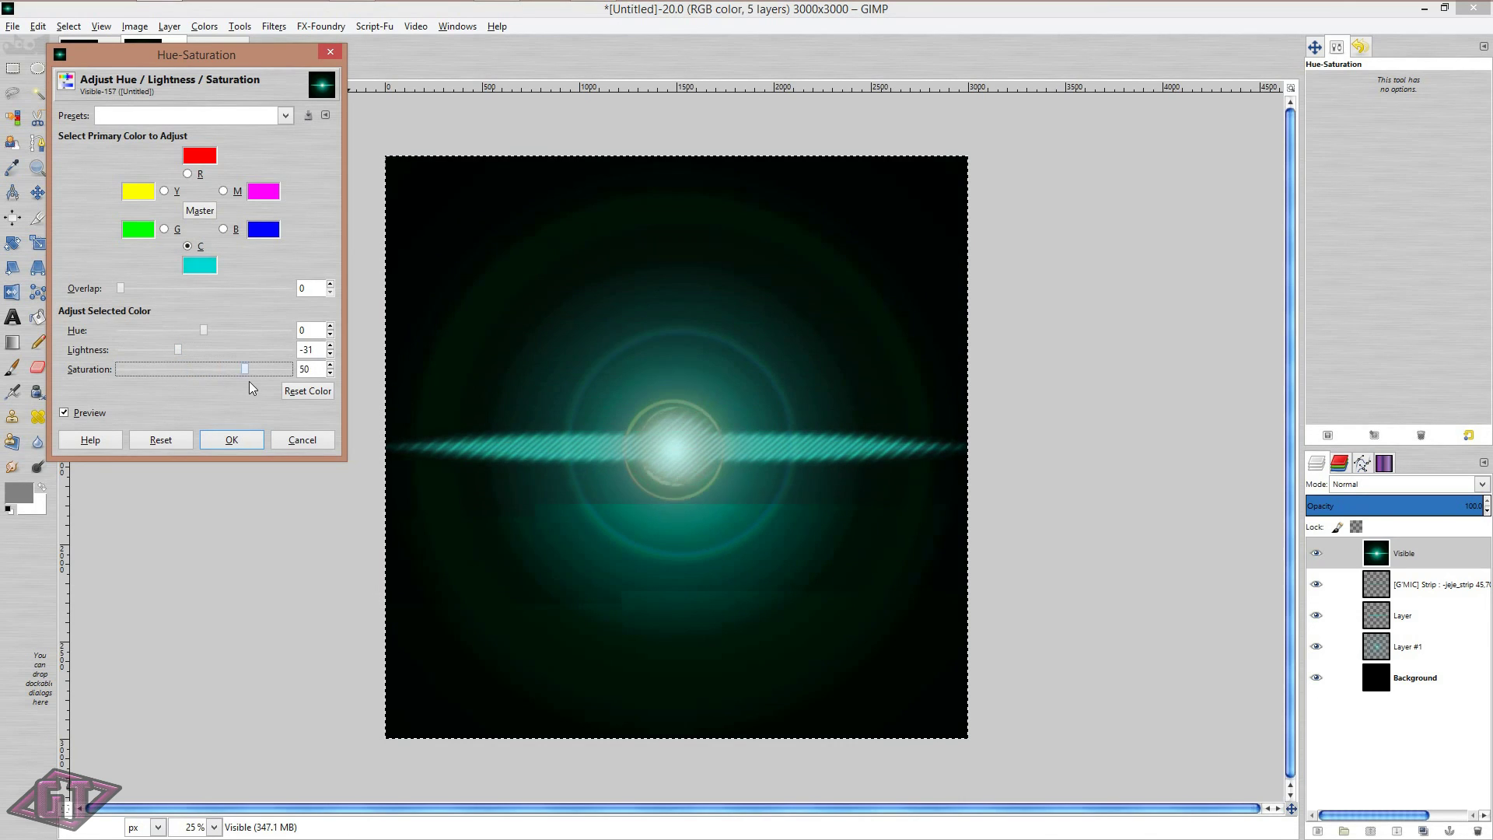
Discard the Hue-Saturation changes and undo both the colour balance and the lens flare
click(301, 438)
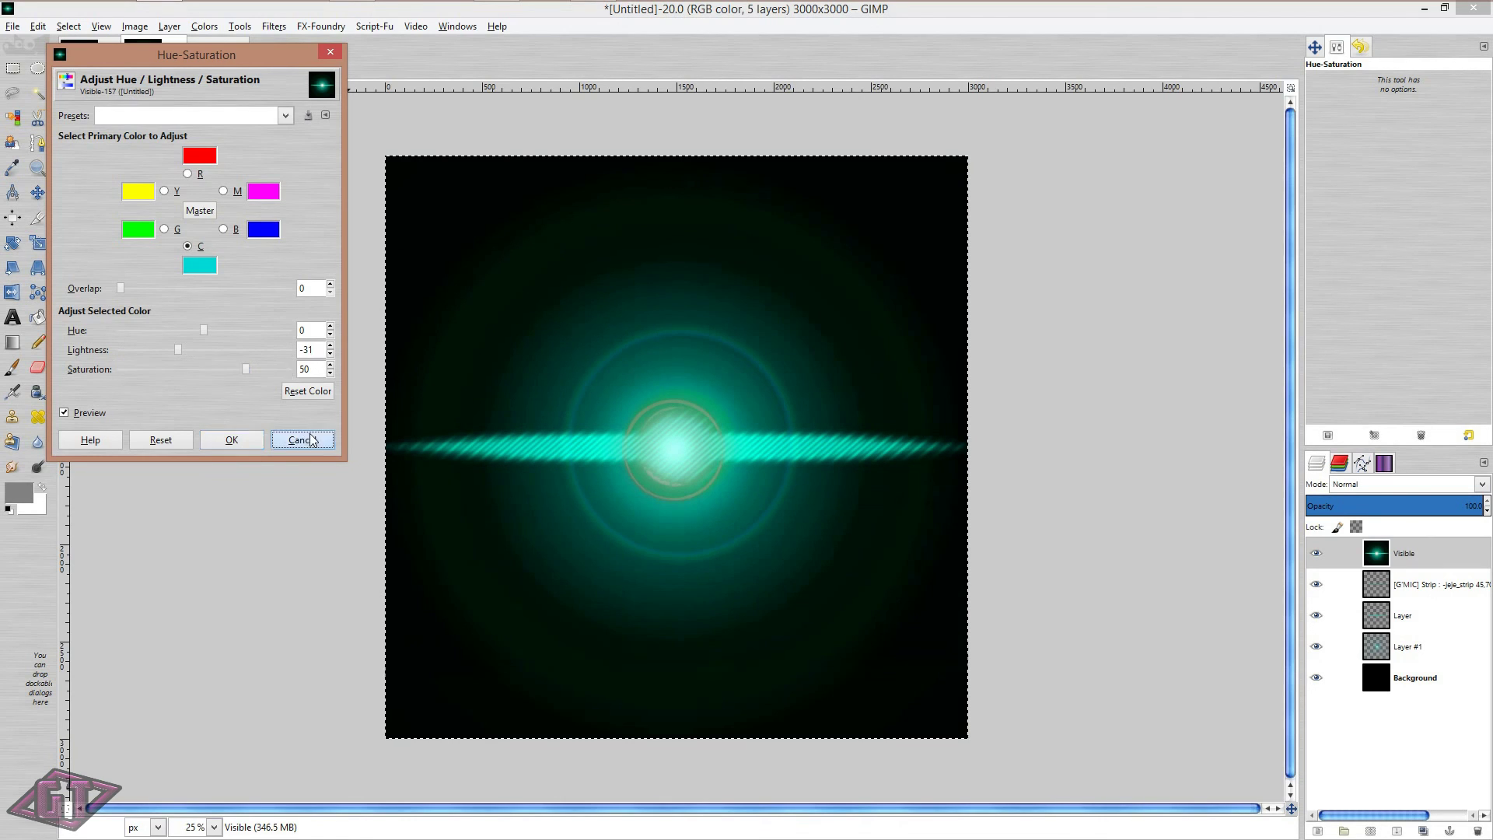
click(558, 657)
key(ctrl+z)
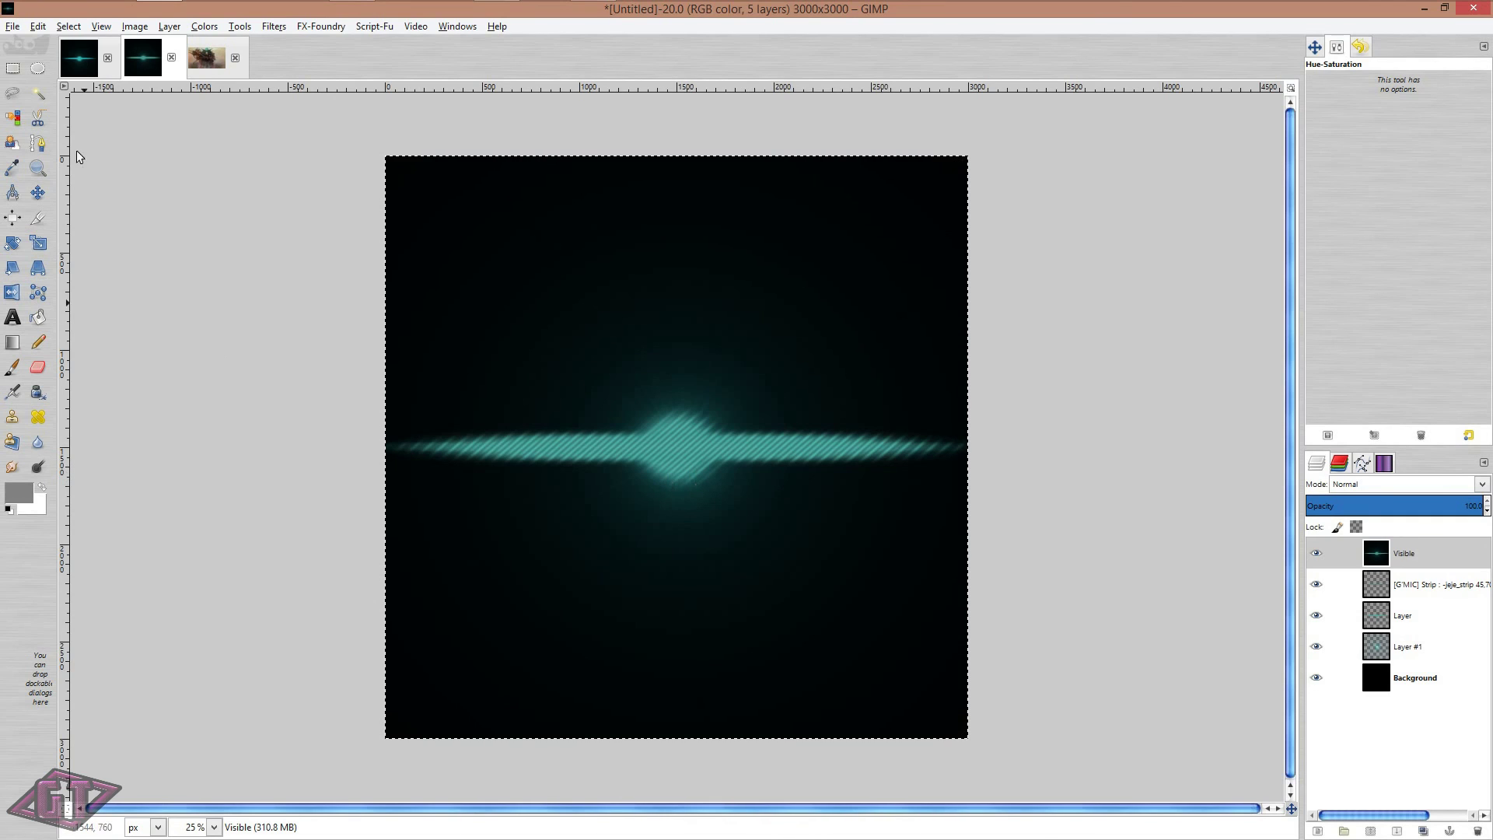
View the reference flare previews in Windows Photo Viewer, advancing two images, then minimise it
click(611, 19)
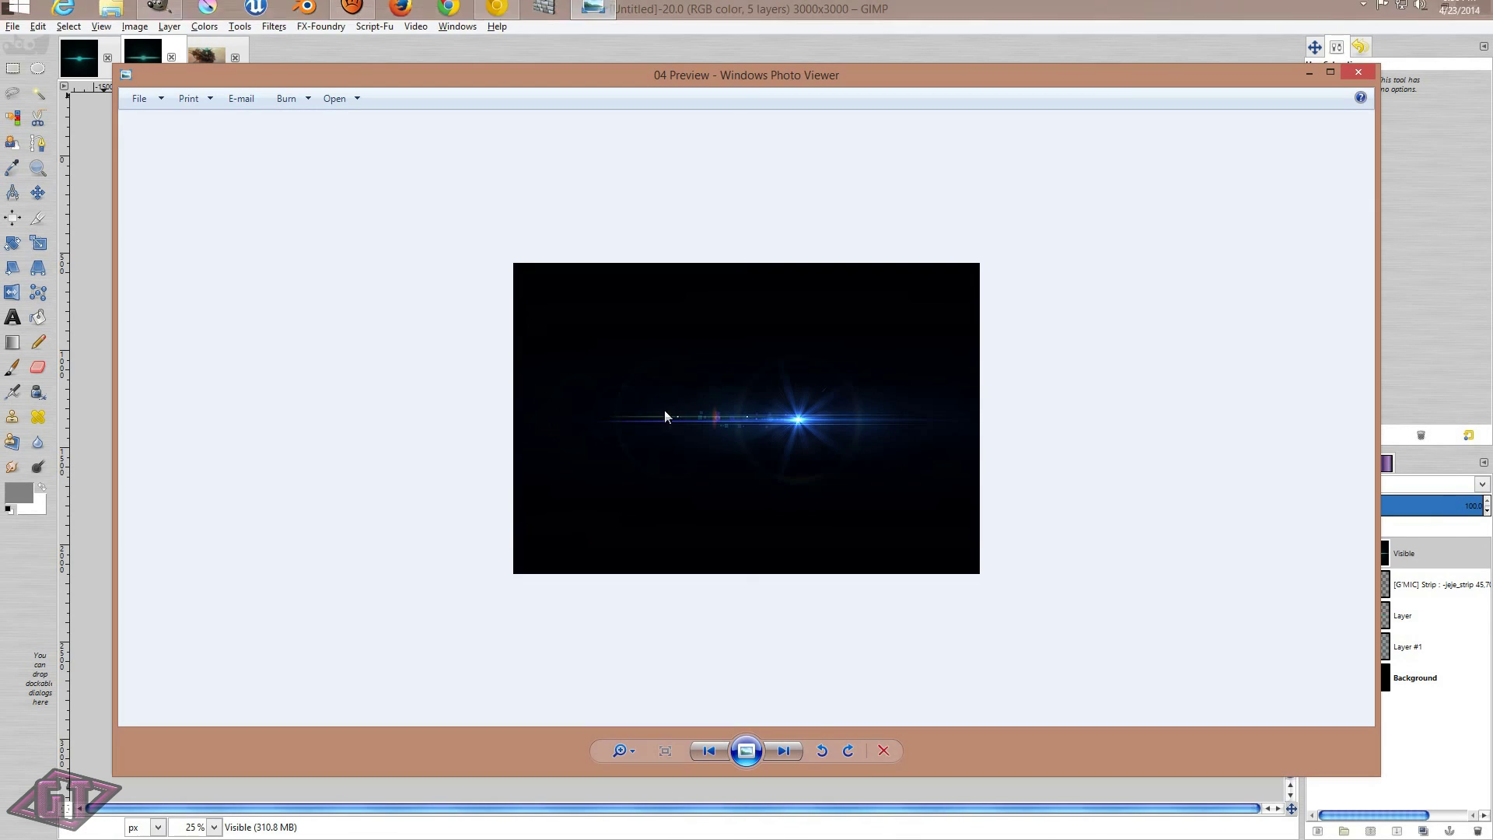
click(795, 754)
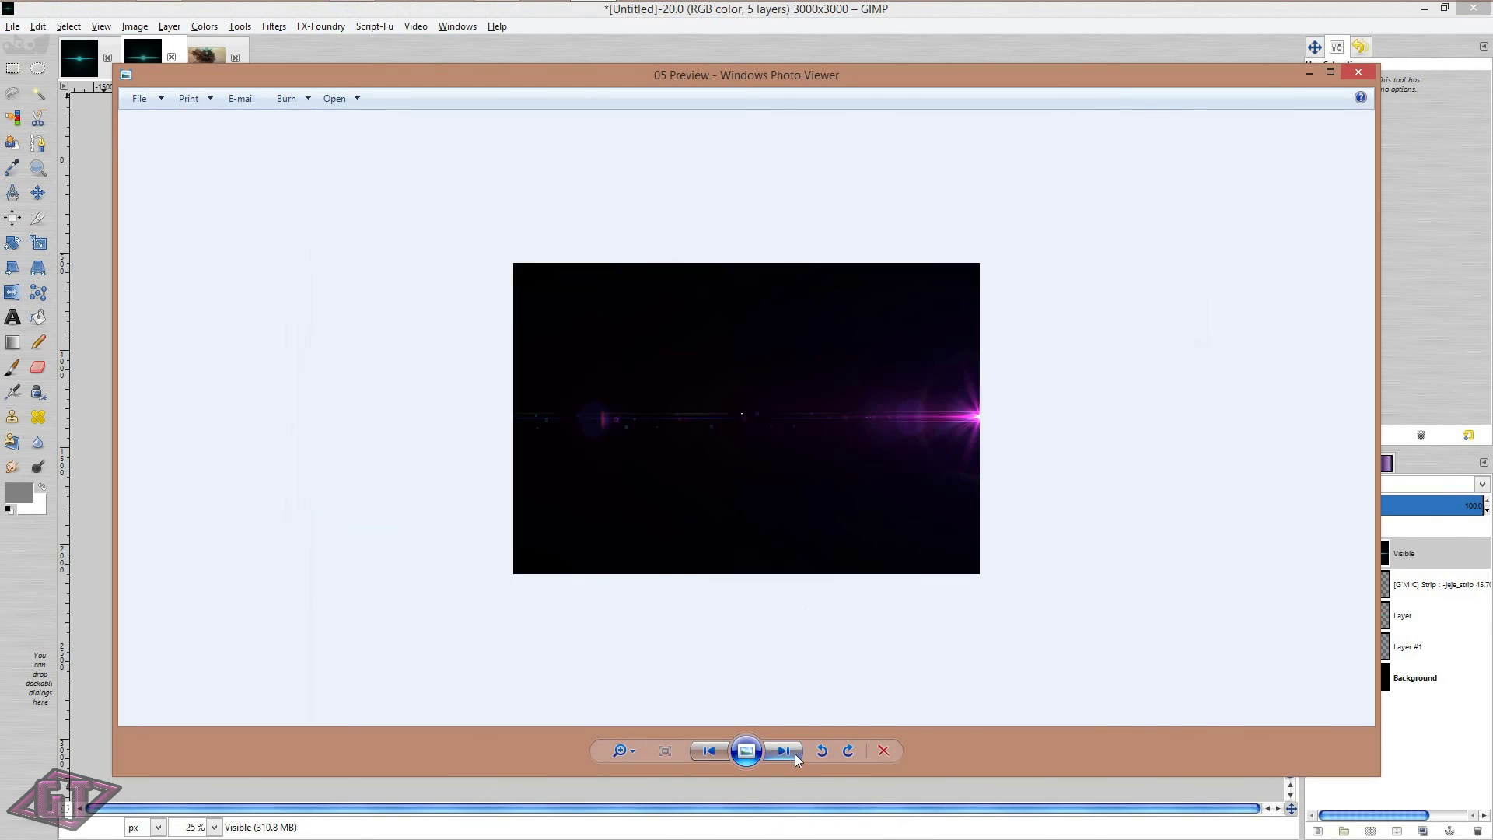
click(794, 754)
click(1306, 72)
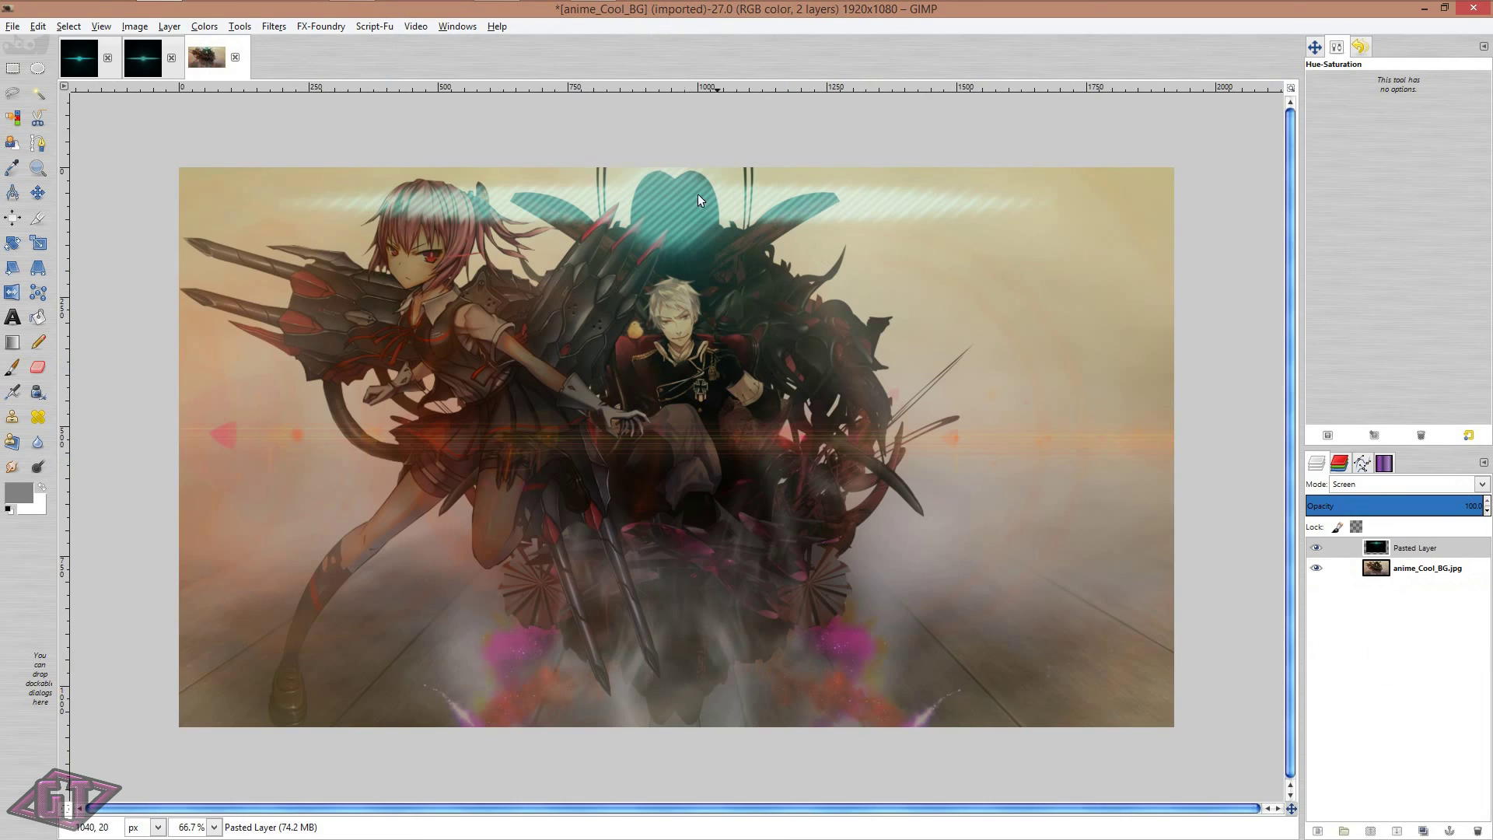
Delete the Pasted Layer from anime_Cool_BG and close that image, discarding changes
click(670, 202)
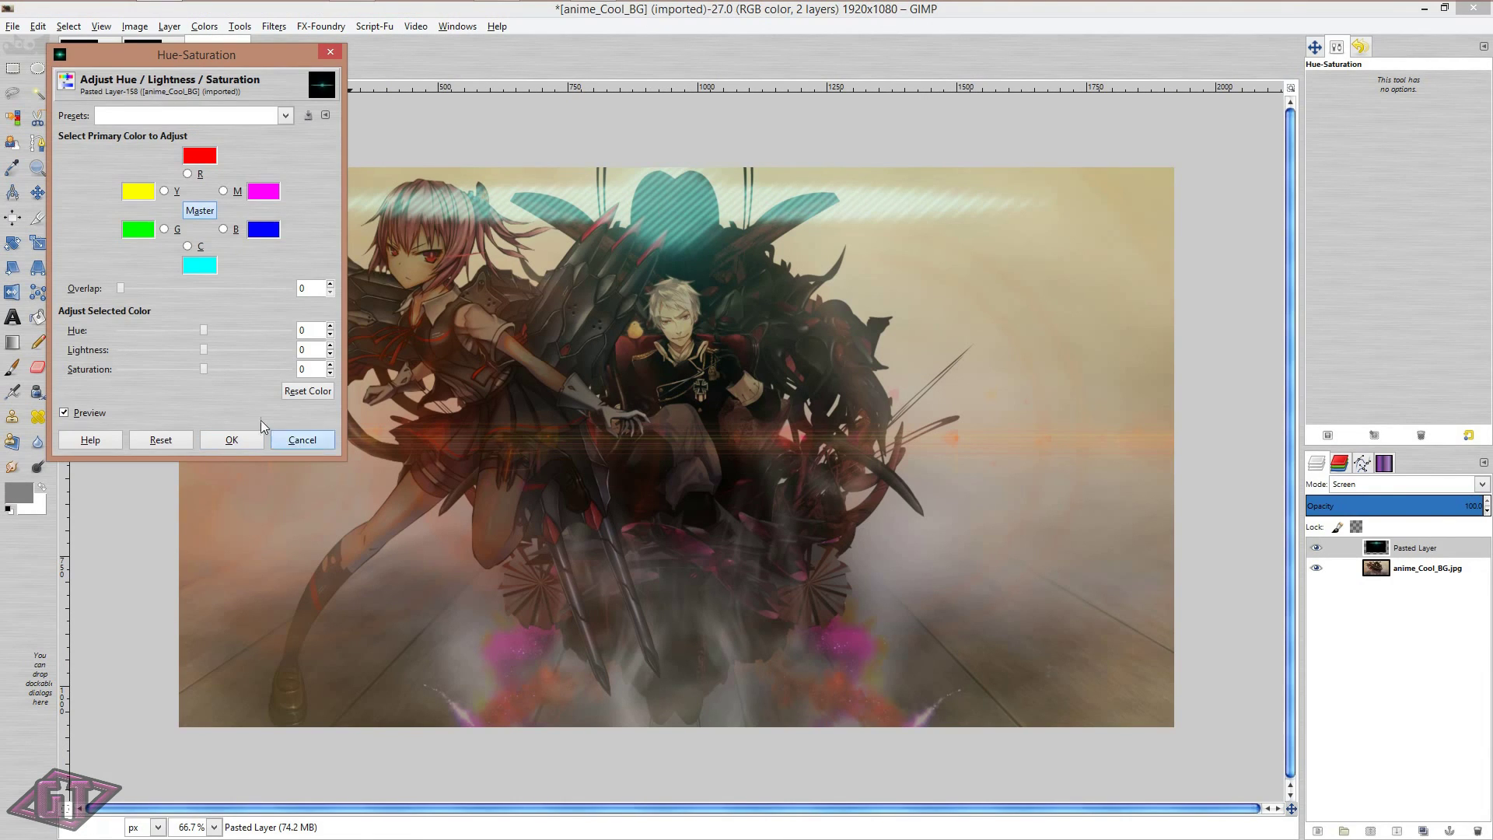
click(232, 439)
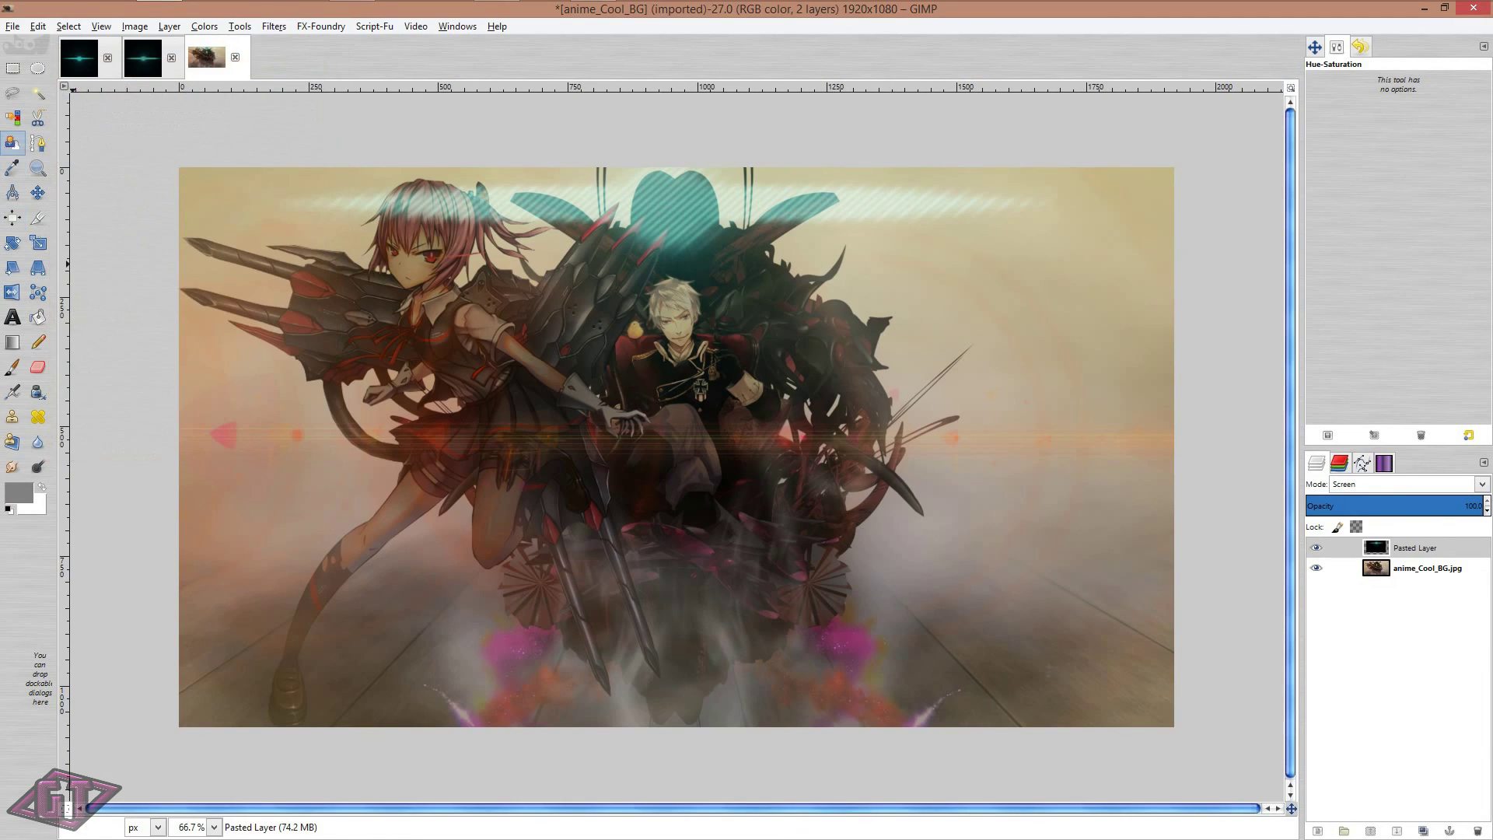
click(1476, 830)
click(233, 57)
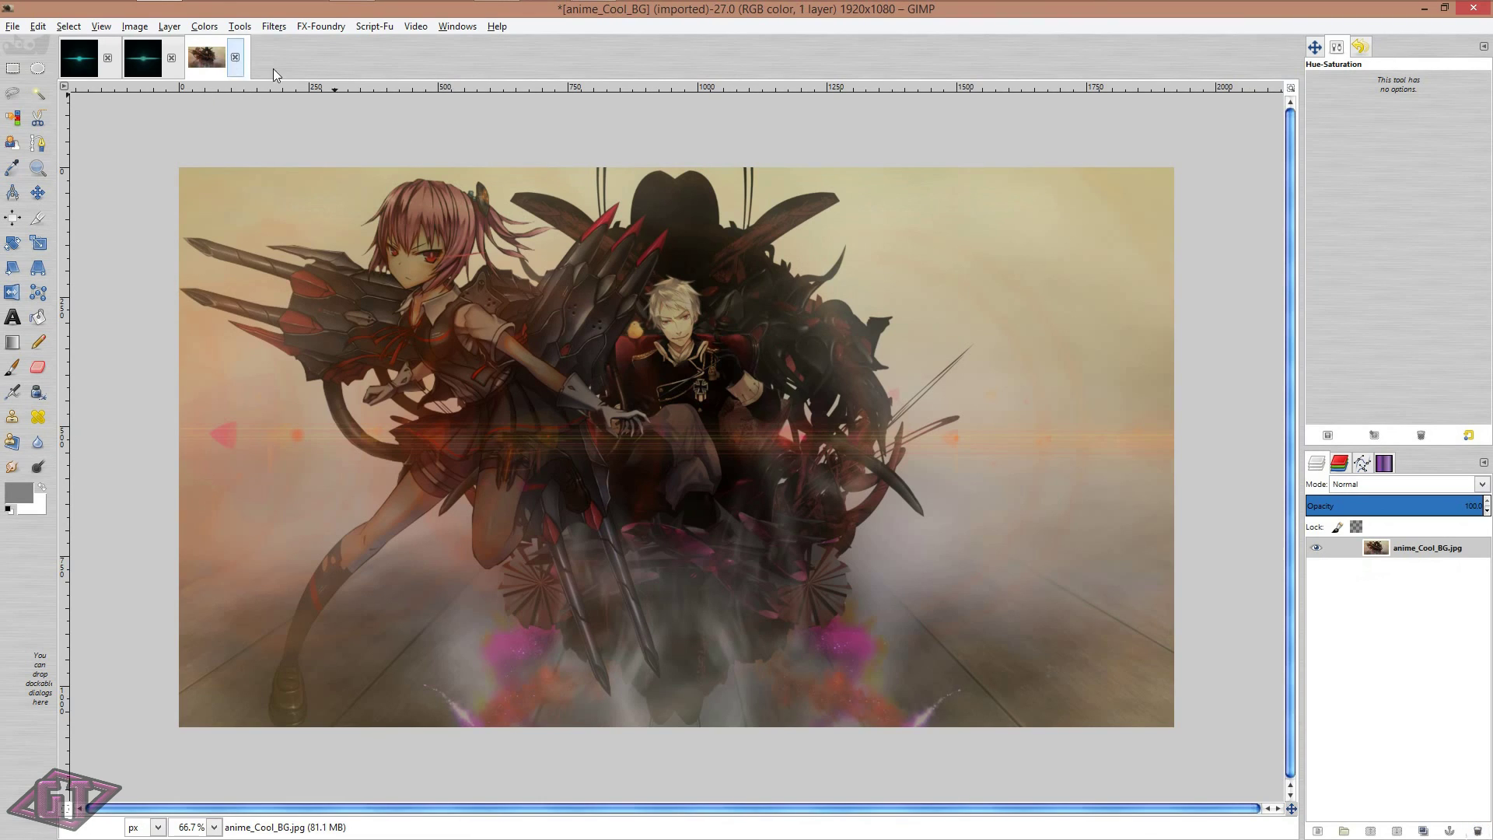
click(752, 510)
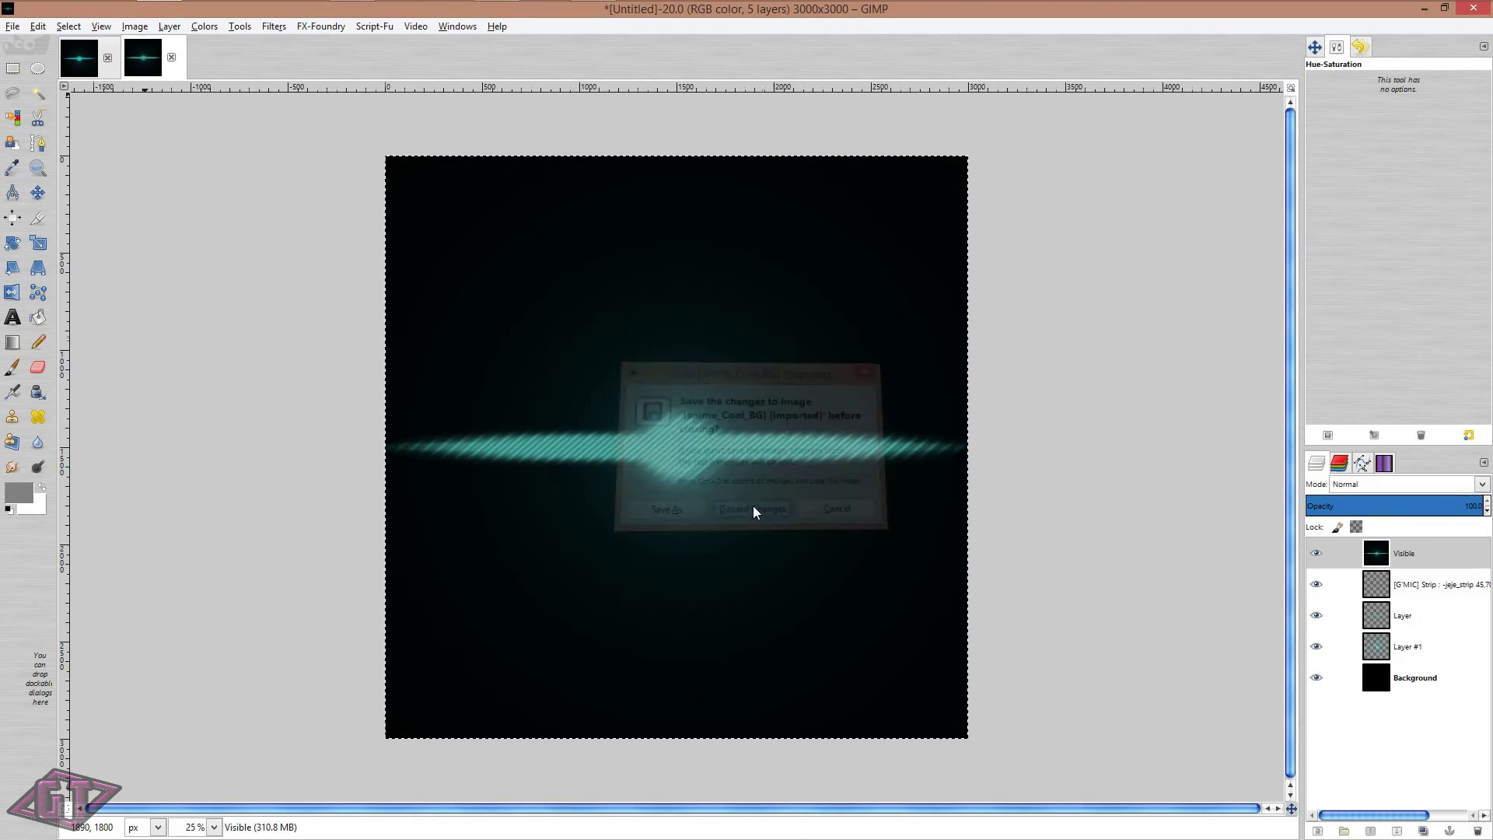